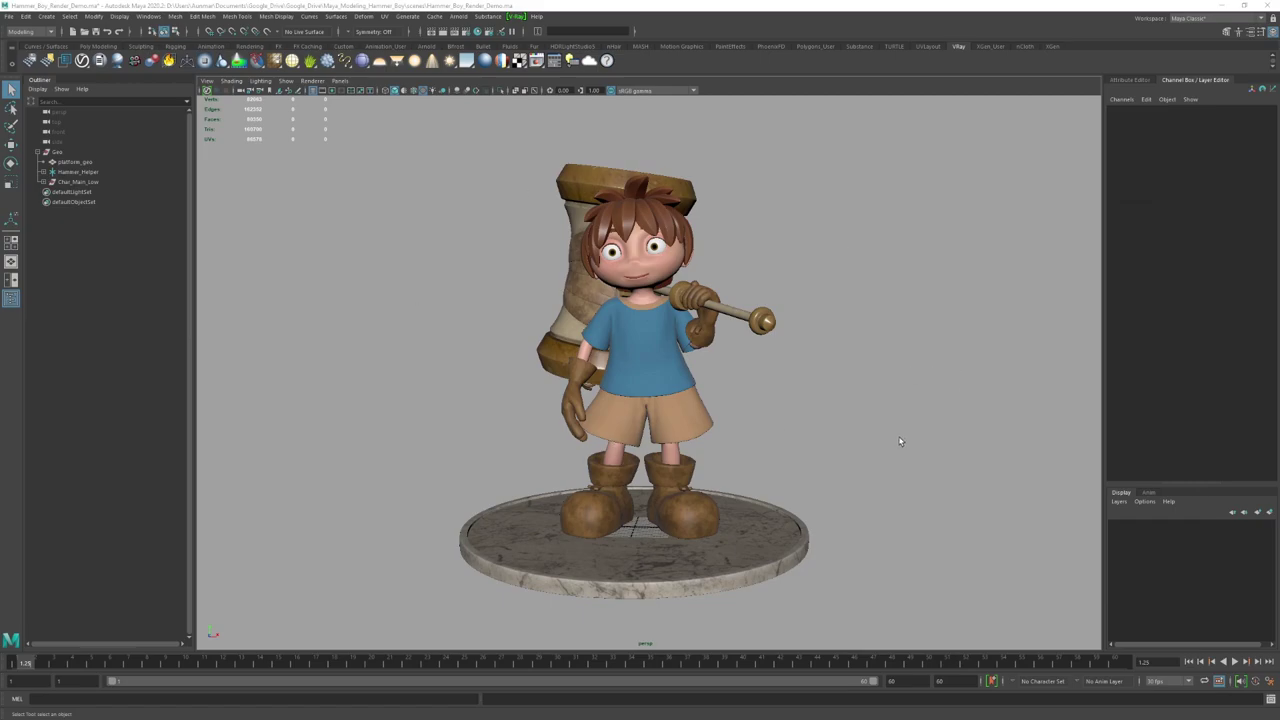
Step: Create a polygon plane at the origin with width and height subdivisions of 1
left_click_drag(894, 440, 863, 443, "alt")
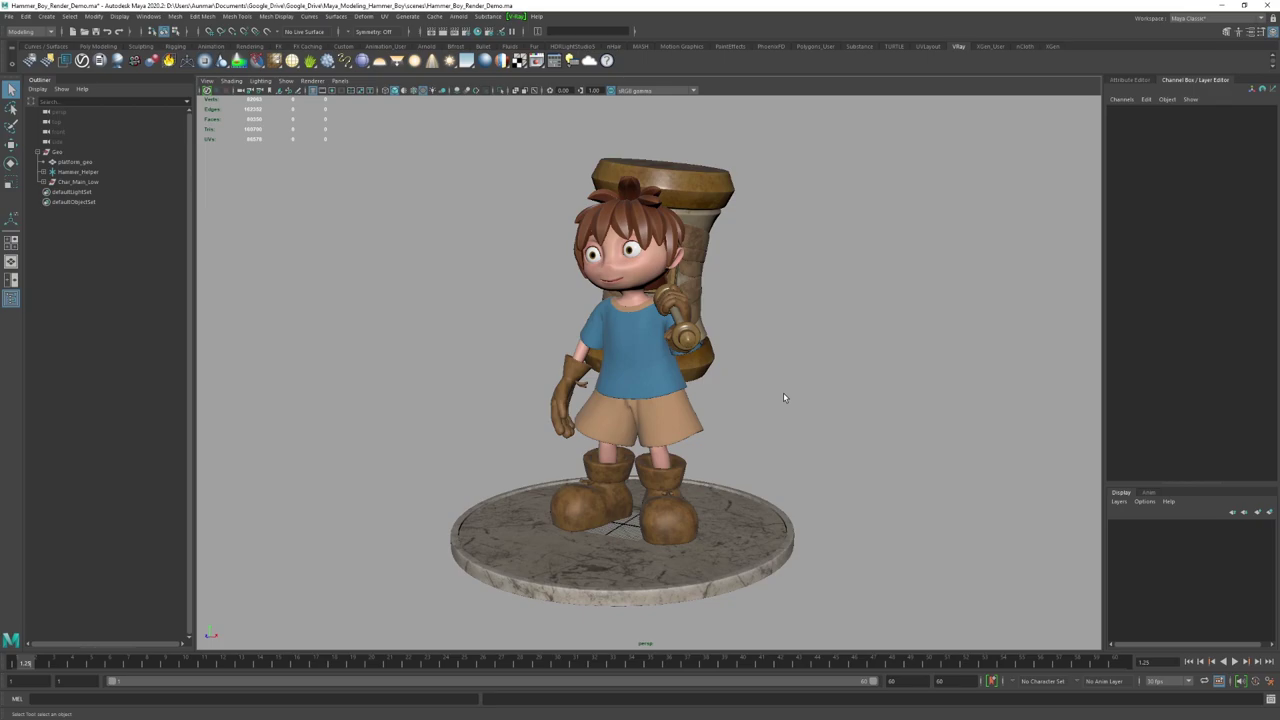
left_click_drag(783, 397, 757, 360, "alt")
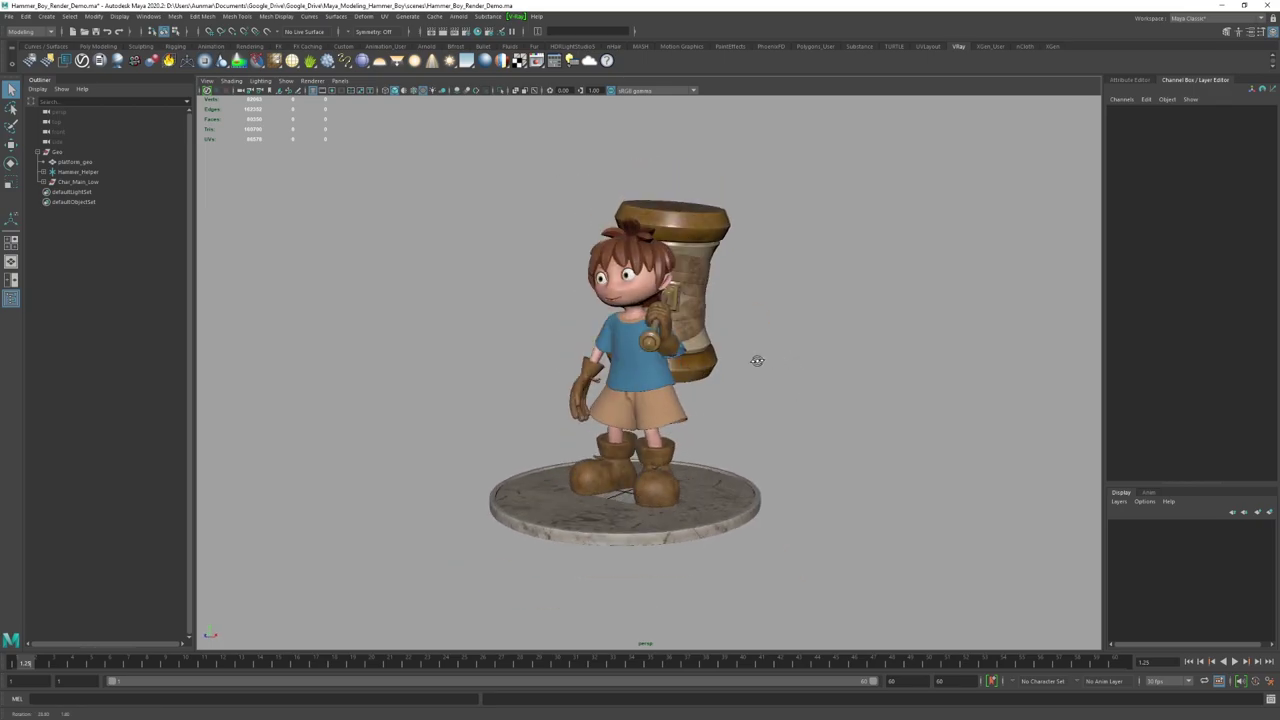
right_click_drag(757, 361, 715, 352, "alt")
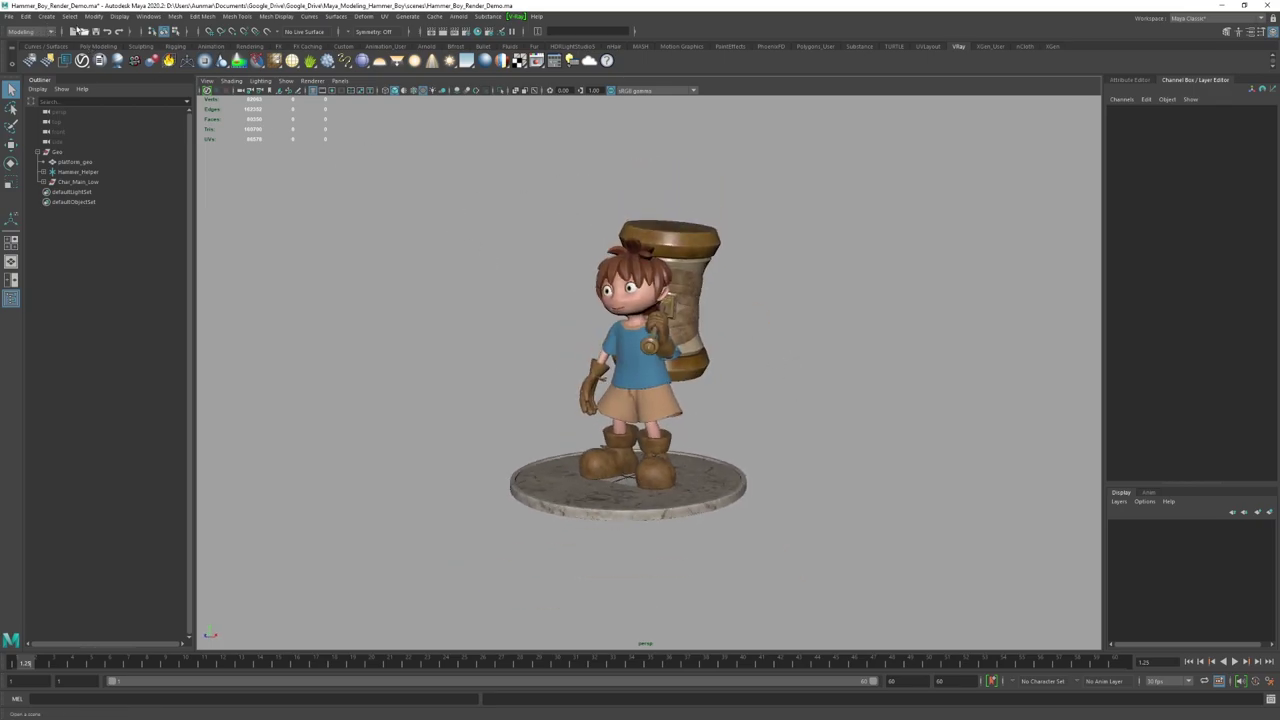
left_click(46, 16)
mouse_move(80, 51)
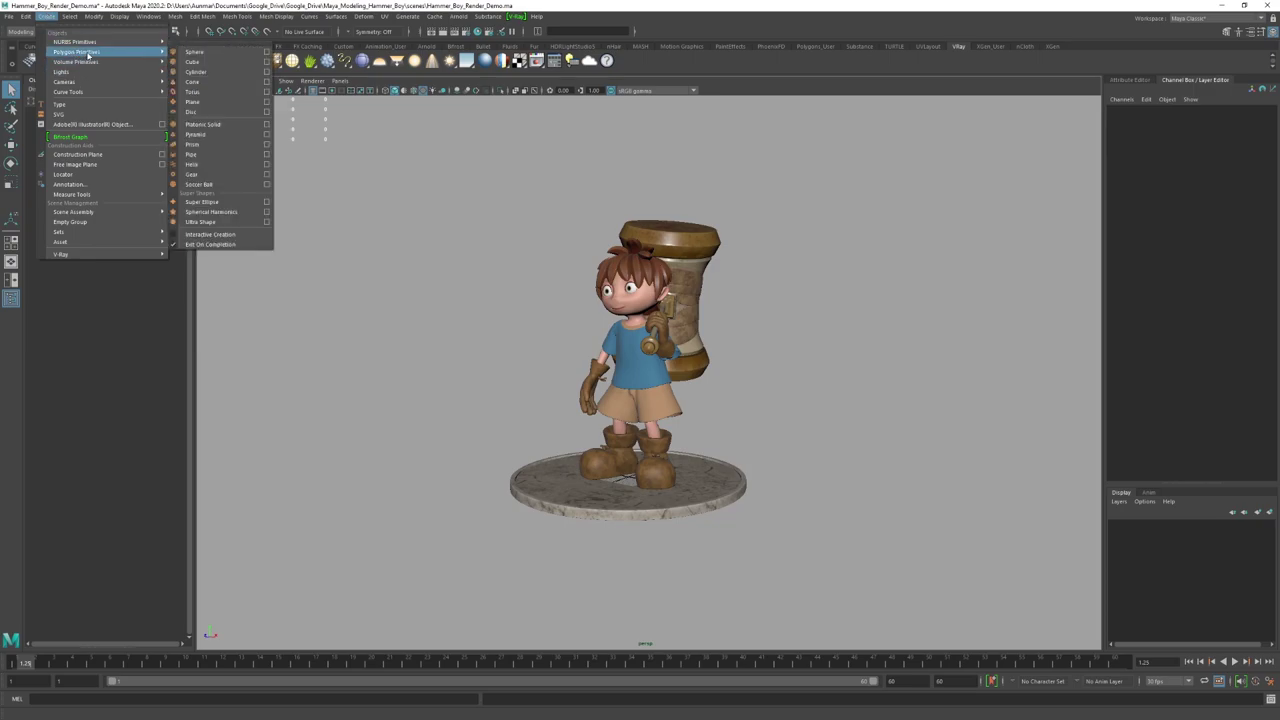
left_click(231, 101)
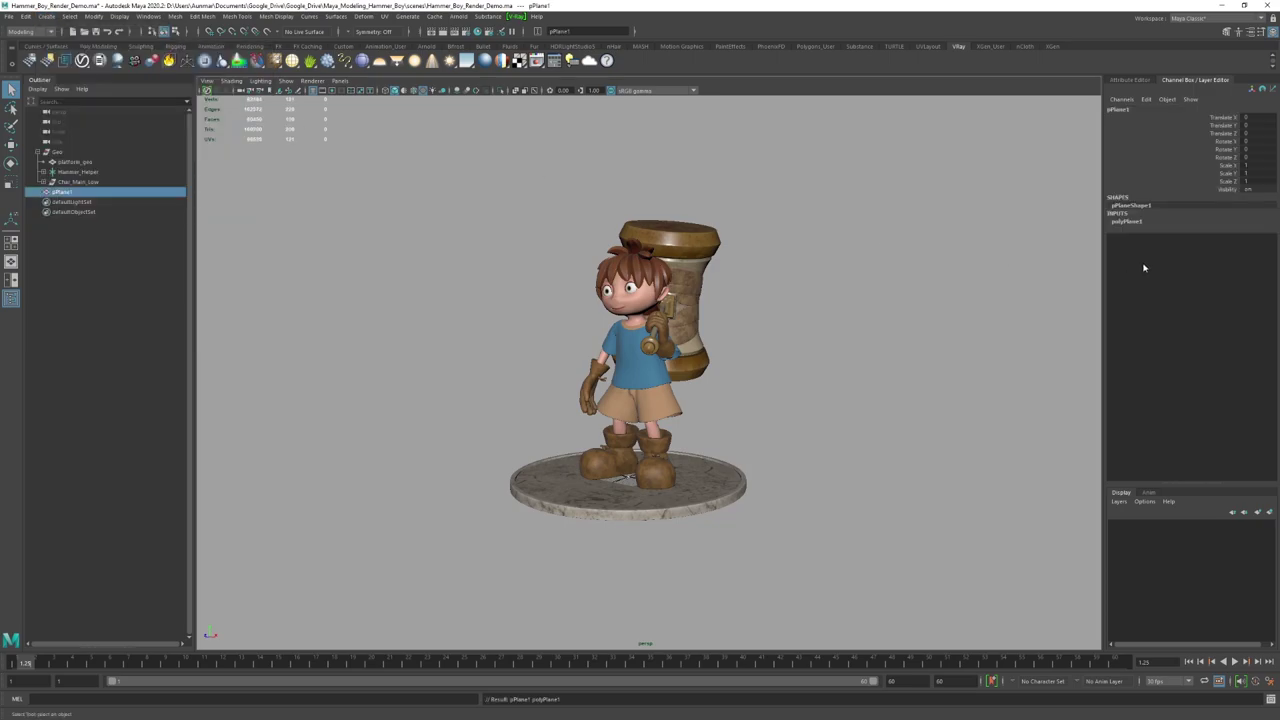
left_click_drag(1252, 245, 1256, 254)
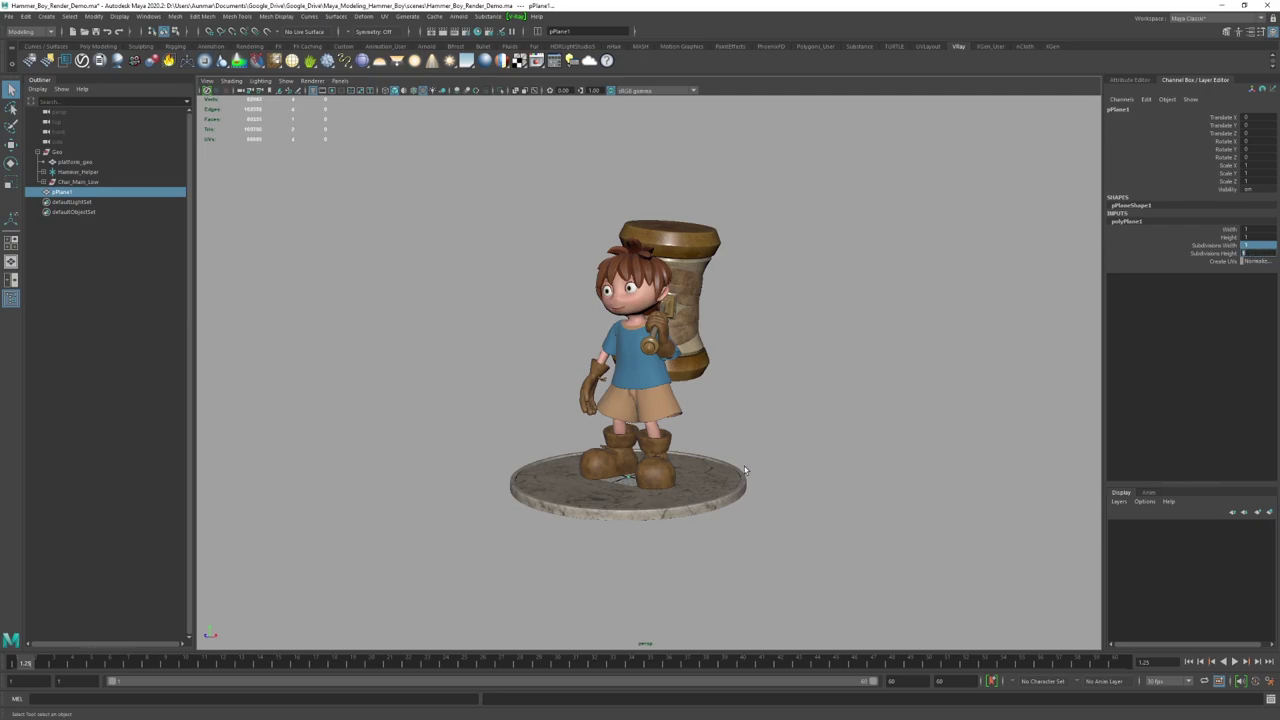
Step: Scale the plane uniformly to 178 so it extends past the character's round platform
left_click_drag(744, 466, 746, 466, "alt")
key("r")
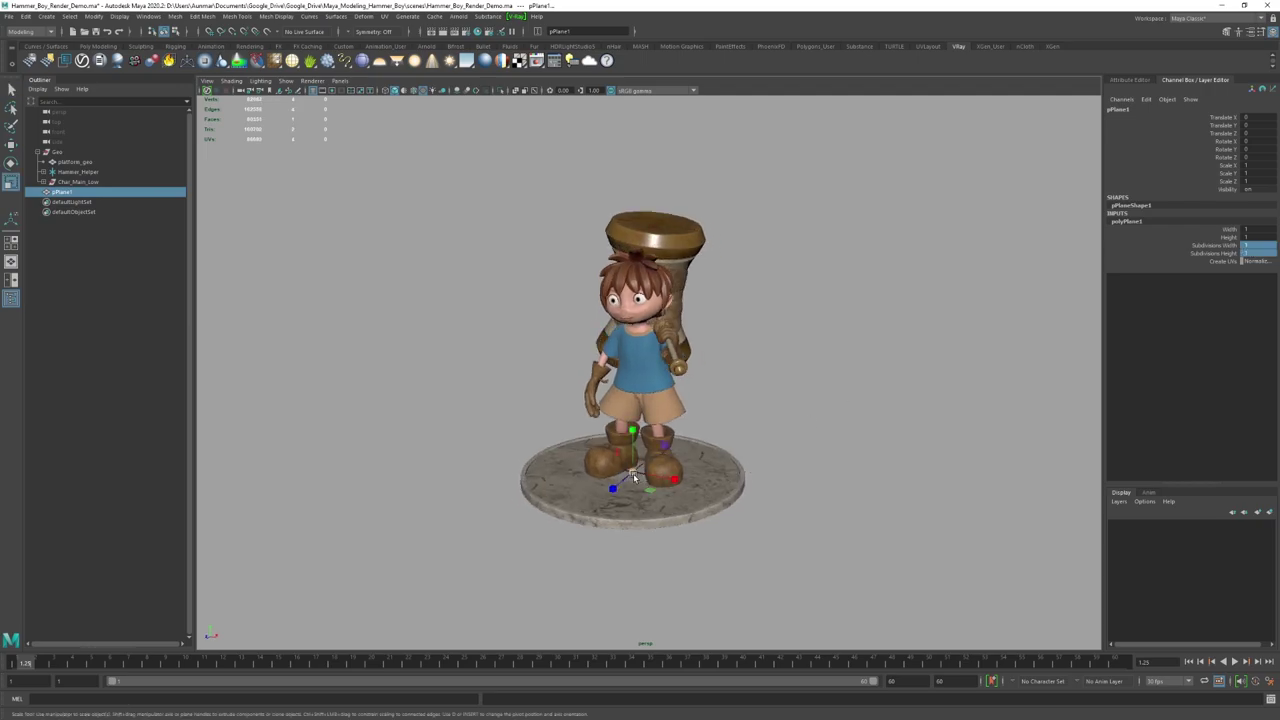
left_click_drag(633, 473, 828, 324)
left_click_drag(545, 466, 664, 452, "alt")
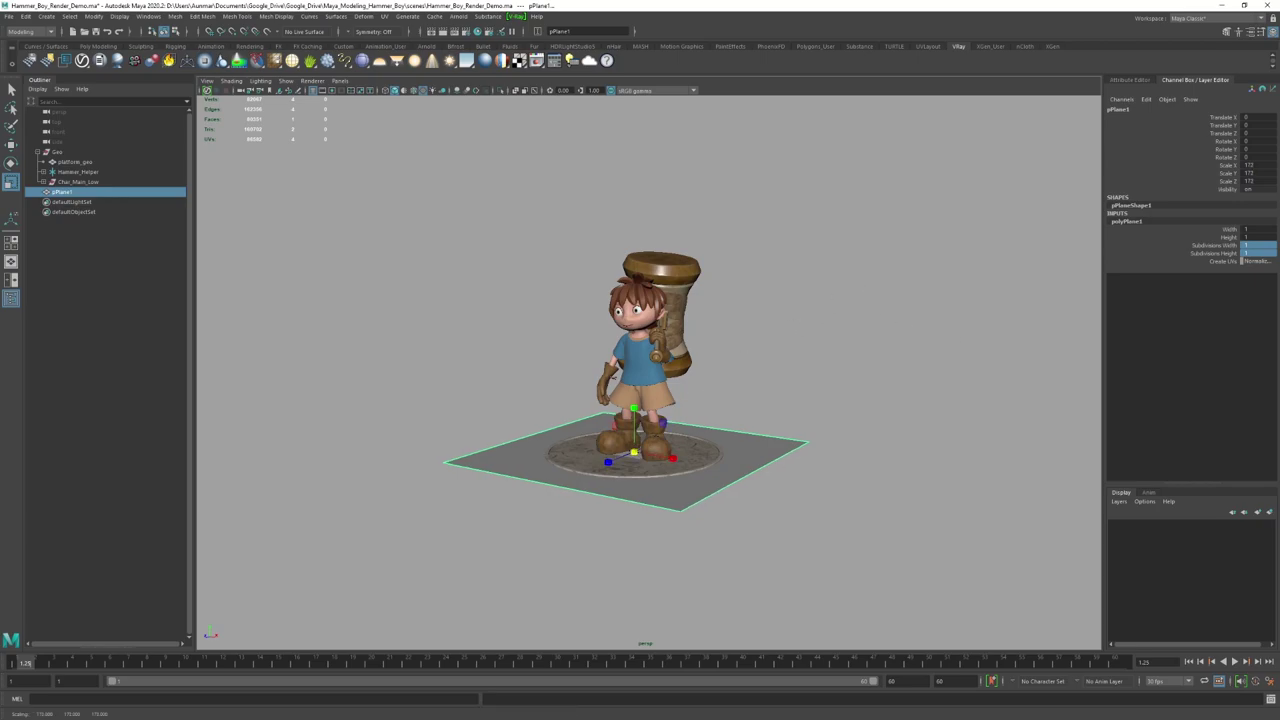
left_click_drag(1256, 165, 1256, 181)
type("178")
key("Return")
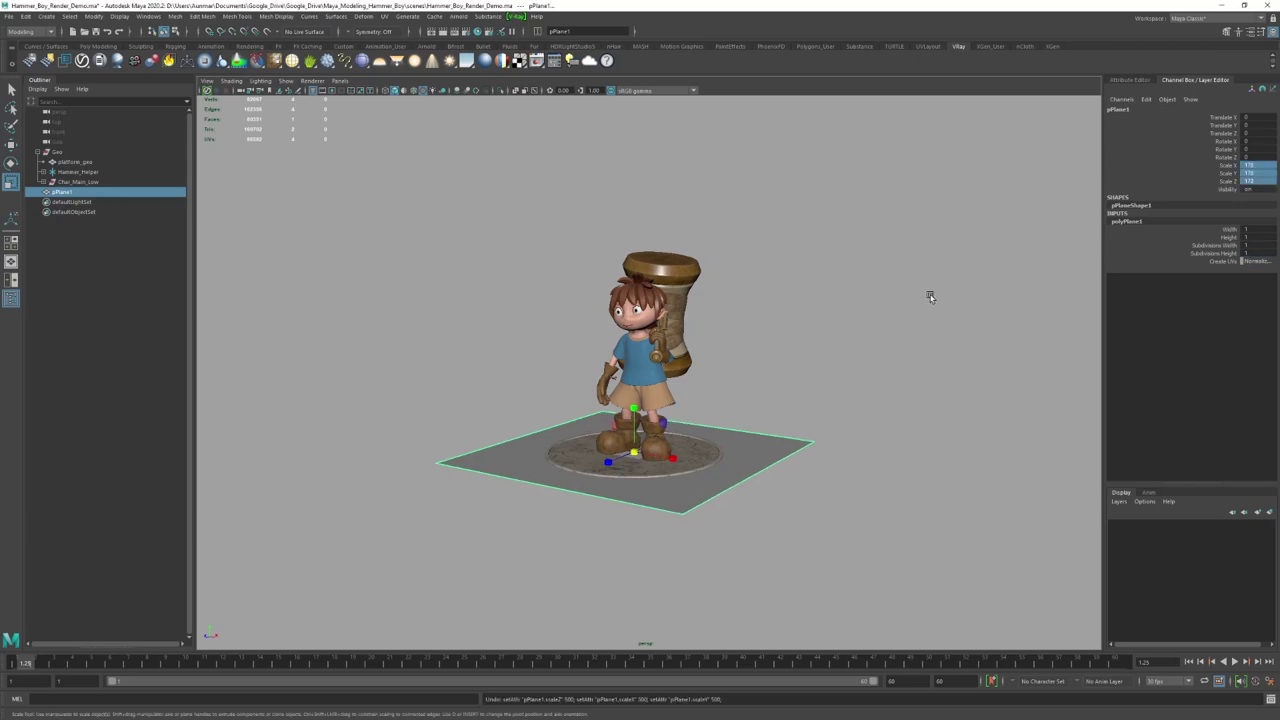
Step: Set the plane's Scale X to 500
left_click_drag(929, 290, 938, 292, "alt")
double_click(1252, 165)
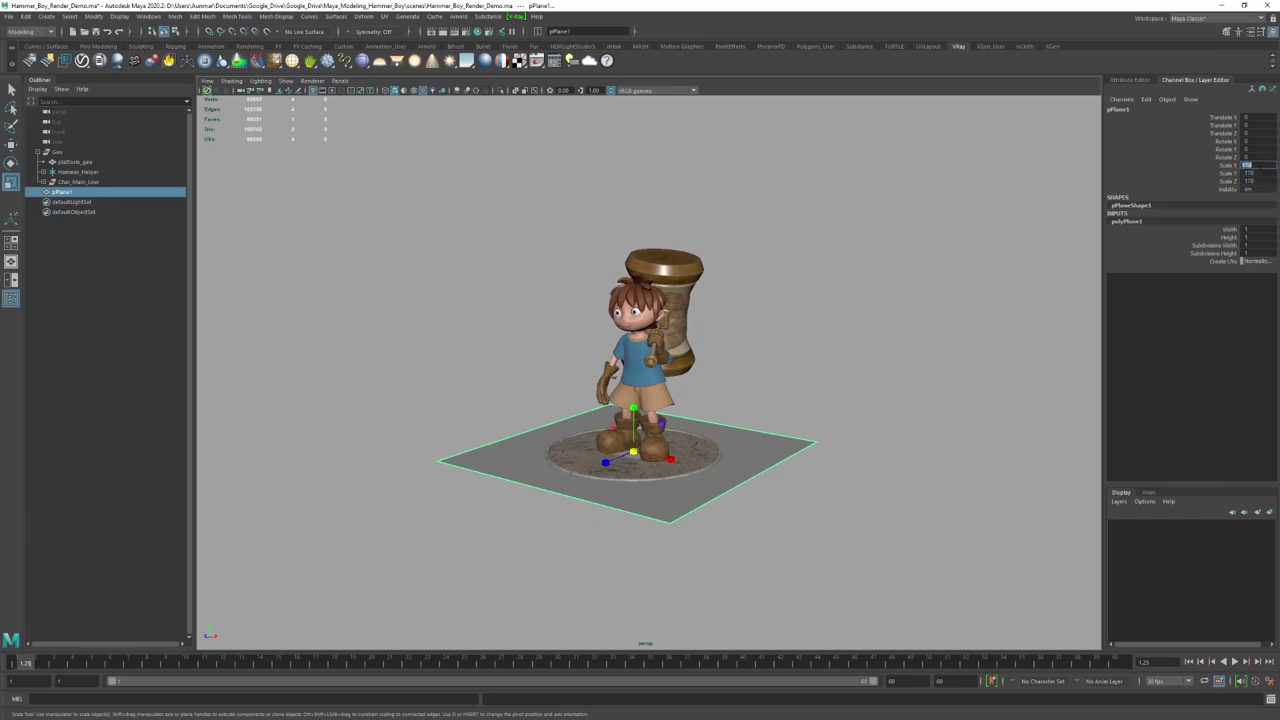
type("500")
key("Return")
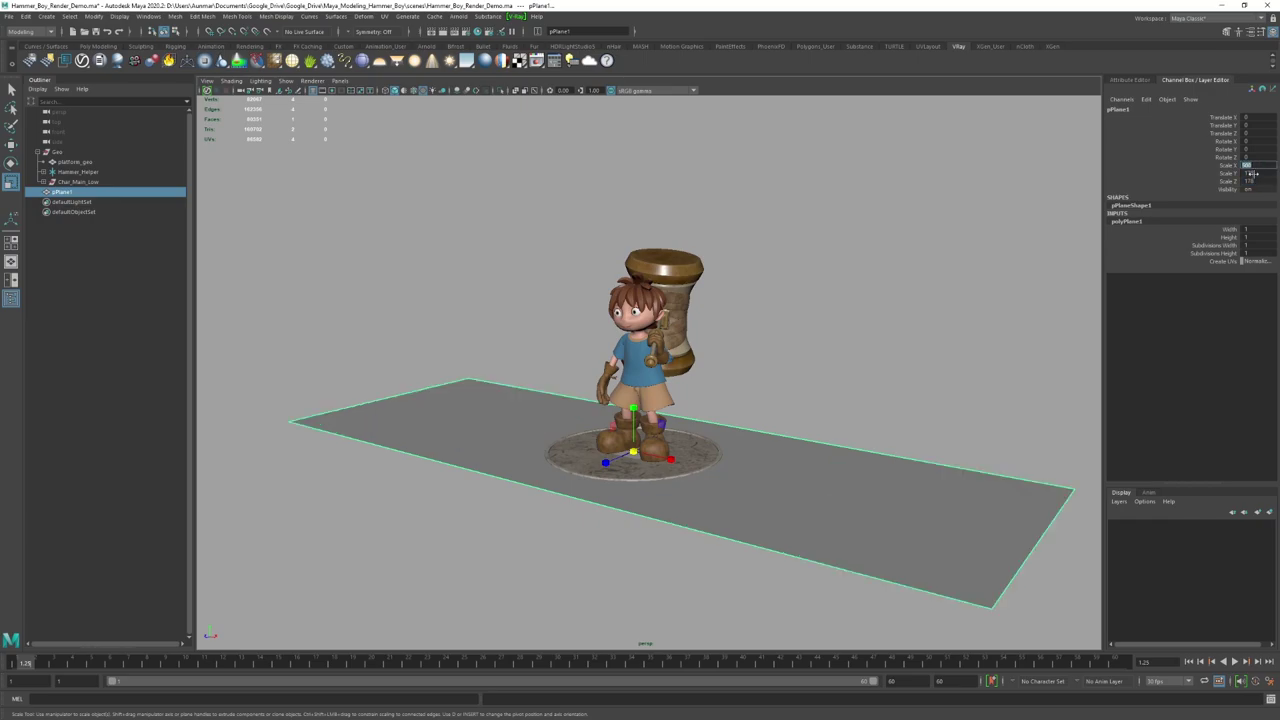
Step: Move the plane's rear edge far back behind the character and extrude it straight up into a wall
left_click_drag(938, 304, 733, 398, "alt")
right_click(733, 400)
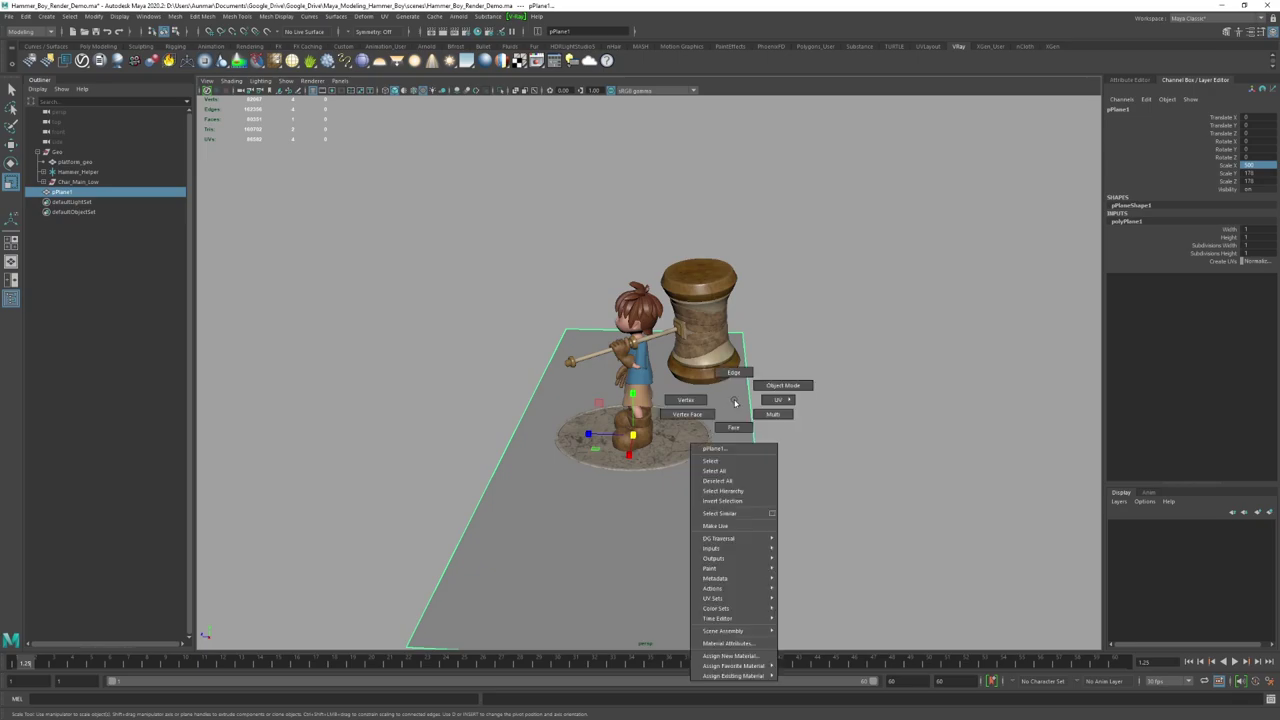
right_click_drag(735, 401, 734, 373)
left_click(744, 404)
scroll(763, 417, "down", 3)
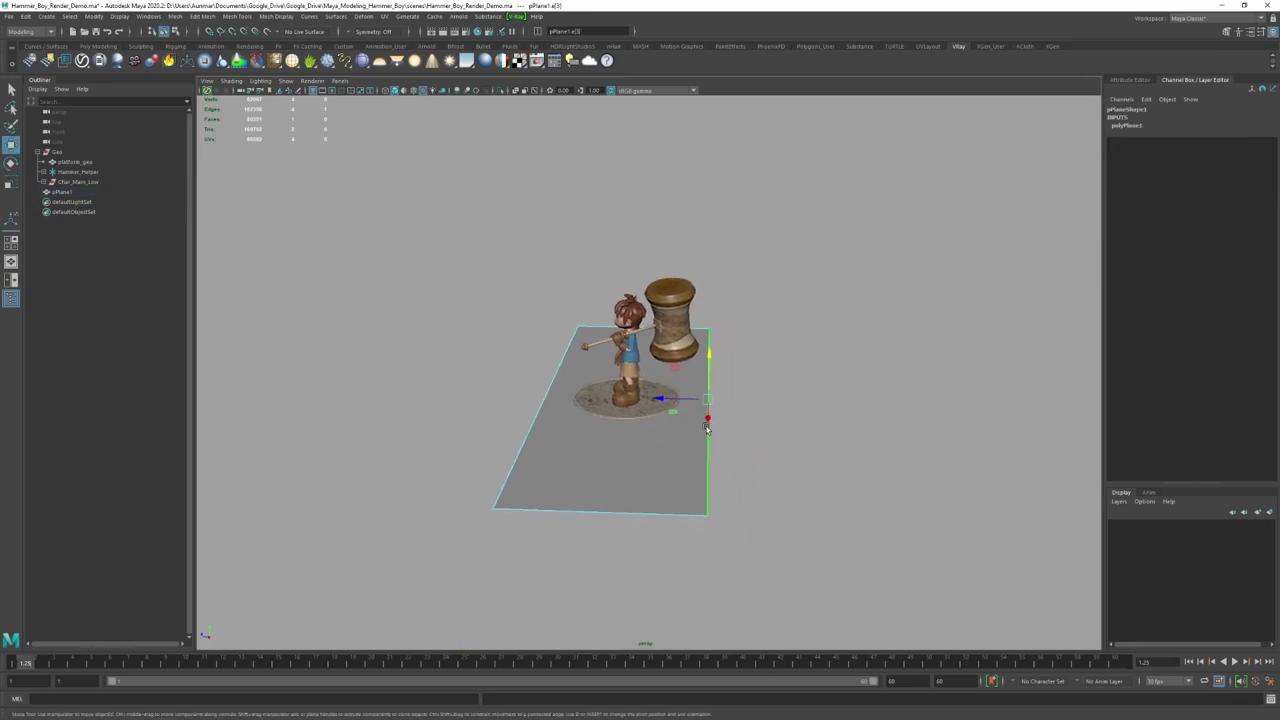
left_click_drag(675, 399, 904, 404)
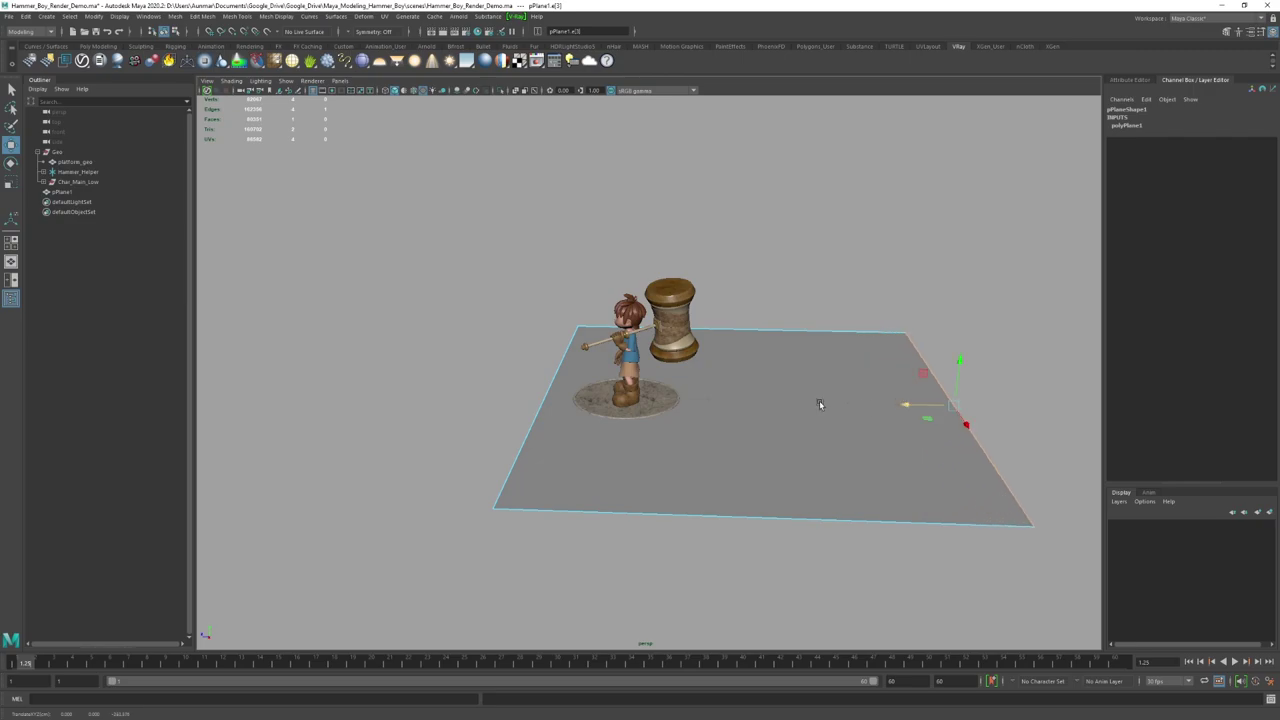
left_click_drag(819, 404, 702, 375, "alt")
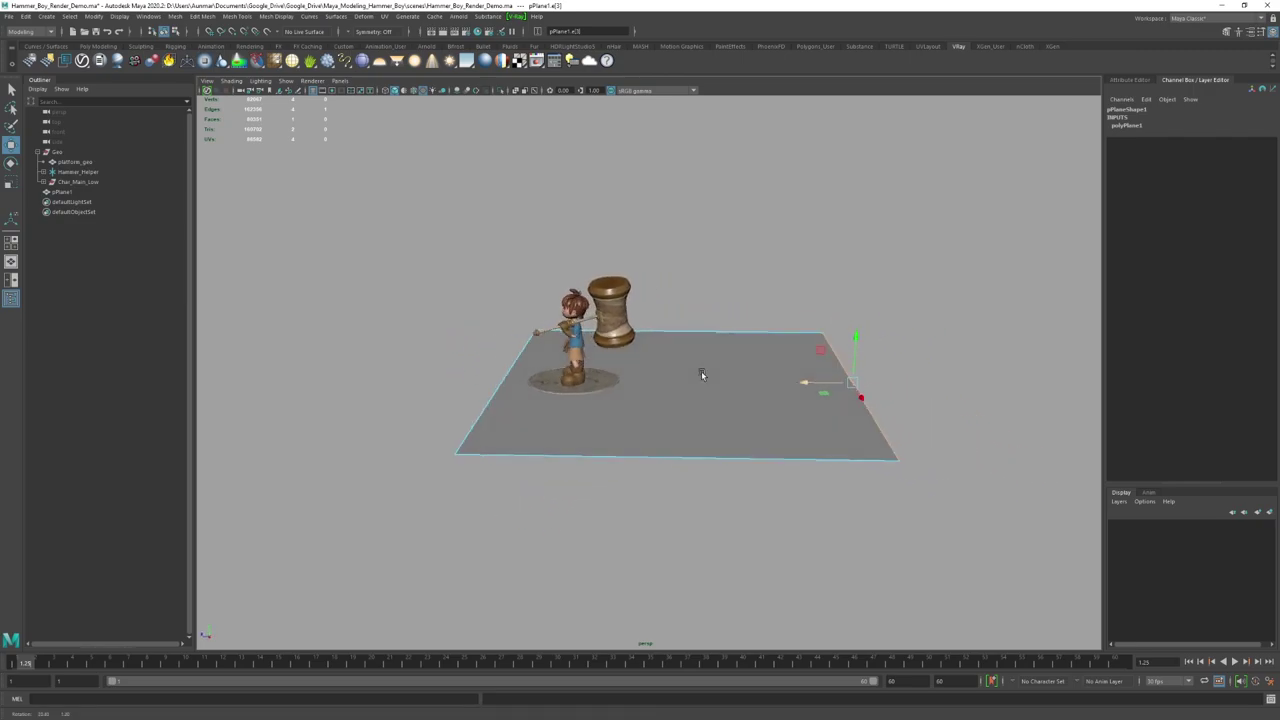
middle_click_drag(820, 375, 719, 369, "alt")
left_click_drag(714, 377, 675, 376)
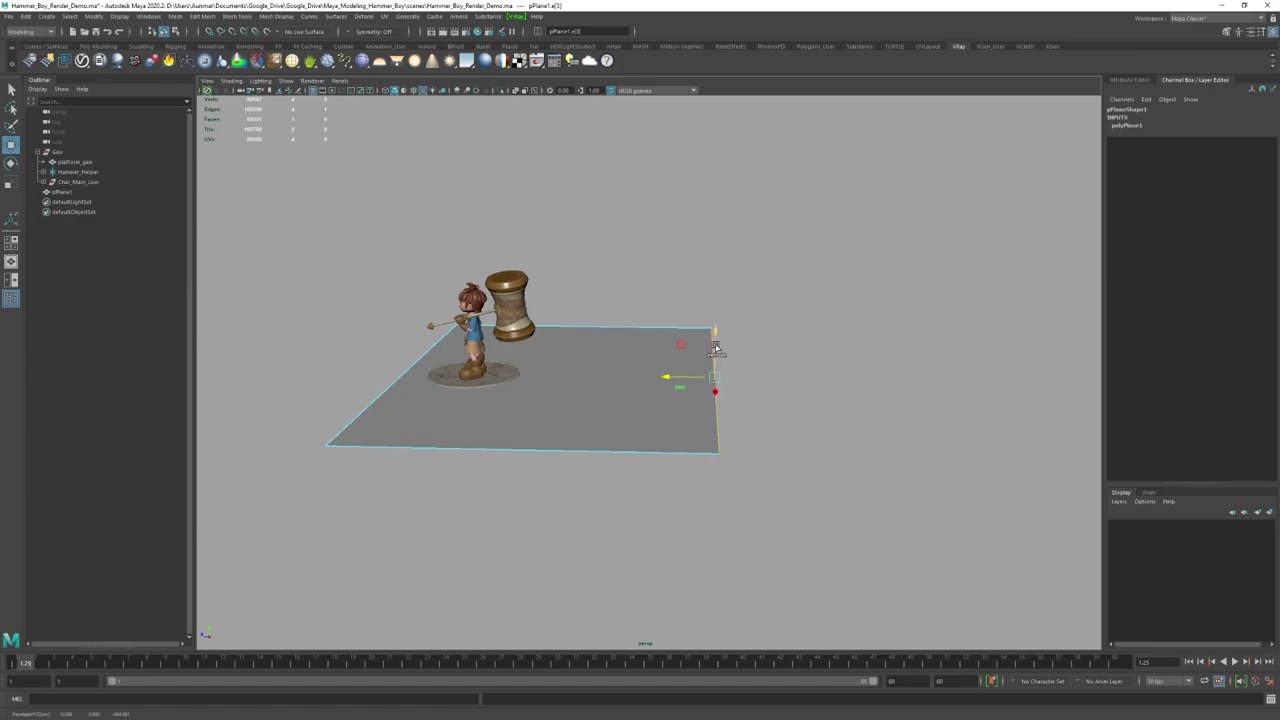
left_click_drag(714, 349, 666, 337, "shift")
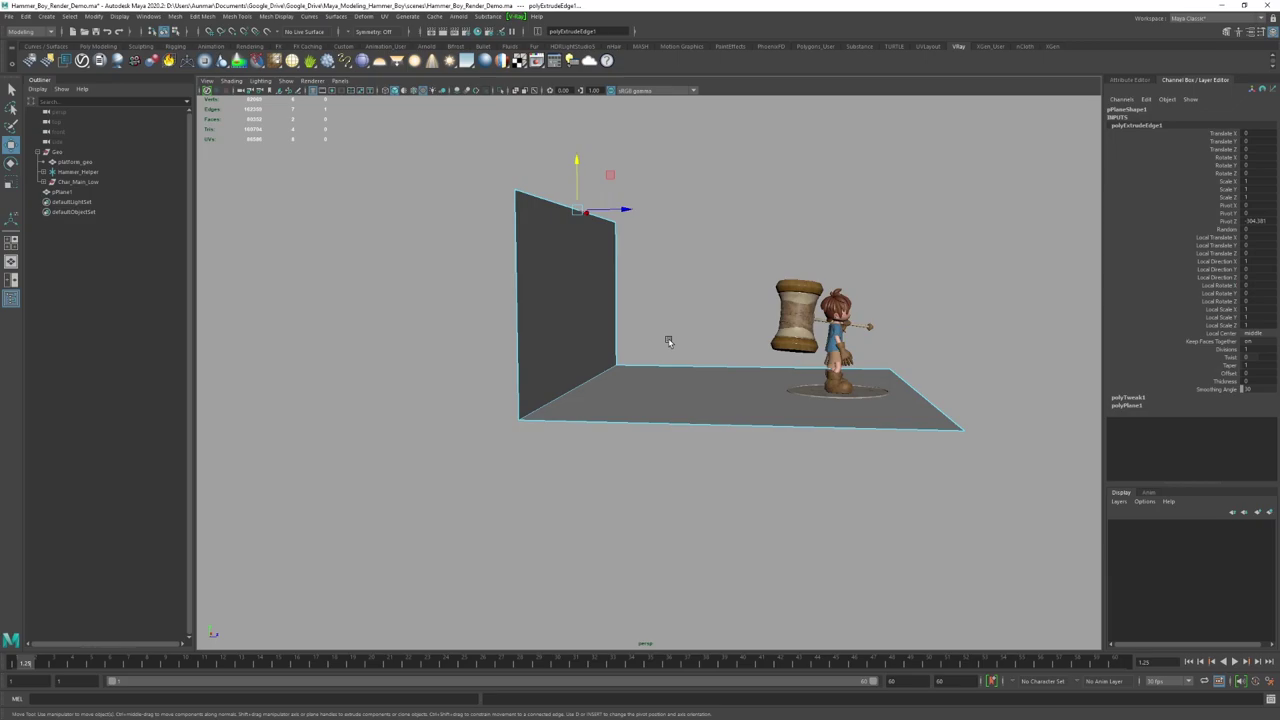
Step: Bevel the corner edge between the floor and the wall with 3 segments
left_click(573, 386)
mouse_move(718, 398)
left_mouse_down("alt")
mouse_move(738, 410)
mouse_move(728, 416)
left_mouse_up("alt")
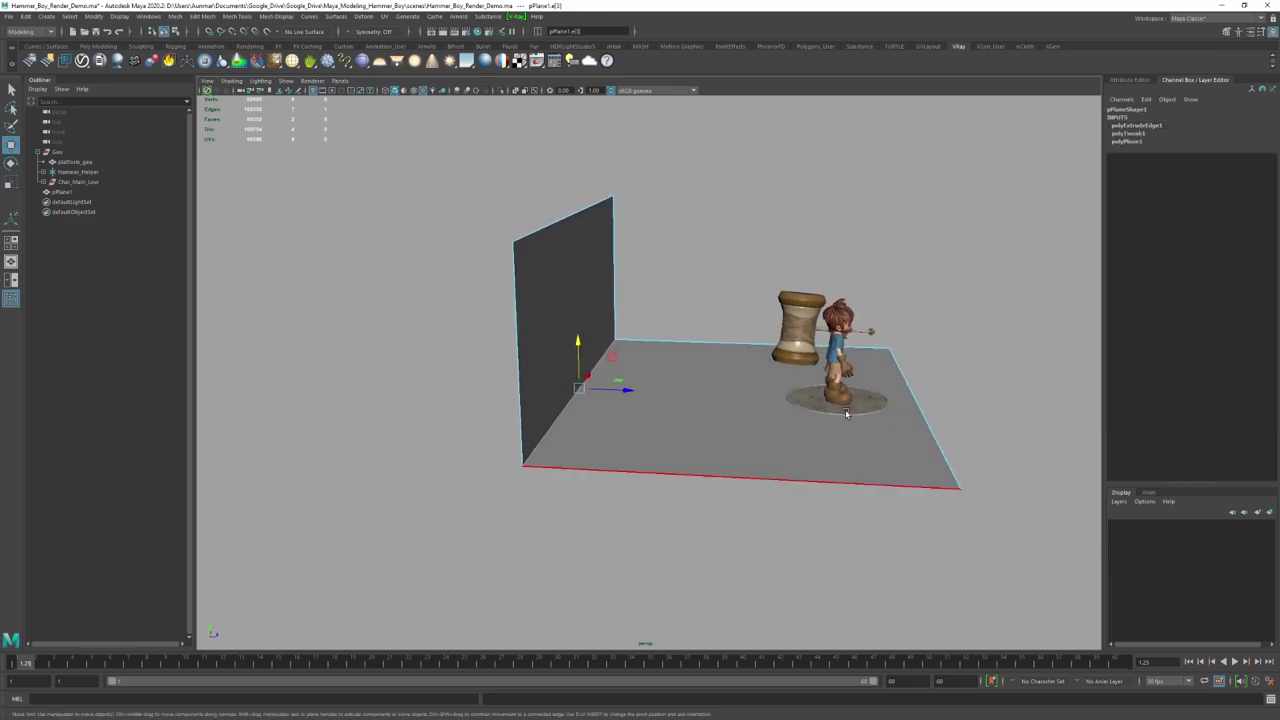
left_click_drag(845, 410, 802, 322, "alt")
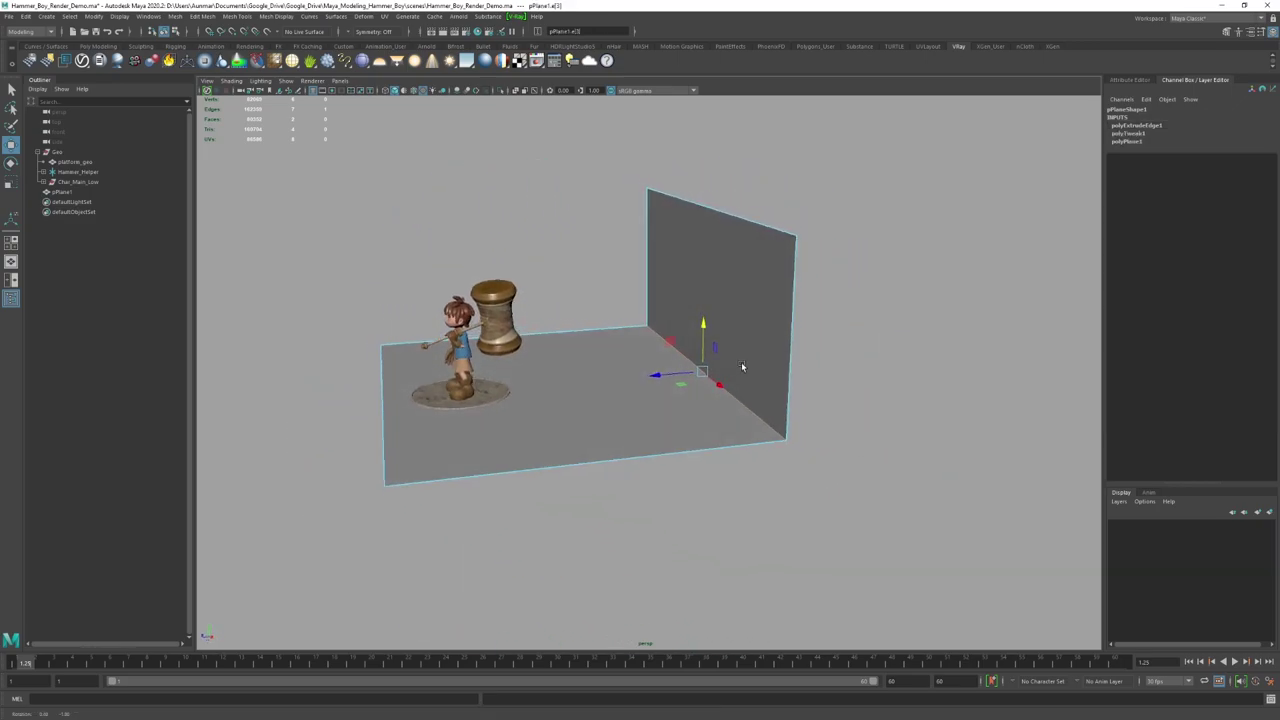
right_click(829, 318, "shift")
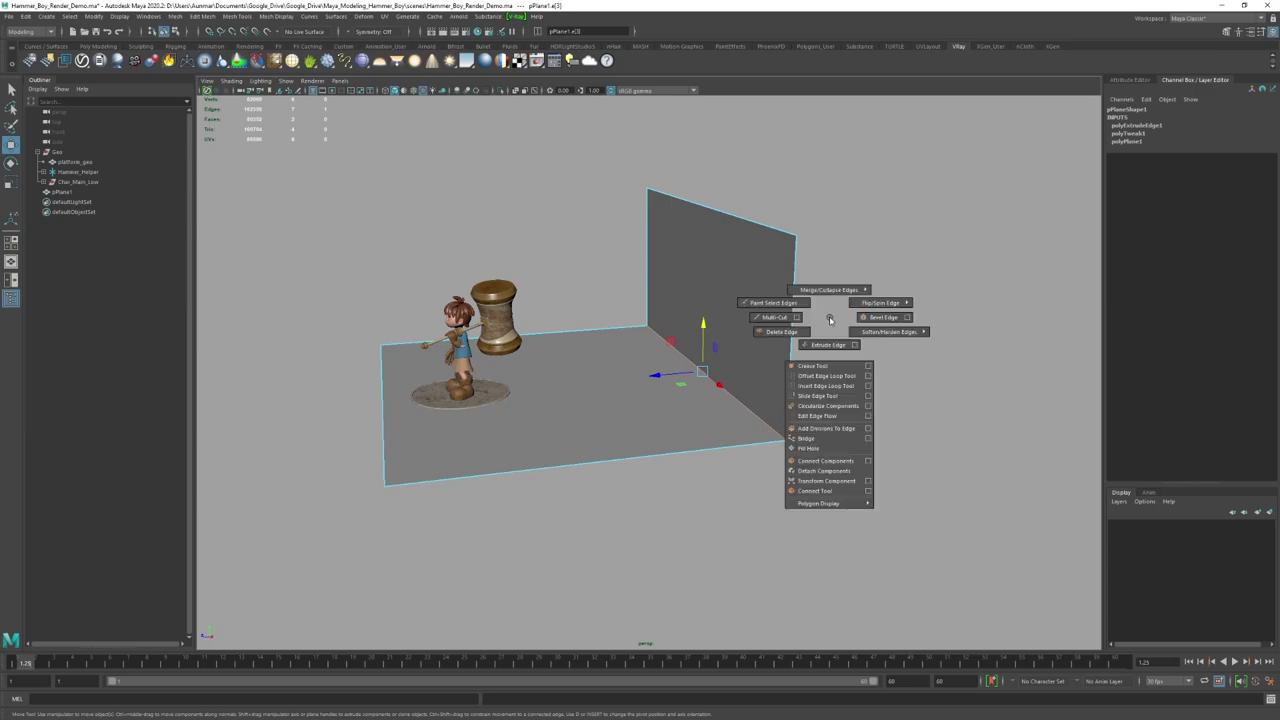
right_click_drag(829, 318, 864, 321, "shift")
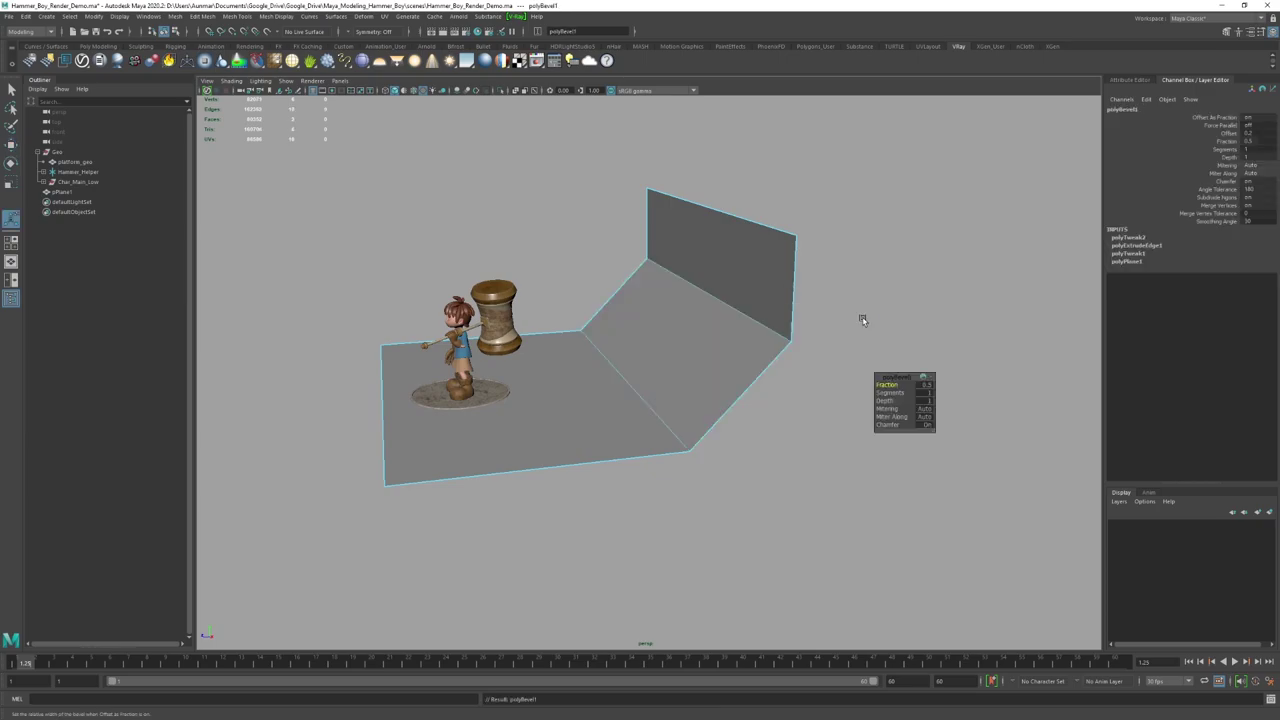
left_click_drag(854, 330, 835, 361, "alt")
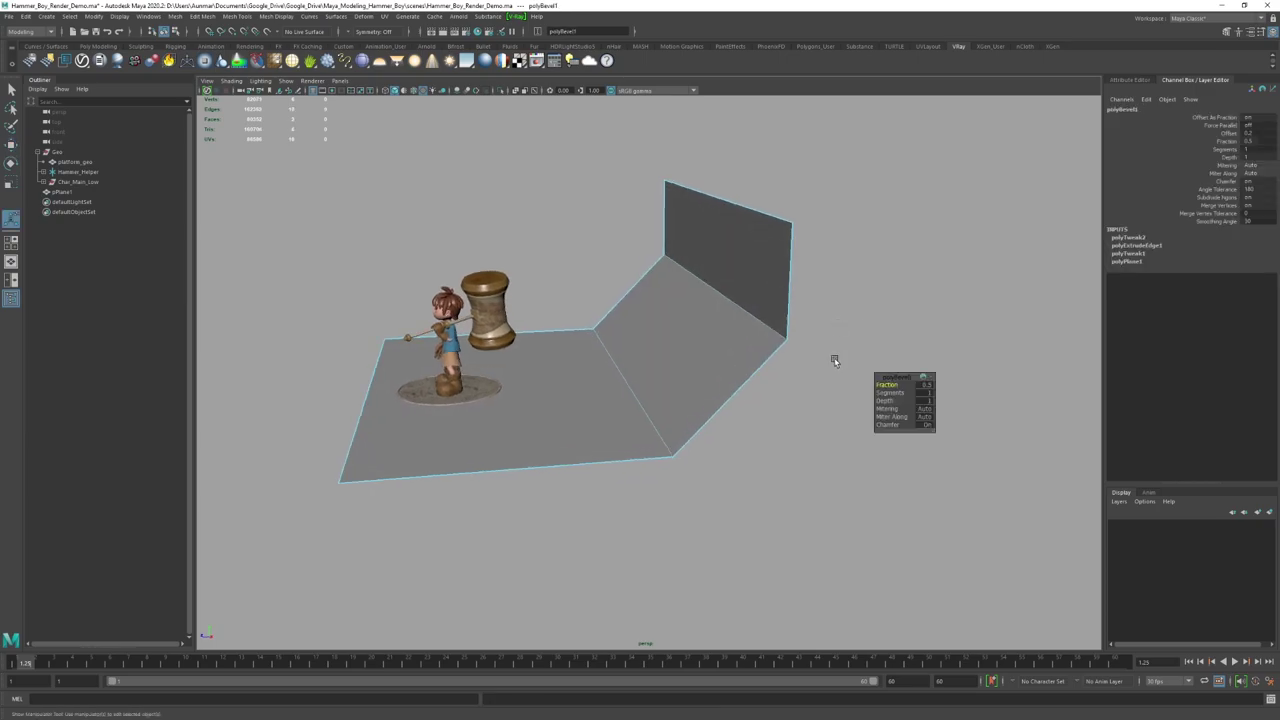
left_click(922, 393)
type("3")
key("Return")
Step: Turn on smooth mesh preview for the backdrop and check its curve from both sides
left_click_drag(656, 402, 764, 424, "alt")
key("q")
key("3")
right_click_drag(764, 424, 697, 360, "alt")
left_click_drag(697, 360, 682, 388, "alt")
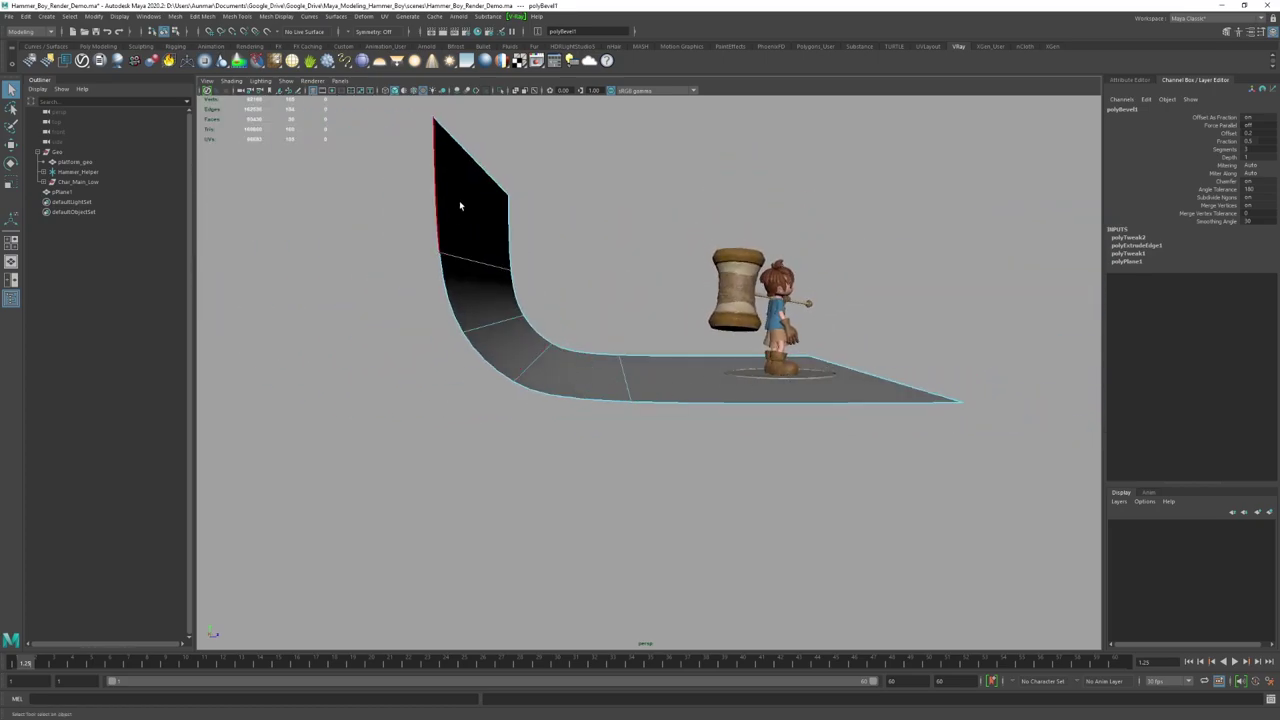
left_click_drag(460, 203, 737, 346, "alt")
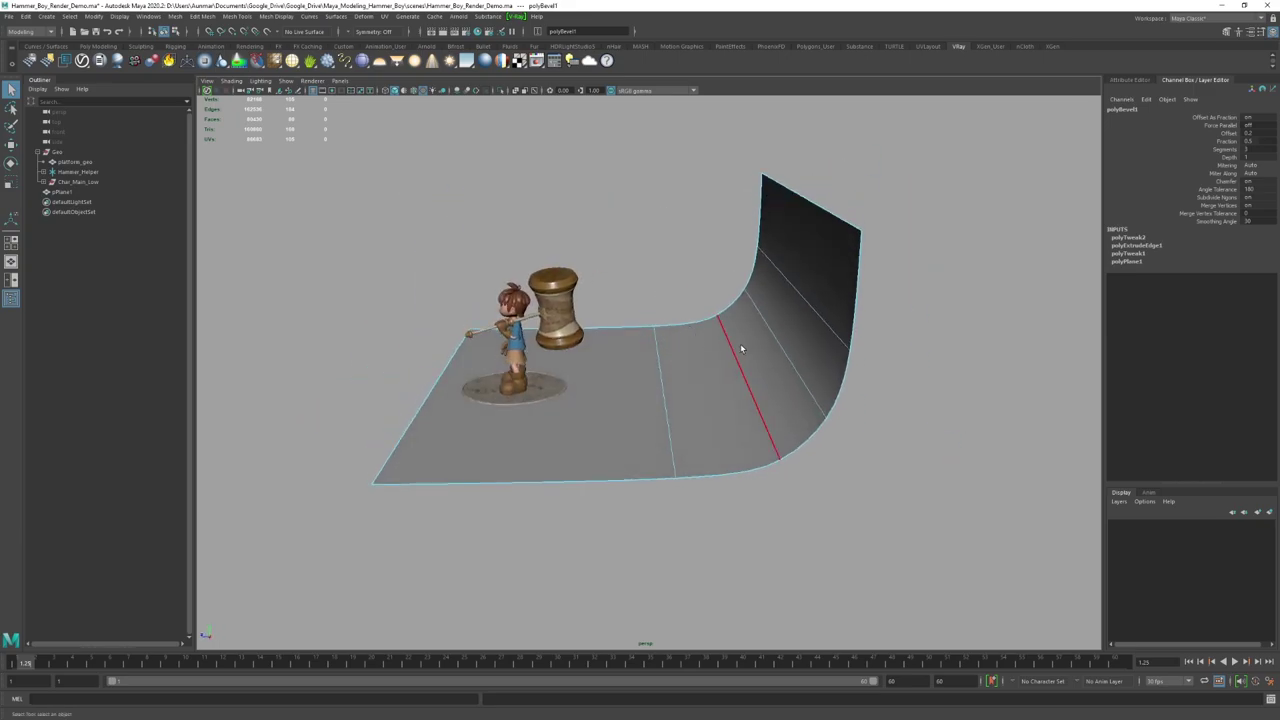
Step: Widen the backdrop along X, scaling the object slightly and all of its vertices further
right_click_drag(750, 343, 850, 277)
left_click_drag(728, 338, 796, 363, "alt")
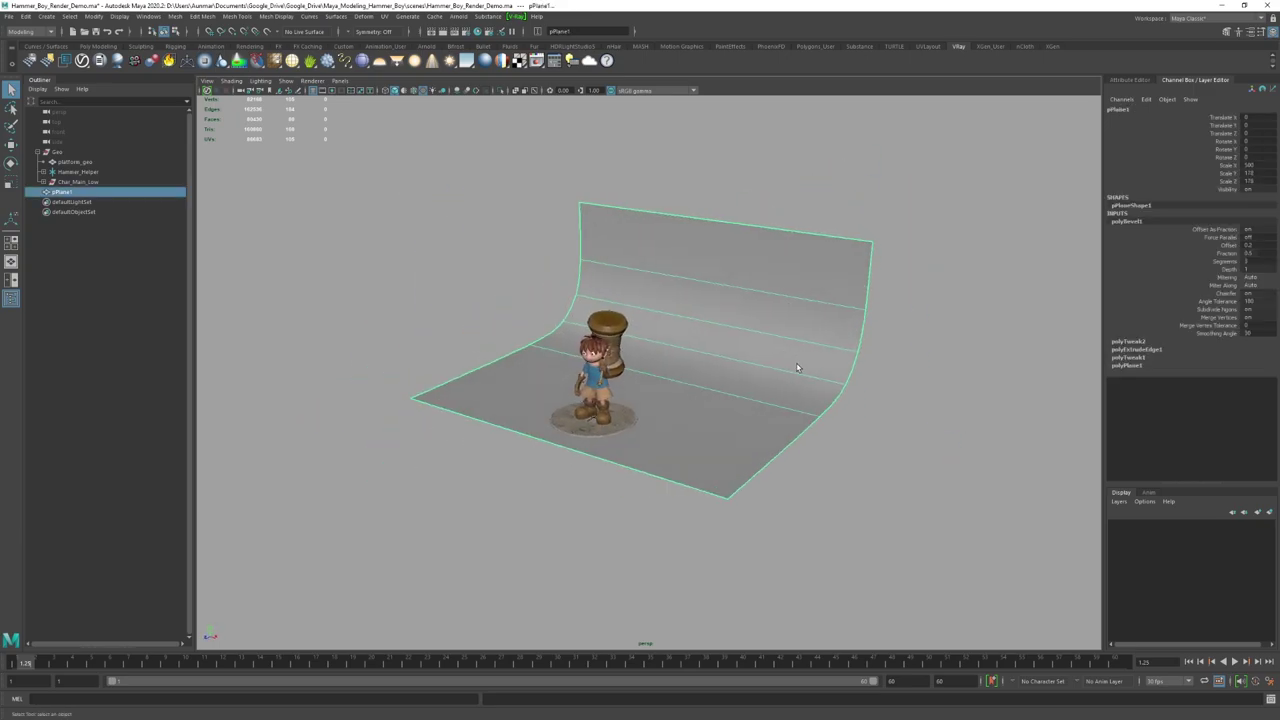
key("r")
left_click_drag(702, 385, 720, 384, "alt")
left_click_drag(660, 435, 744, 427)
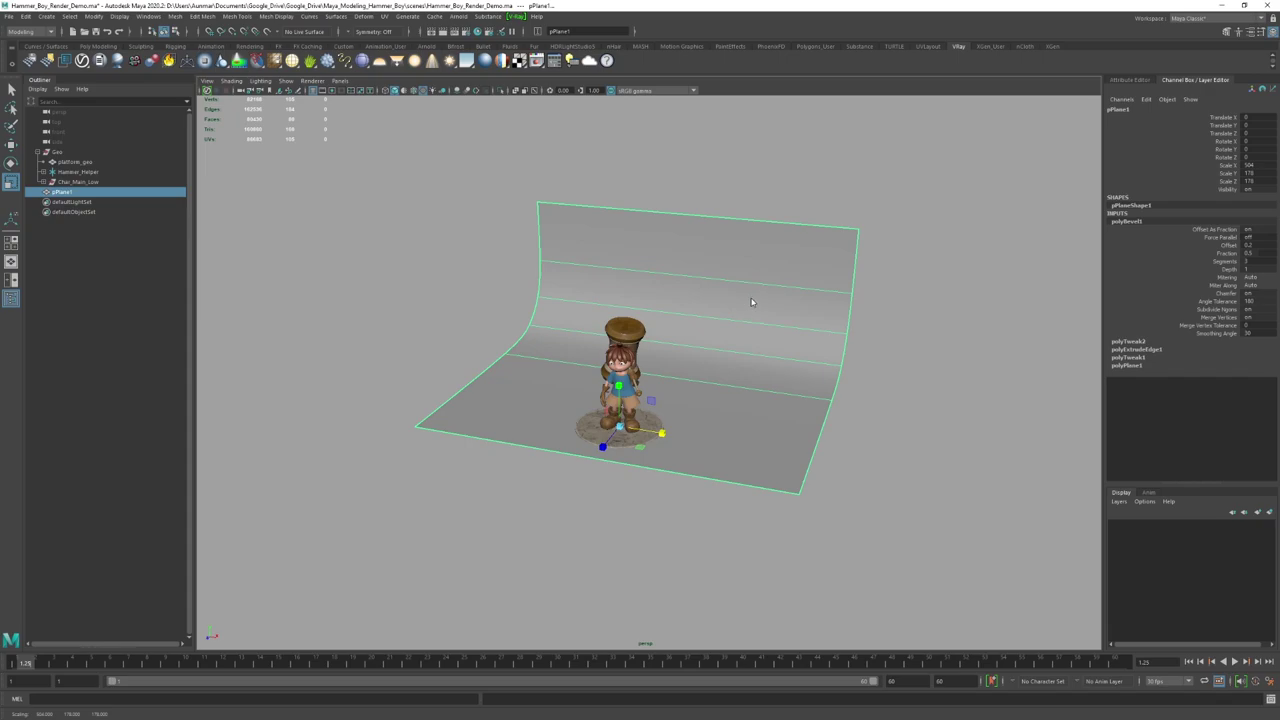
right_click_drag(751, 303, 672, 262)
left_click_drag(376, 142, 926, 506)
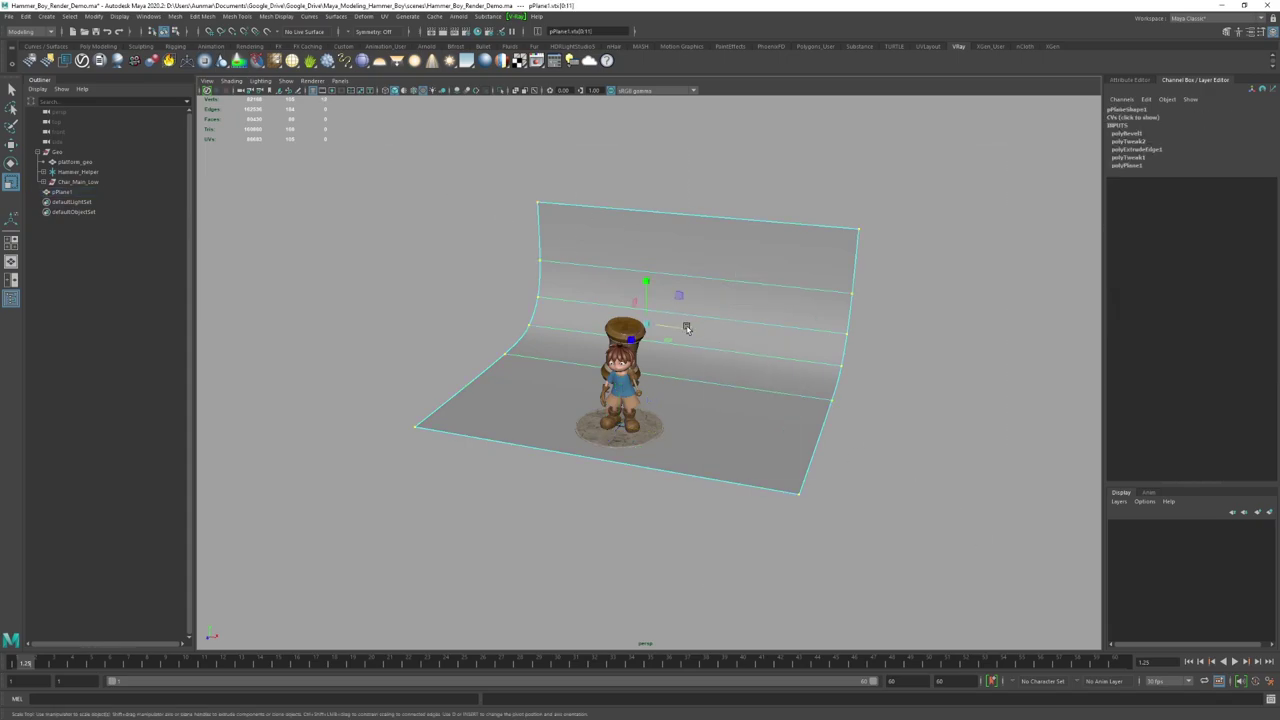
left_click_drag(687, 328, 758, 343)
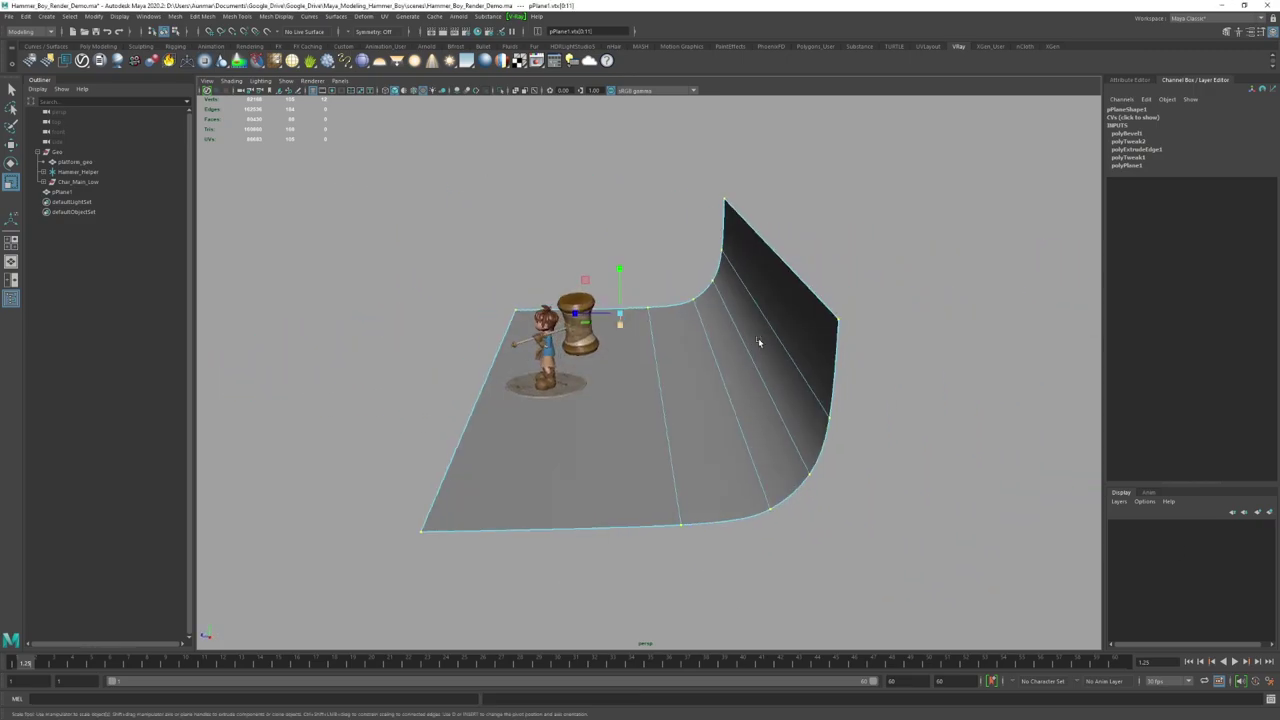
Step: Lengthen the backdrop's floor by moving the curve and wall vertices back and the front vertices forward
right_click_drag(758, 343, 664, 305)
scroll(663, 290, "down", 4)
left_click_drag(585, 208, 845, 515)
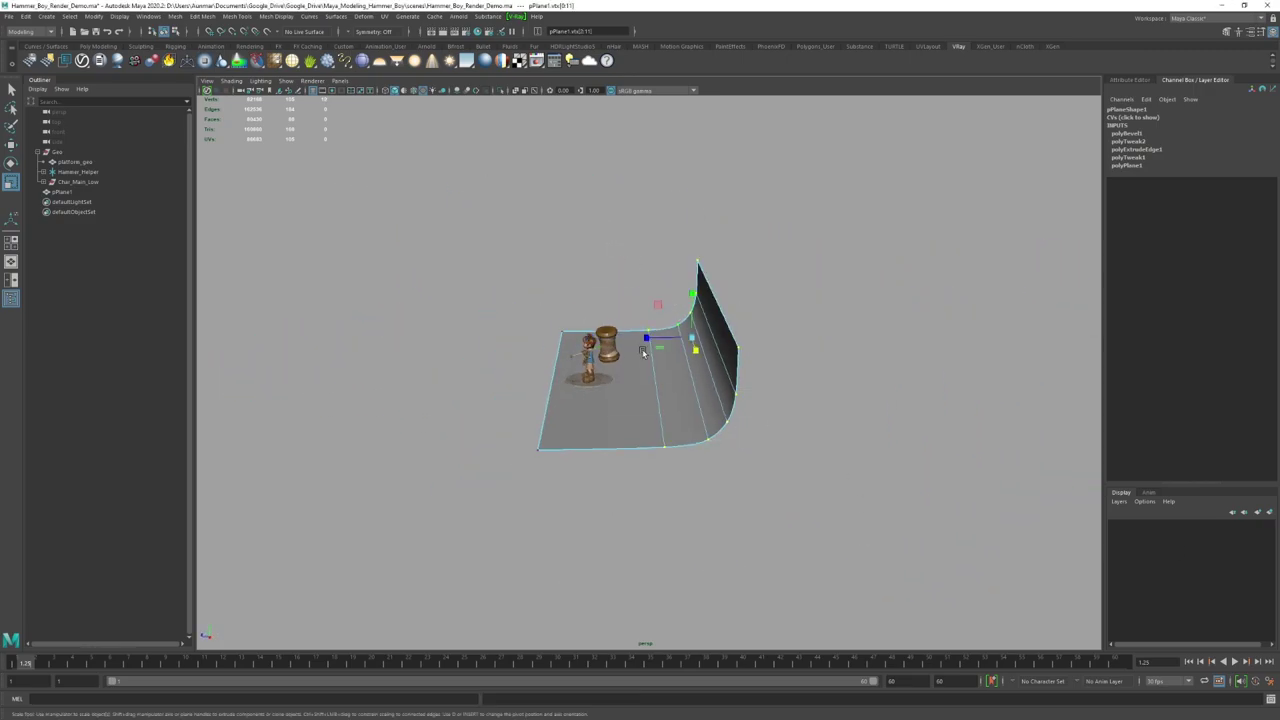
key("w")
left_click_drag(622, 357, 648, 162, "alt")
scroll(707, 356, "up", 4)
scroll(735, 385, "up", 4)
left_click_drag(790, 326, 874, 326)
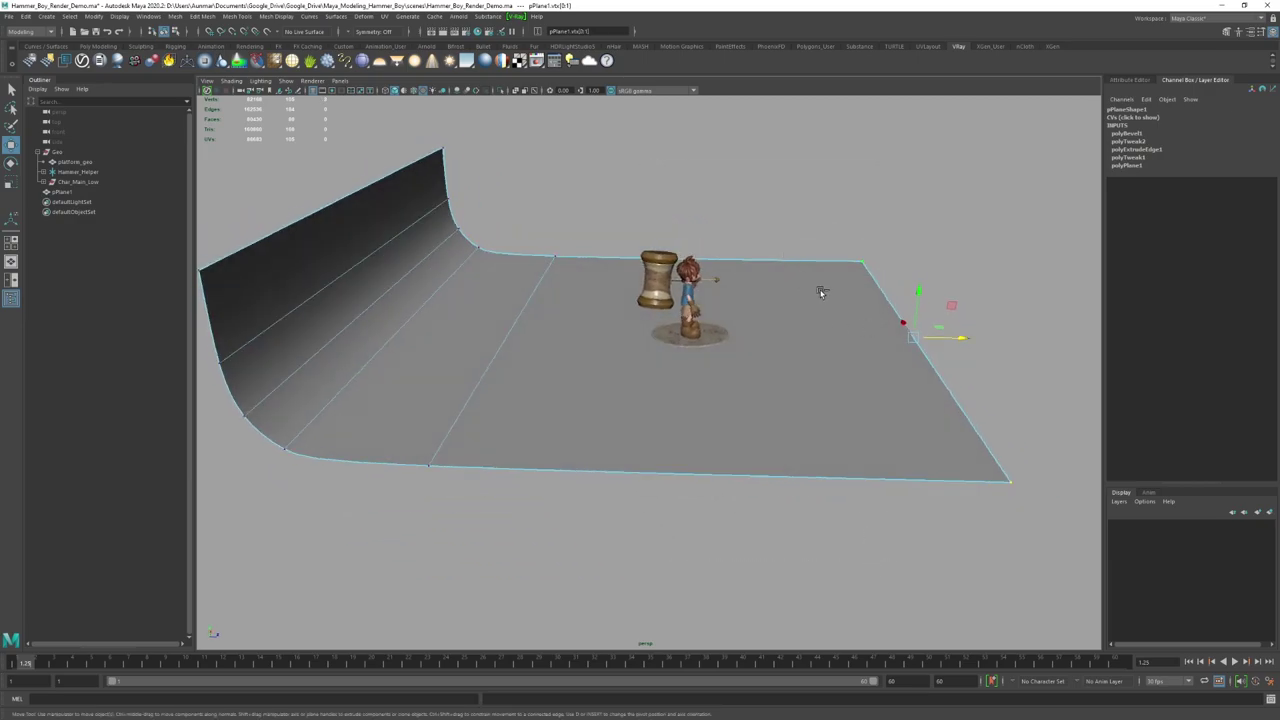
Step: Insert an edge loop across the middle of the floor with Multi-Cut and return the backdrop to object mode
right_click_drag(820, 291, 760, 292, "shift")
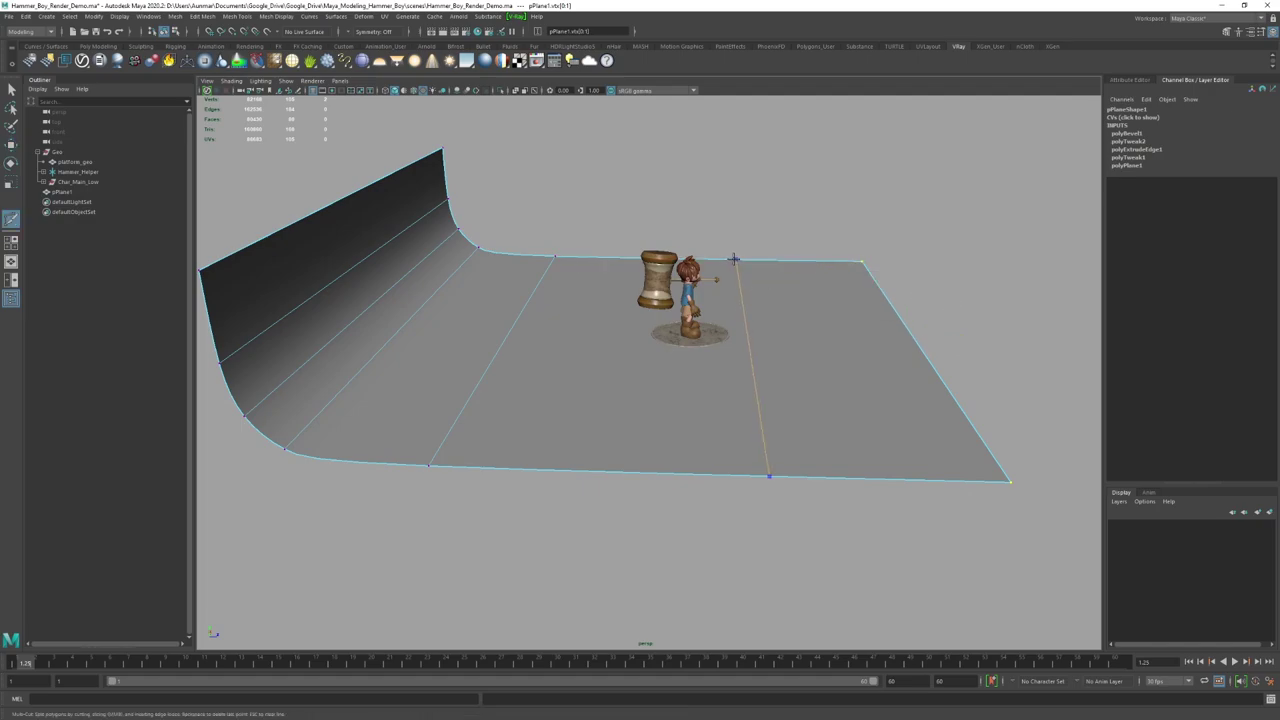
left_click(746, 327)
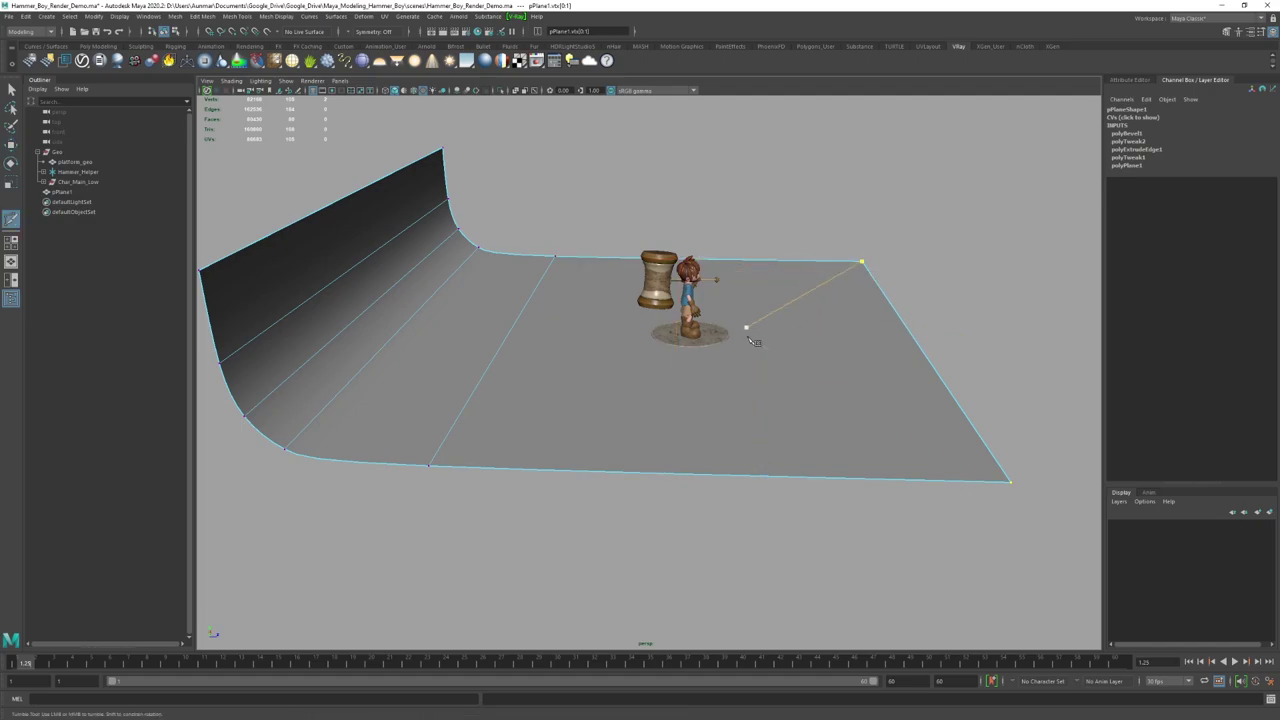
middle_click(709, 463, "ctrl")
key("q")
left_click_drag(781, 452, 657, 386, "alt")
right_click_drag(806, 286, 845, 234)
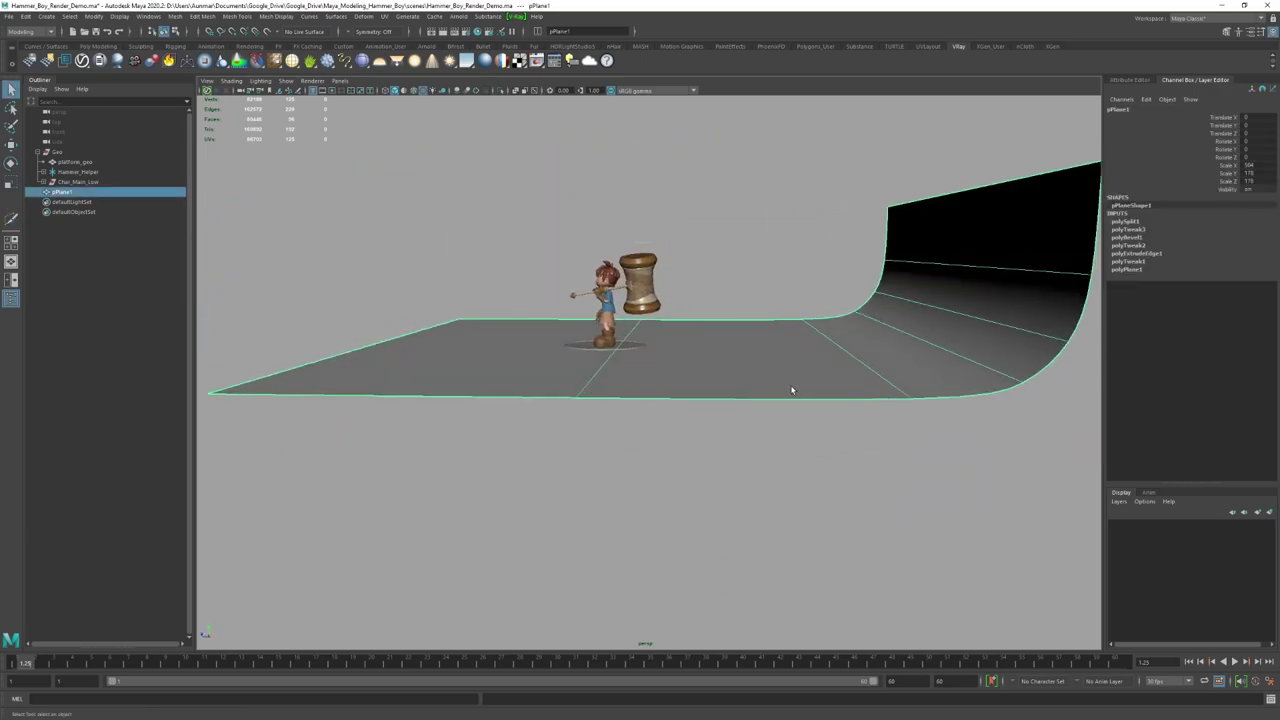
Step: Examine the character against the curved backdrop from the front and sides, and select the backdrop
left_click_drag(791, 389, 740, 330, "alt")
left_click(503, 171)
left_click_drag(508, 172, 745, 245, "alt")
right_click_drag(725, 285, 765, 319, "alt")
middle_click_drag(765, 319, 734, 377, "alt")
left_click_drag(734, 377, 758, 390, "alt")
right_click_drag(755, 400, 779, 420, "alt")
left_click_drag(779, 420, 808, 405, "alt")
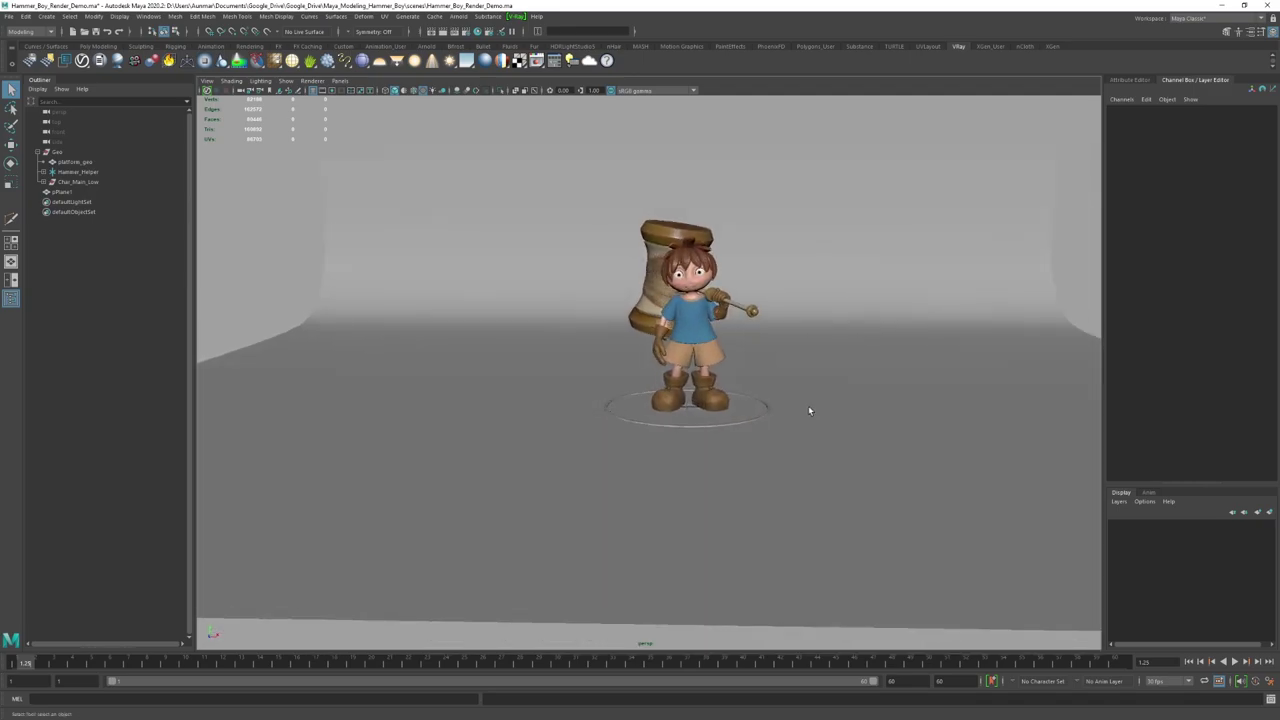
middle_click_drag(808, 405, 761, 440, "alt")
left_click_drag(747, 350, 779, 356, "alt")
left_click(780, 330)
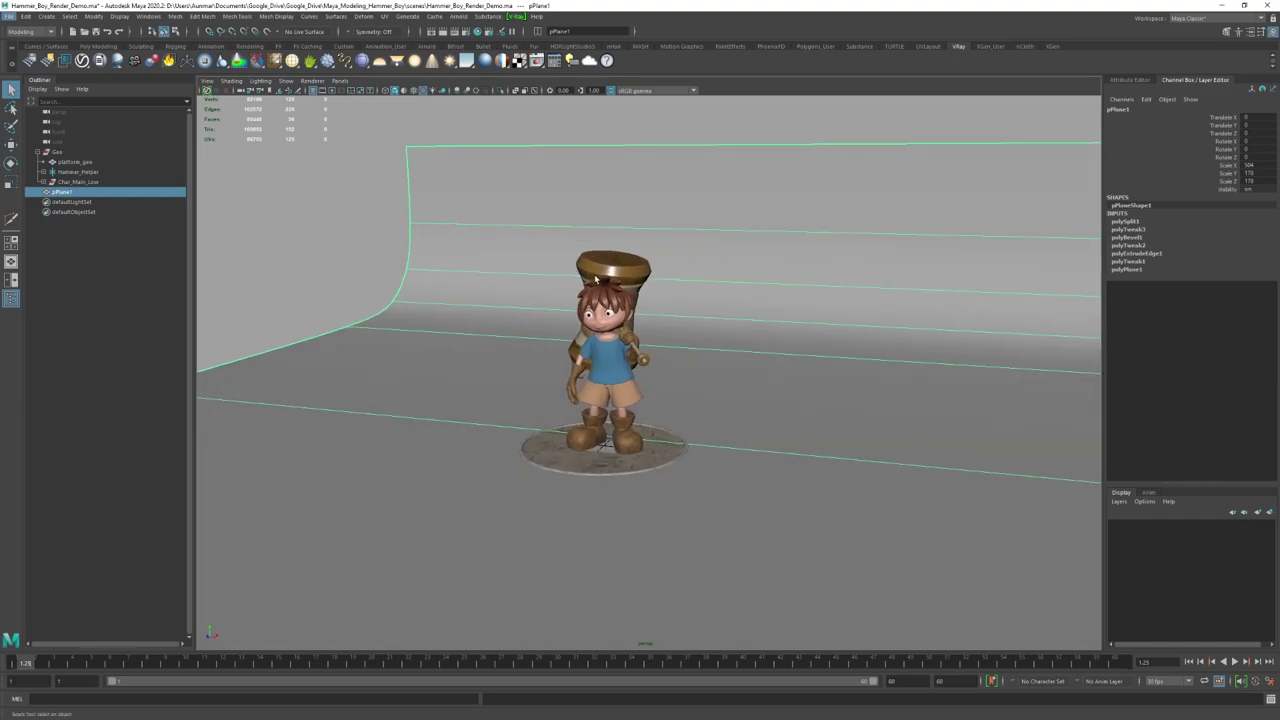
Step: Create a new perspective camera and rename it RenderCam
left_click(341, 81)
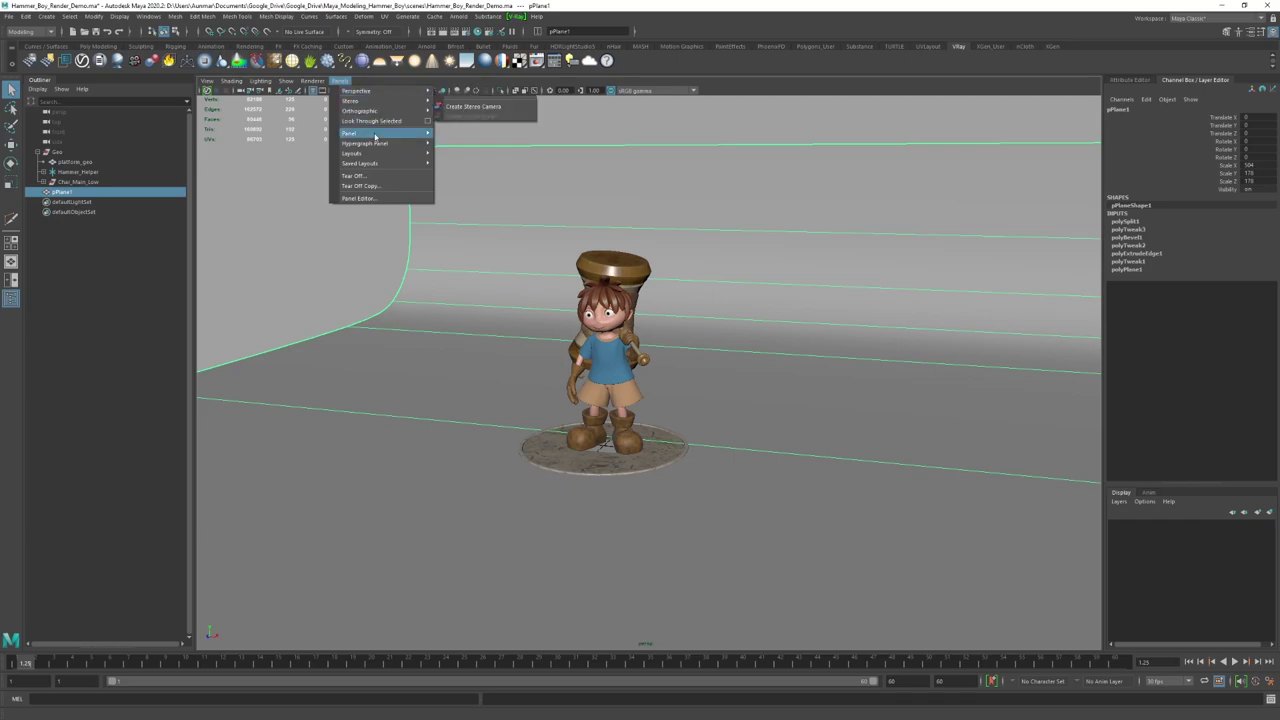
mouse_move(384, 94)
left_click(466, 106)
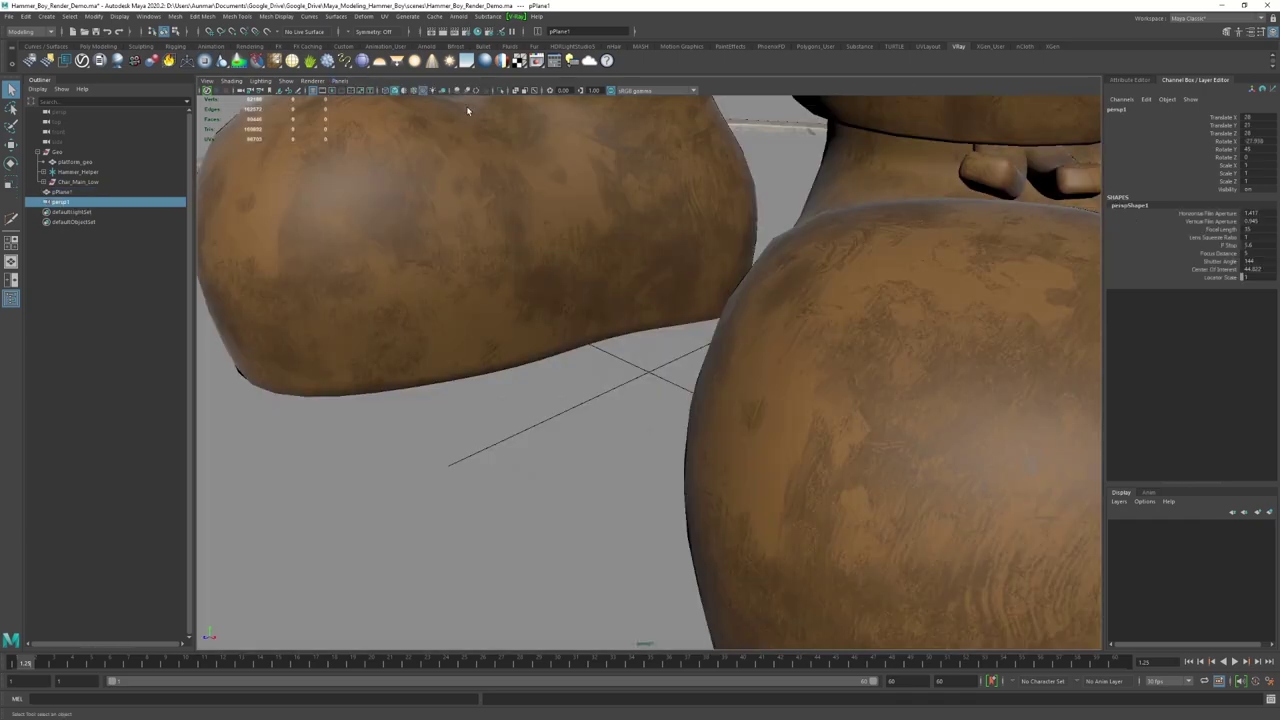
scroll(708, 343, "down", 5)
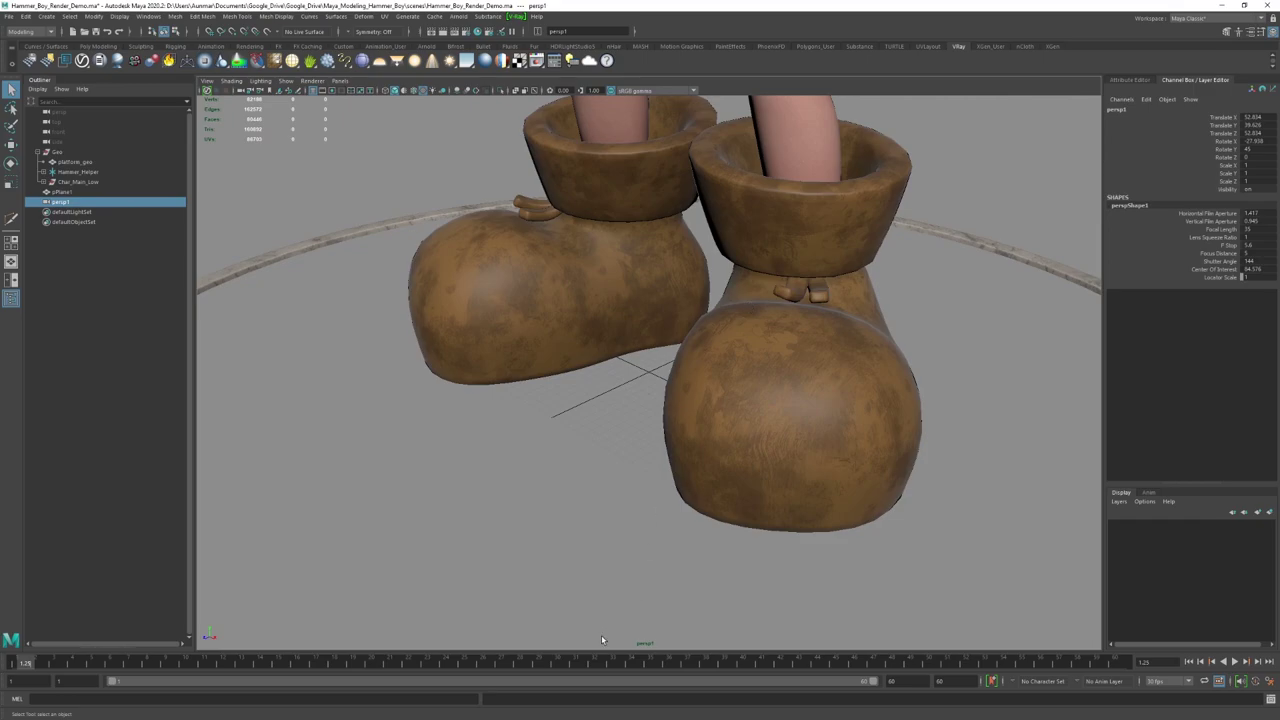
double_click(81, 204)
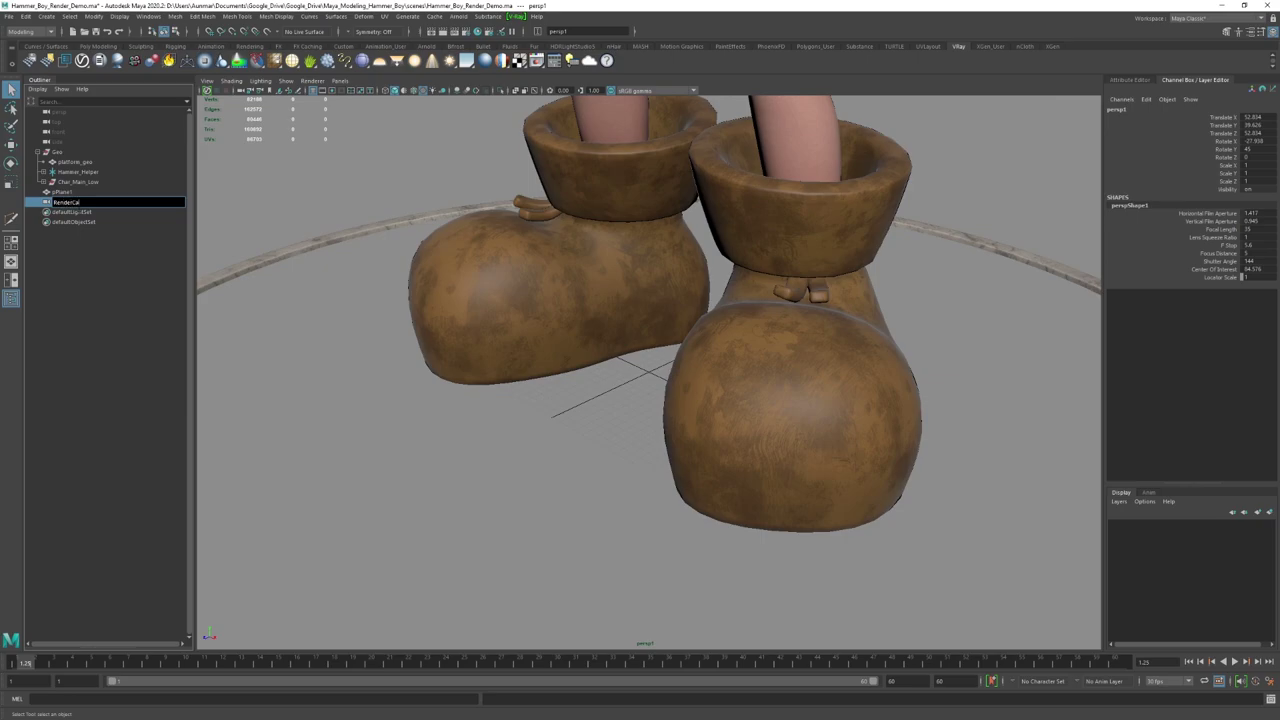
key("Return")
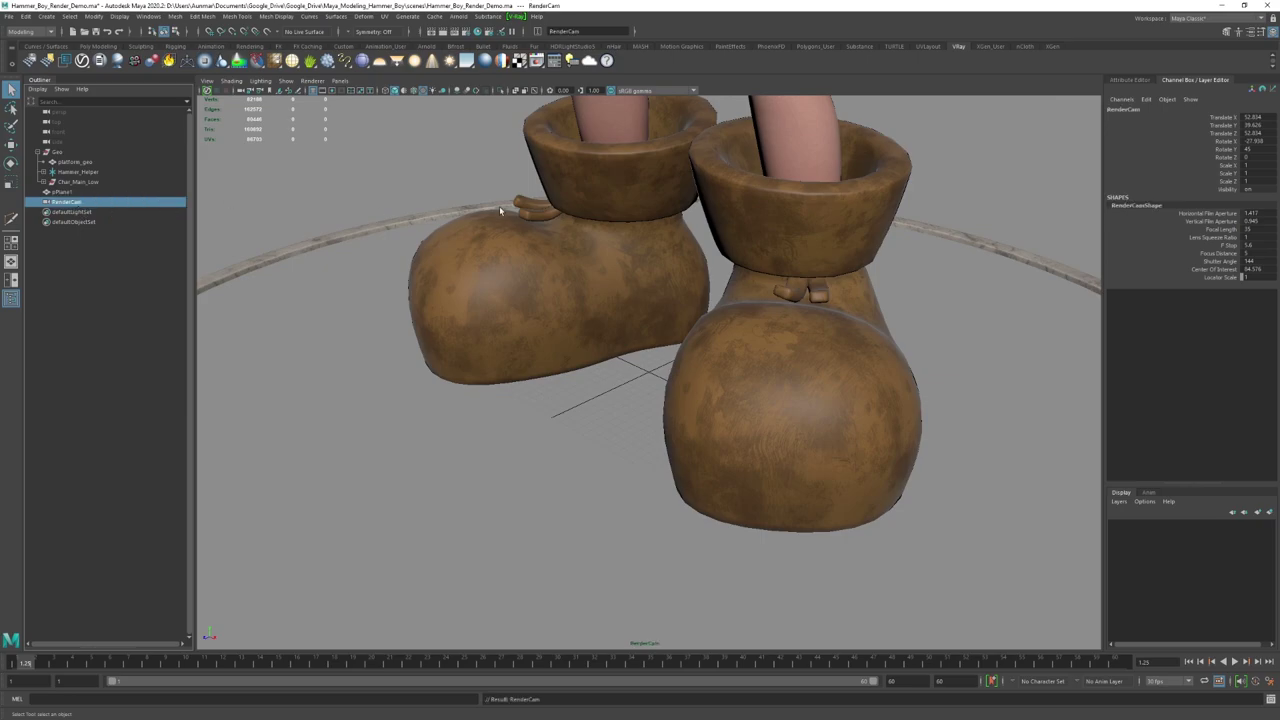
Step: Frame the whole character from the front through RenderCam, with the backdrop behind him
scroll(540, 209, "down", 12)
left_click_drag(580, 275, 718, 268, "alt")
middle_click_drag(718, 270, 728, 321, "alt")
right_click_drag(728, 321, 737, 301, "alt")
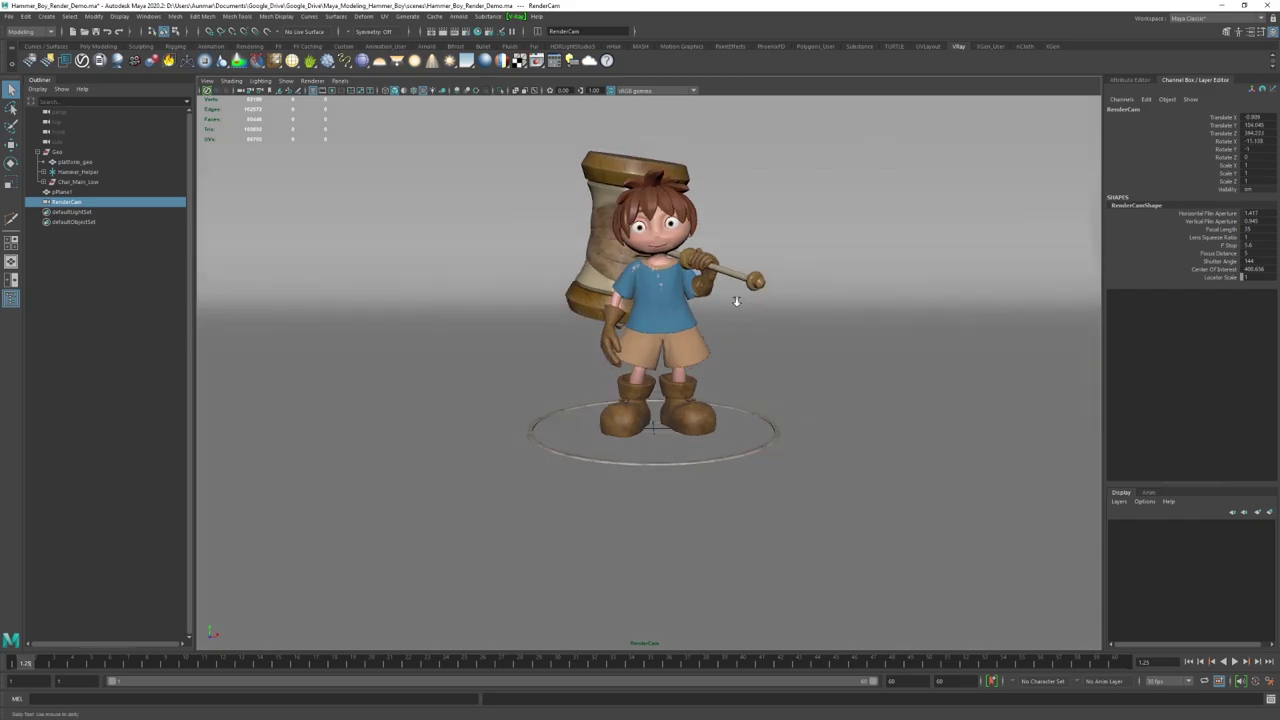
left_click_drag(736, 301, 734, 292, "alt")
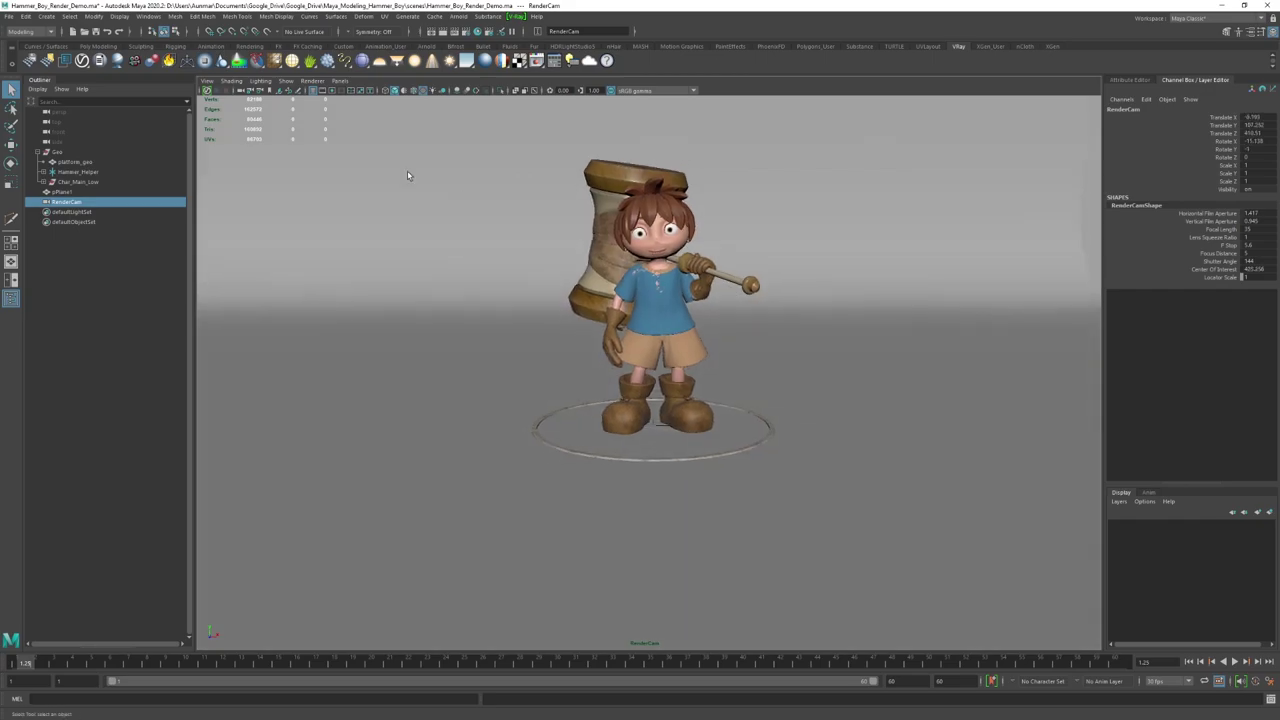
Step: Turn on the resolution gate for RenderCam and move the camera closer so the character fills most of the gate's height
left_click(332, 91)
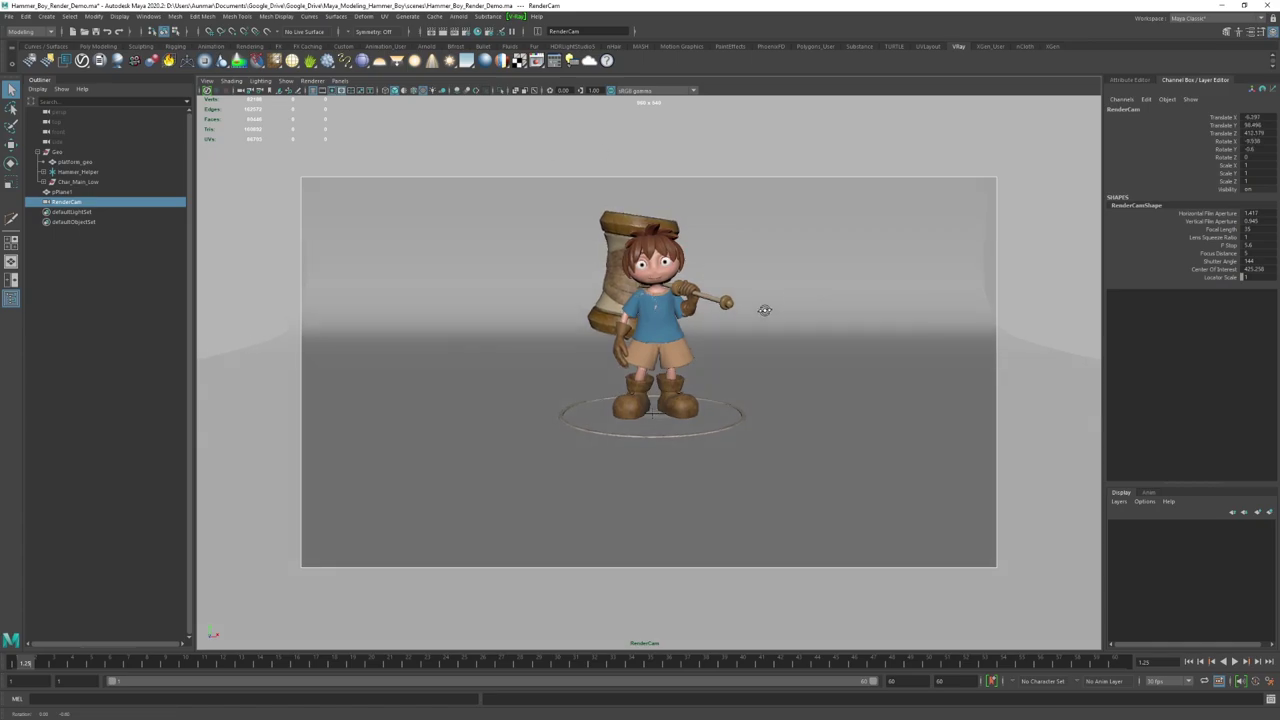
left_click_drag(763, 309, 766, 323, "alt")
right_click_drag(766, 323, 796, 378, "alt")
left_click_drag(796, 378, 776, 373, "alt")
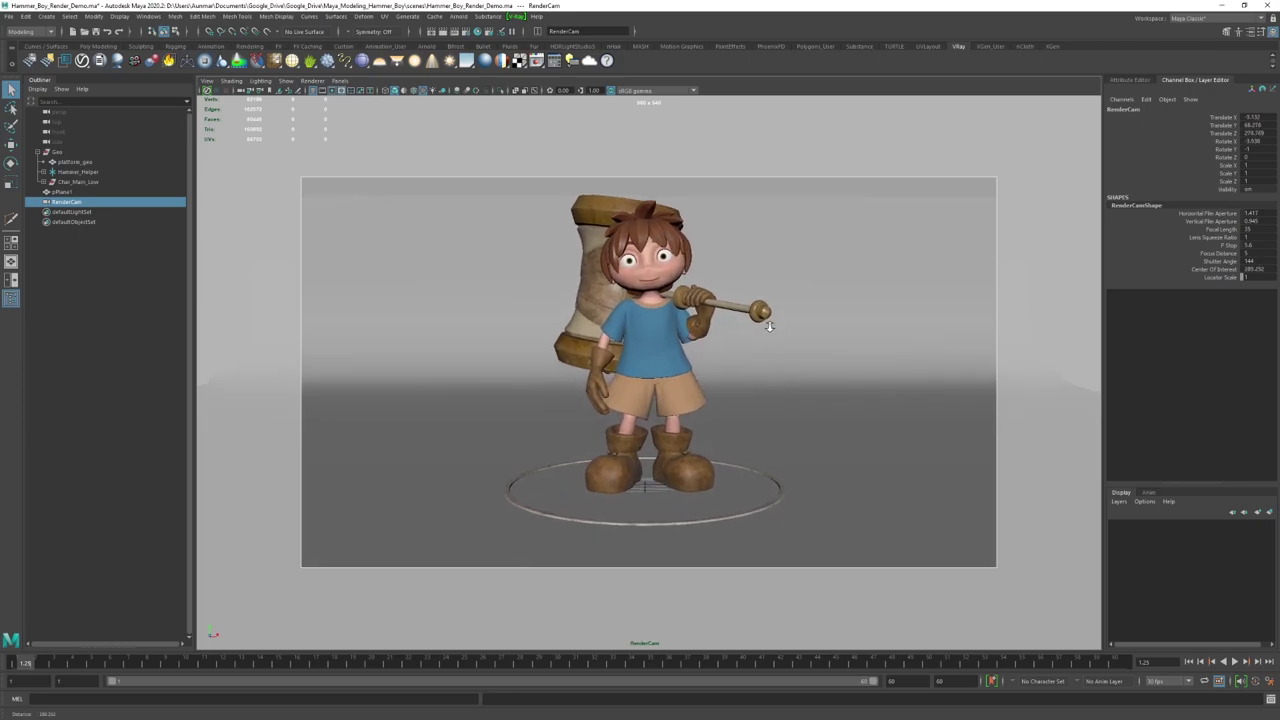
right_click_drag(777, 369, 773, 335, "alt")
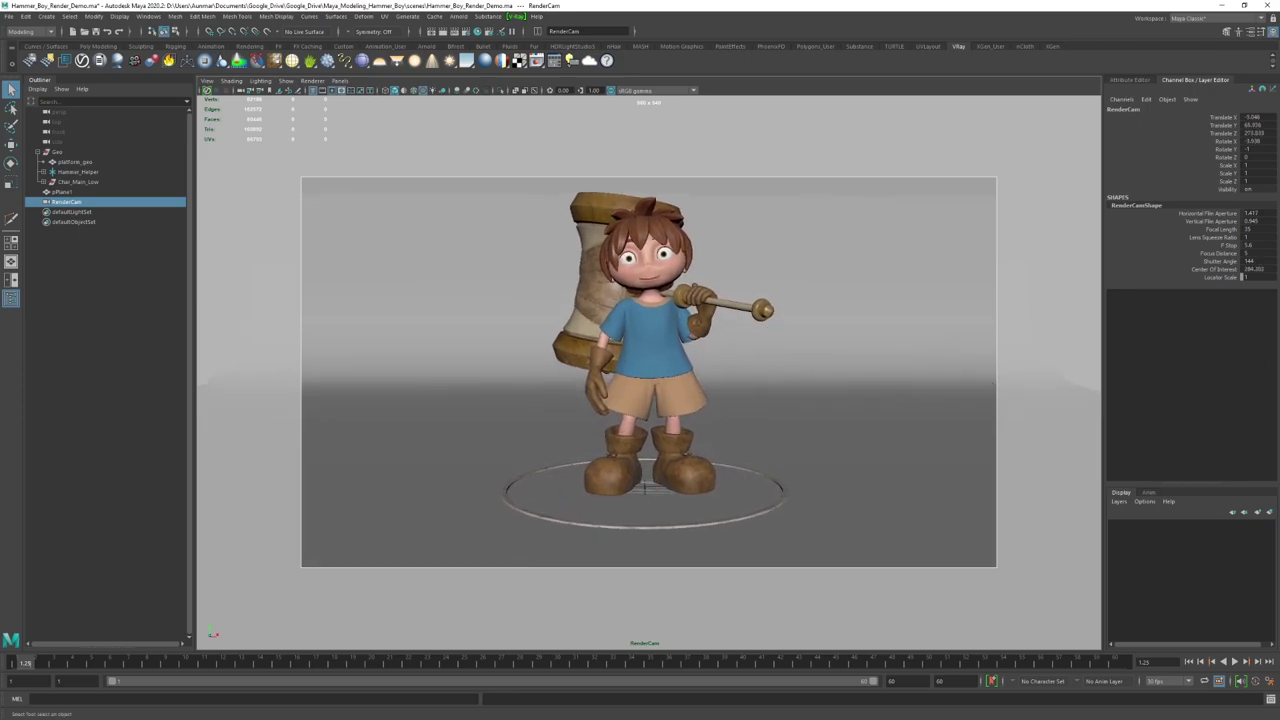
Step: Lower the backdrop along Y until its floor sits at the underside of the character's round platform
left_click(878, 312)
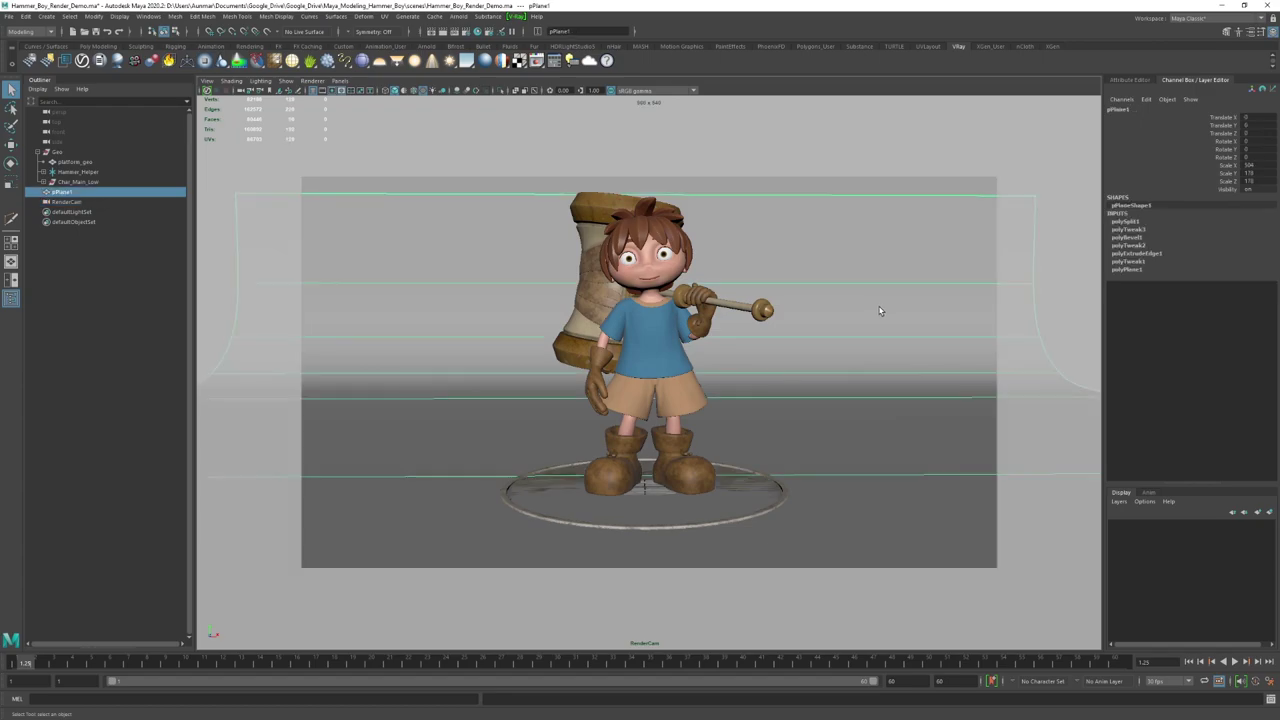
key("w")
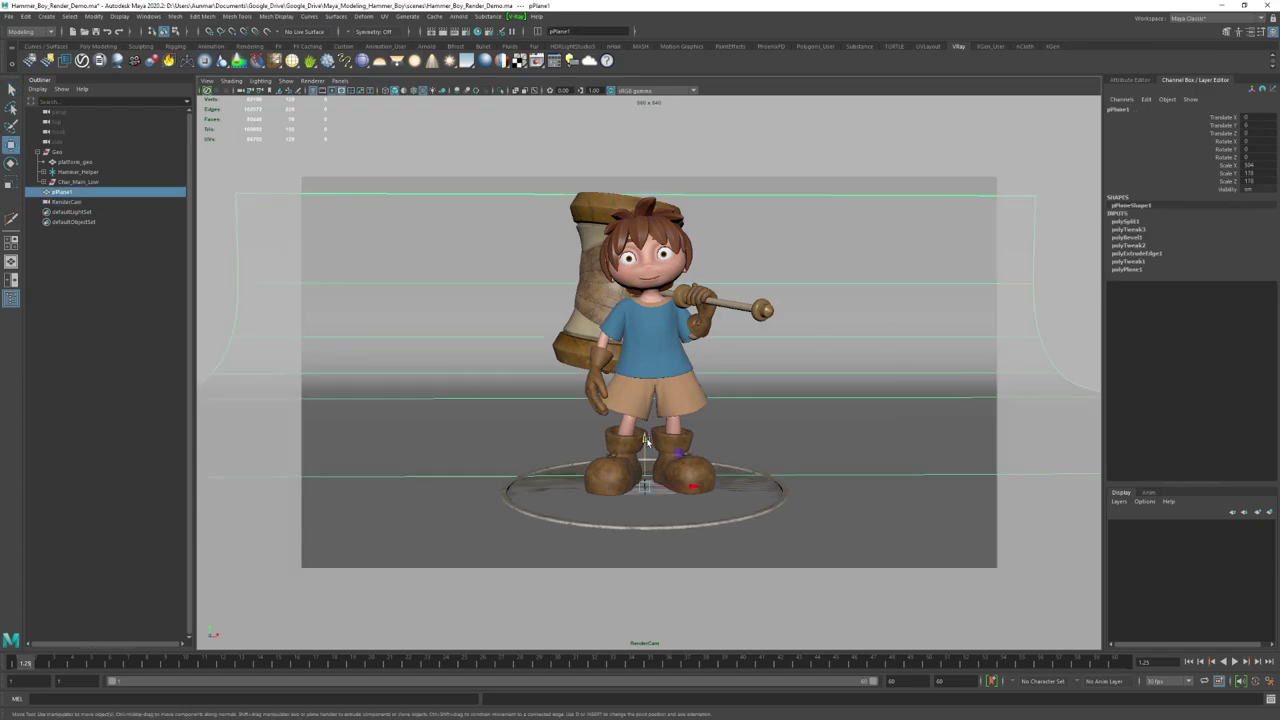
left_click_drag(646, 440, 643, 447)
key("space")
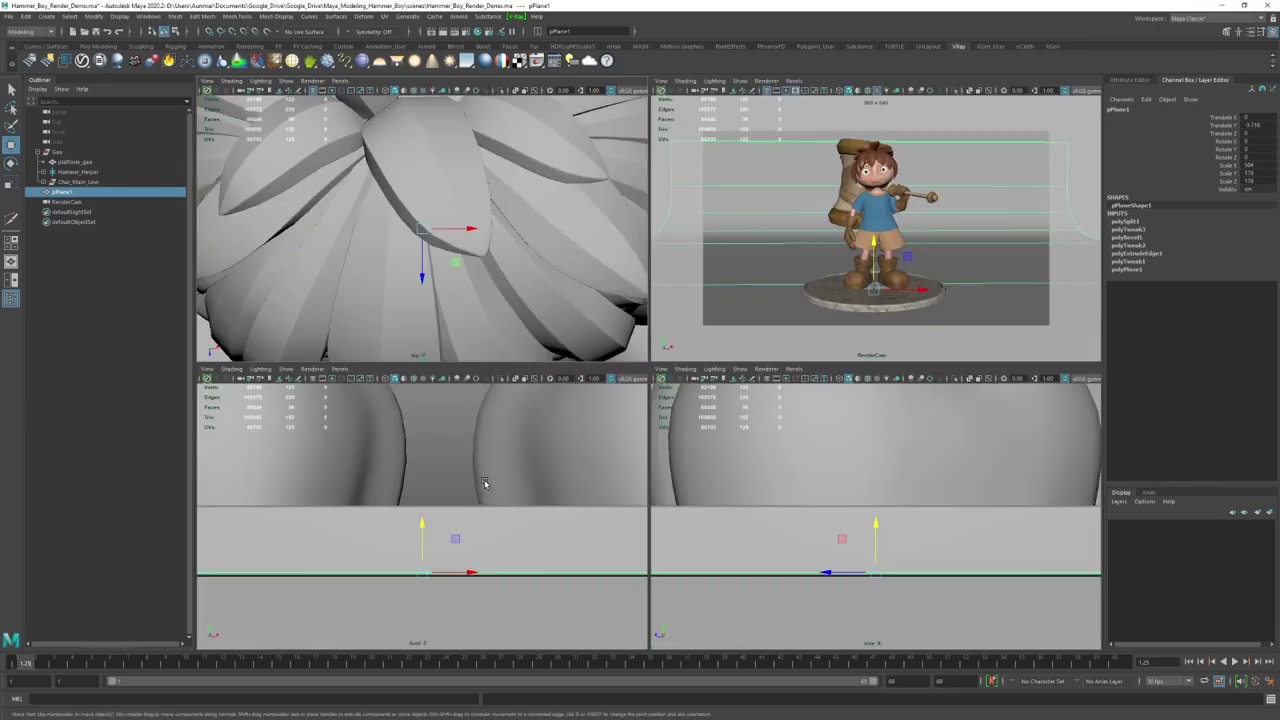
left_click_drag(425, 518, 422, 530)
key("space")
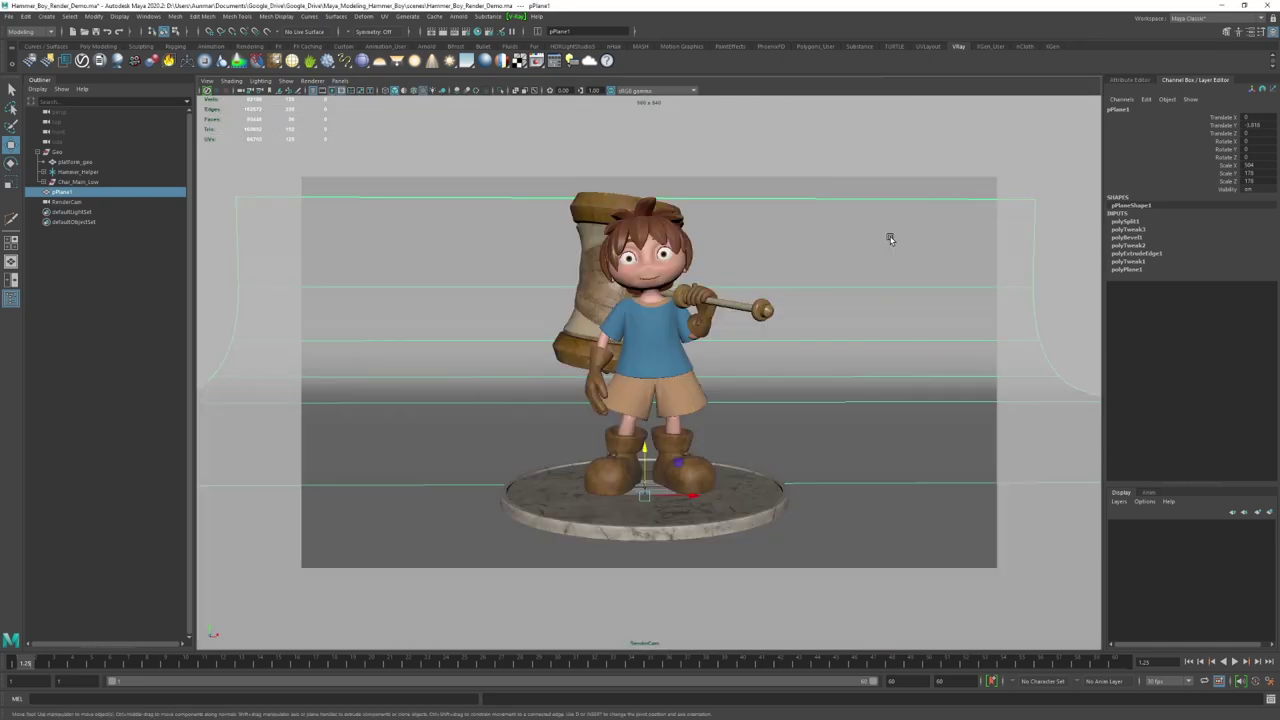
Step: Refine the RenderCam framing on the character and platform, and save the scene with the camera selected
left_click_drag(737, 261, 734, 262, "alt")
right_click_drag(734, 262, 743, 253, "alt")
key("q")
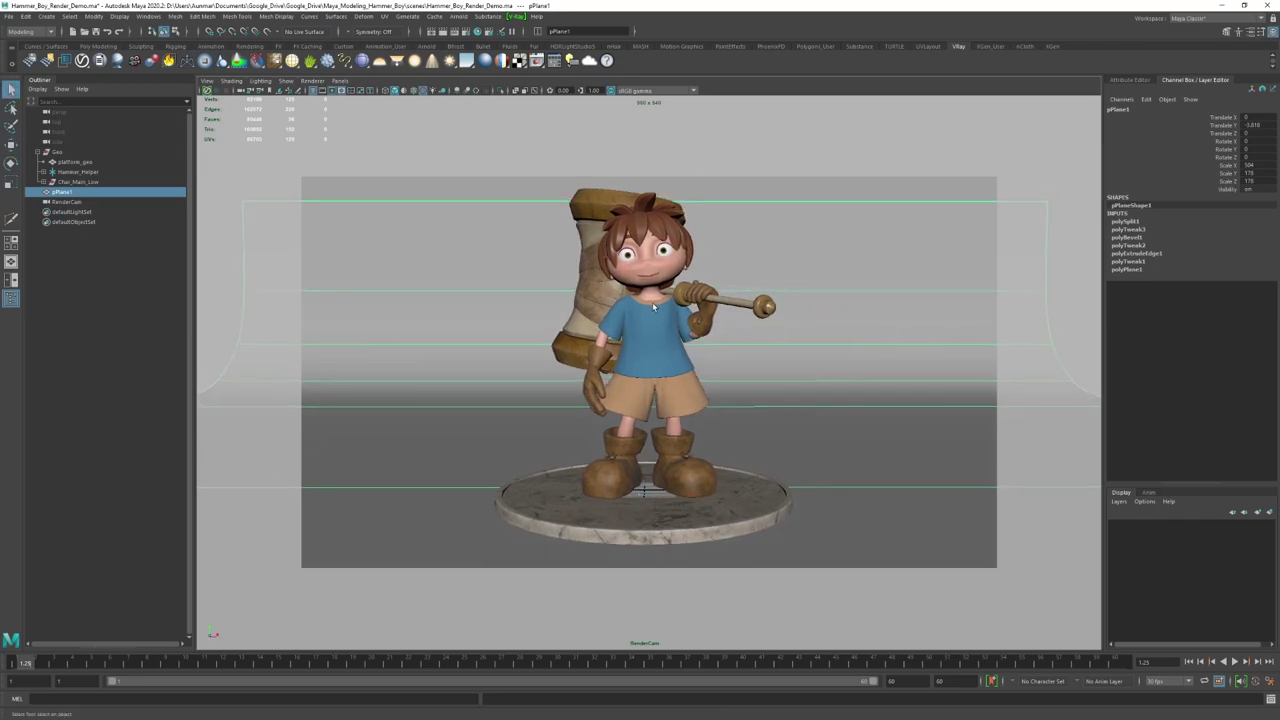
left_click(66, 201)
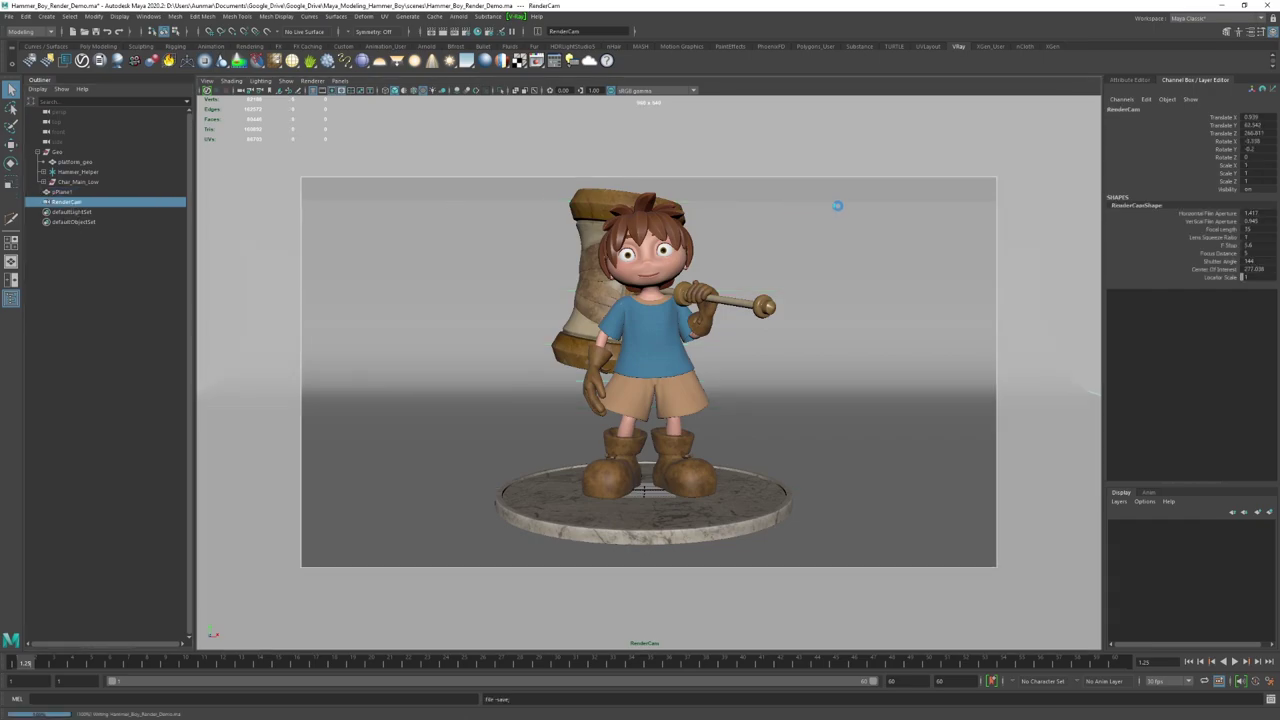
Step: Set RenderCam's focal length to 50 in its camera attributes
key("ctrl+a")
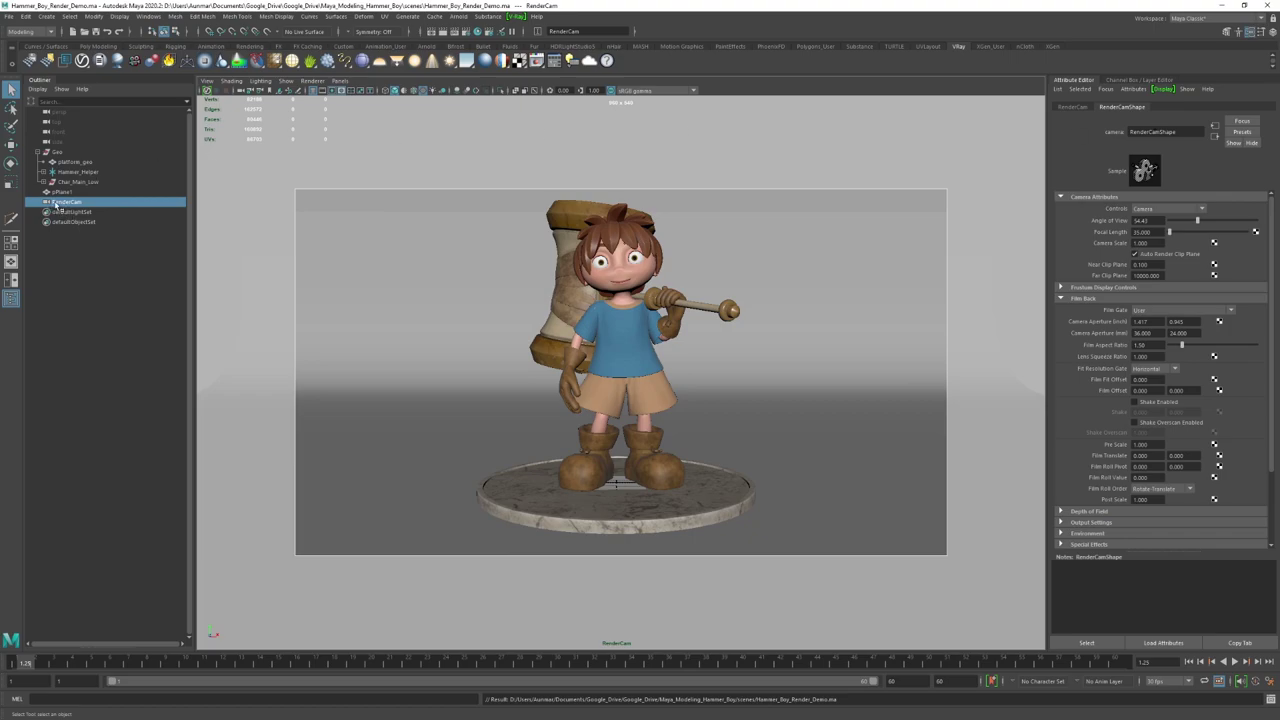
left_click(433, 203)
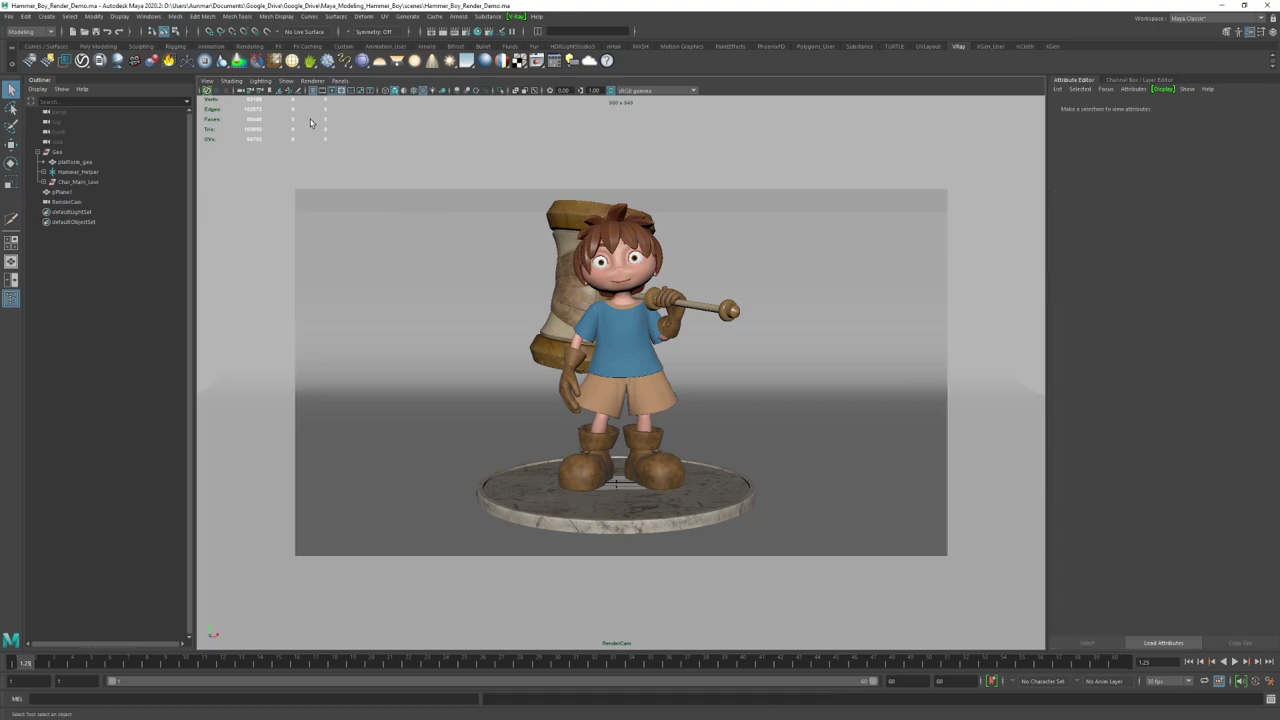
left_click(259, 94)
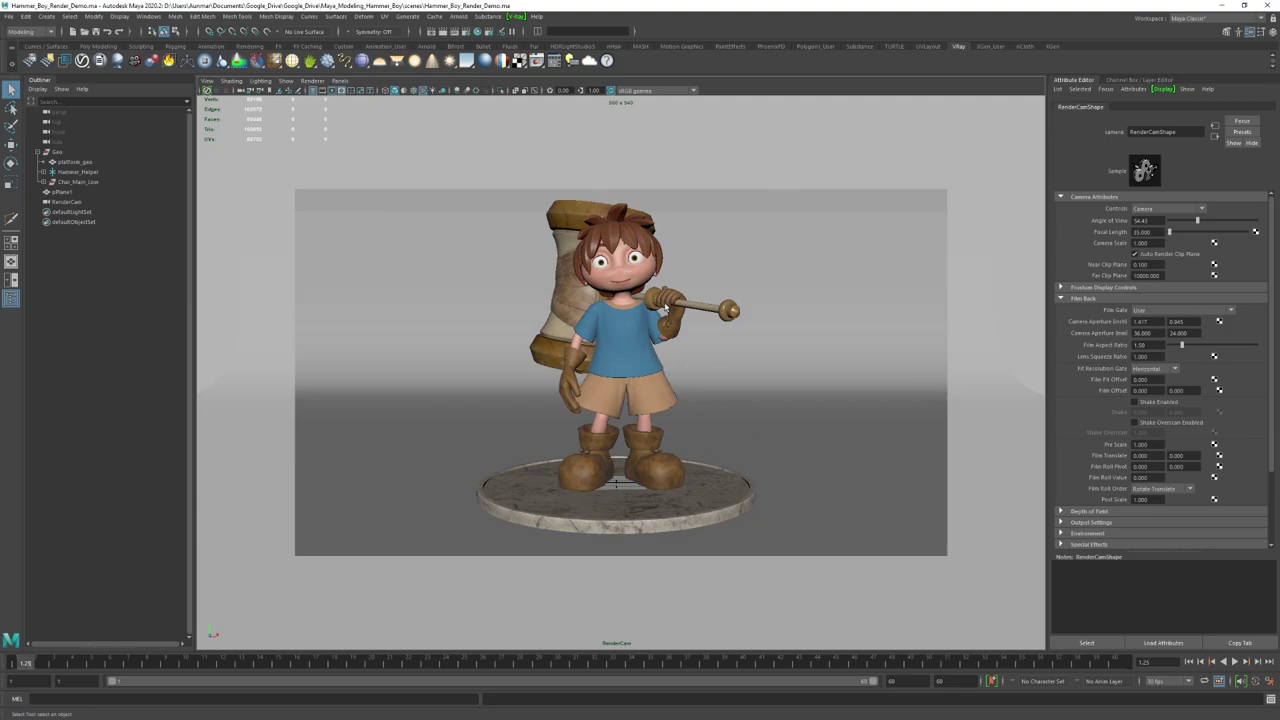
double_click(1145, 232)
type("50")
key("Return")
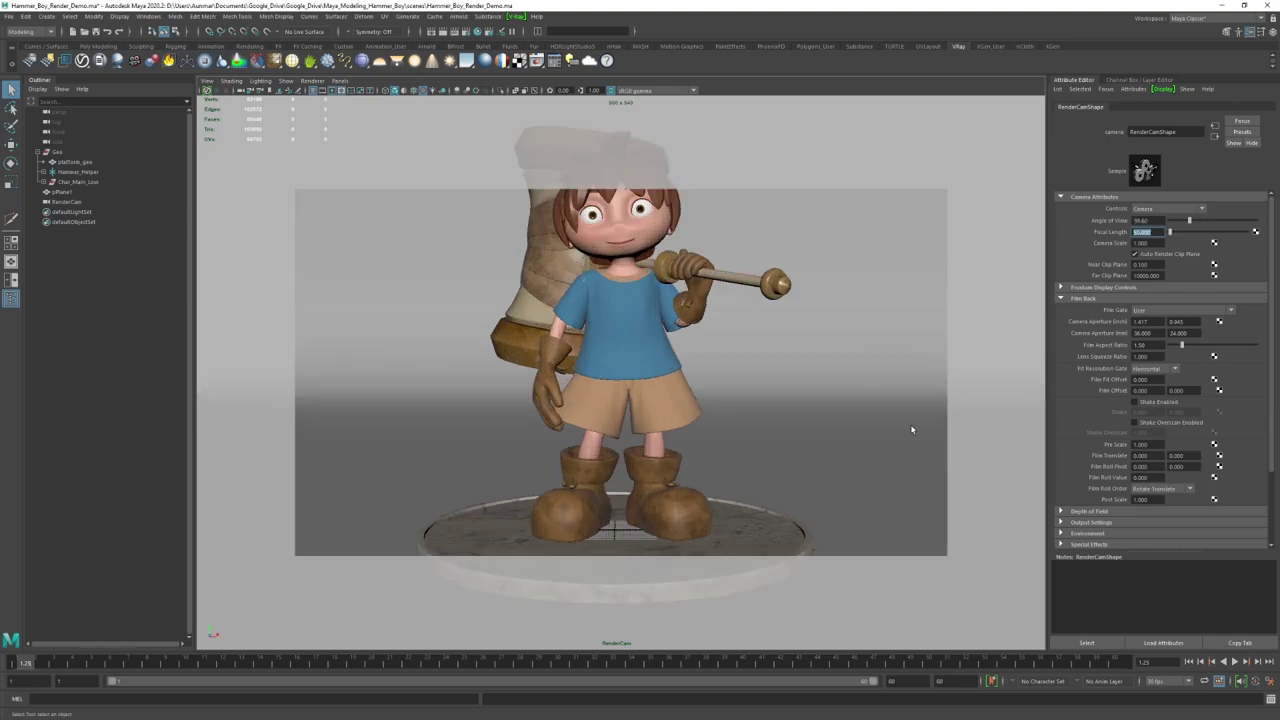
Step: Pull RenderCam back so the hammer, character and platform fit inside the resolution gate
right_click_drag(910, 430, 779, 389, "alt")
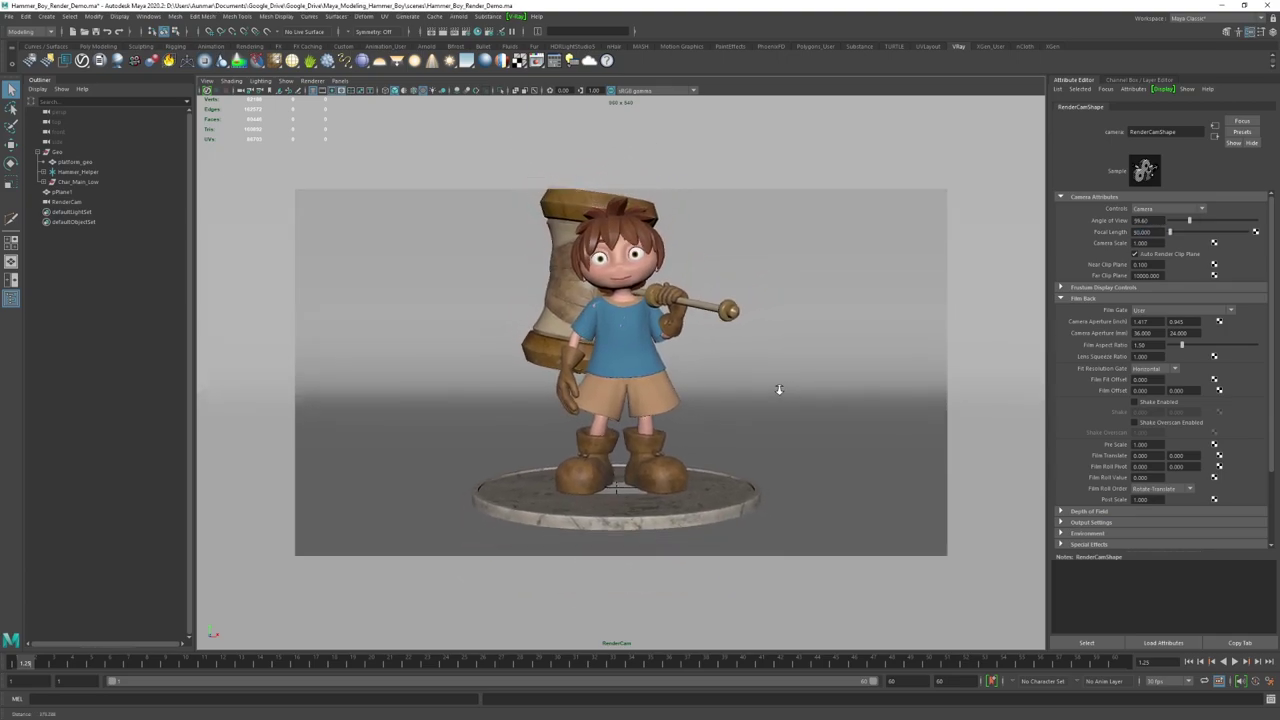
left_click_drag(778, 391, 776, 391, "alt")
key("alt")
key("alt")
Step: Set RenderCam's near clip plane to 1
left_click(1137, 275)
key("shift+Tab")
type("1")
key("Return")
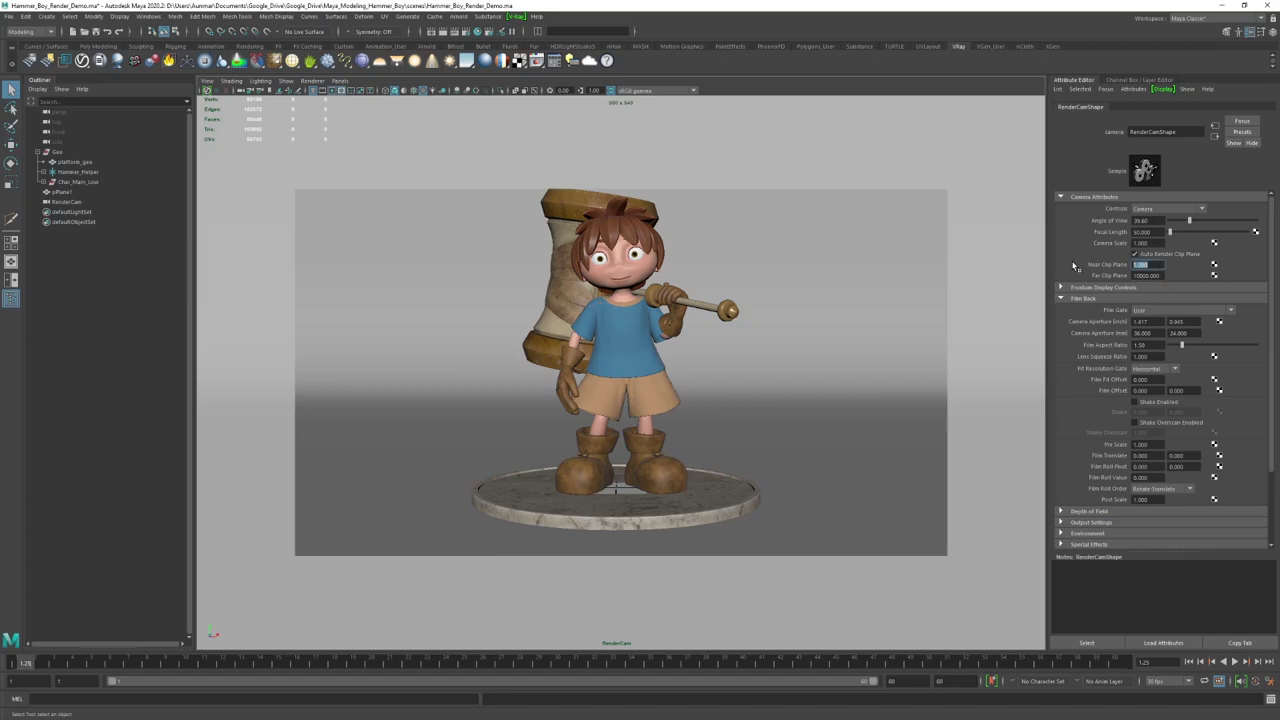
Step: Display the field chart and align the character with the center of the RenderCam frame
left_click_drag(668, 344, 672, 351, "alt")
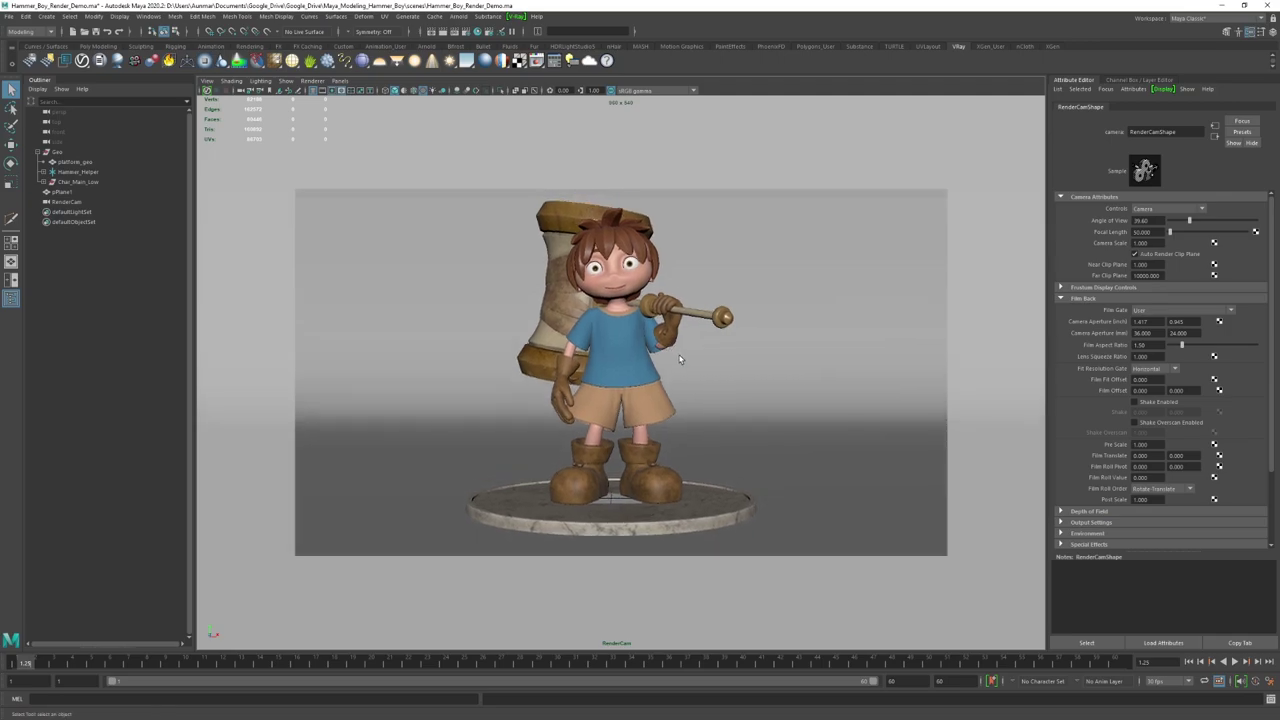
middle_click_drag(680, 360, 691, 356, "alt")
left_click(351, 90)
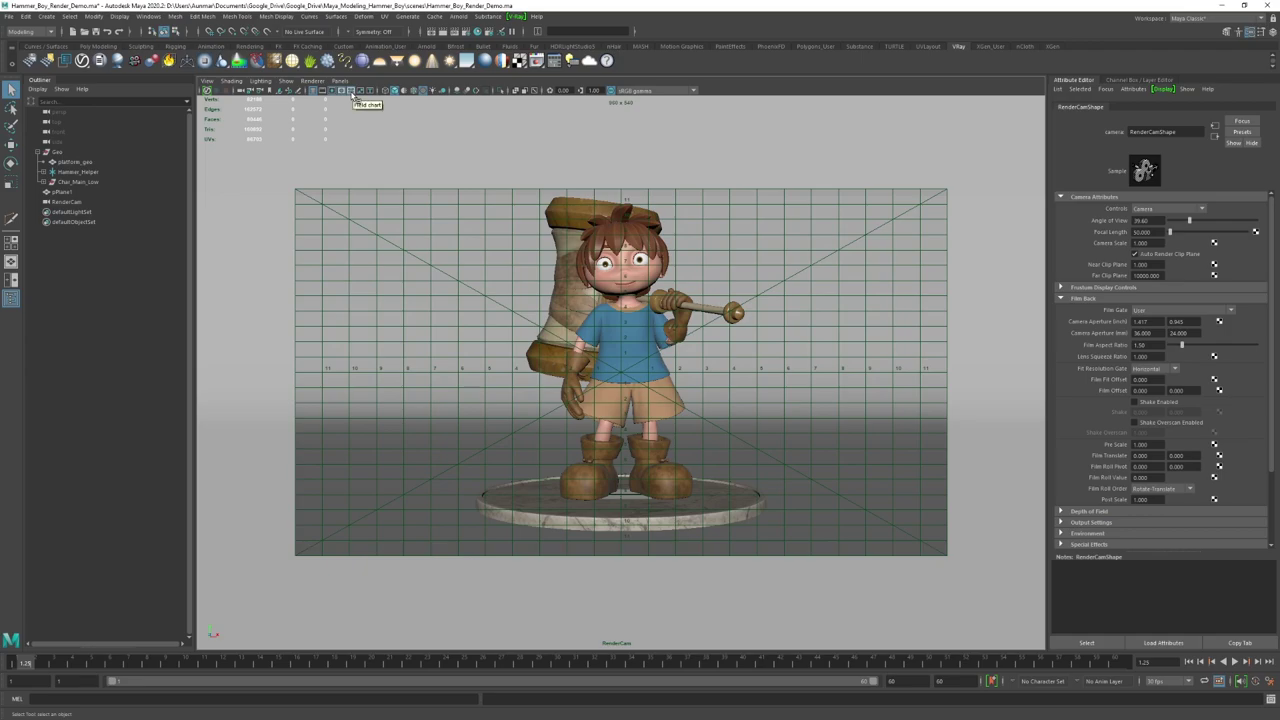
left_click_drag(662, 290, 662, 283, "alt")
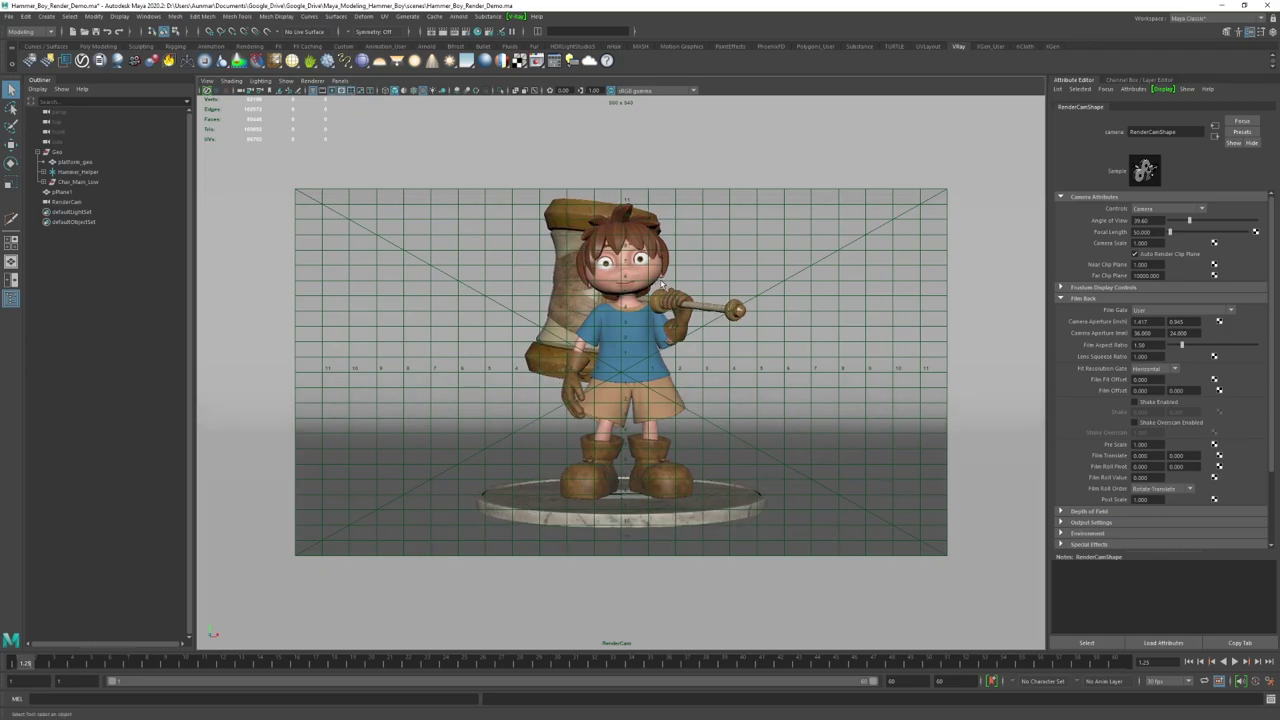
middle_click_drag(662, 283, 660, 284, "alt")
left_click_drag(660, 284, 644, 281, "alt")
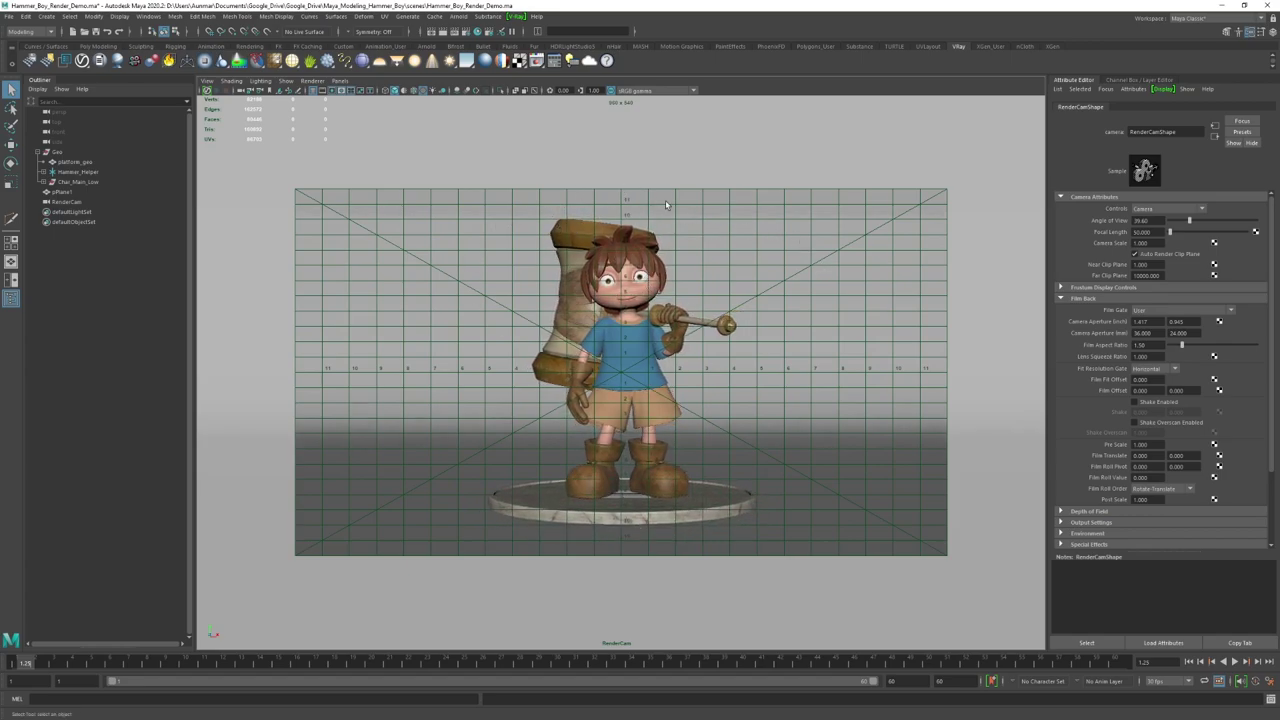
Step: Leave more space around the character, recenter him against the field chart, and hide the chart
scroll(727, 269, "down", 1)
middle_click_drag(727, 269, 727, 273, "alt")
left_click_drag(727, 272, 727, 278, "alt")
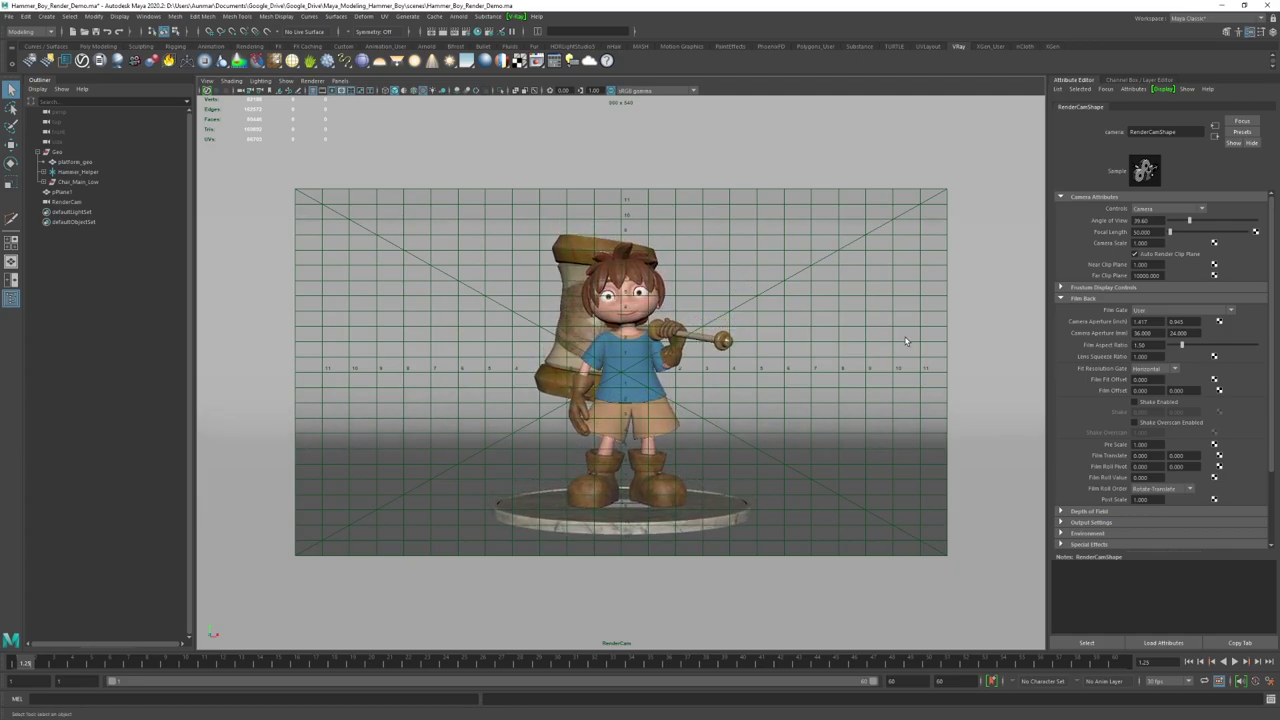
middle_click_drag(759, 293, 756, 291, "alt")
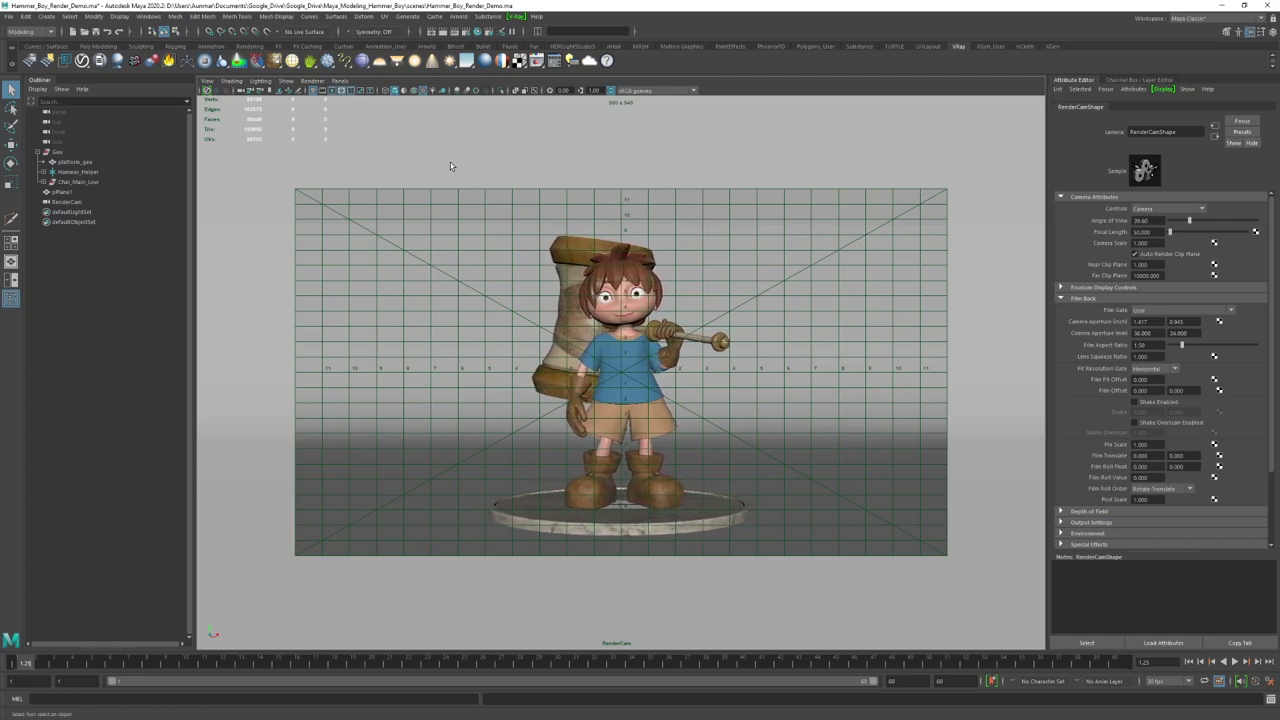
left_click(351, 91)
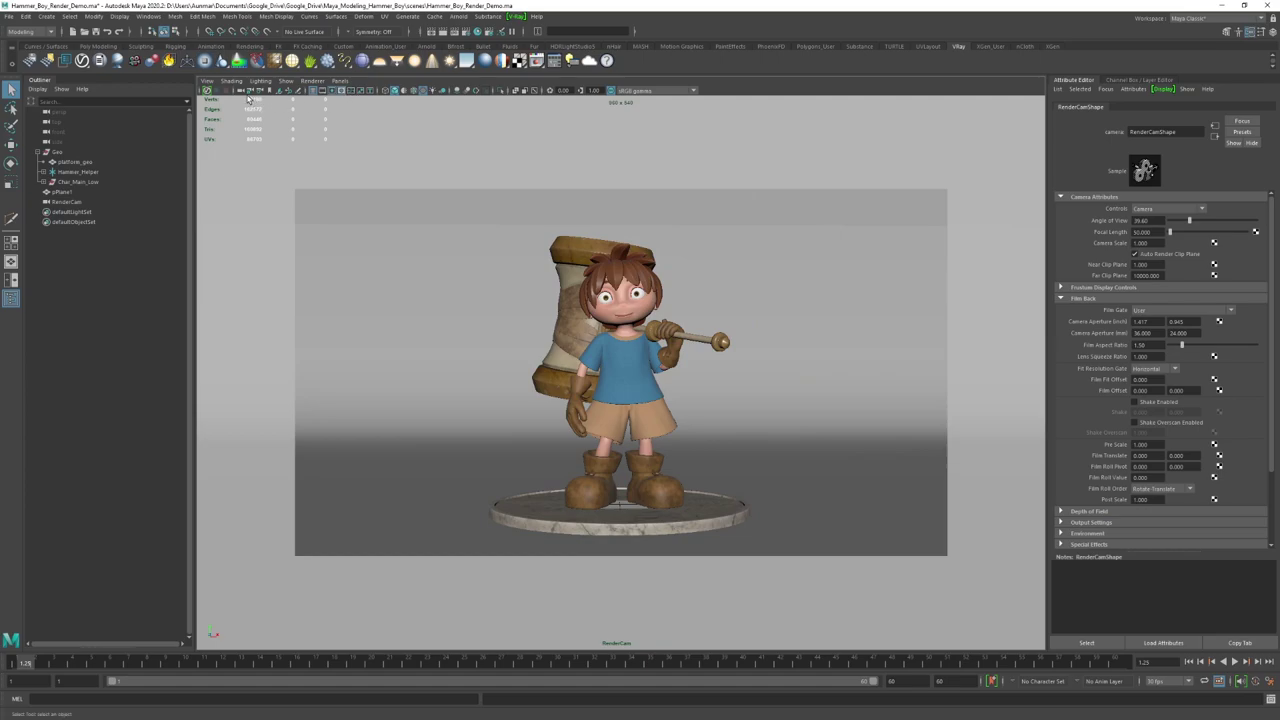
Step: Save the current RenderCam view as a new bookmark with the Bookmark Editor, keeping the default name
left_click(208, 80)
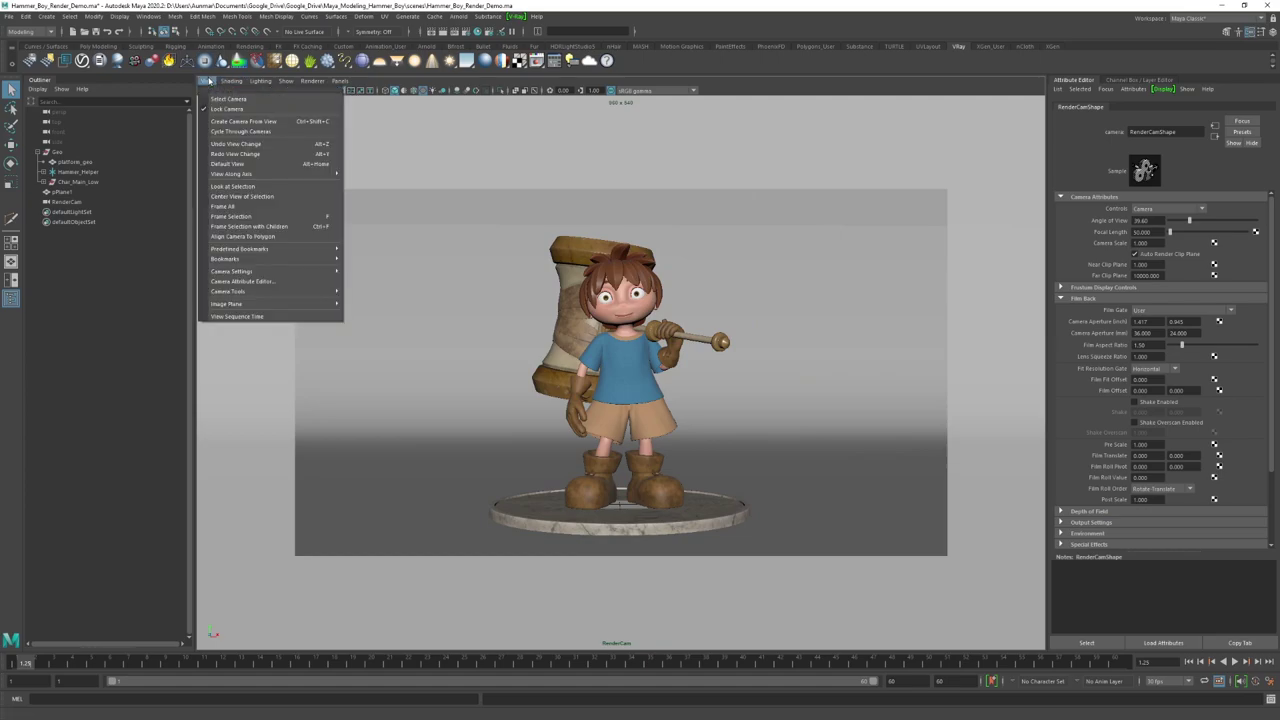
mouse_move(262, 259)
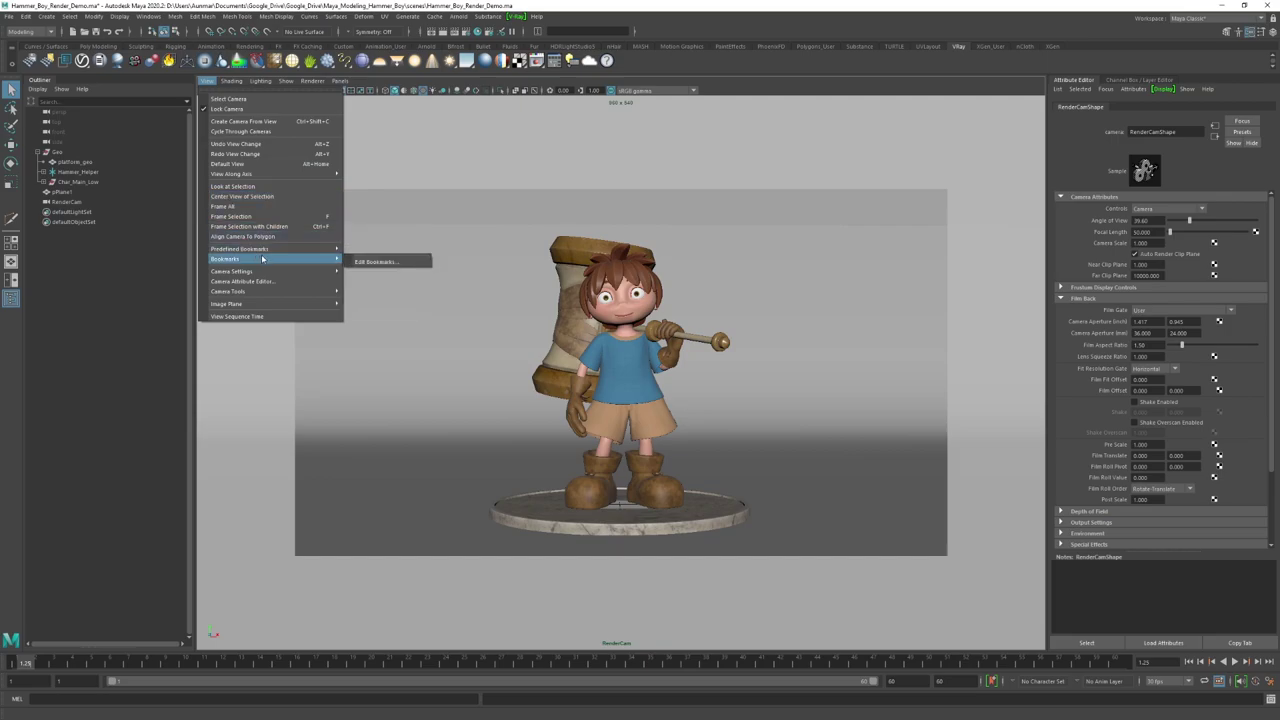
left_click(365, 262)
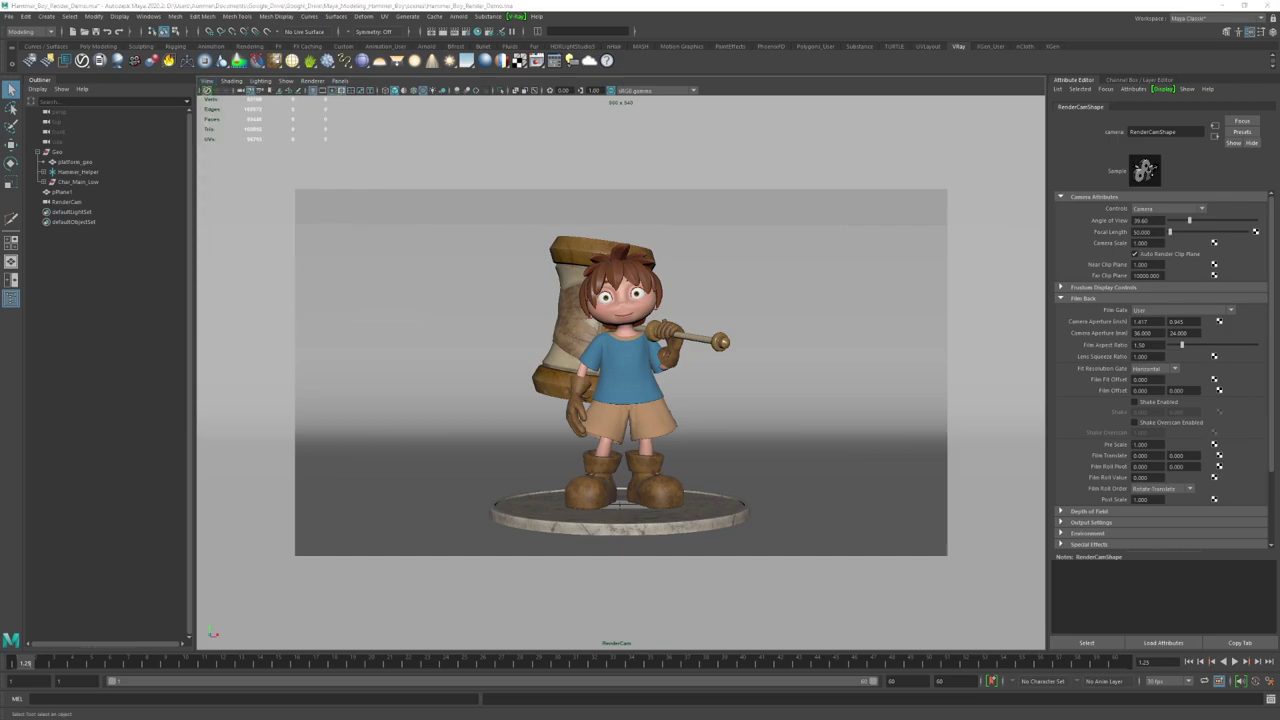
left_click_drag(770, 250, 835, 220)
left_click(846, 362)
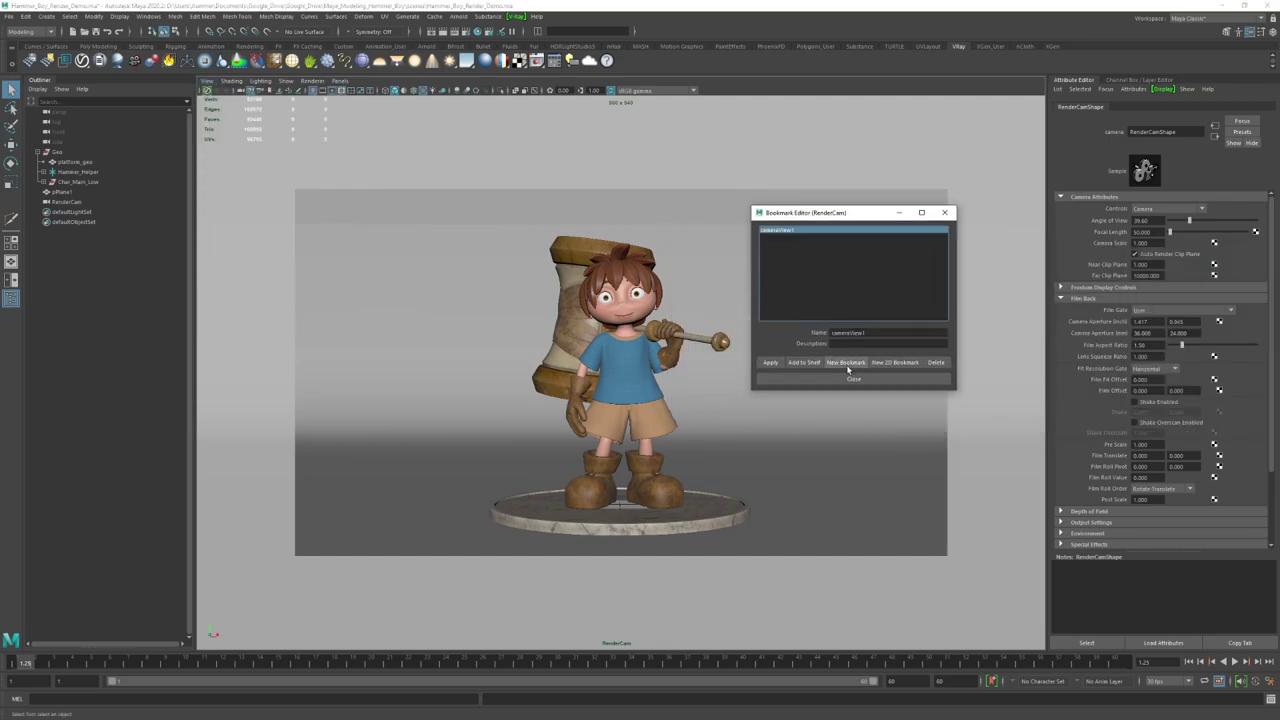
left_click(855, 379)
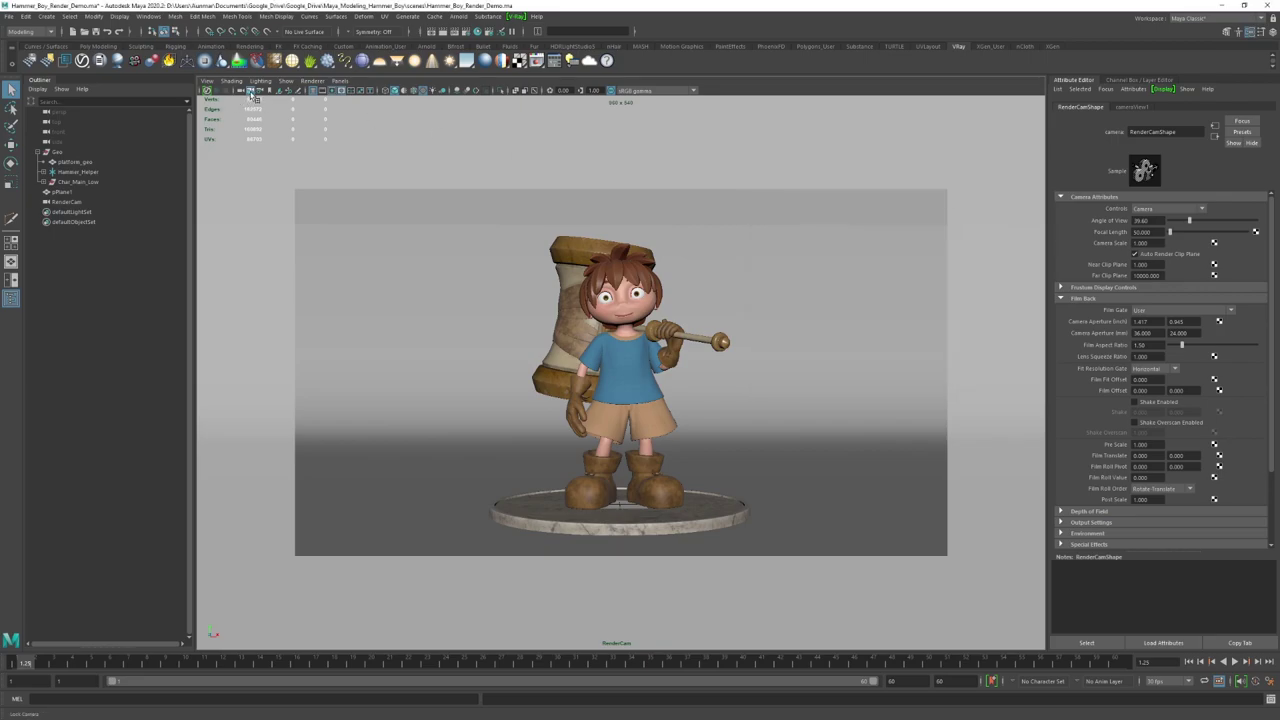
Step: Orbit RenderCam away from the framed shot and restore it with the saved cameraView1 bookmark
left_click_drag(684, 312, 707, 285, "alt")
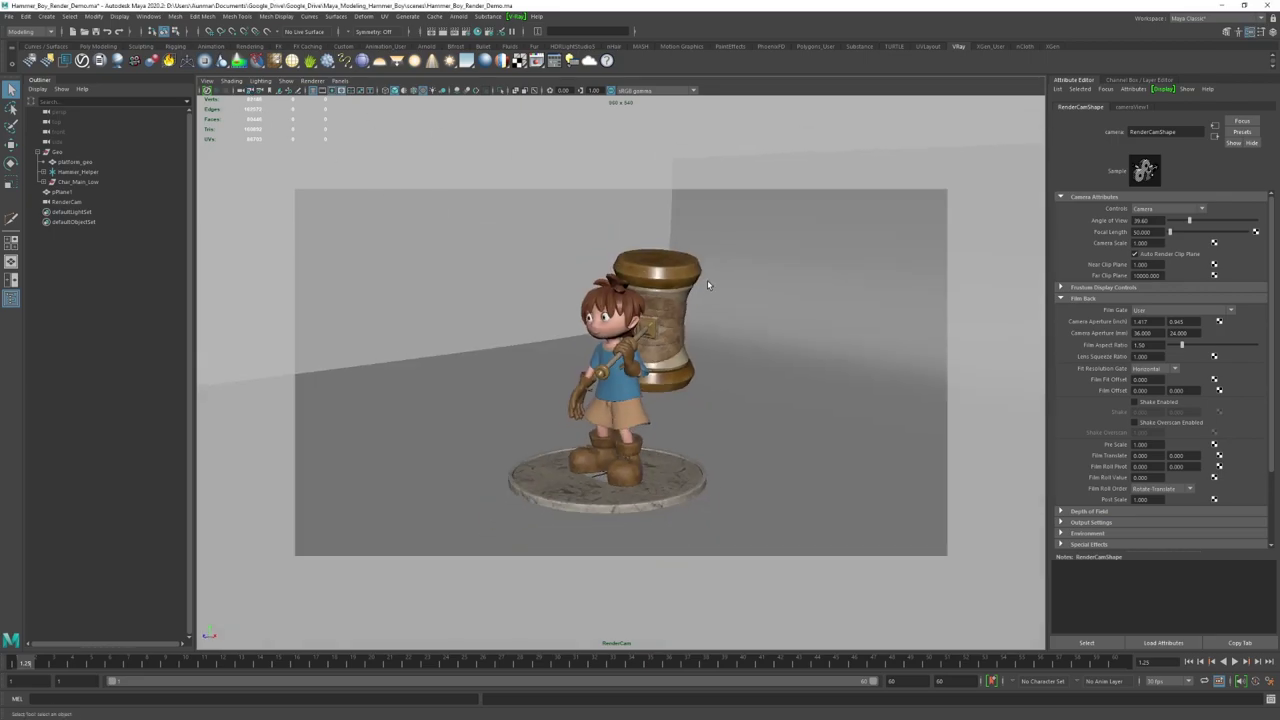
left_click(207, 81)
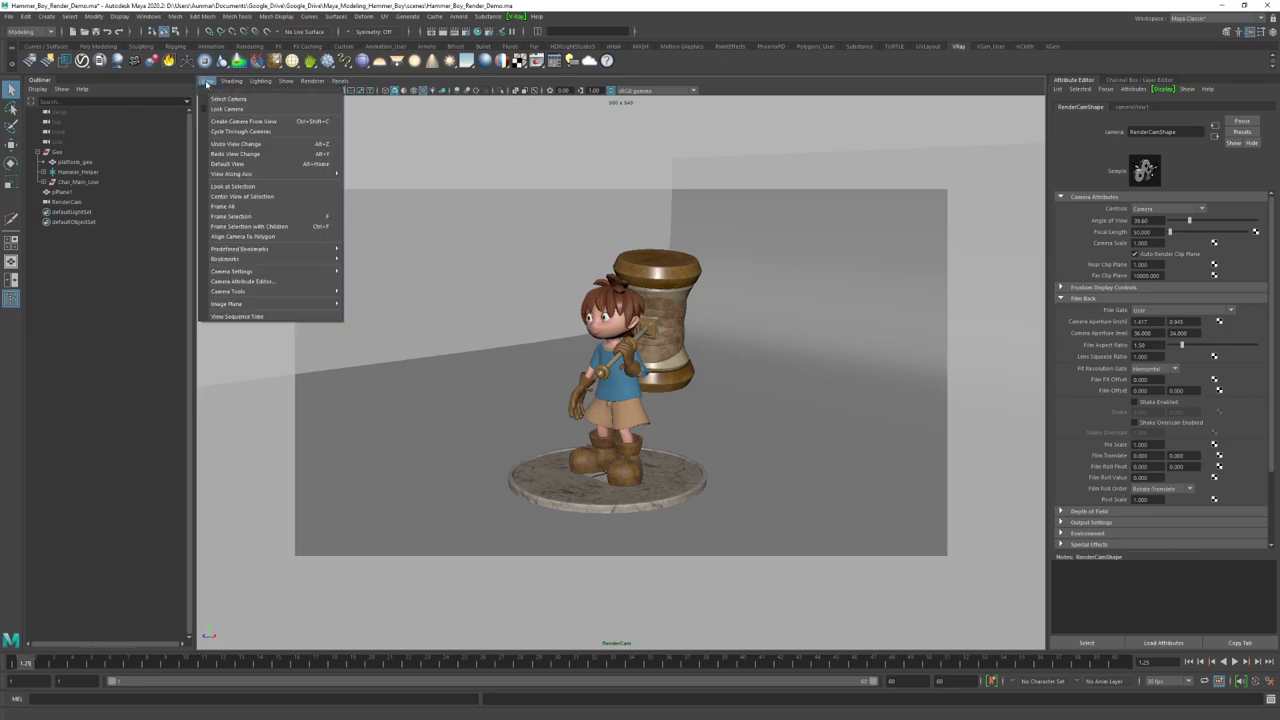
mouse_move(296, 259)
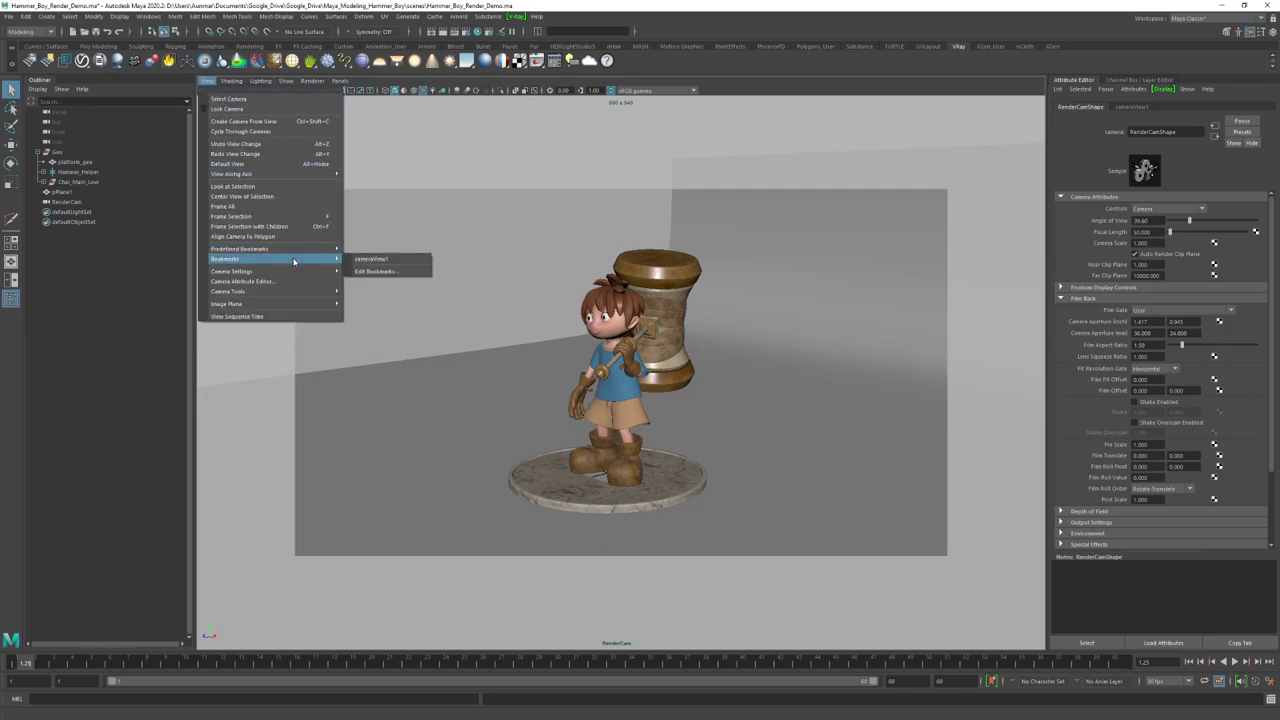
left_click(382, 261)
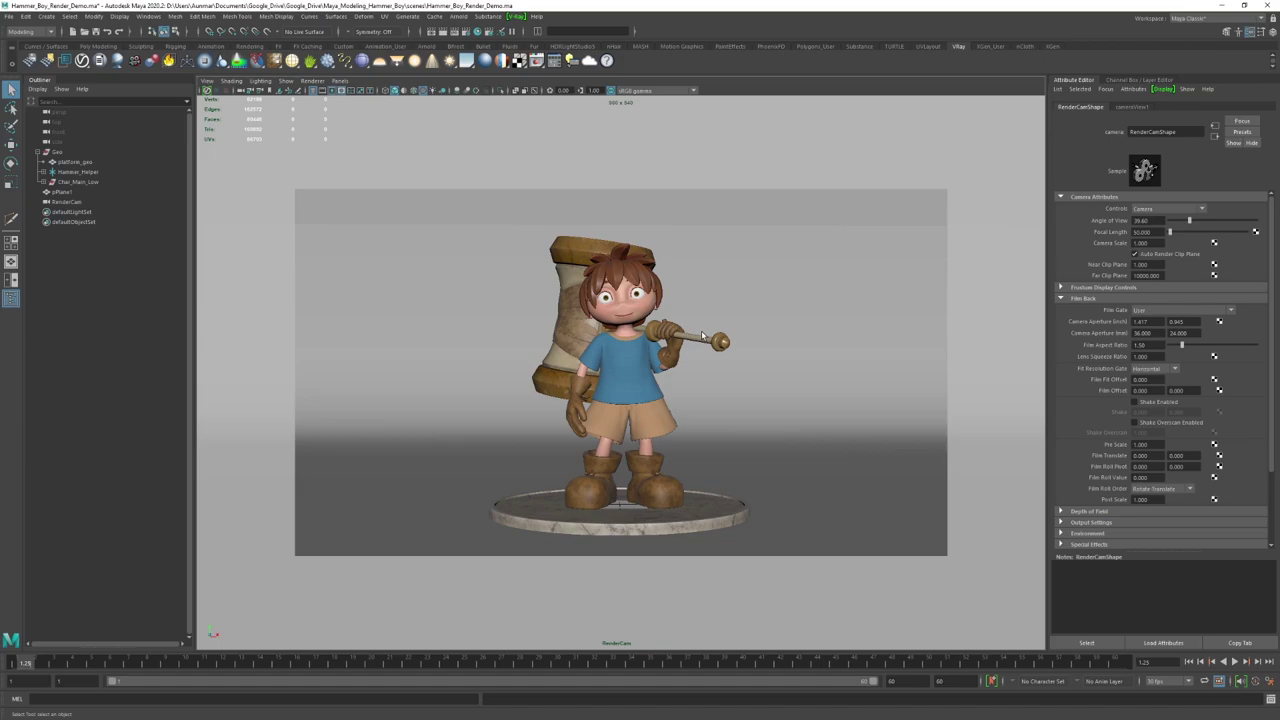
Step: Raise the upper edge of the curved backdrop above the RenderCam frame and return to object selection
left_click(749, 291)
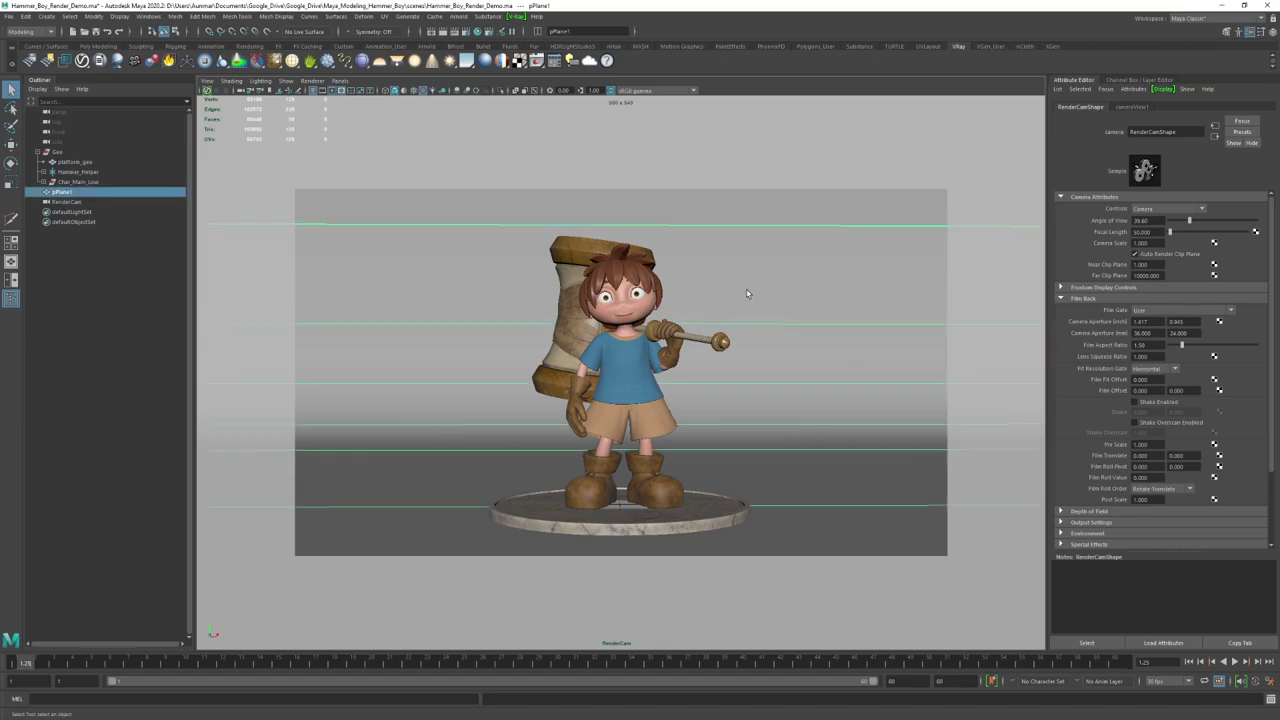
right_click_drag(769, 280, 764, 241)
left_click(763, 228)
key("w")
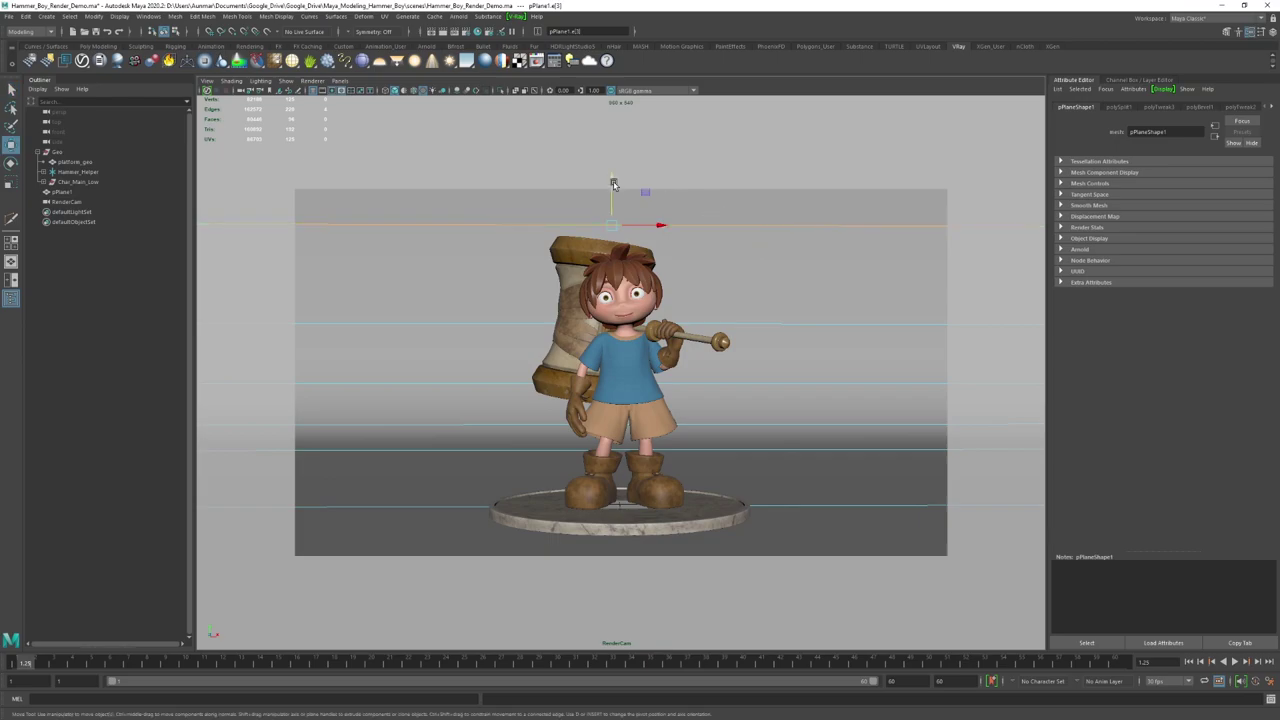
left_click_drag(611, 147, 610, 129)
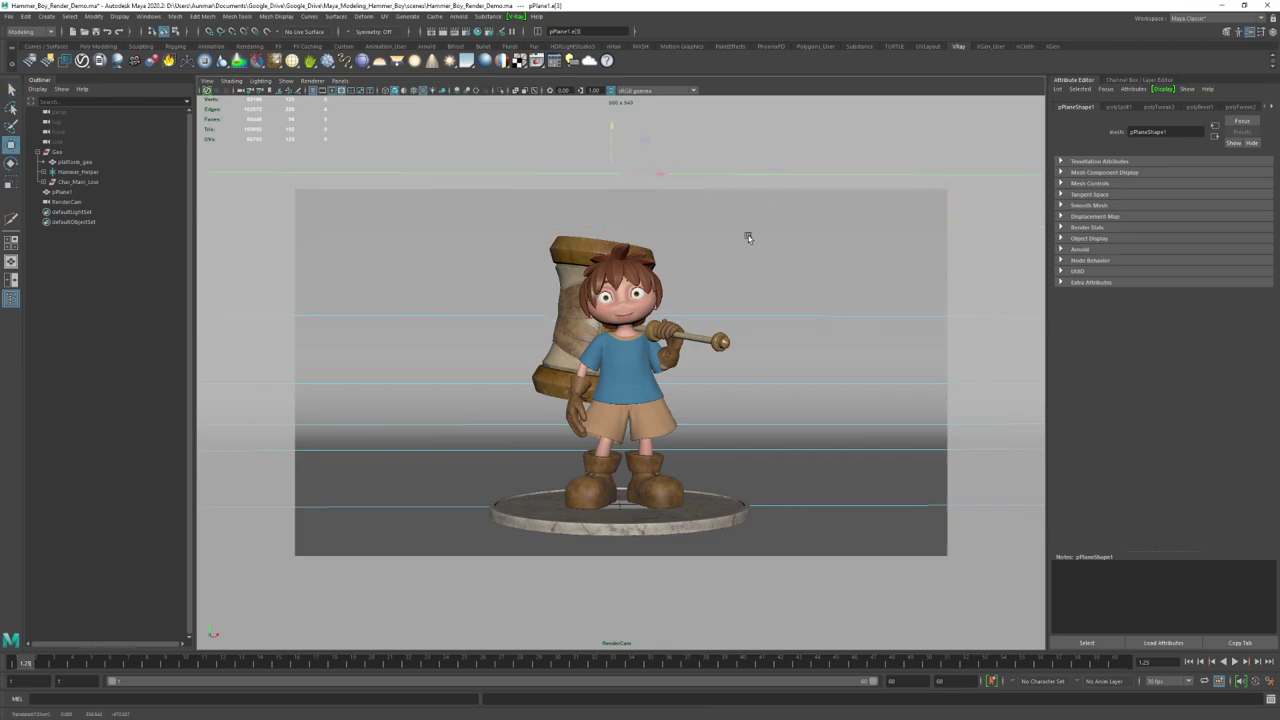
right_click_drag(749, 238, 845, 188)
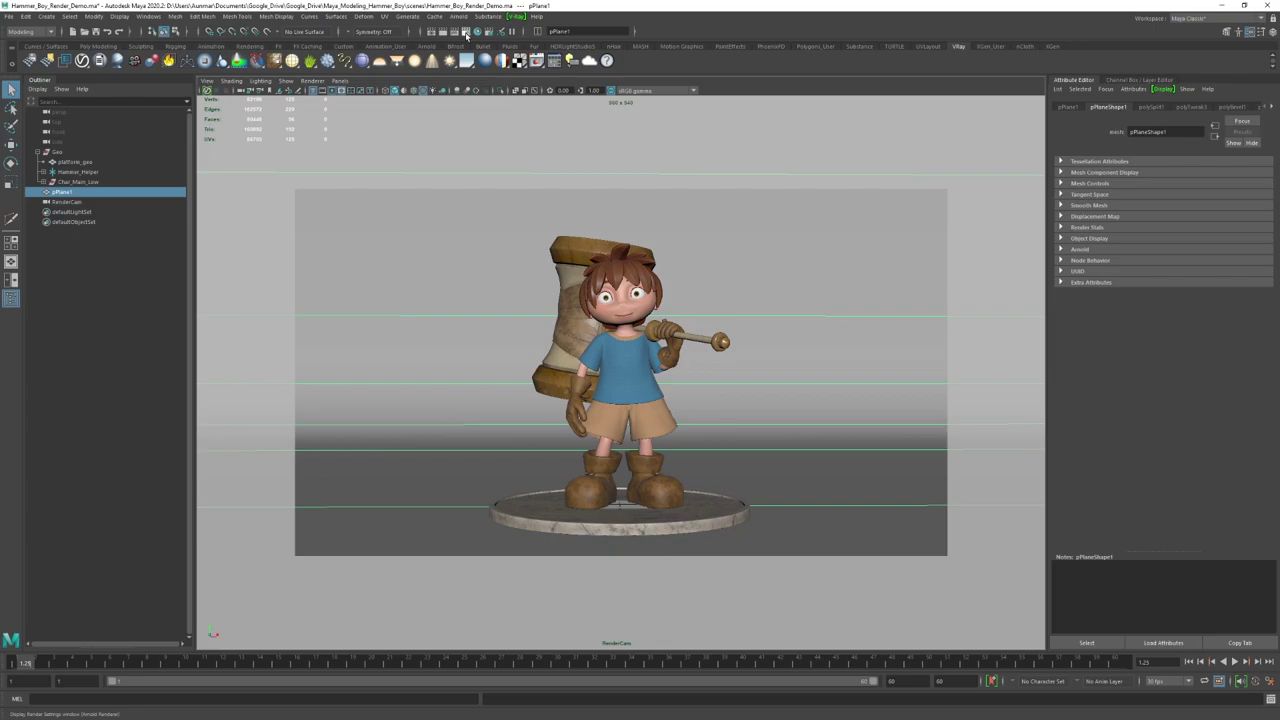
Step: Switch the scene's renderer to V-Ray in the render settings and review the common and image sampler options
left_click(466, 33)
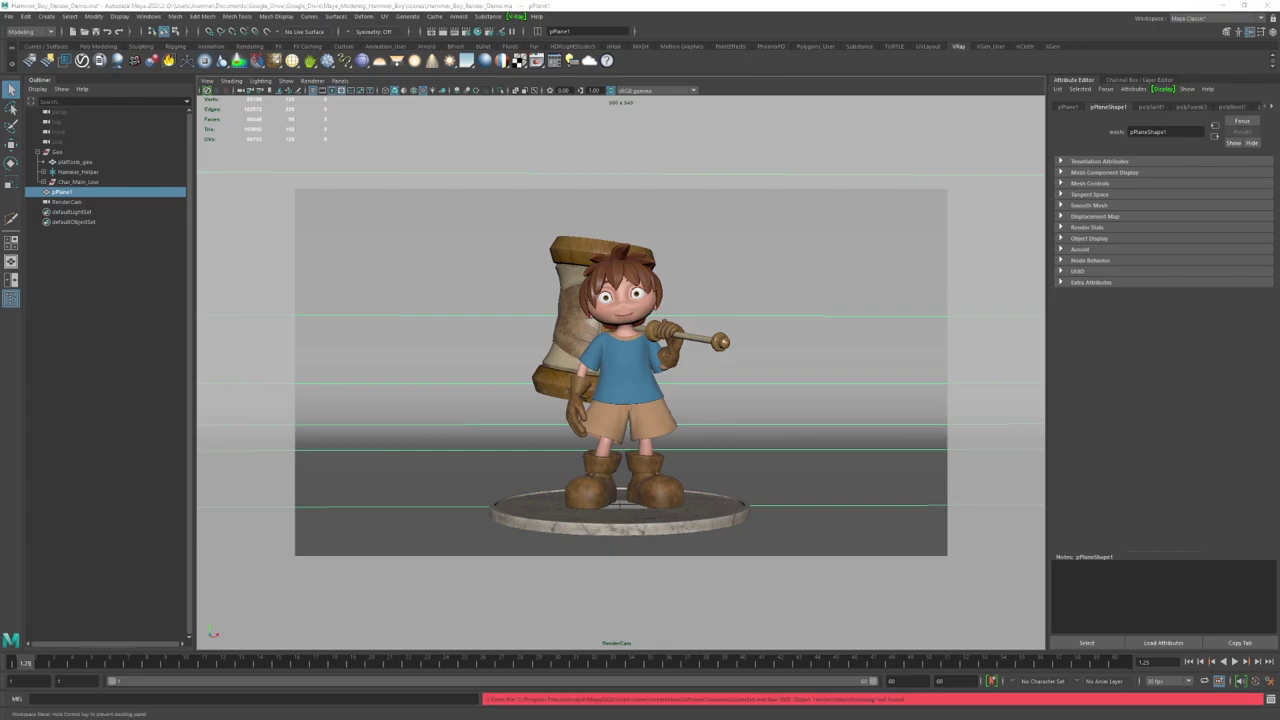
left_click_drag(885, 161, 857, 129)
left_click(866, 170)
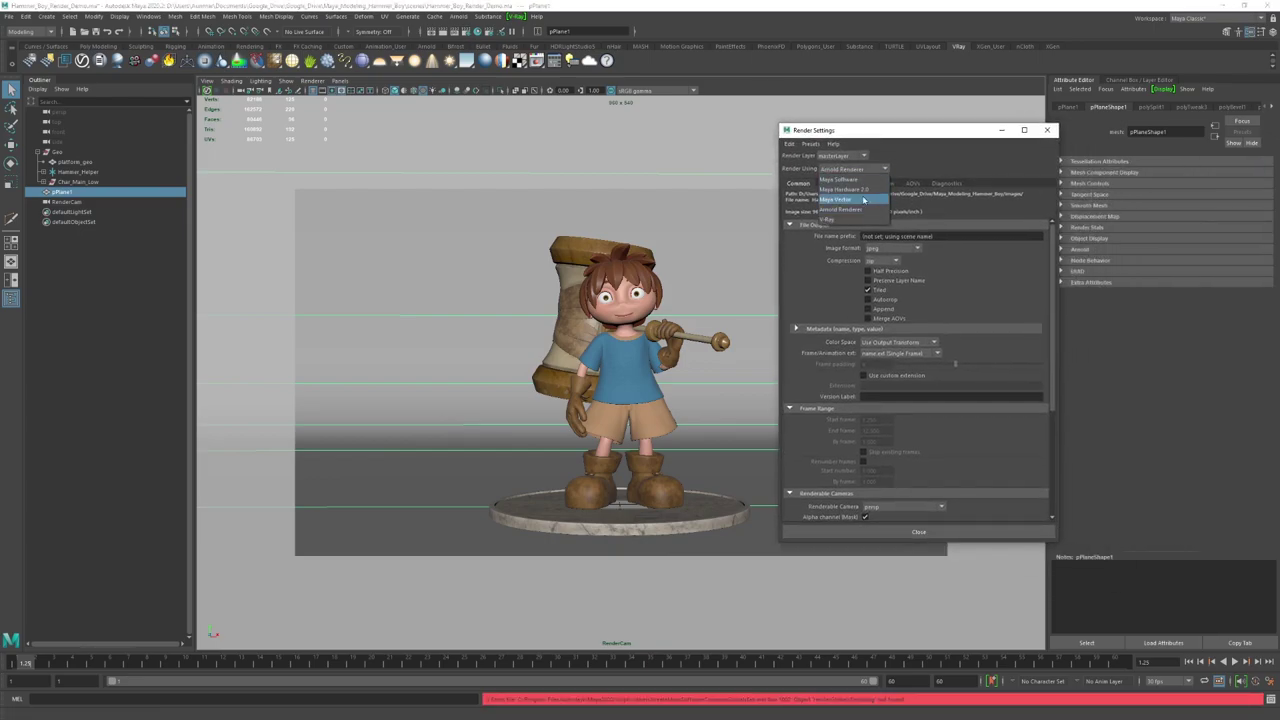
left_click(840, 219)
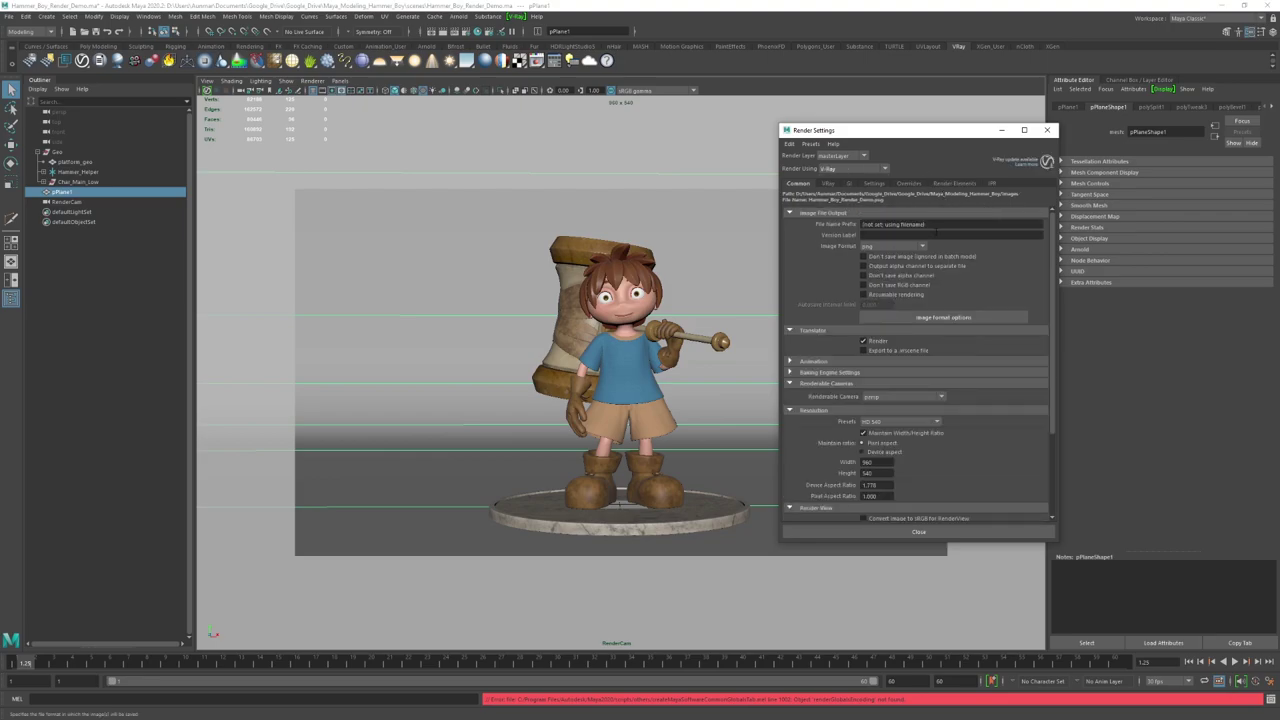
scroll(858, 410, "down", 1)
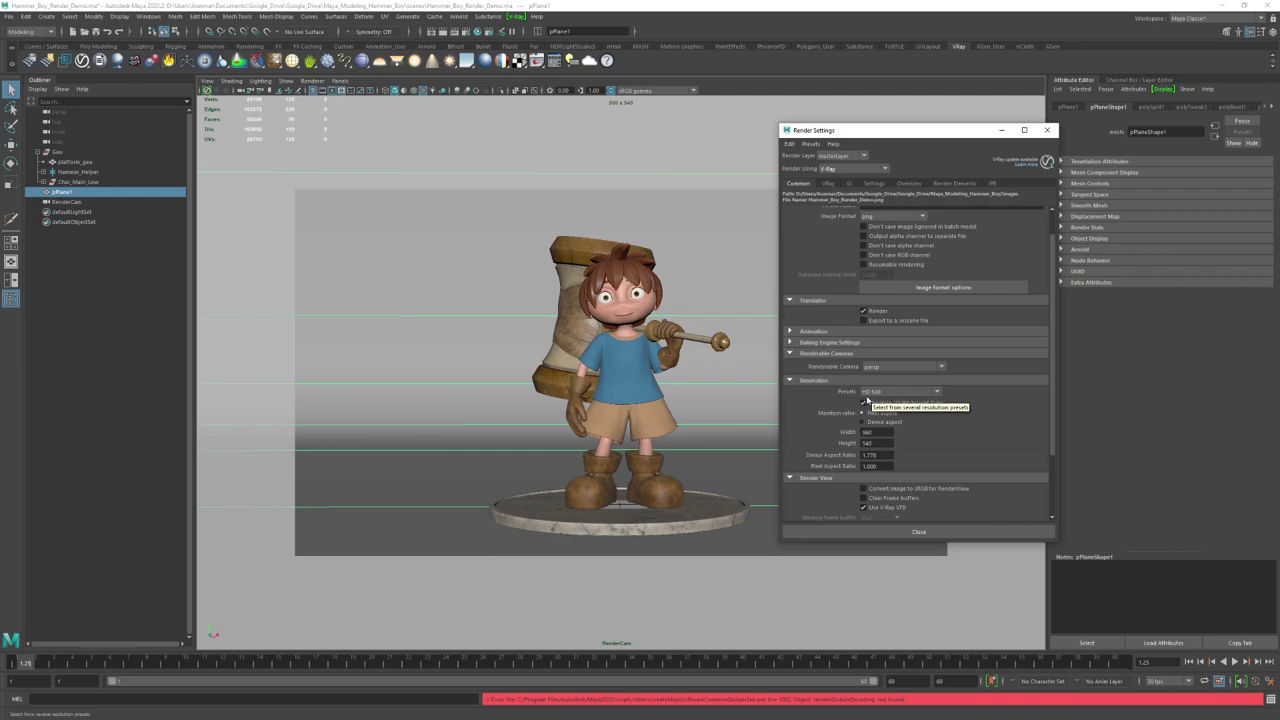
scroll(958, 421, "down", 3)
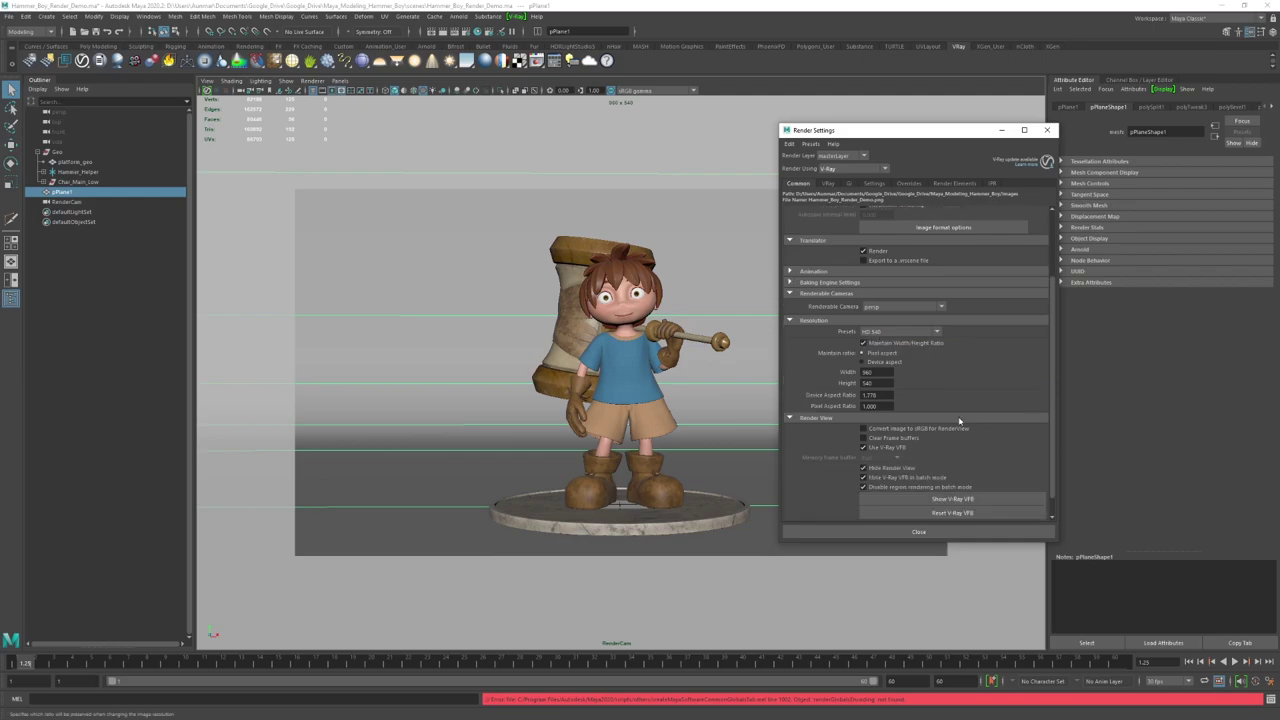
left_click(830, 185)
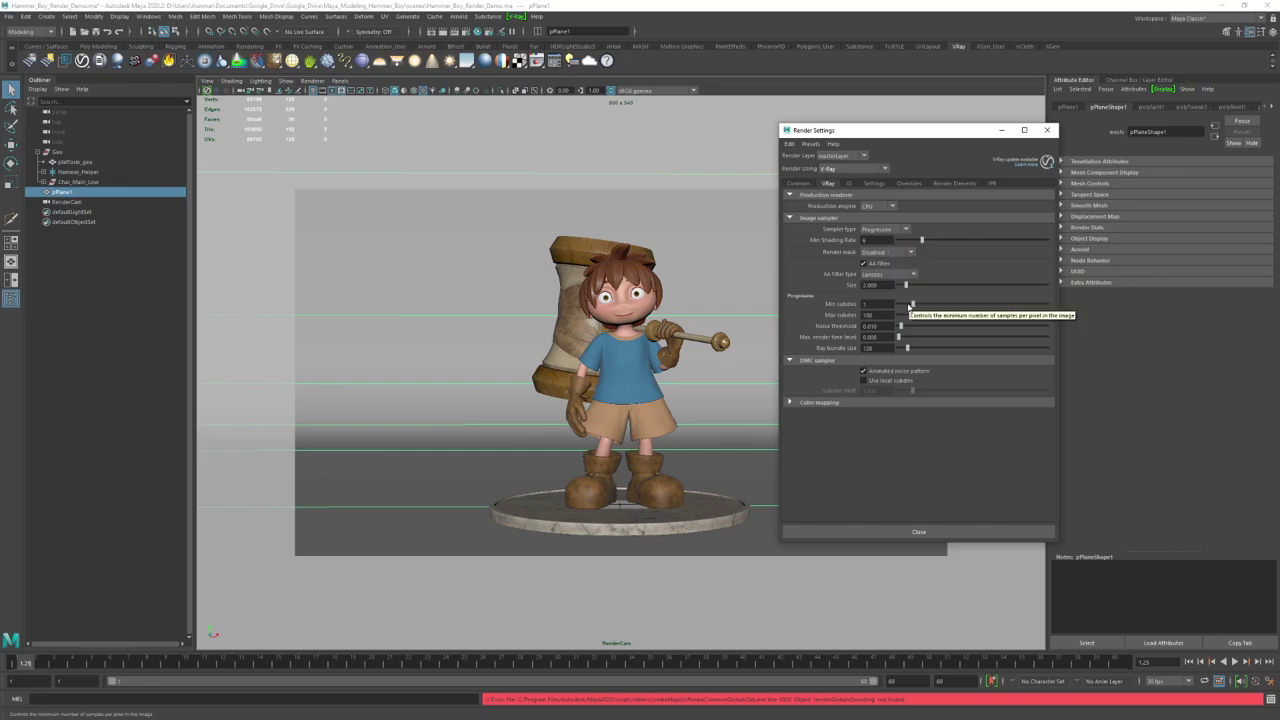
Step: Turn on V-Ray global illumination and use Irradiance map as the primary bounce engine
left_click(851, 184)
left_click(864, 205)
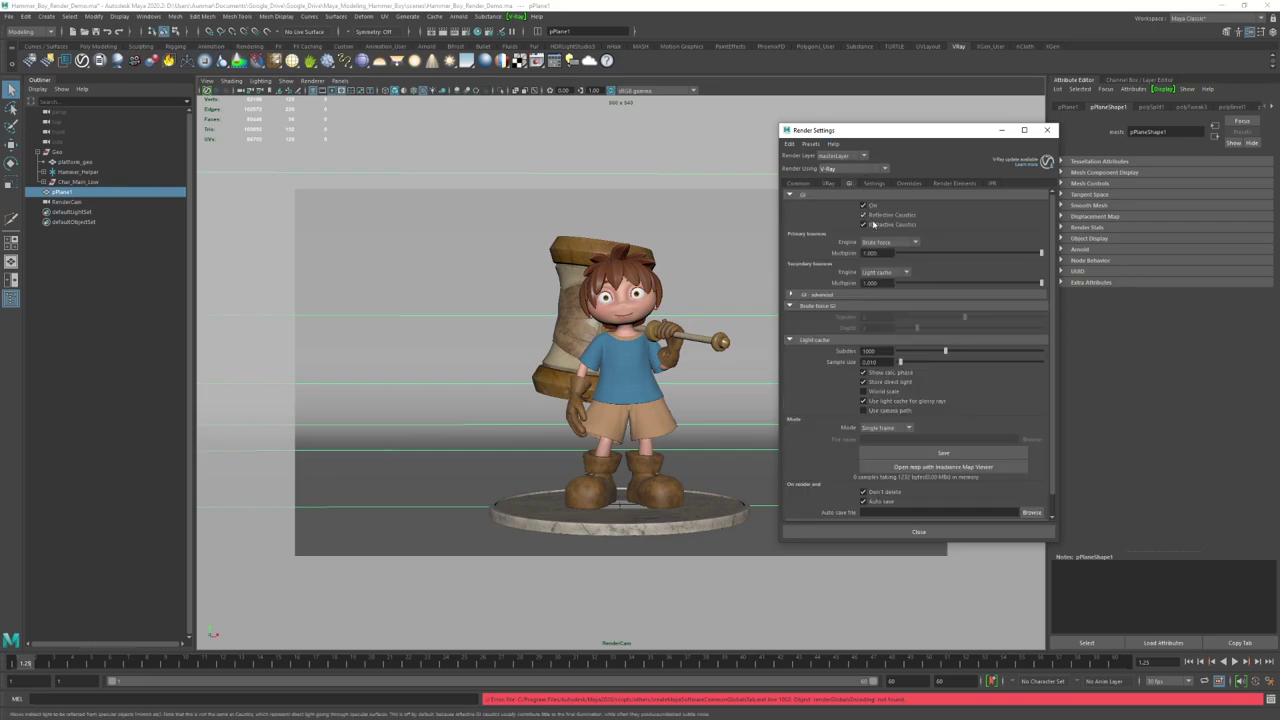
left_click(888, 243)
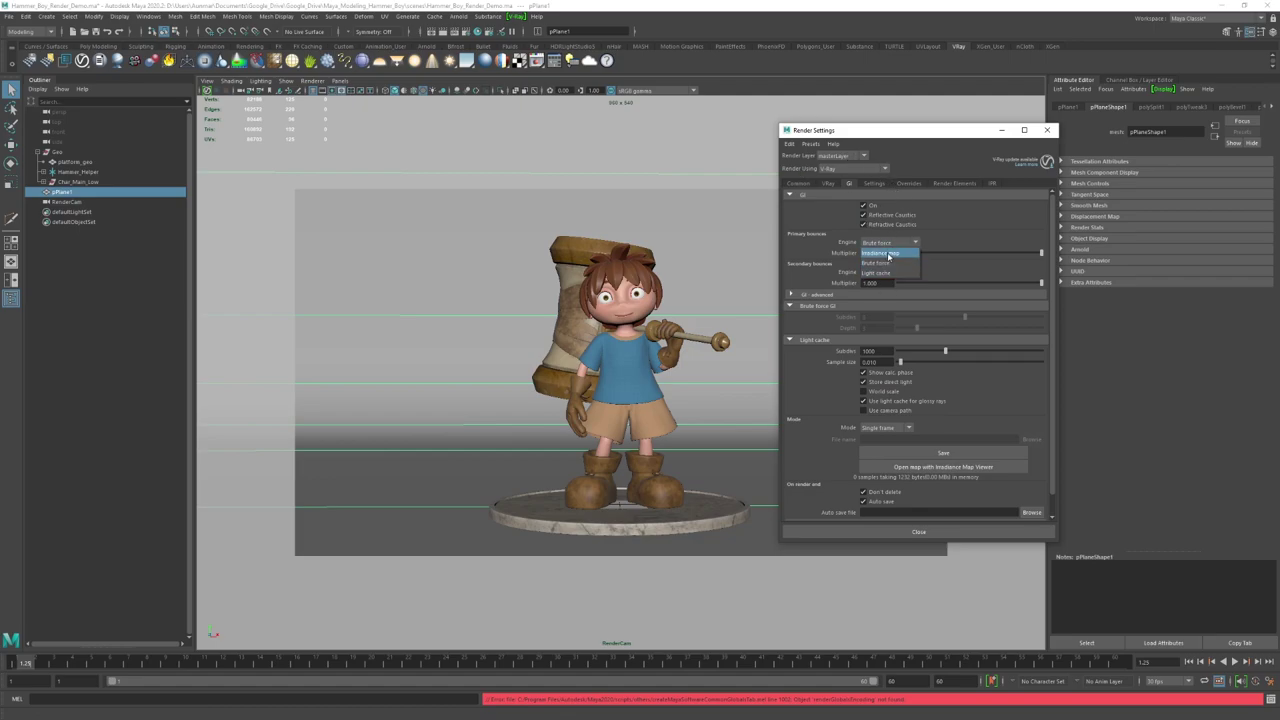
left_click(881, 254)
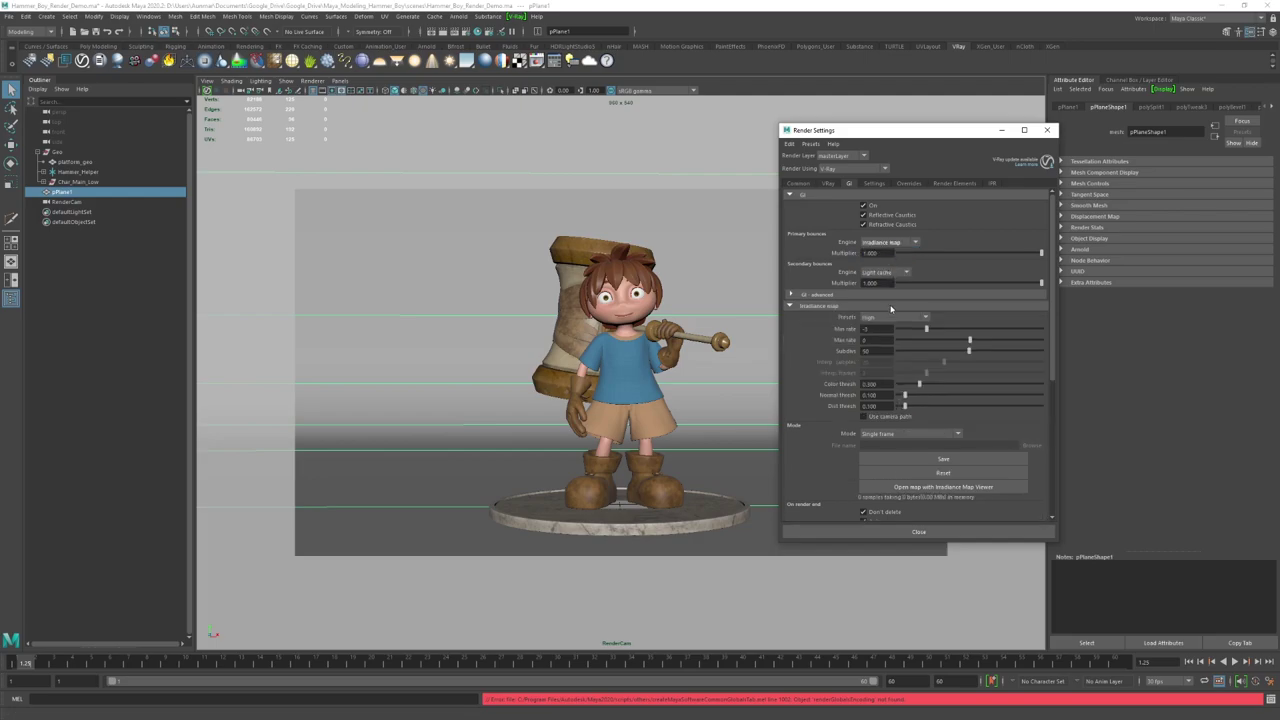
Step: Set the irradiance map preset to Low and the light cache subdivs to 500, then move the render settings aside
left_click(893, 317)
left_click(890, 347)
scroll(860, 346, "down", 2)
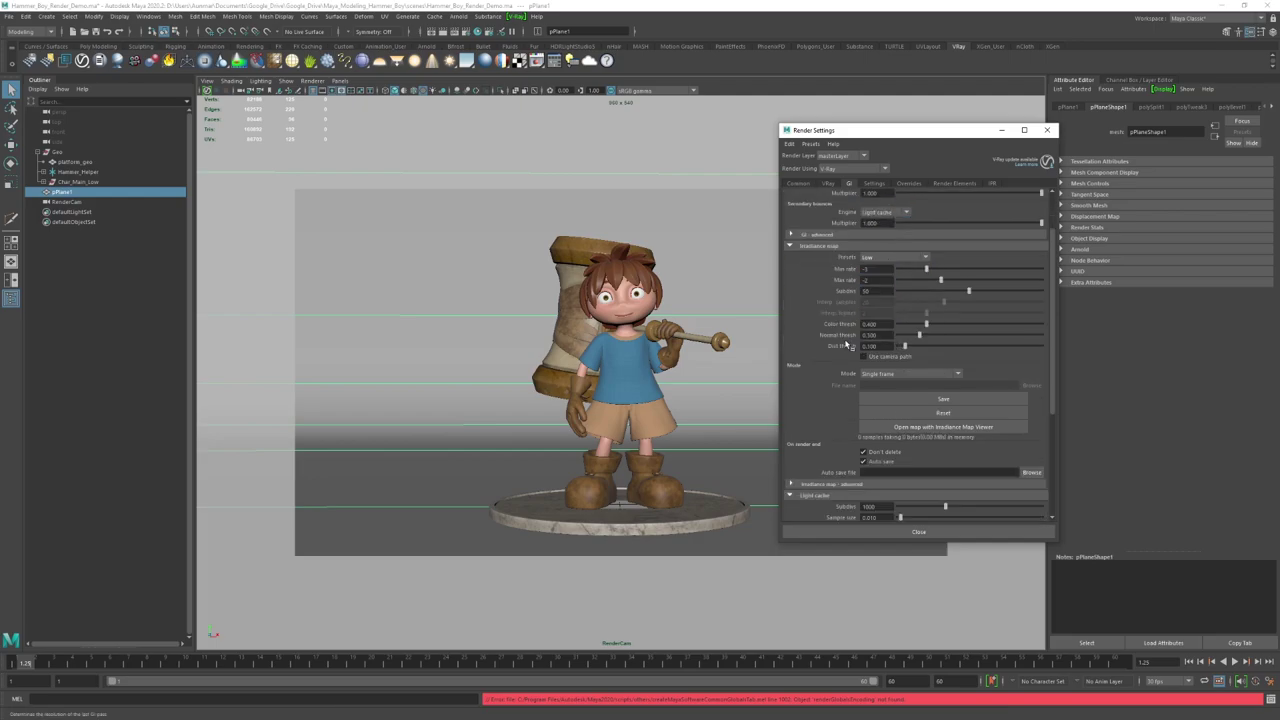
left_click_drag(881, 449, 843, 455)
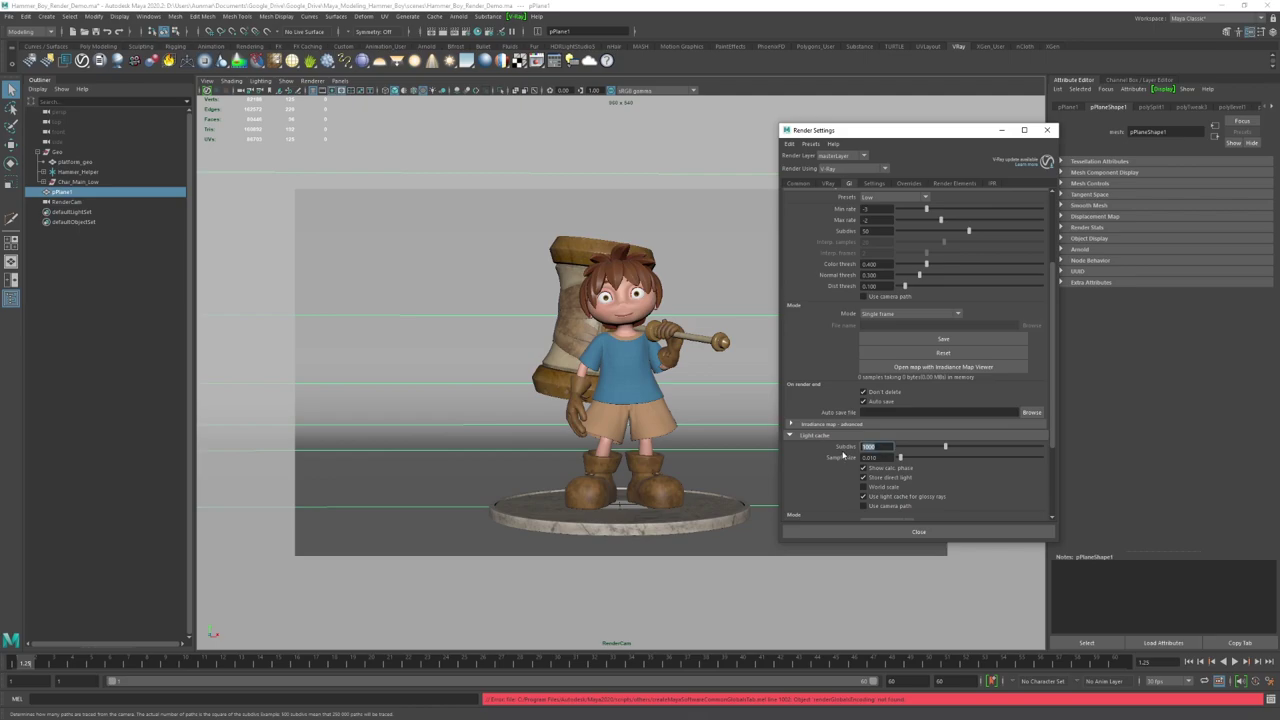
type("10")
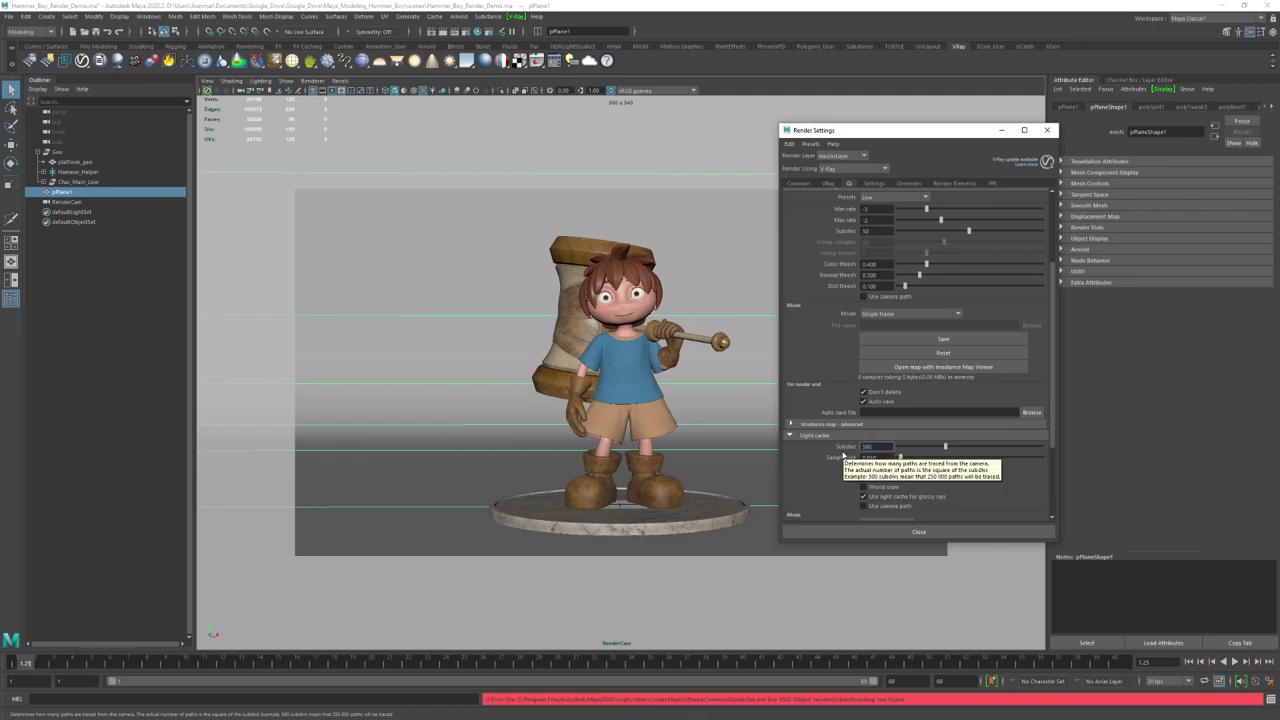
key("Return")
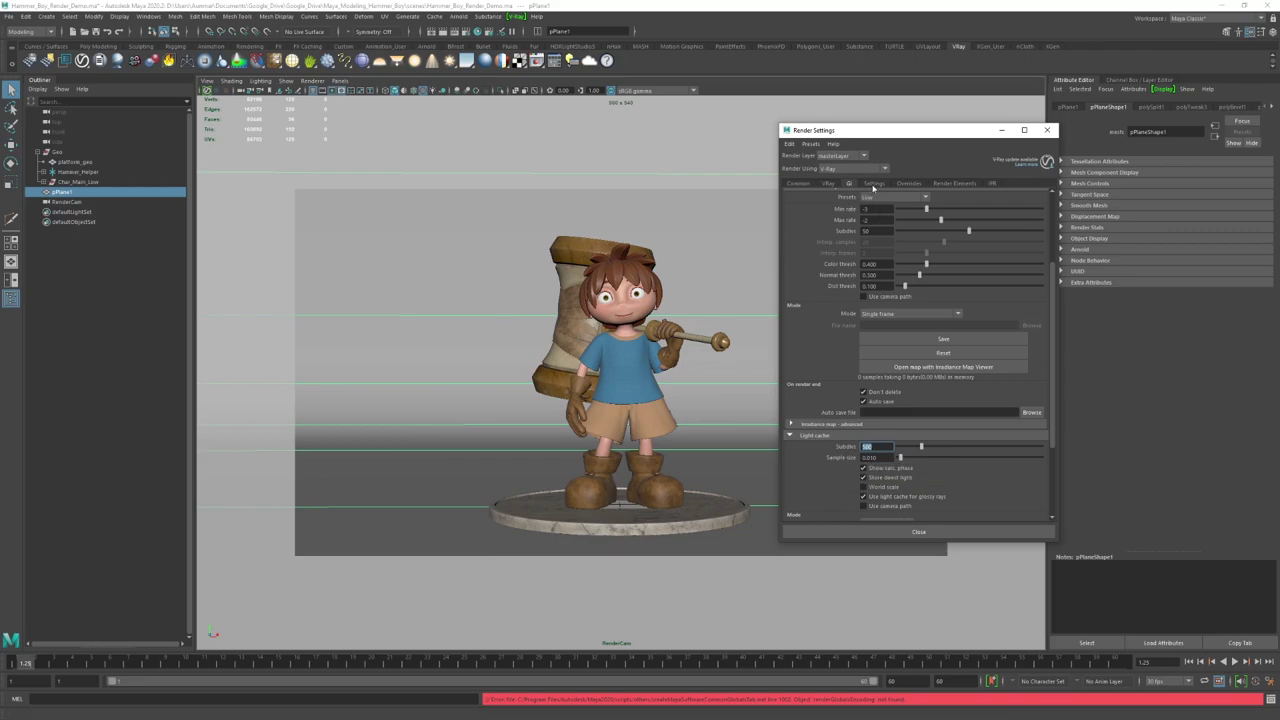
left_click(829, 183)
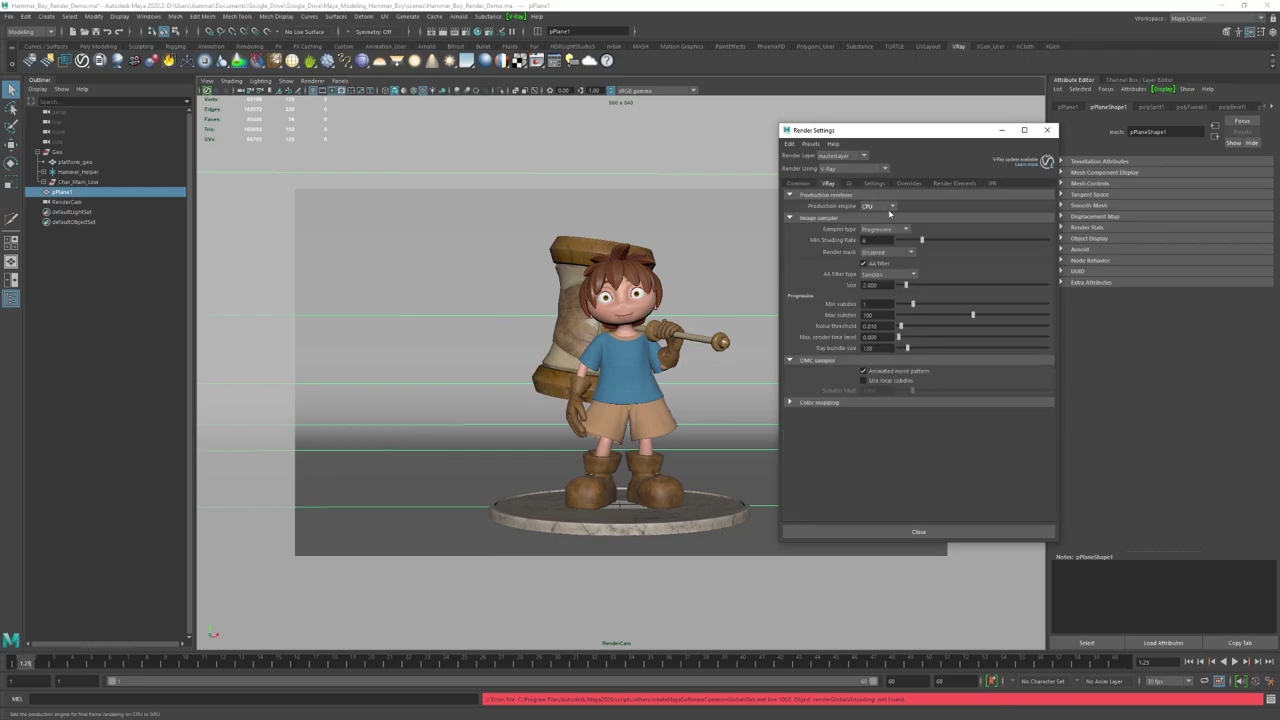
left_click_drag(904, 138, 1279, 148)
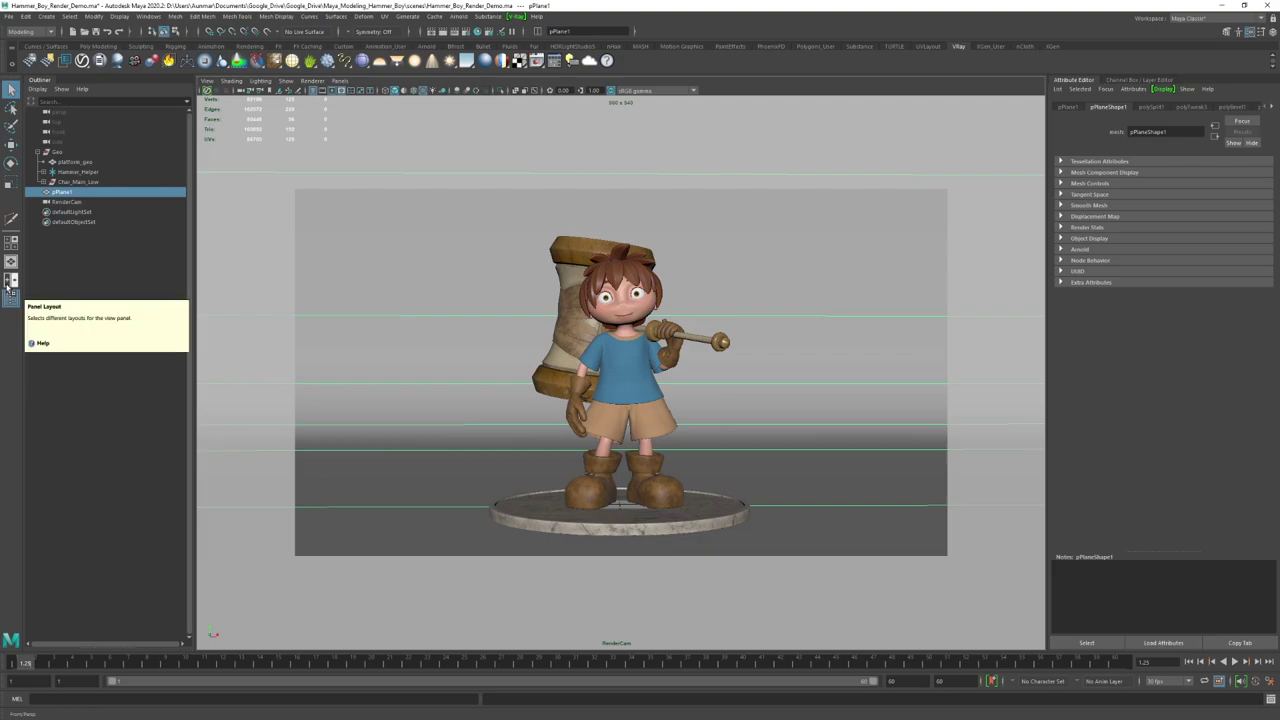
Step: Arrange two side-by-side viewports, with the perspective view on the left and RenderCam on the right
left_click(9, 288)
left_click(766, 81)
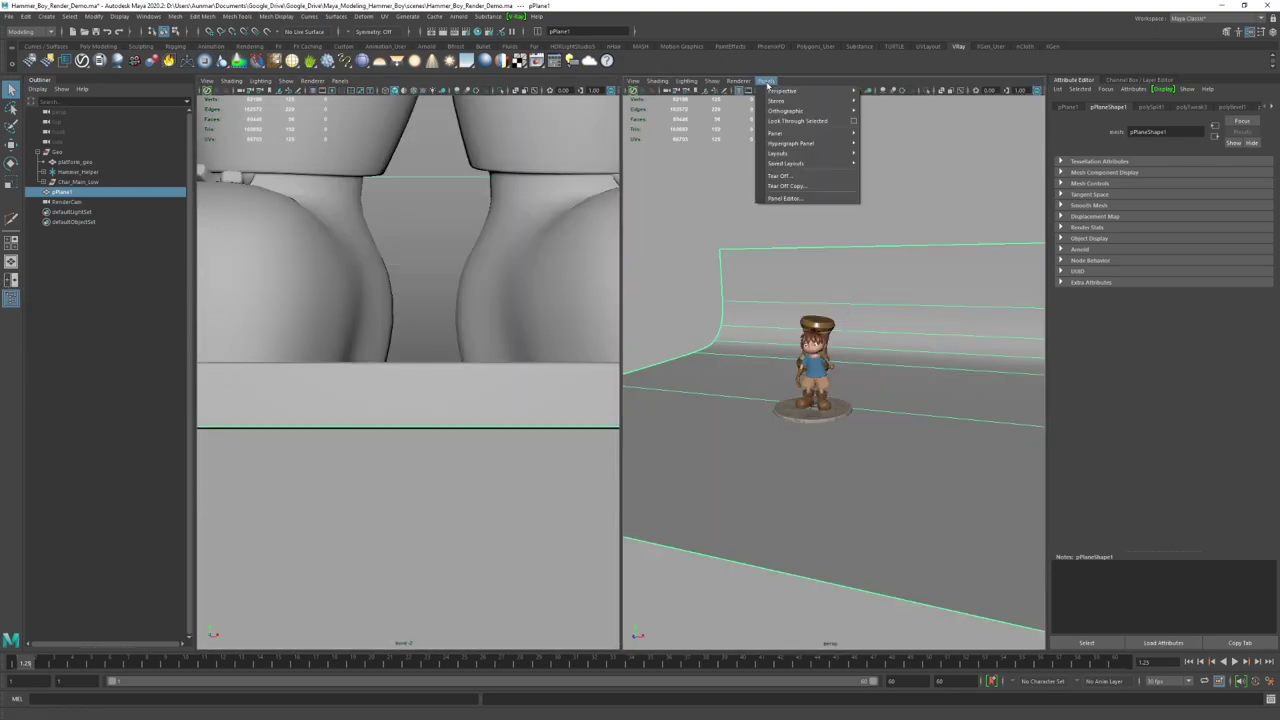
mouse_move(820, 91)
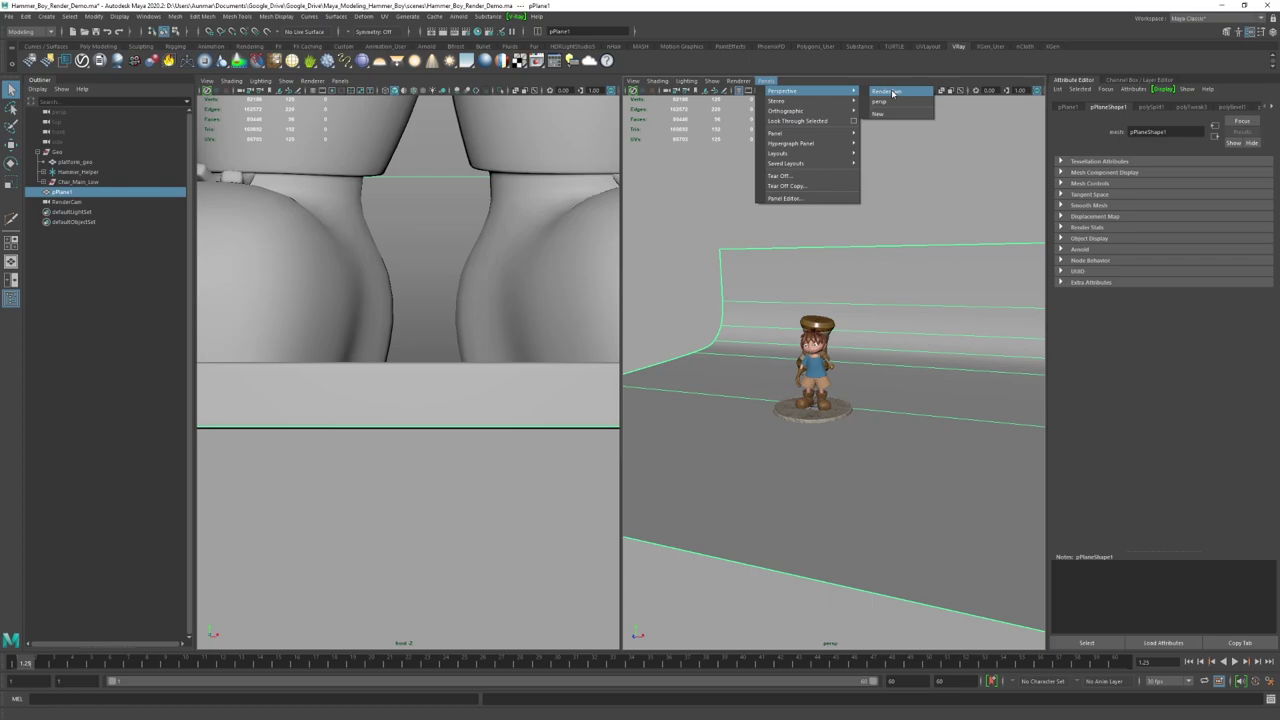
left_click(892, 92)
key("space")
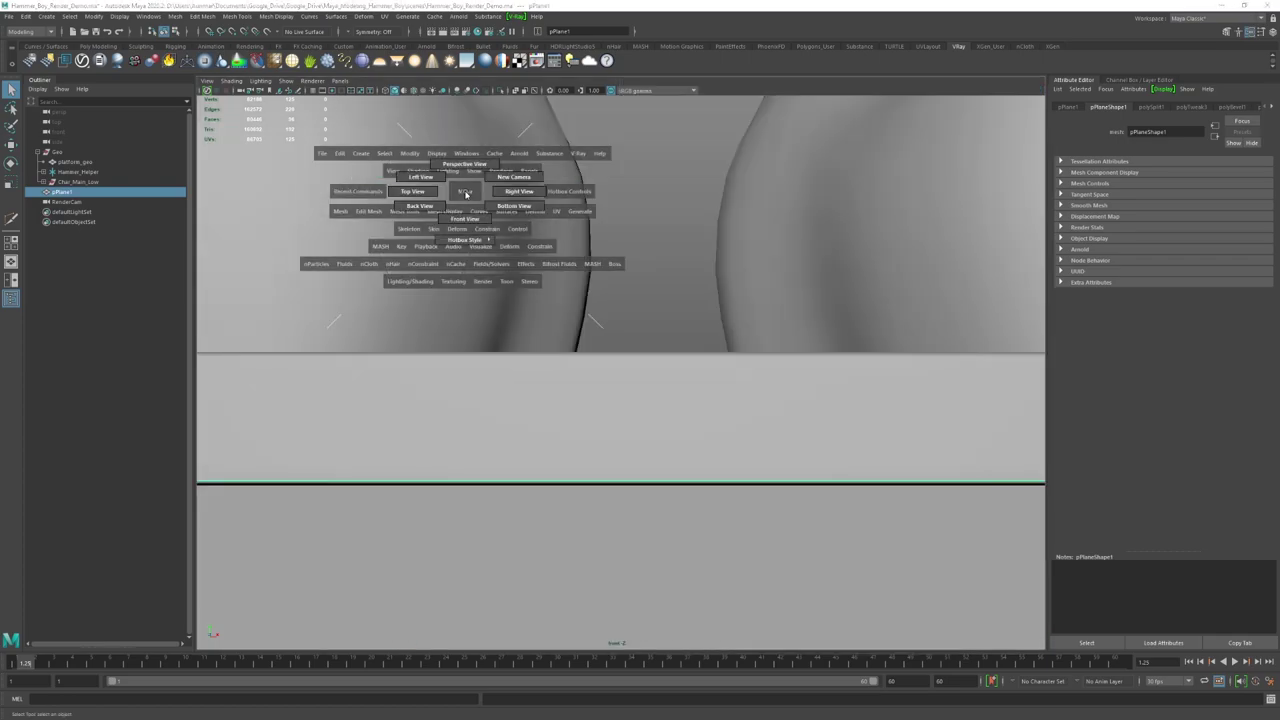
left_click_drag(465, 193, 416, 266)
key("space")
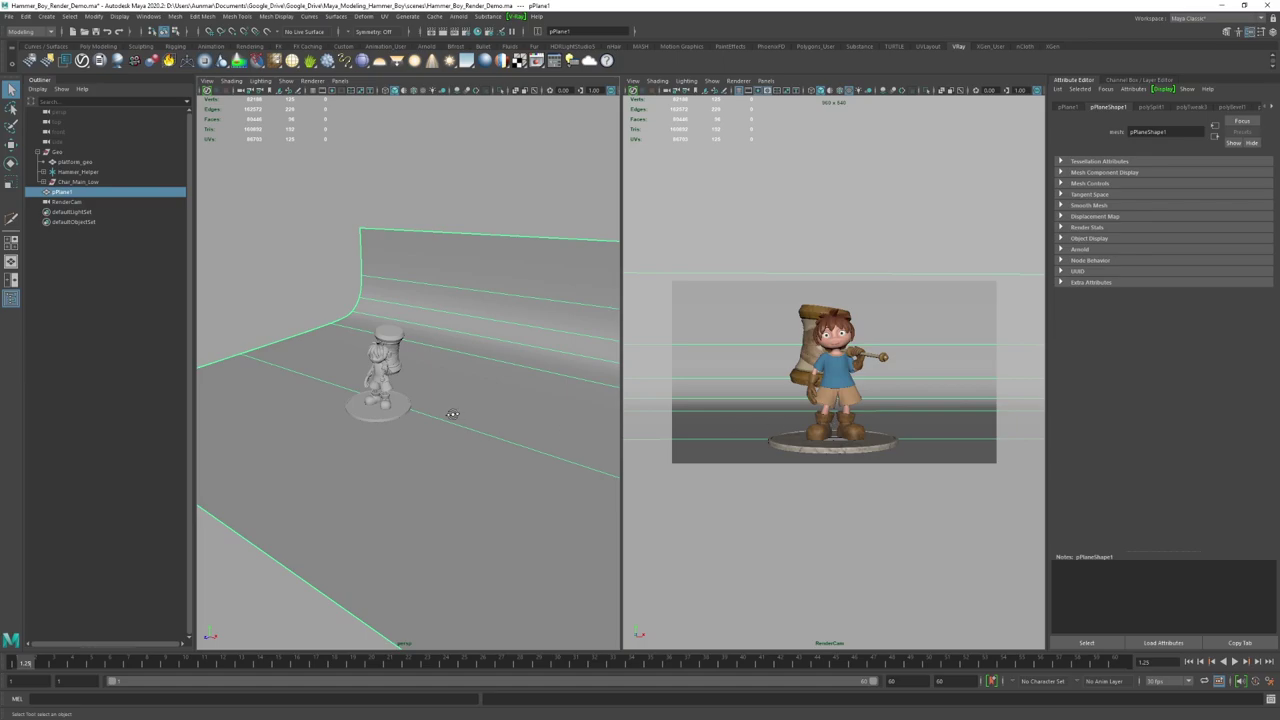
Step: Run a V-Ray test render of the scene and bring the frame buffer into view
left_click_drag(443, 414, 466, 372, "alt")
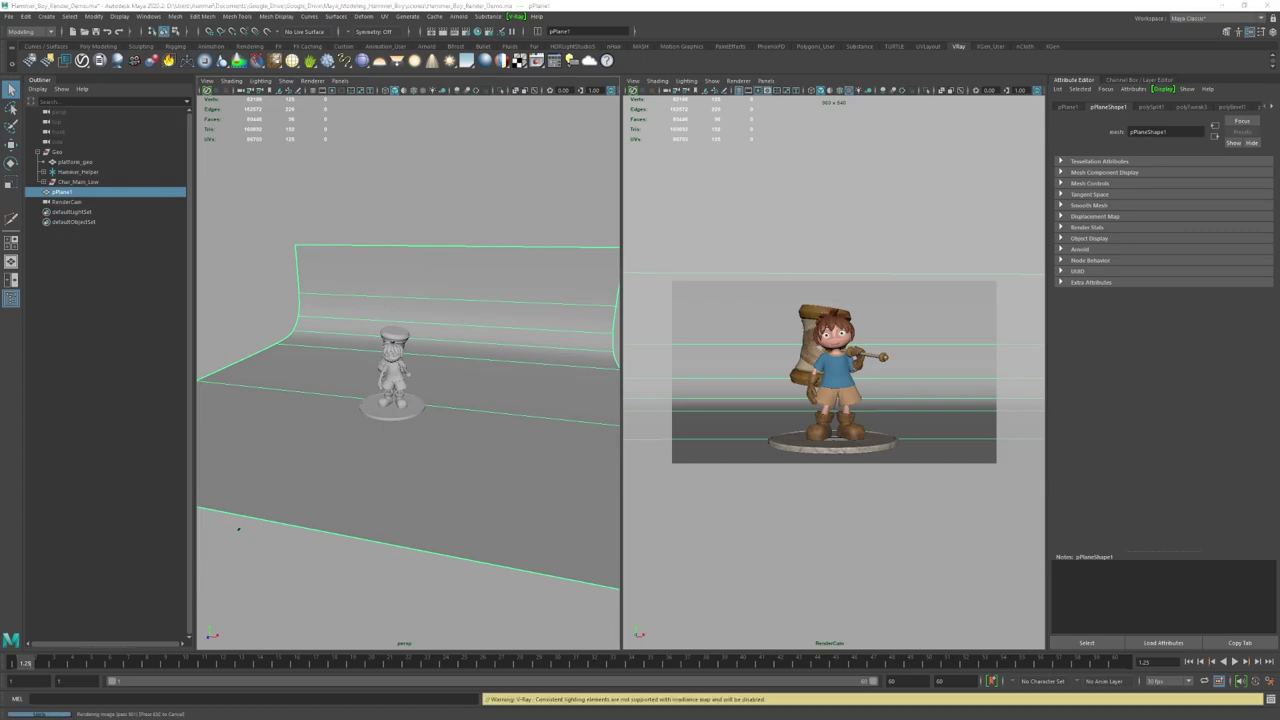
left_click_drag(1279, 194, 745, 161)
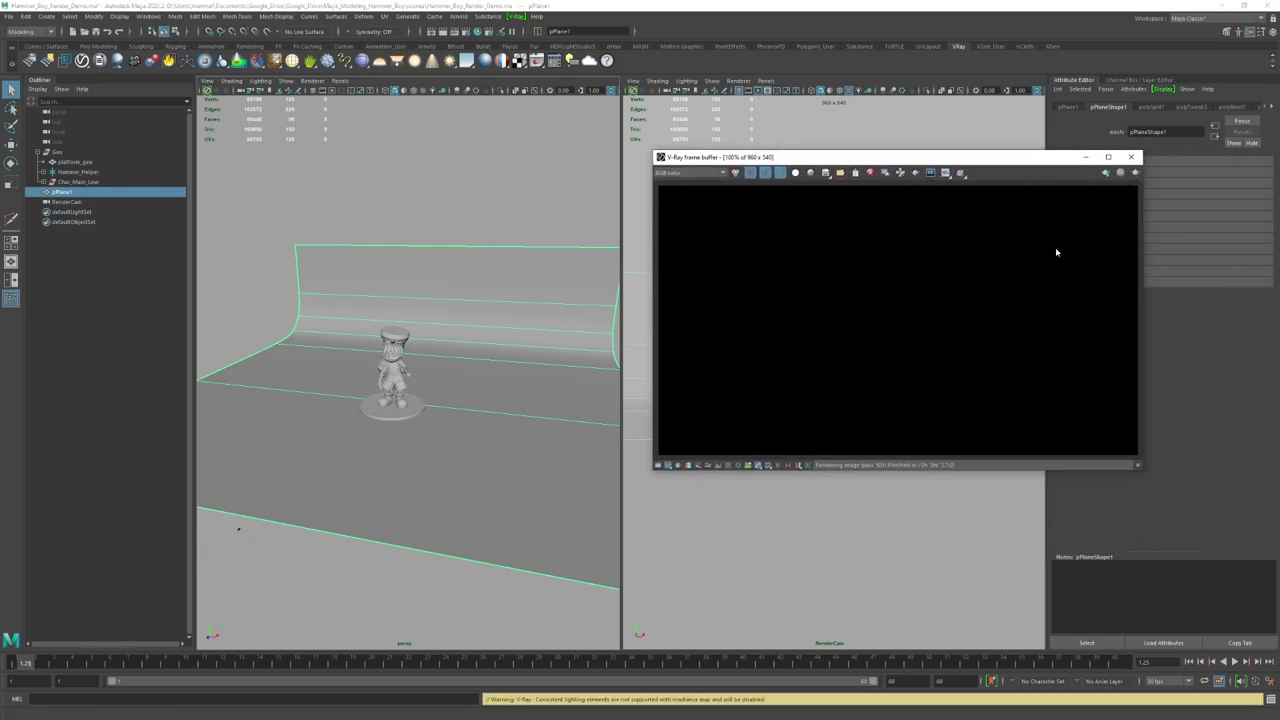
Step: Create a V-Ray rectangle light and move it up and forward in front of the character
left_click(397, 63)
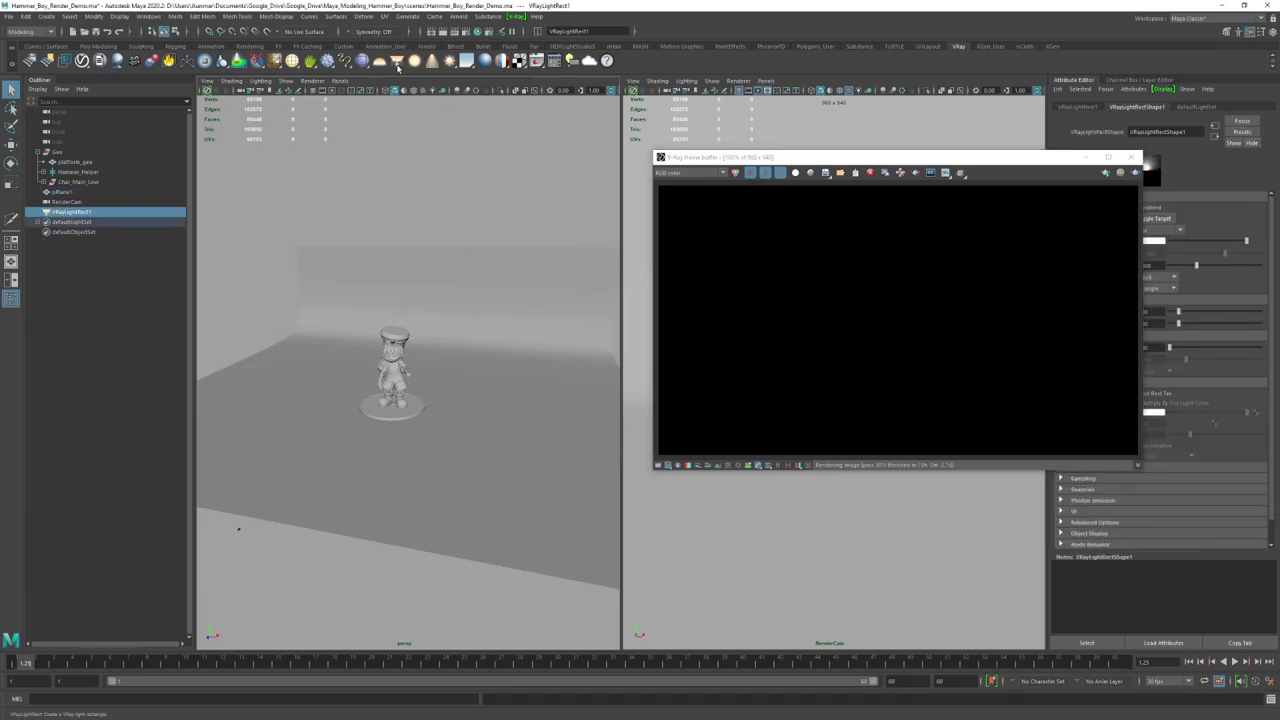
left_click_drag(526, 289, 486, 290, "alt")
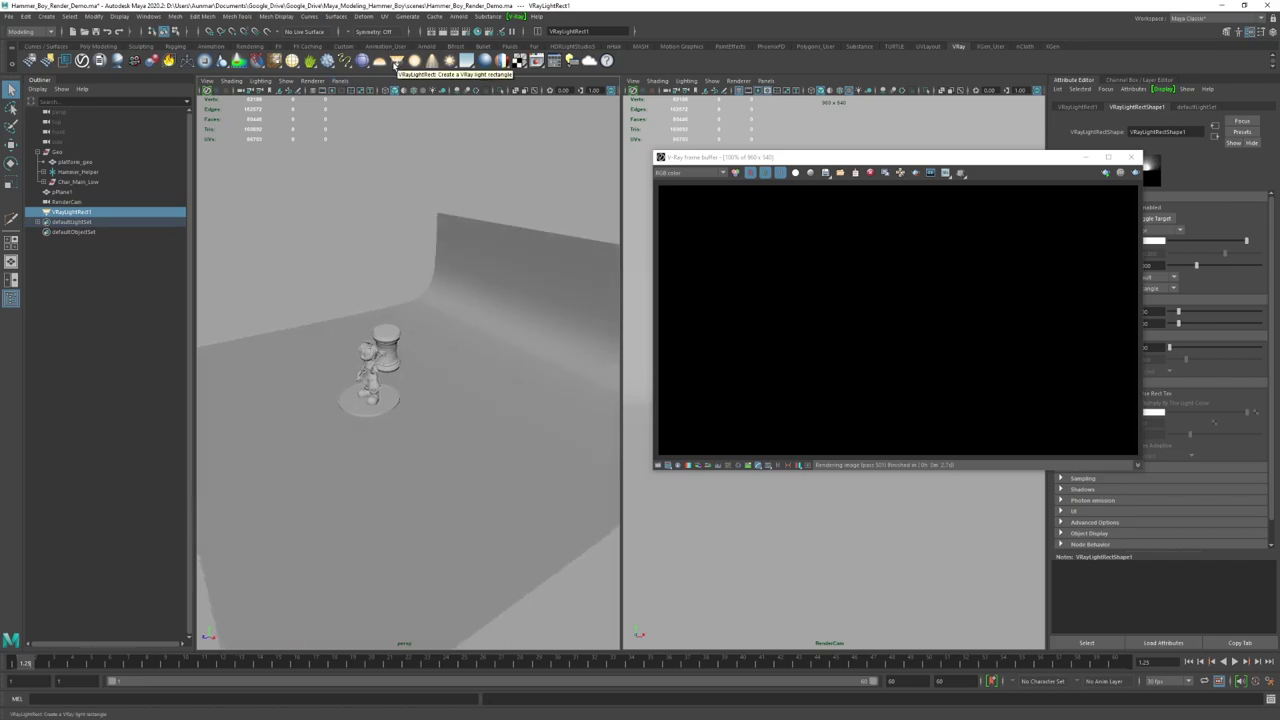
key("w")
left_click_drag(443, 323, 391, 291, "alt")
scroll(388, 295, "up", 3)
left_click_drag(360, 364, 268, 323)
left_click_drag(825, 159, 1279, 218)
left_click_drag(394, 300, 515, 314, "alt")
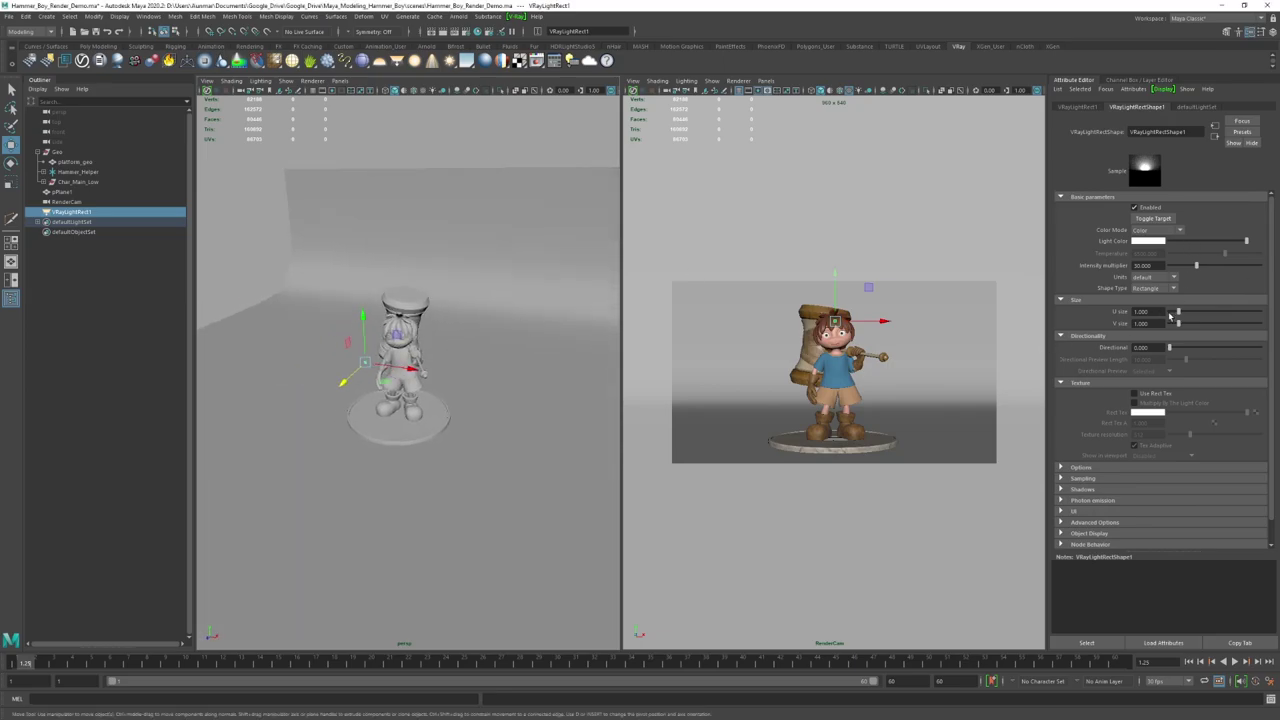
Step: Set the V-Ray rectangle light's U size to 150 and V size to 25
left_click_drag(1180, 313, 1261, 313)
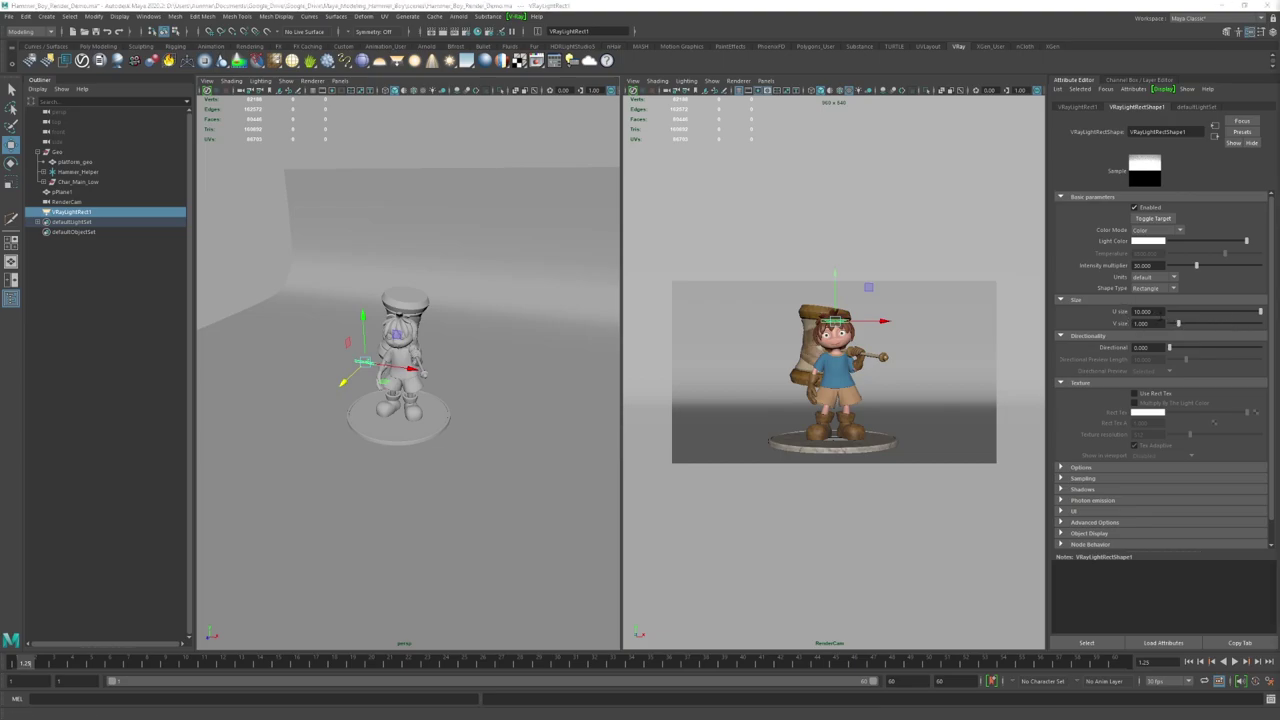
left_click_drag(1160, 313, 1098, 321)
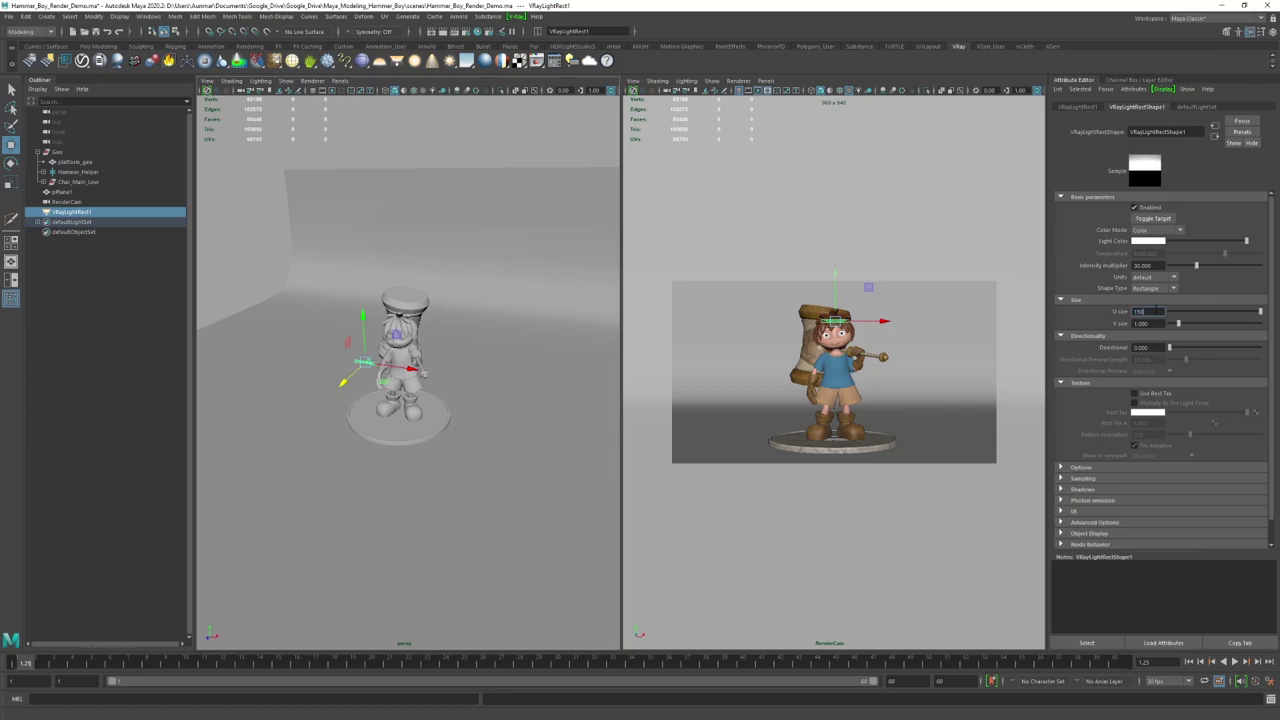
type("150")
key("Tab")
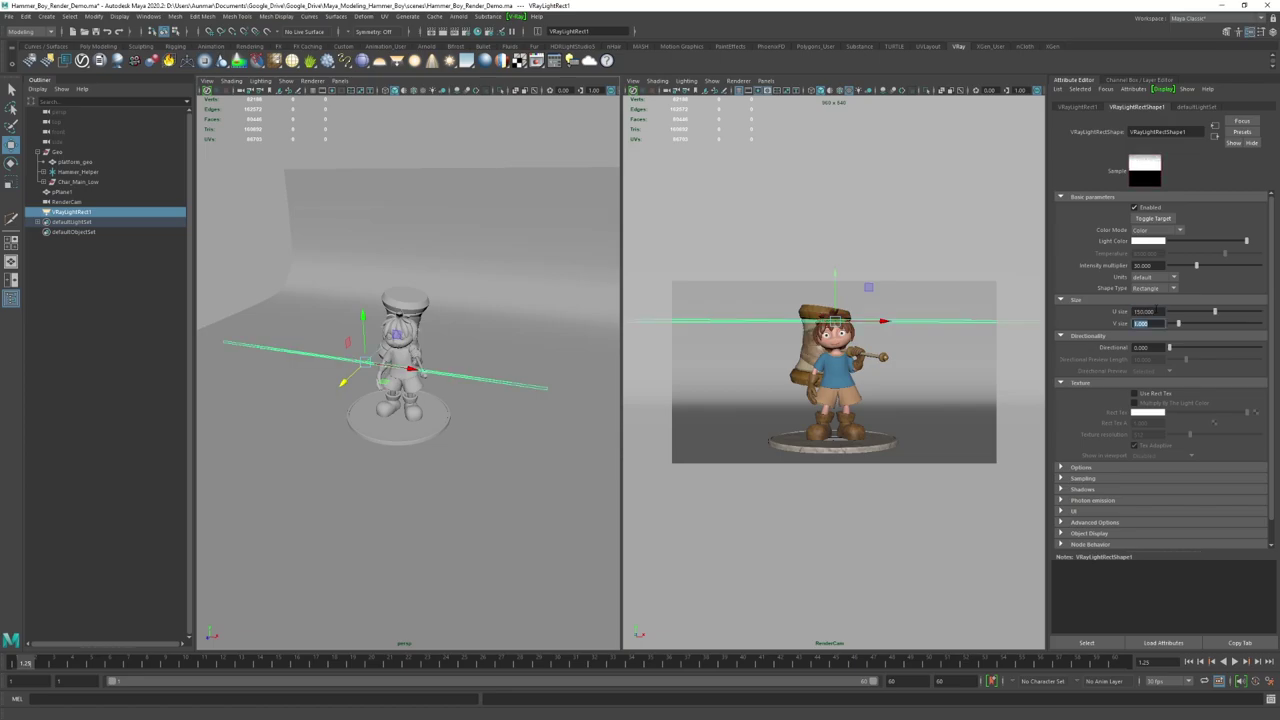
Step: Move the rectangle light up and farther forward, away from the front of the character
left_click_drag(340, 354, 517, 332, "alt")
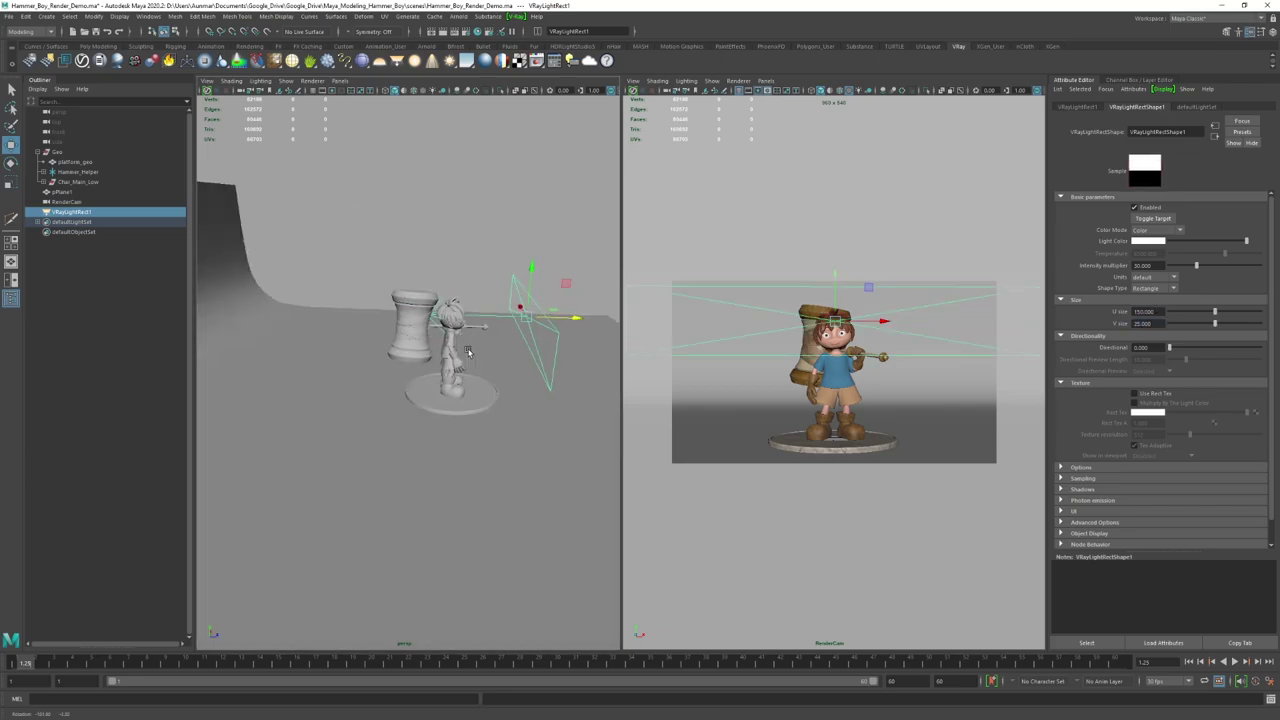
middle_click_drag(517, 332, 424, 334, "alt")
left_click_drag(424, 334, 428, 308, "alt")
right_click_drag(428, 308, 447, 352, "alt")
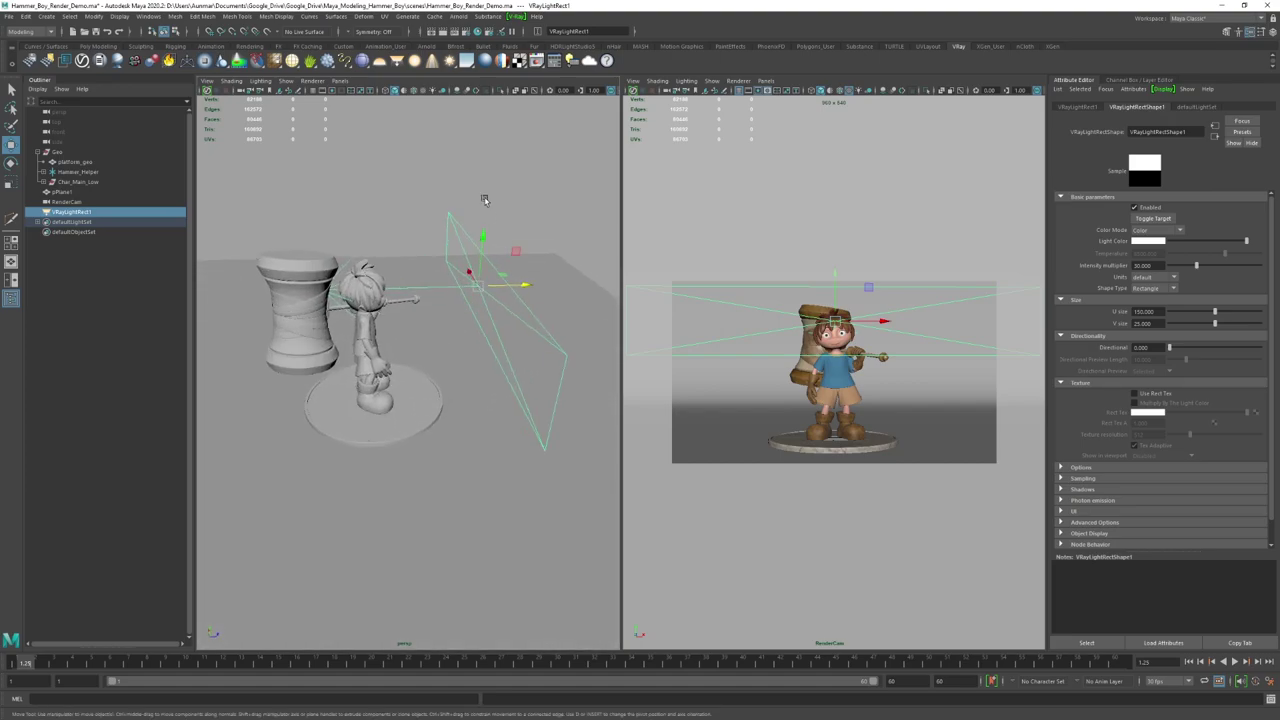
left_click_drag(444, 290, 478, 248, "alt")
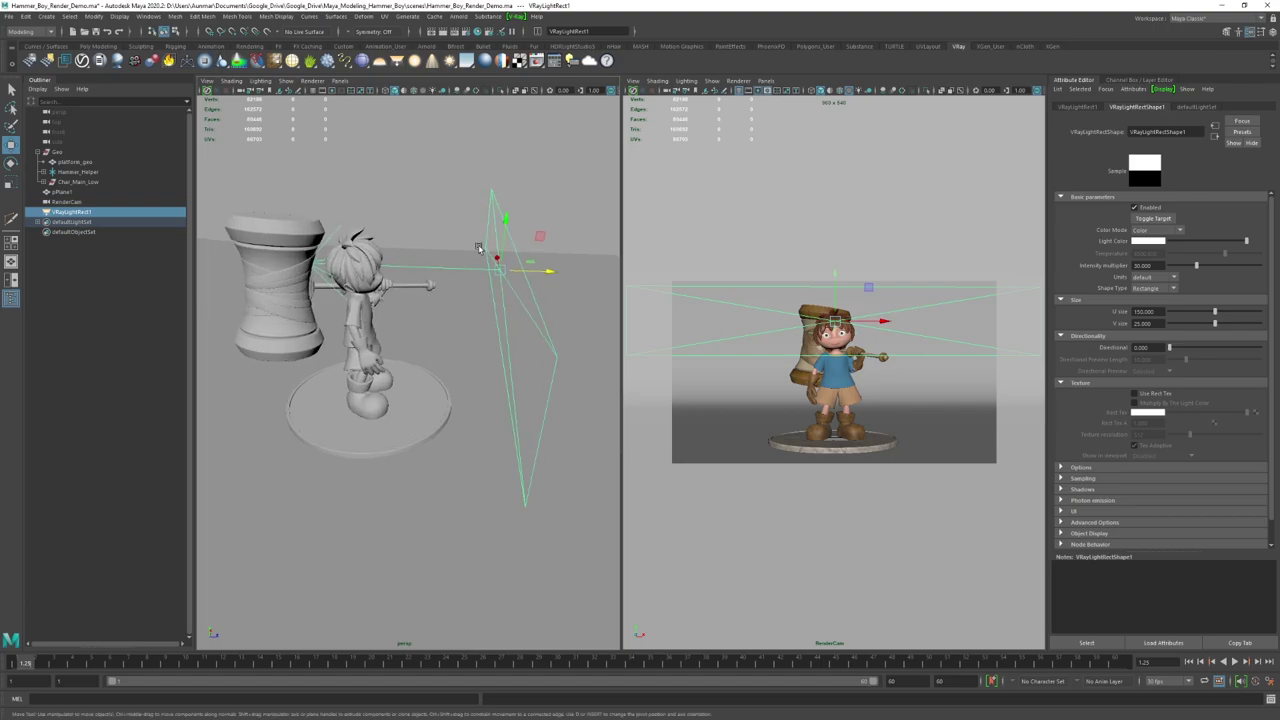
left_click_drag(516, 313, 539, 273, "alt")
left_click_drag(525, 283, 479, 293, "alt")
scroll(488, 293, "down", 7)
left_click_drag(459, 342, 360, 350)
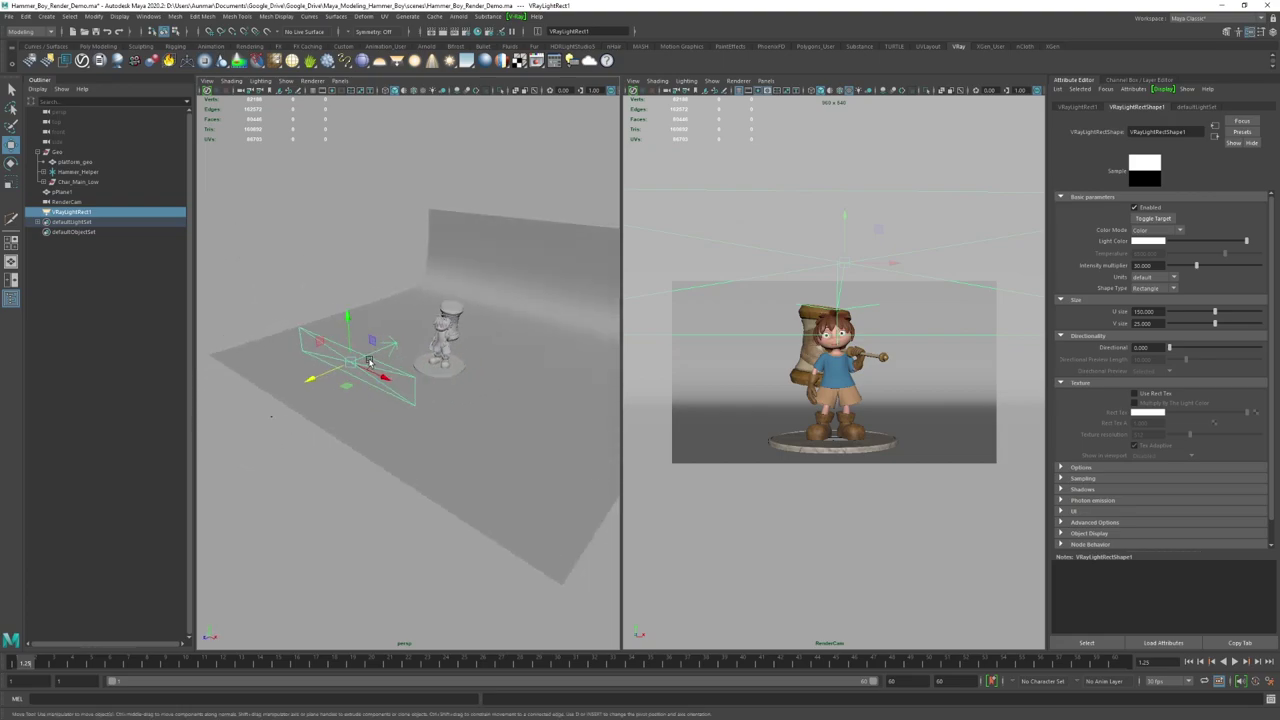
Step: Select the render camera in the perspective view and set its Locator Scale to 20
middle_click_drag(369, 361, 408, 354, "alt")
left_click_drag(358, 431, 309, 417, "alt")
left_click(239, 430)
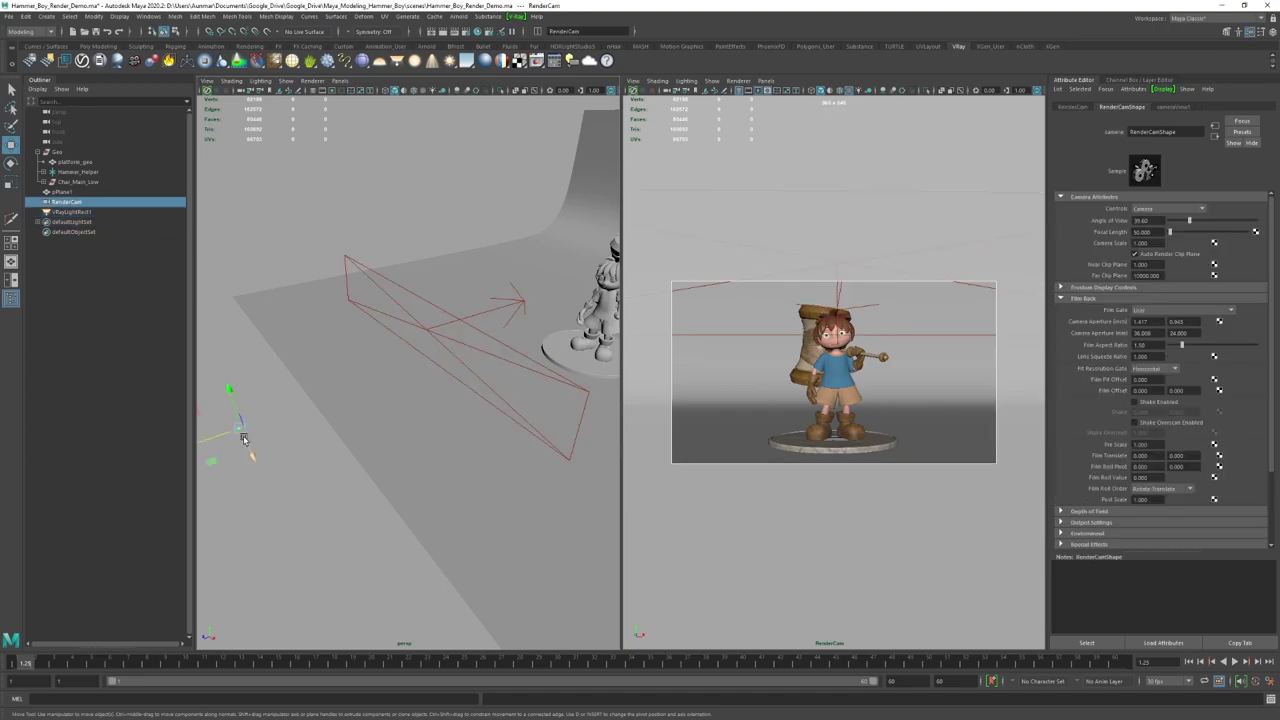
middle_click_drag(246, 439, 298, 421, "alt")
right_click_drag(298, 421, 340, 457, "alt")
left_click_drag(395, 410, 384, 381, "alt")
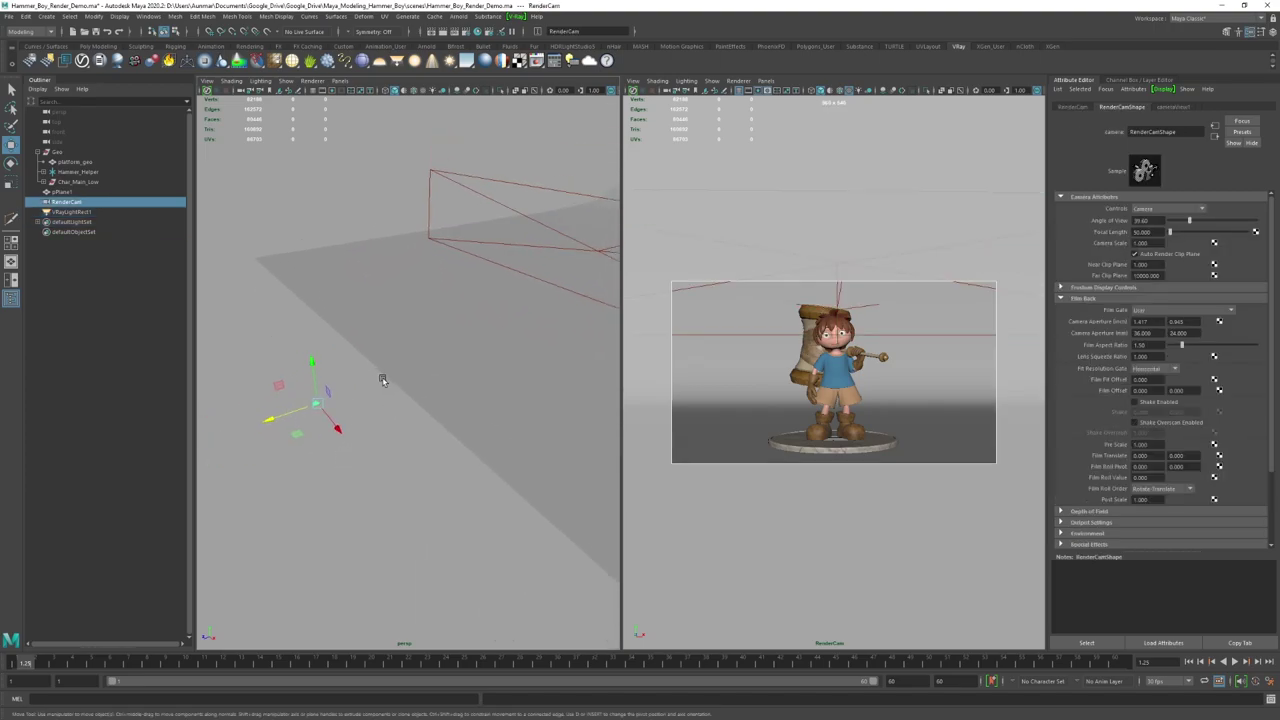
left_click_drag(569, 343, 458, 273, "alt")
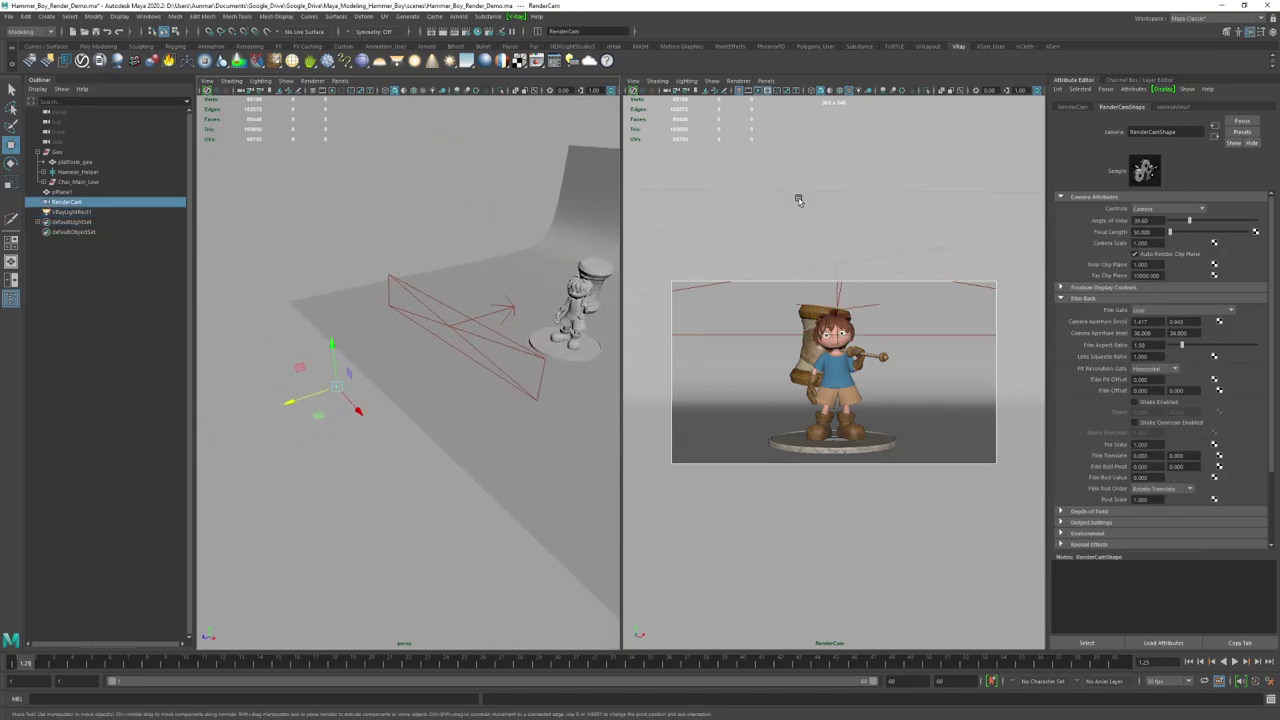
left_click(1273, 32)
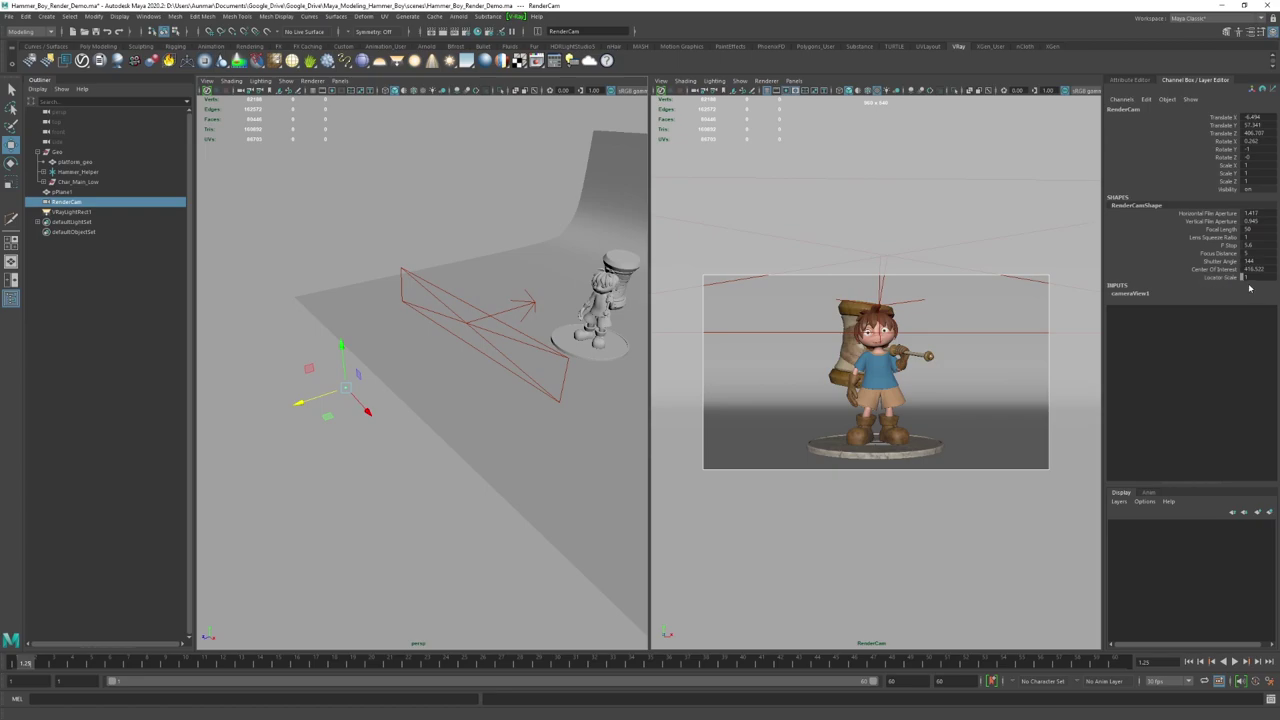
double_click(1248, 277)
type("20")
key("Return")
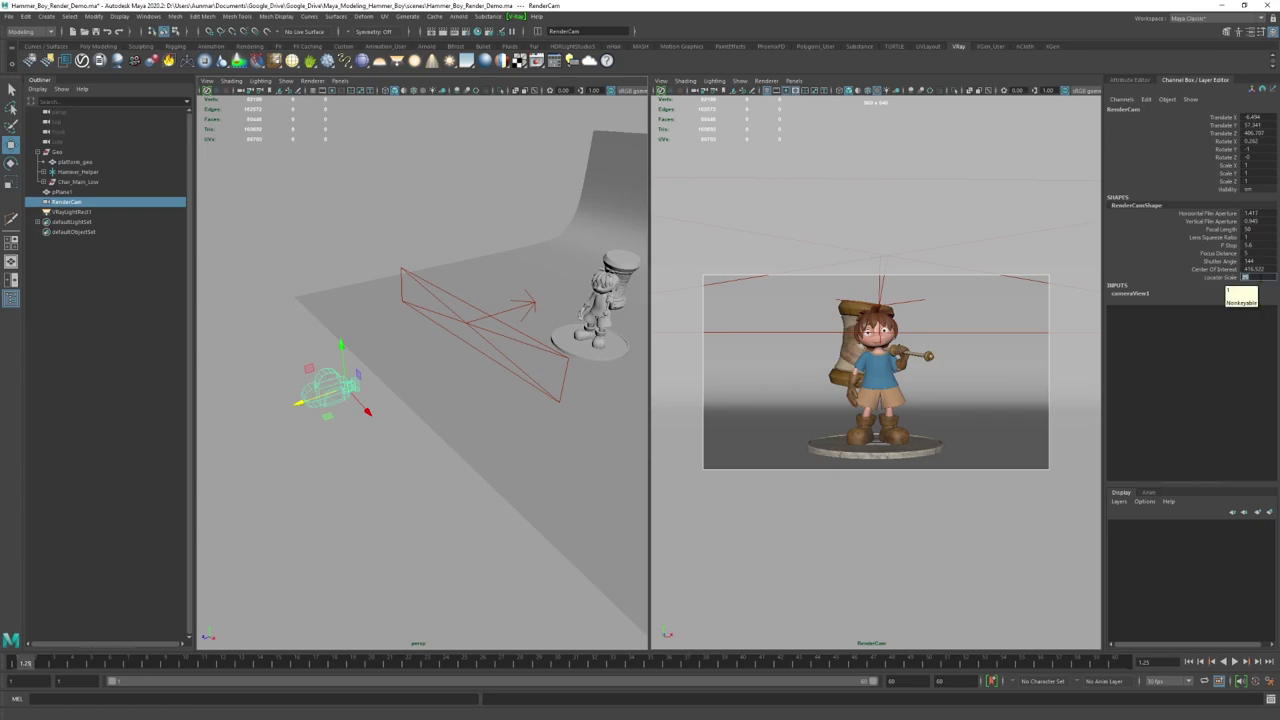
Step: Move the rectangle light farther up and back so it sits above the render camera
left_click_drag(534, 400, 515, 258, "alt")
left_click(445, 264)
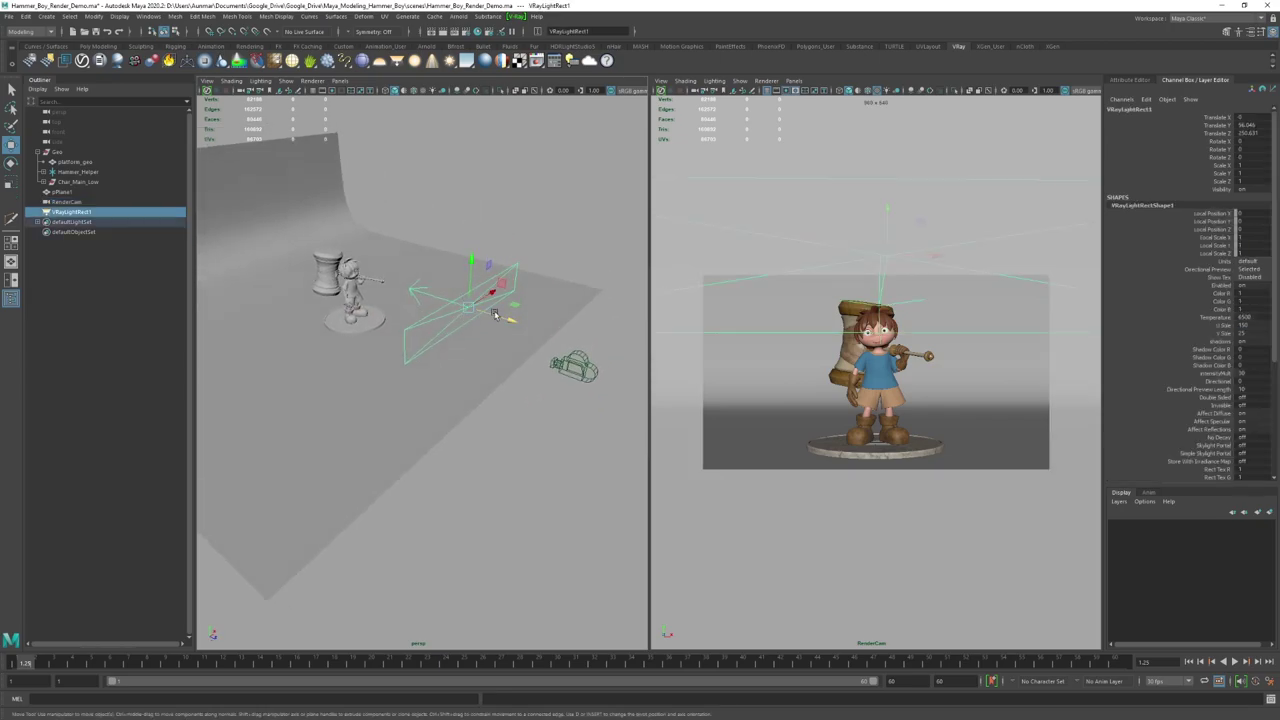
left_click_drag(495, 315, 633, 244)
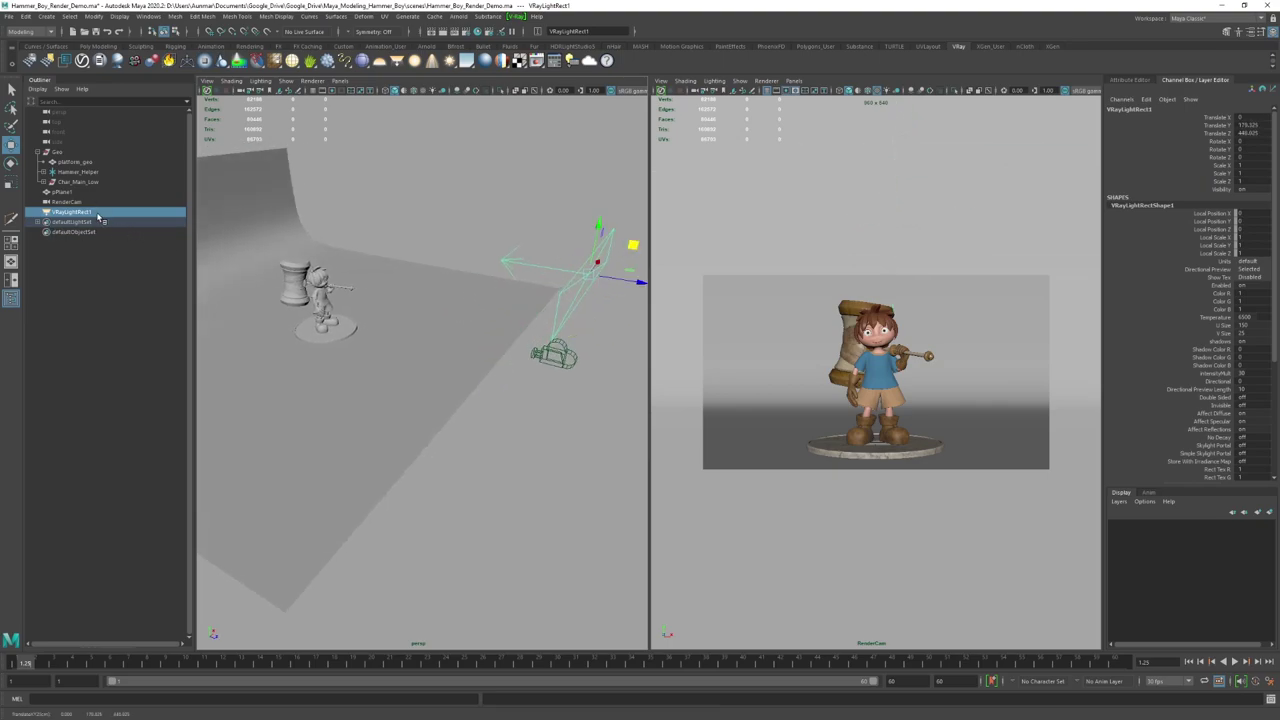
Step: Rename the rectangle light to VRayLightRect_Key
double_click(98, 215)
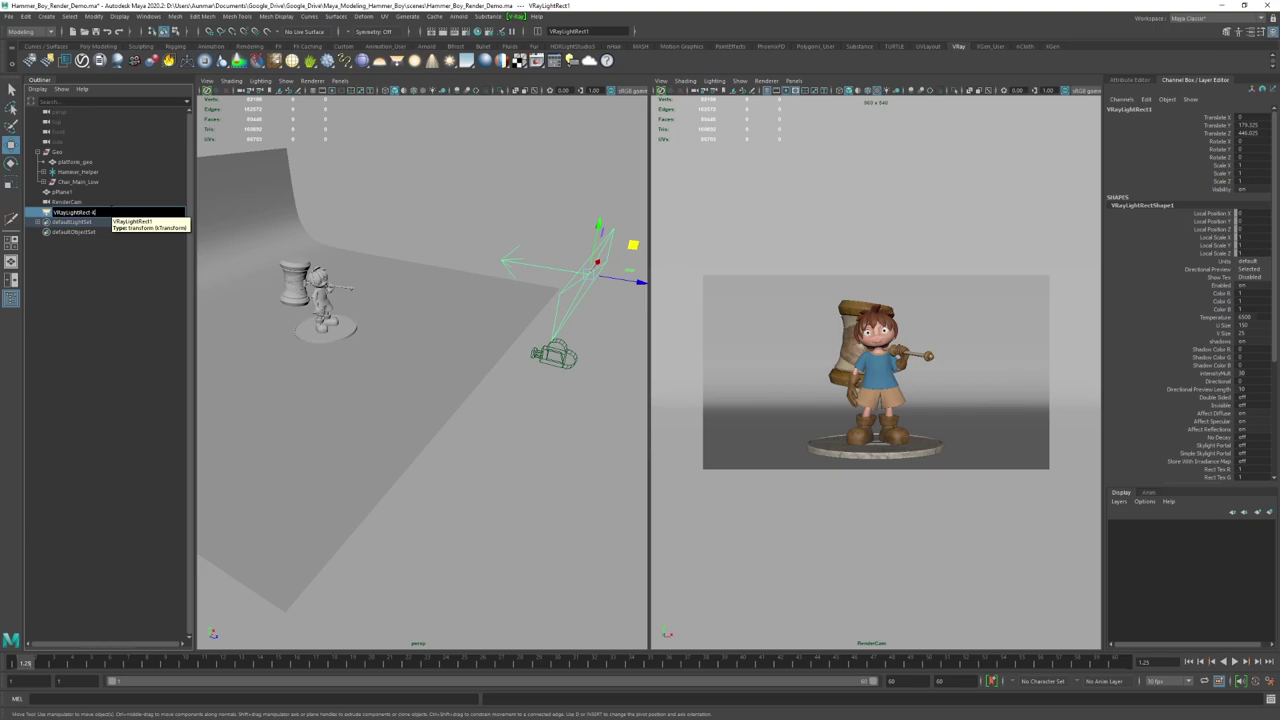
type("_Key")
key("Return")
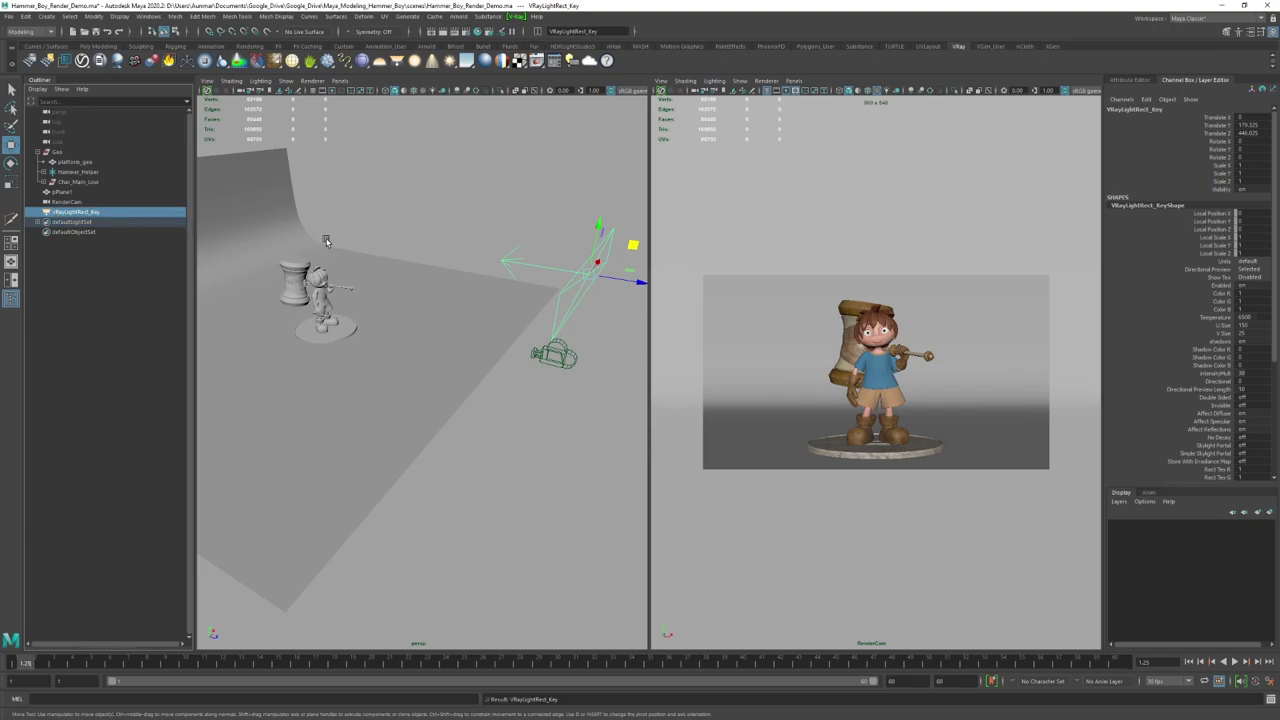
Step: Shift the key light to the negative X side and rotate it about -16° in X and -9° in Y toward the character
left_click_drag(464, 266, 384, 247, "alt")
right_click_drag(384, 247, 413, 312, "alt")
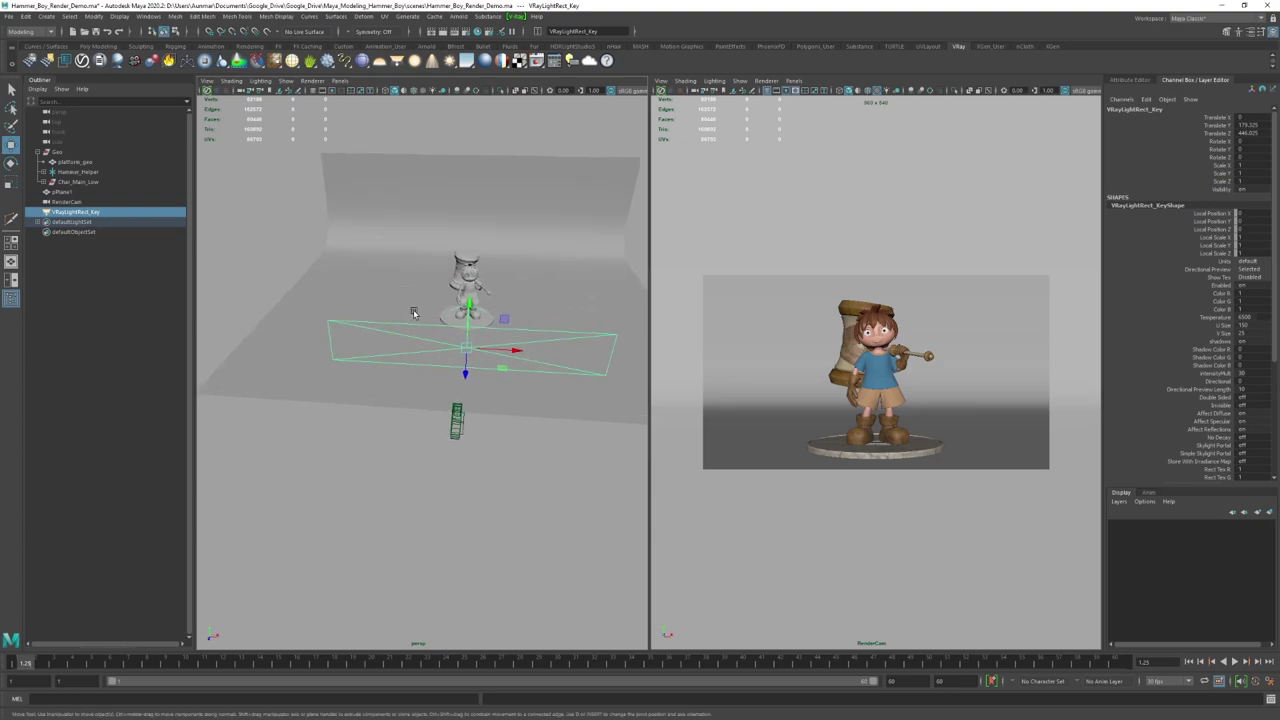
left_click_drag(482, 374, 463, 311, "alt")
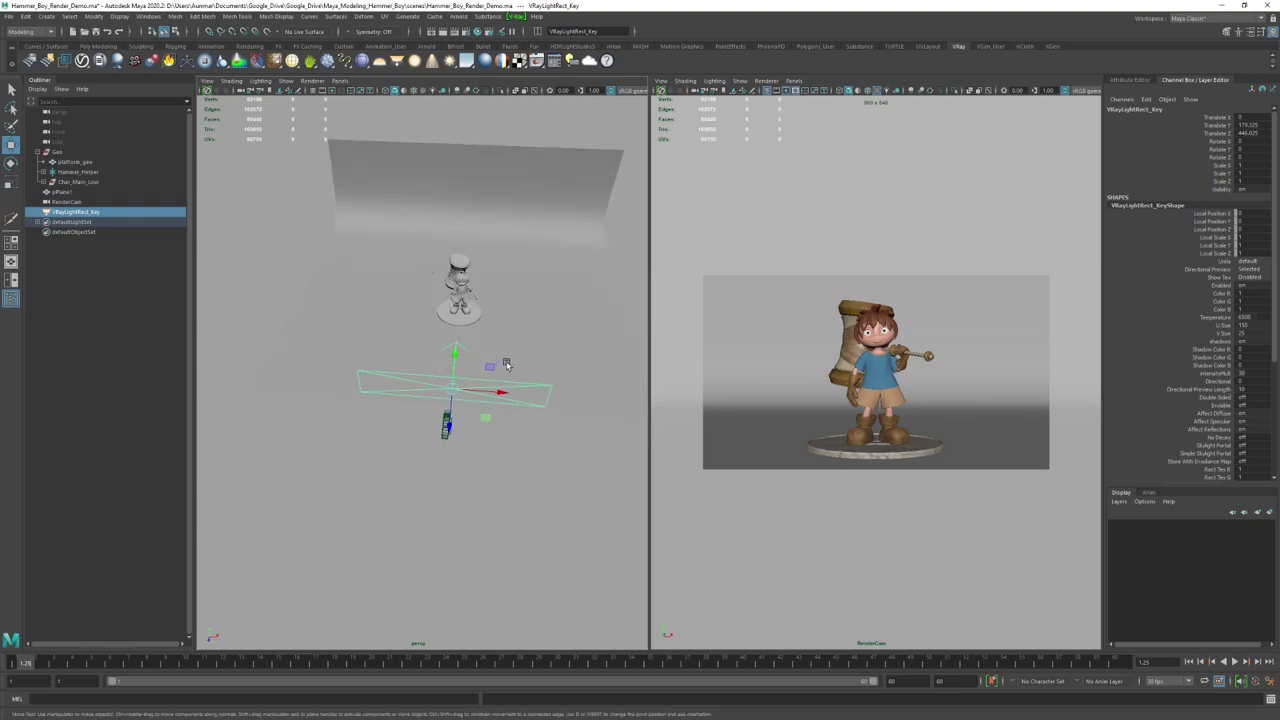
left_click_drag(486, 414, 428, 416)
key("e")
left_click_drag(428, 416, 421, 382, "alt")
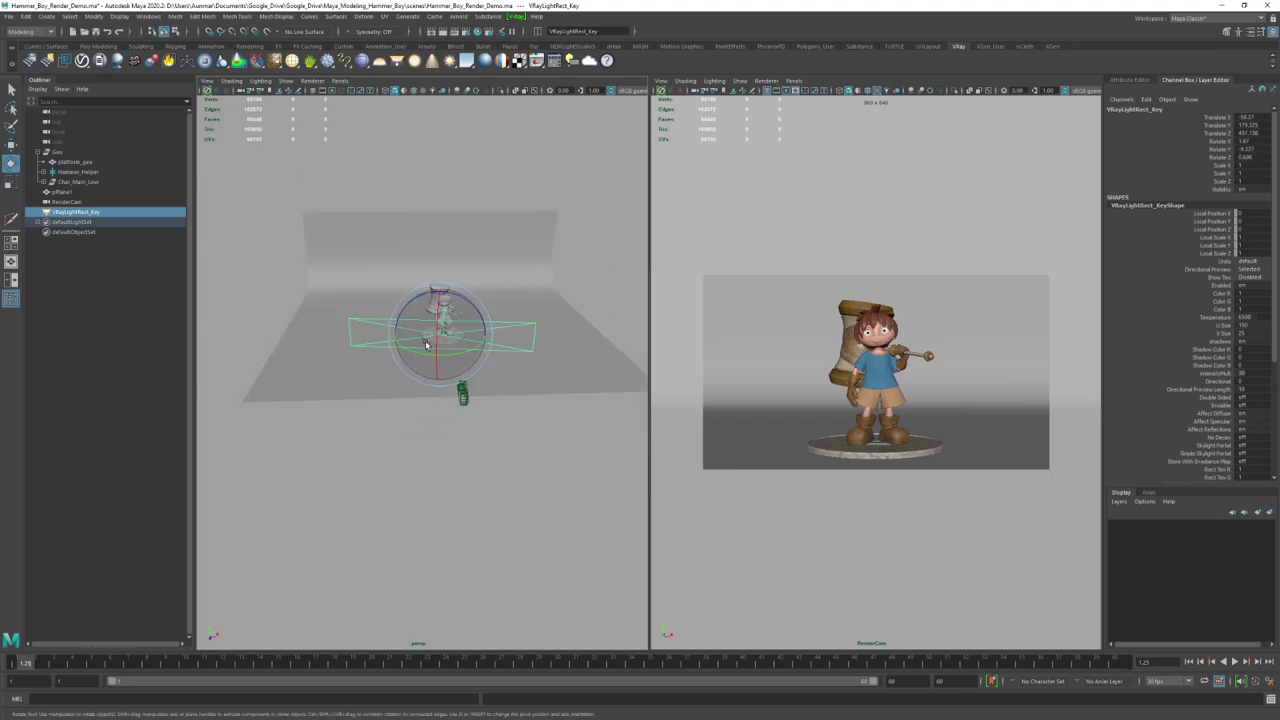
left_click_drag(436, 339, 448, 307)
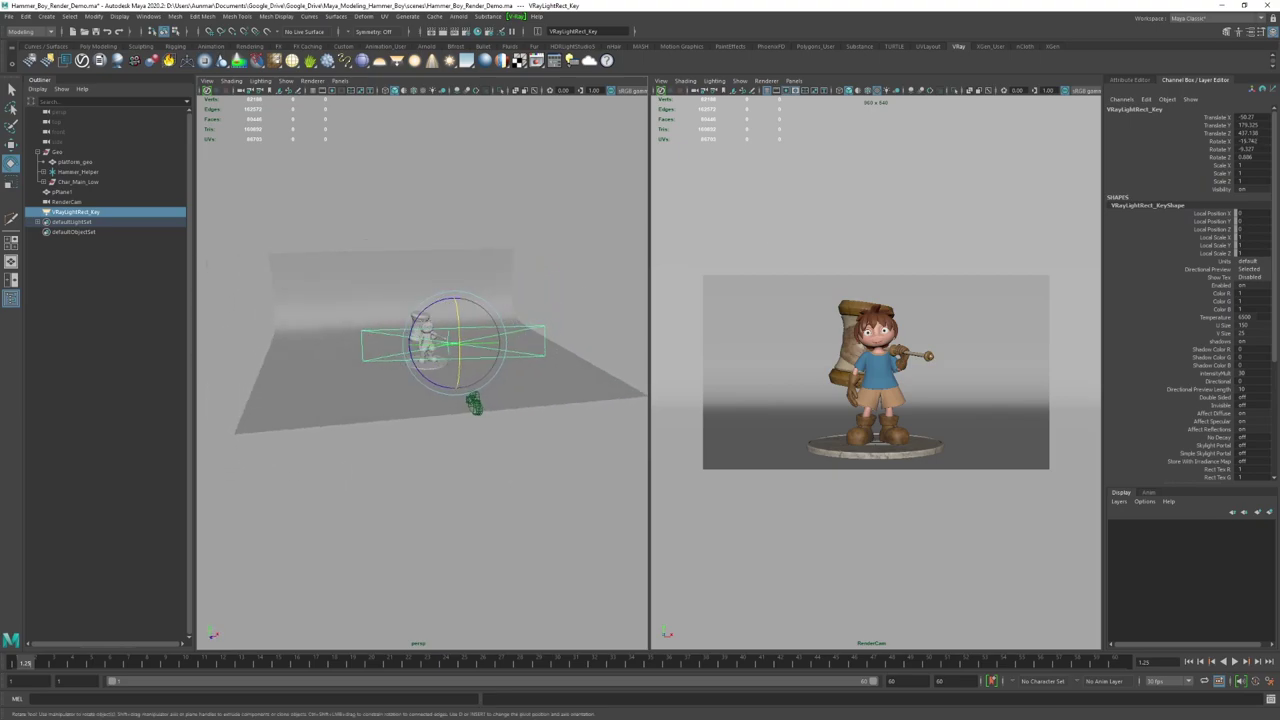
Step: Run a V-Ray test render from RenderCam, stop it once the image is clear, and move the frame buffer aside
left_click_drag(1279, 203, 1132, 162)
left_click(1170, 177)
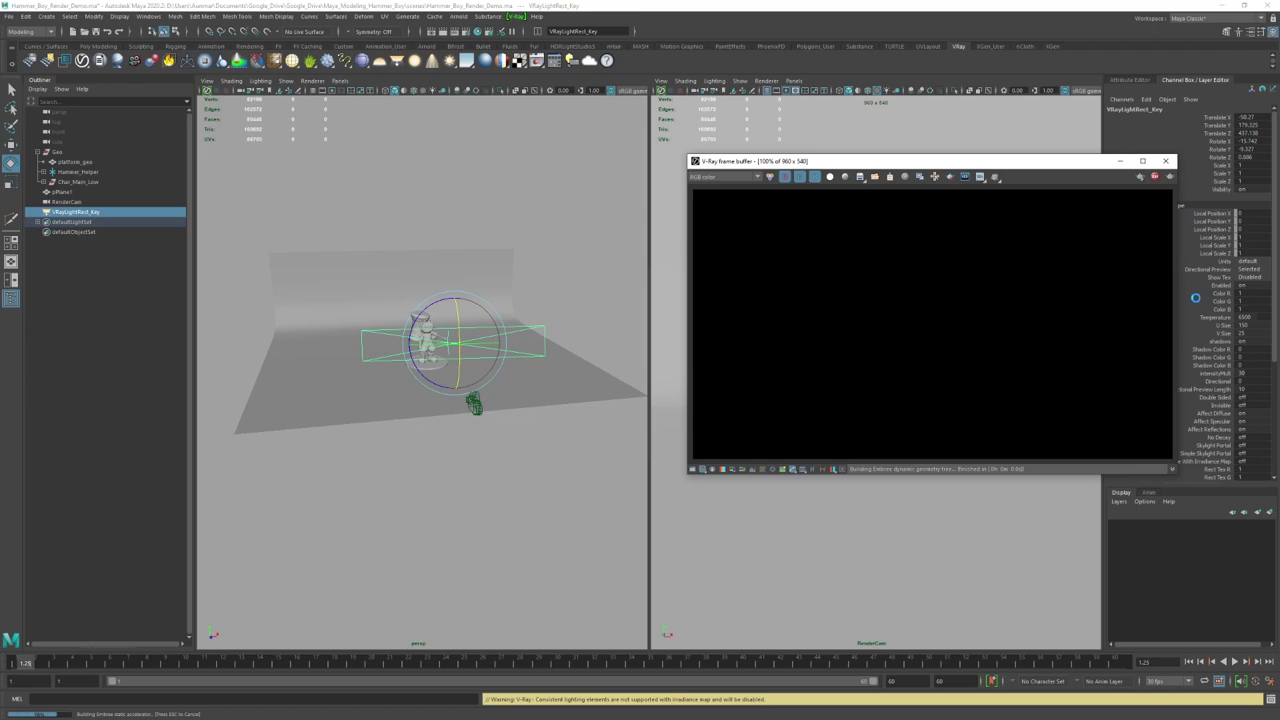
left_click(1169, 177)
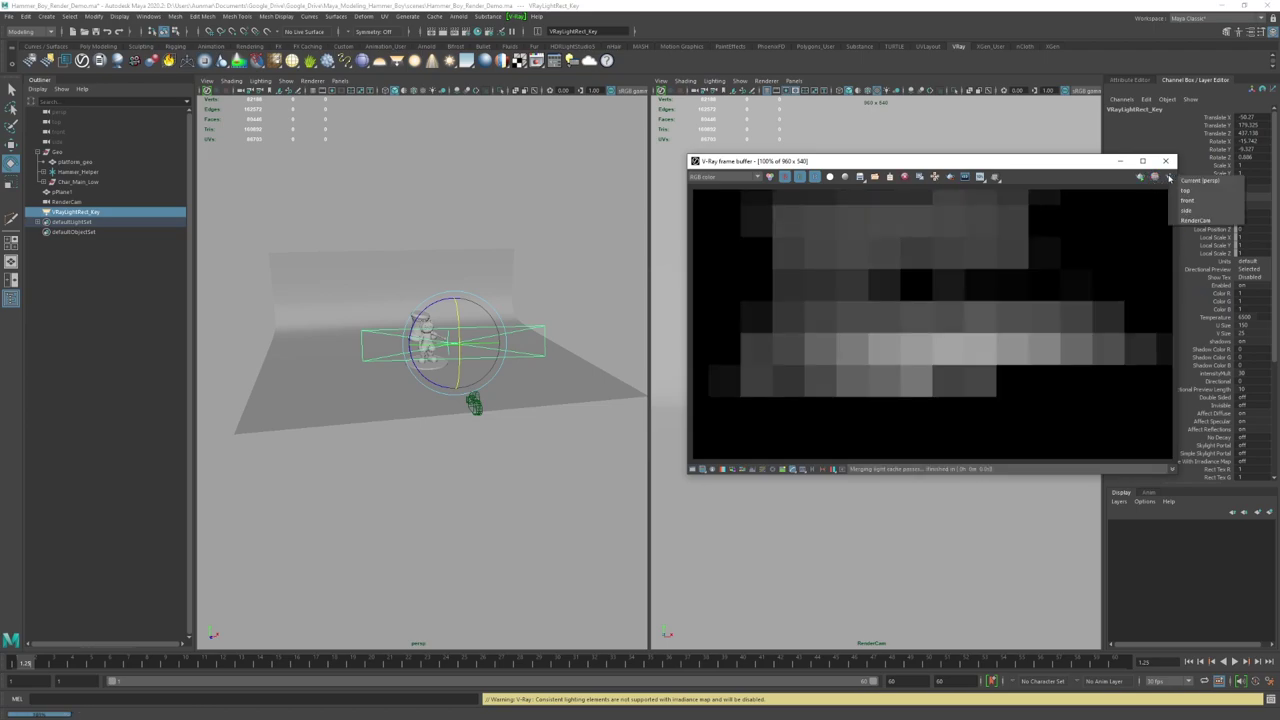
left_click(1182, 221)
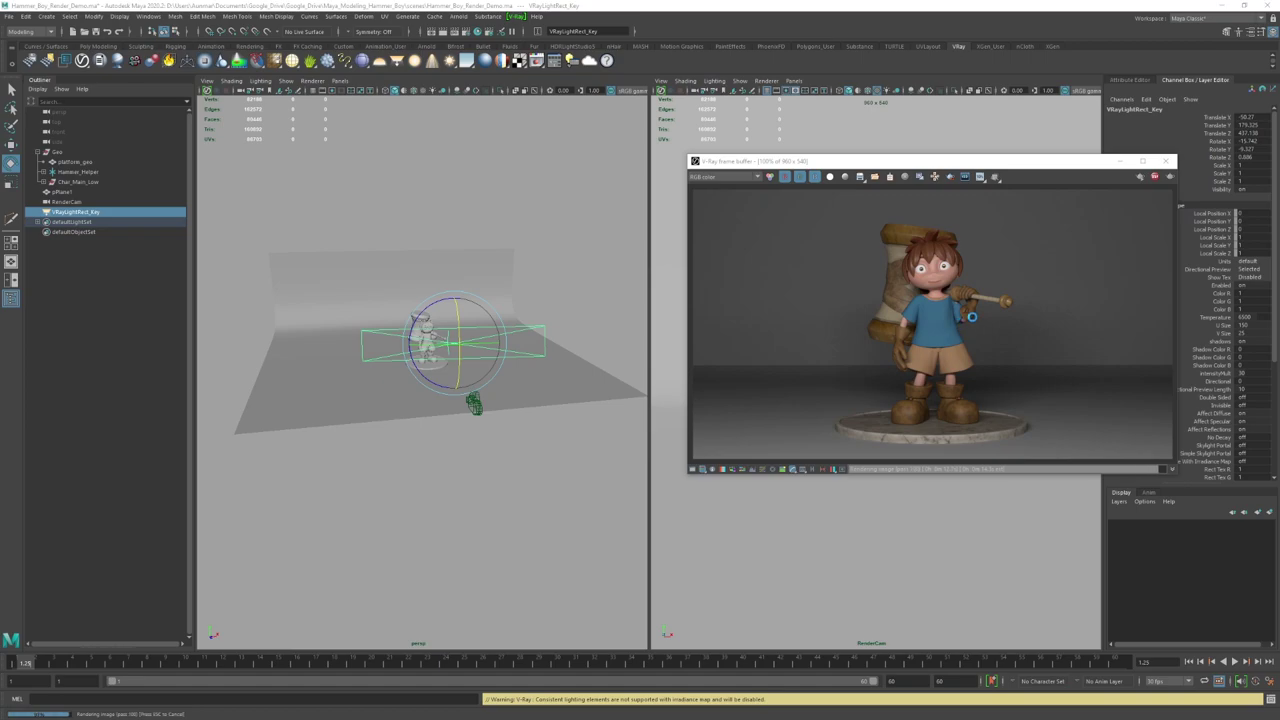
left_click(1156, 177)
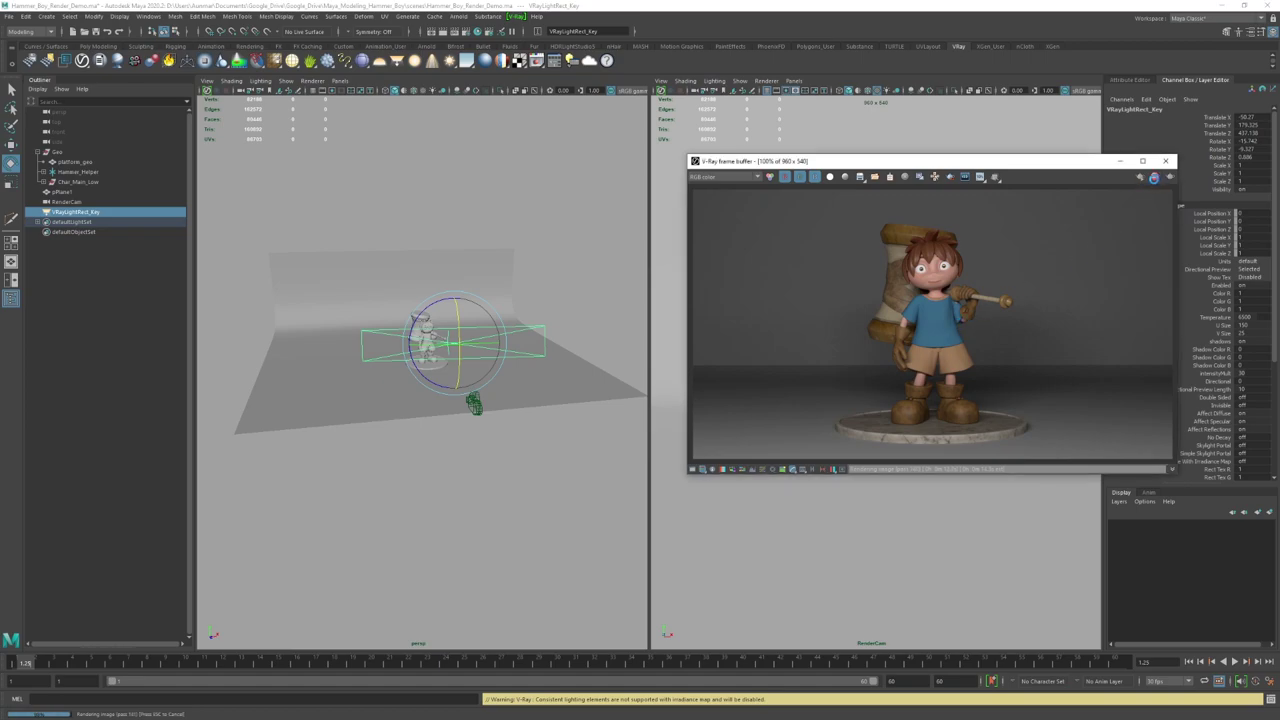
left_click_drag(930, 172, 992, 177)
Step: Select the curved backdrop plane and delete its construction history, keeping the frame buffer clear of the perspective view
left_click(586, 366)
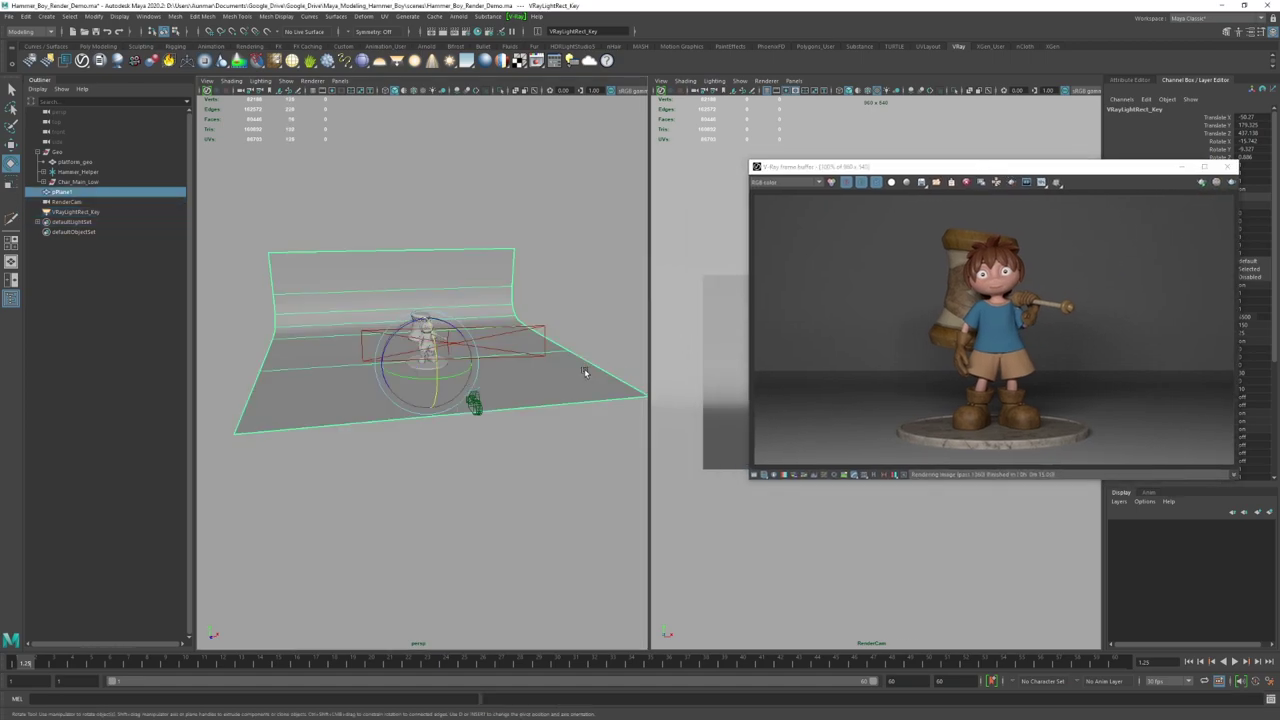
left_click_drag(586, 366, 522, 354, "alt")
key("q")
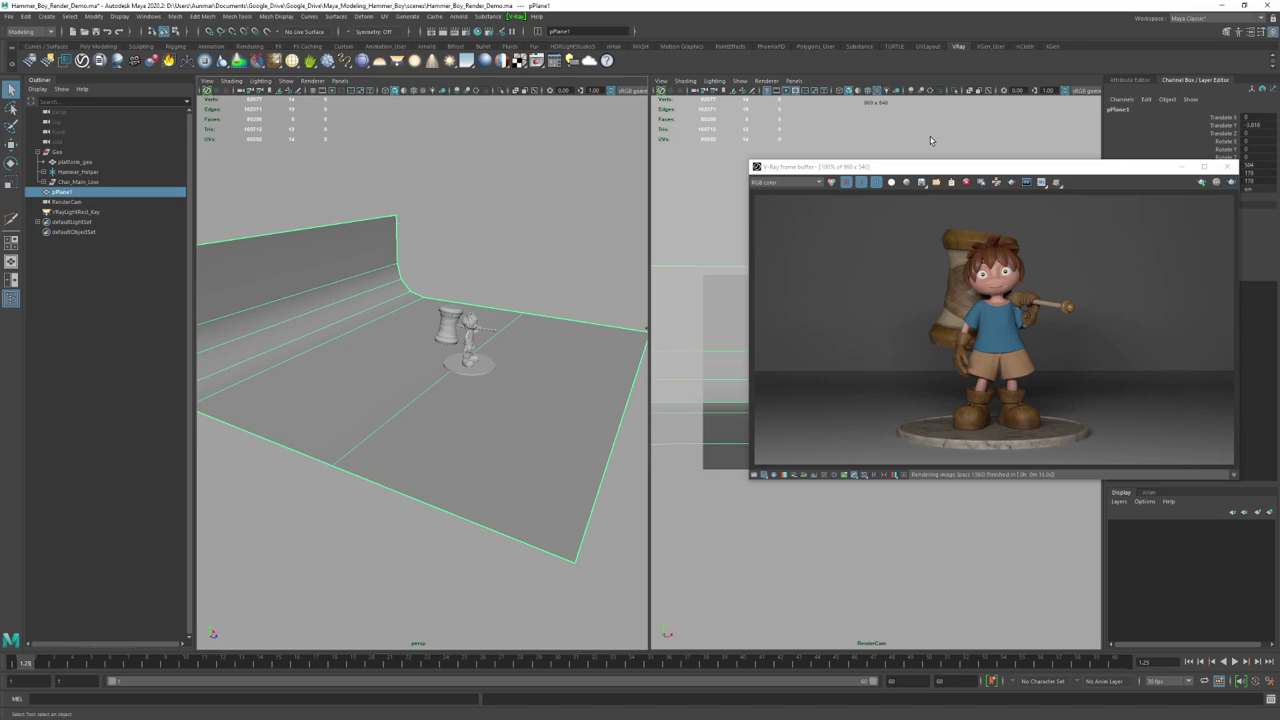
left_click_drag(930, 166, 830, 332)
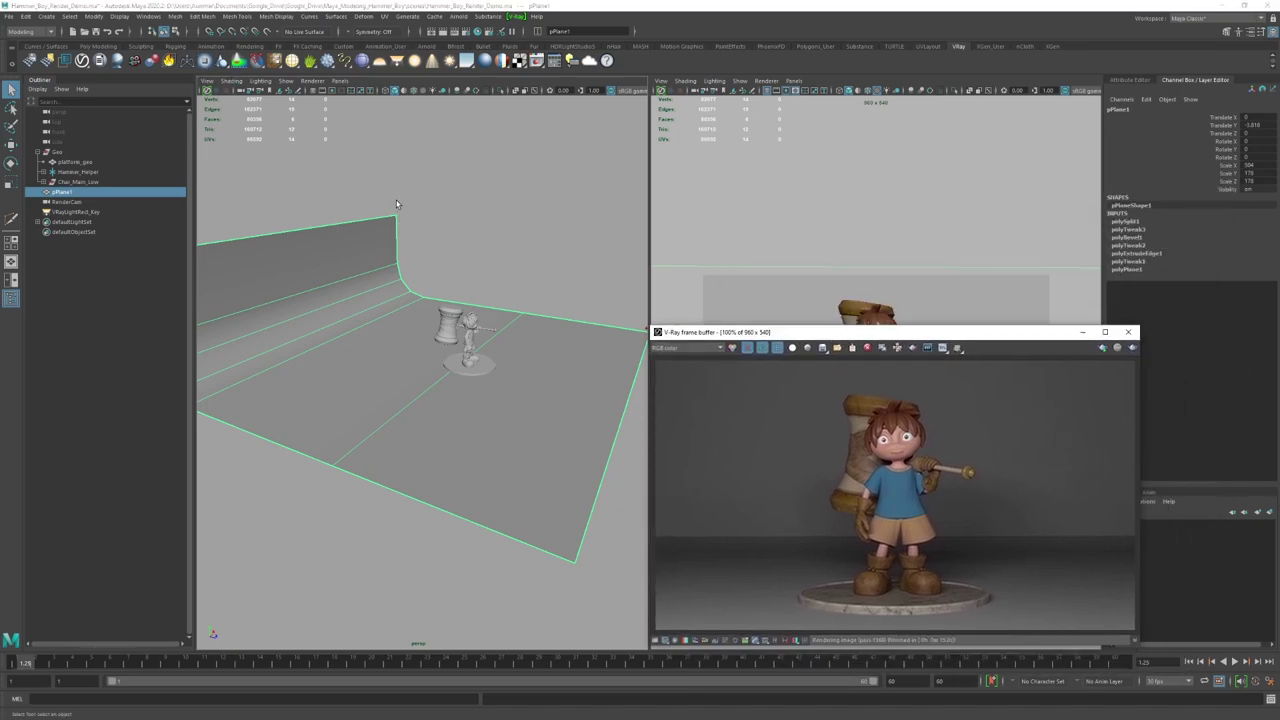
left_click(31, 16)
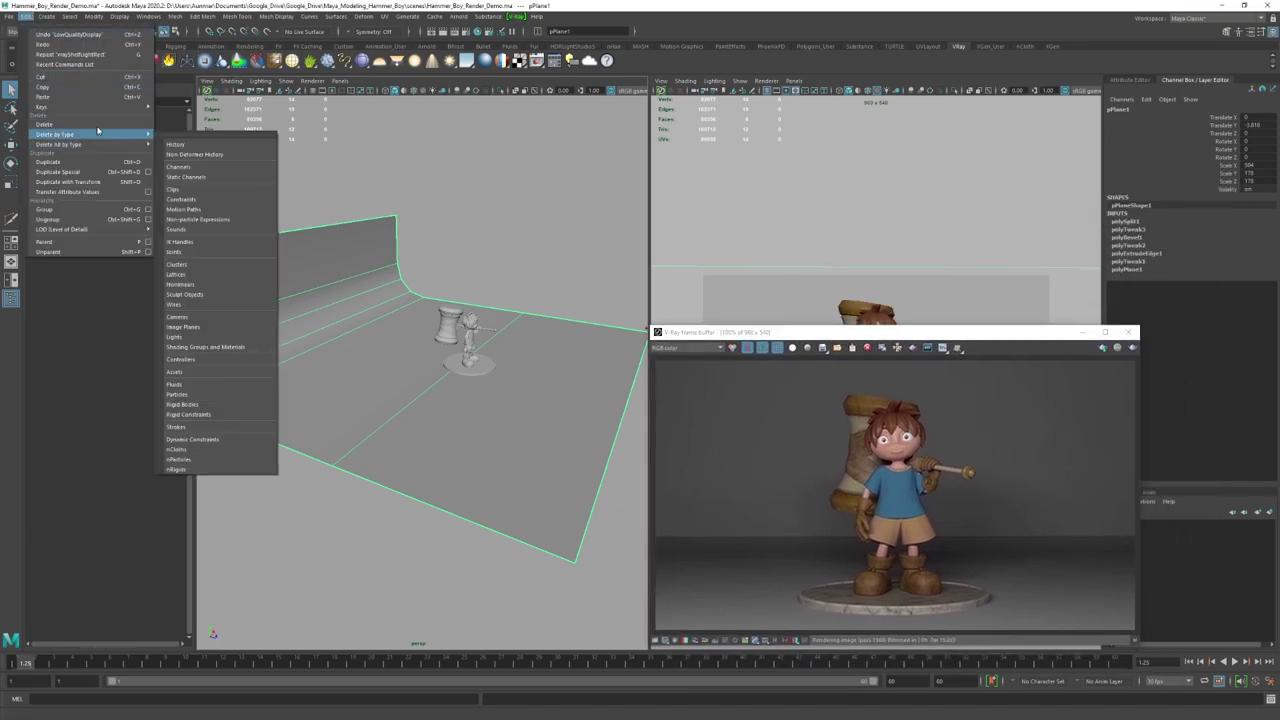
mouse_move(100, 134)
left_click(203, 136)
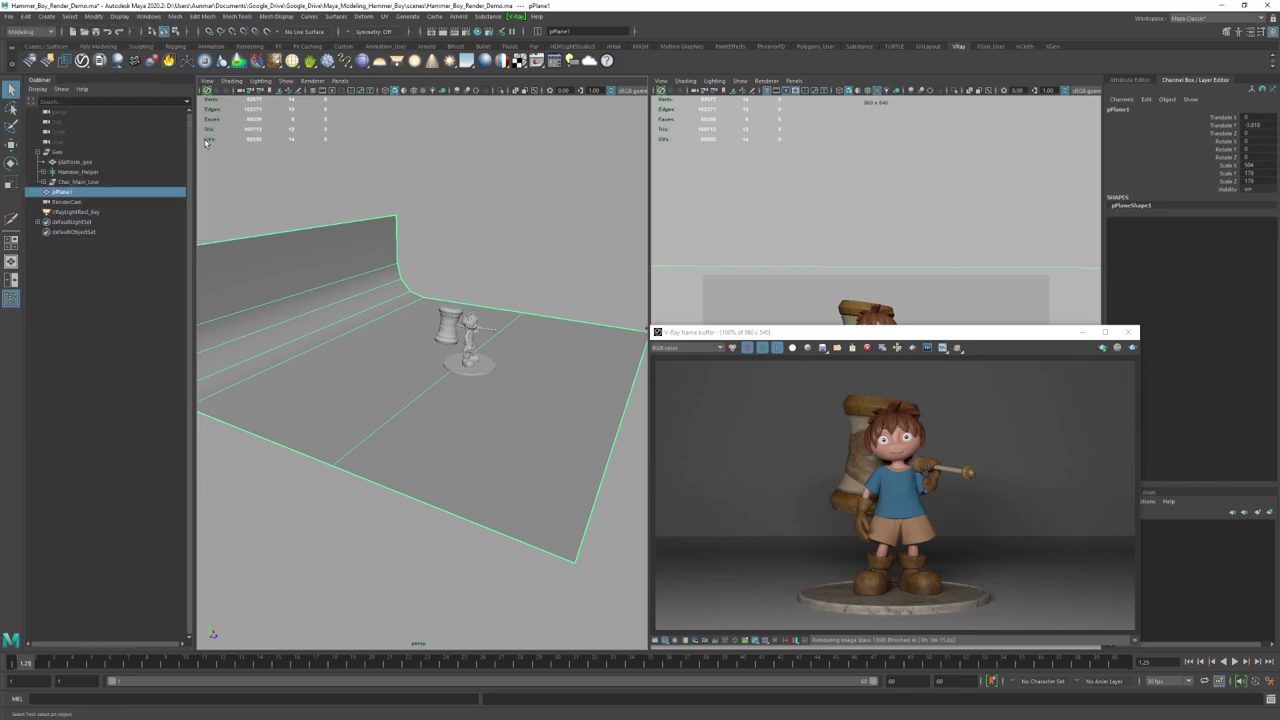
Step: Smooth the backdrop plane's mesh with 2 divisions
left_click_drag(544, 262, 509, 263, "alt")
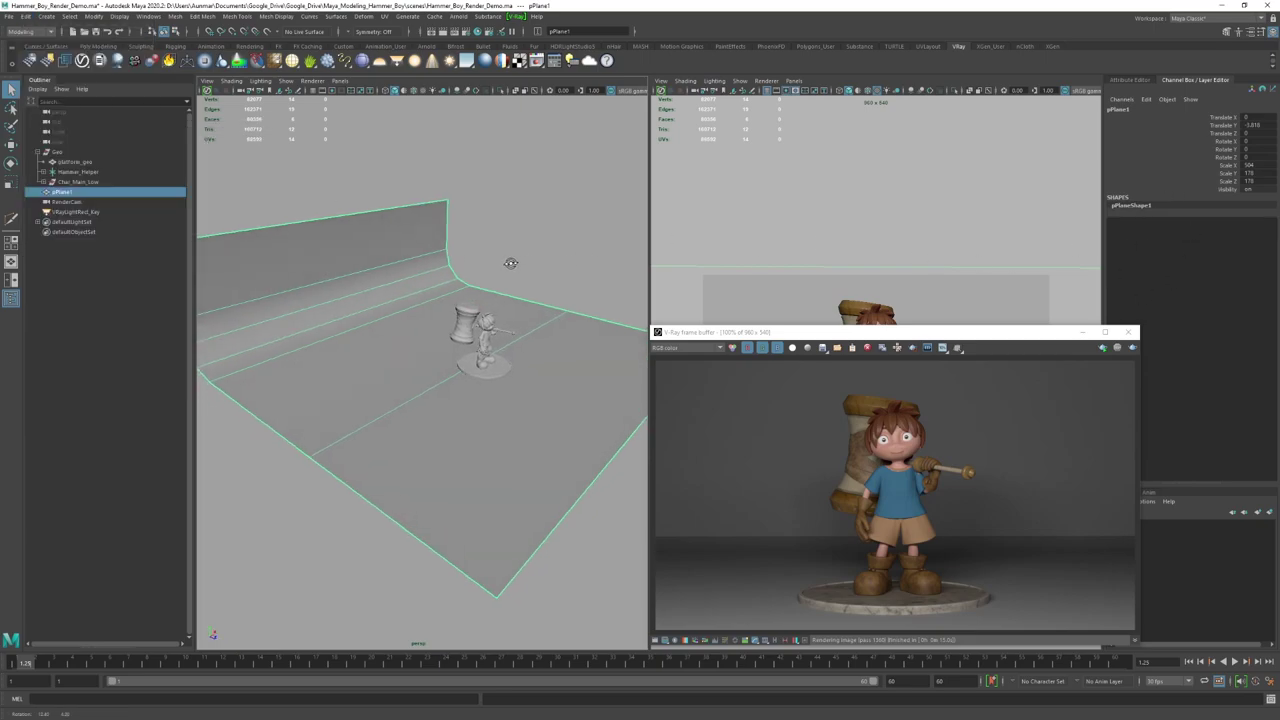
left_click_drag(500, 141, 519, 163, "alt")
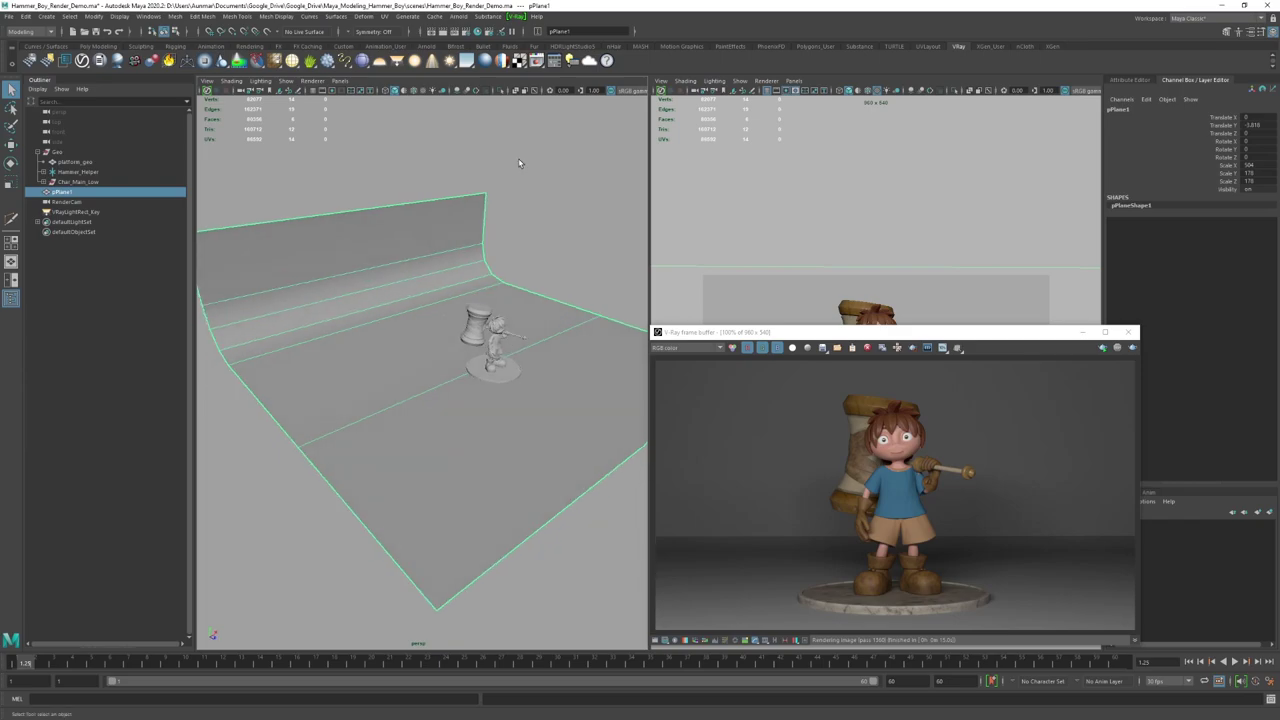
right_click(525, 158, "shift")
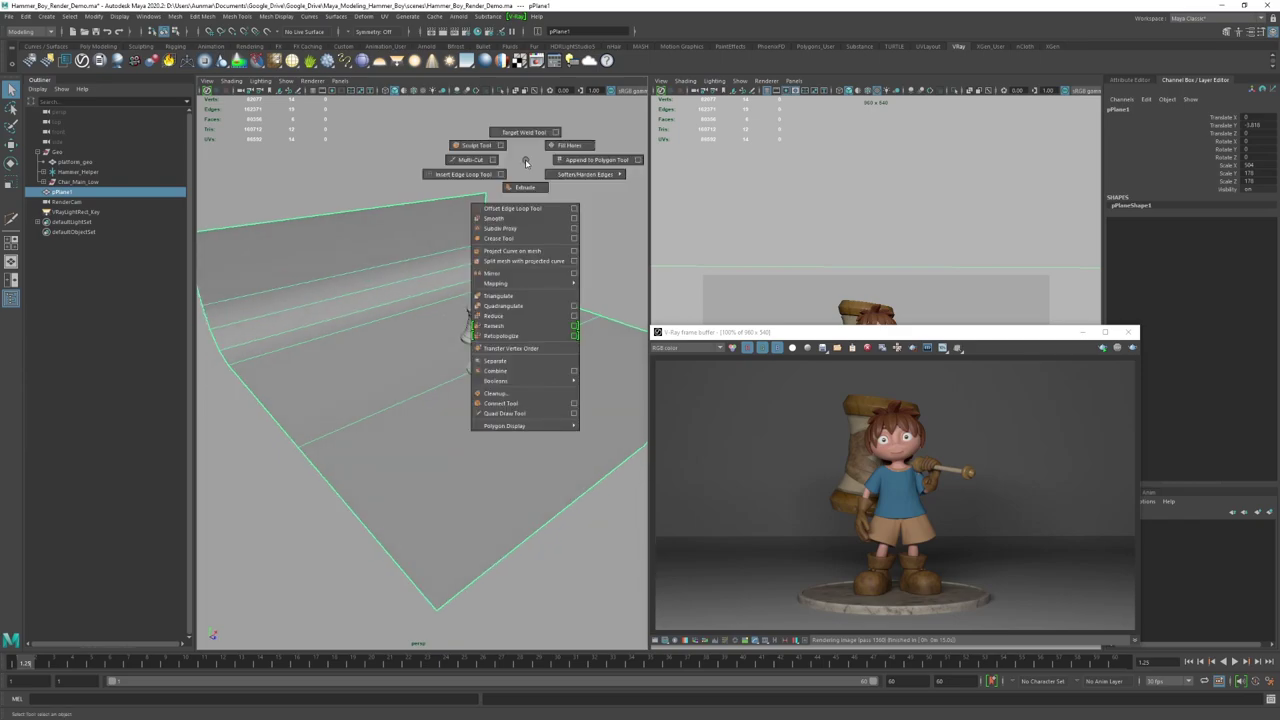
left_click(494, 218)
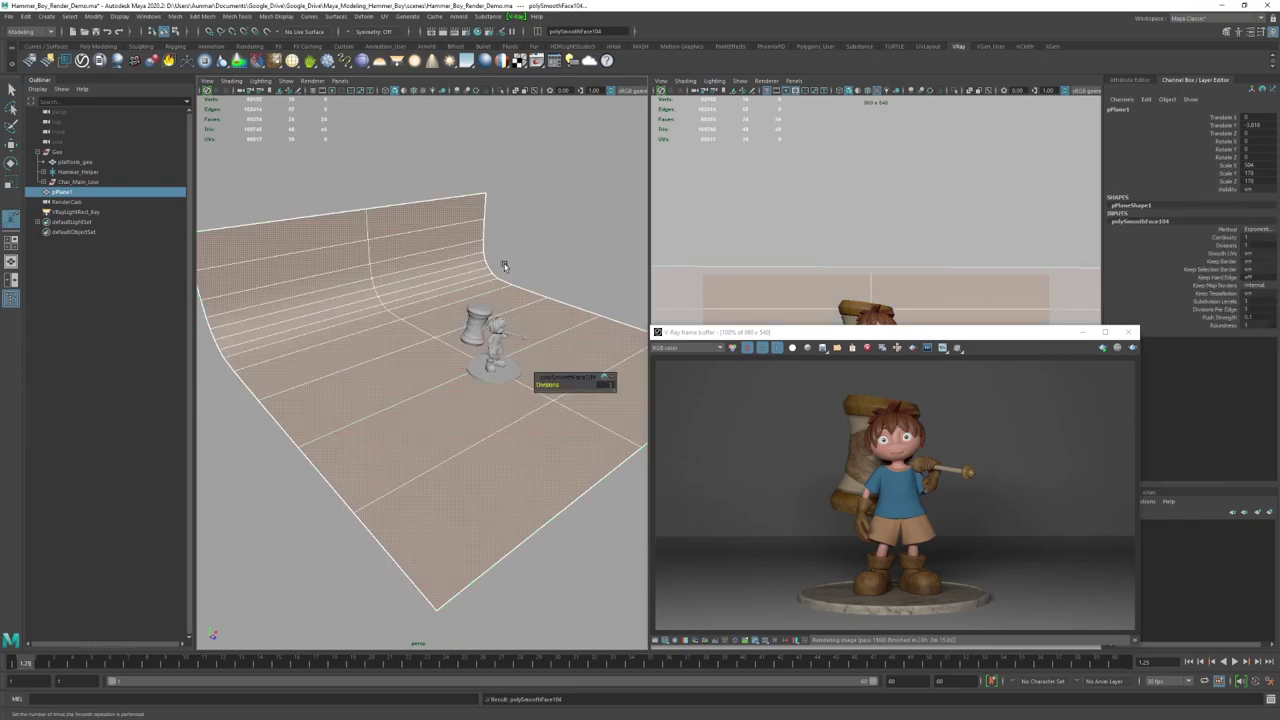
left_click(1247, 245)
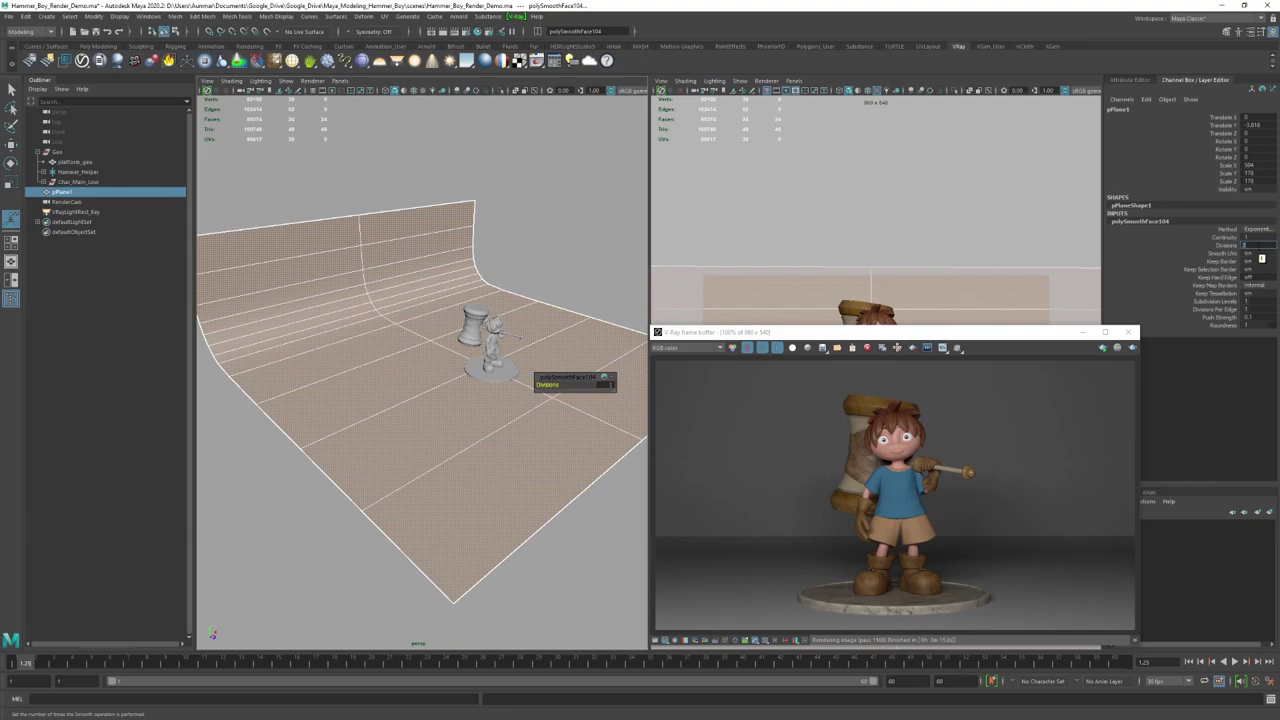
type("2")
key("Return")
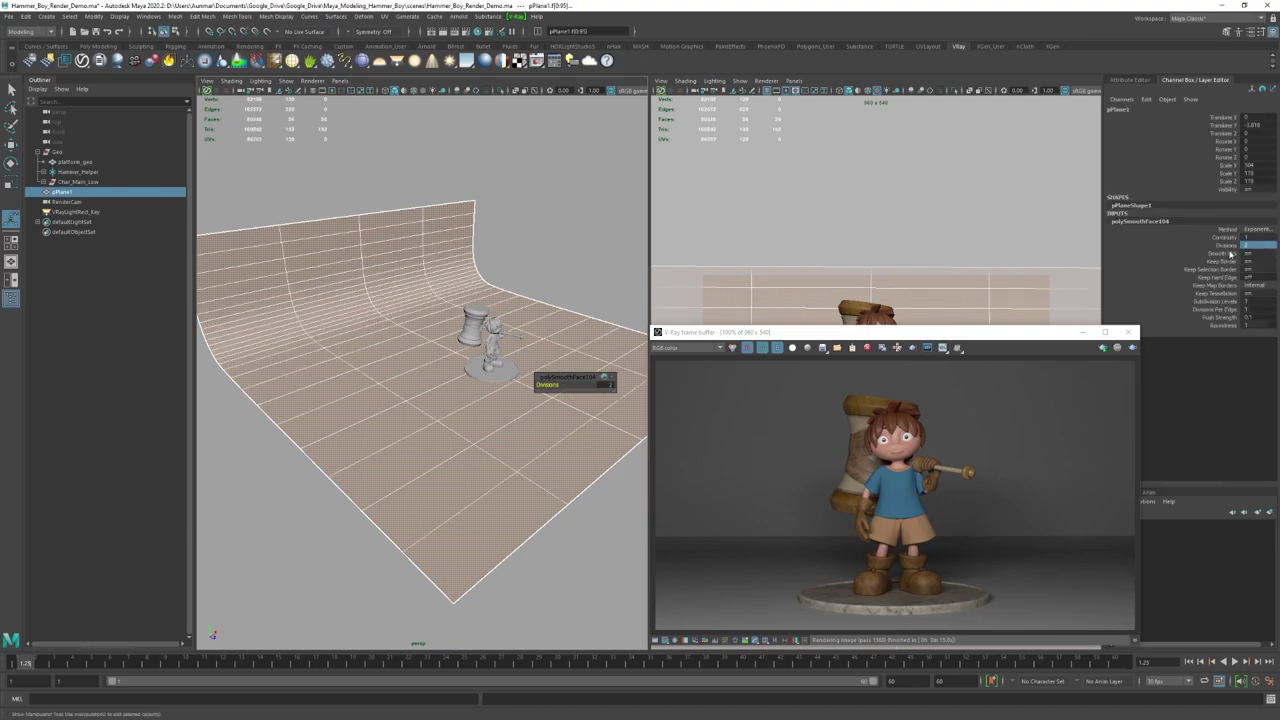
Step: Move the frame buffer clear and assign a new VRay Mtl to the curved backdrop plane
left_click_drag(539, 338, 523, 324, "alt")
key("q")
left_click_drag(901, 338, 879, 192)
left_click_drag(751, 180, 877, 167)
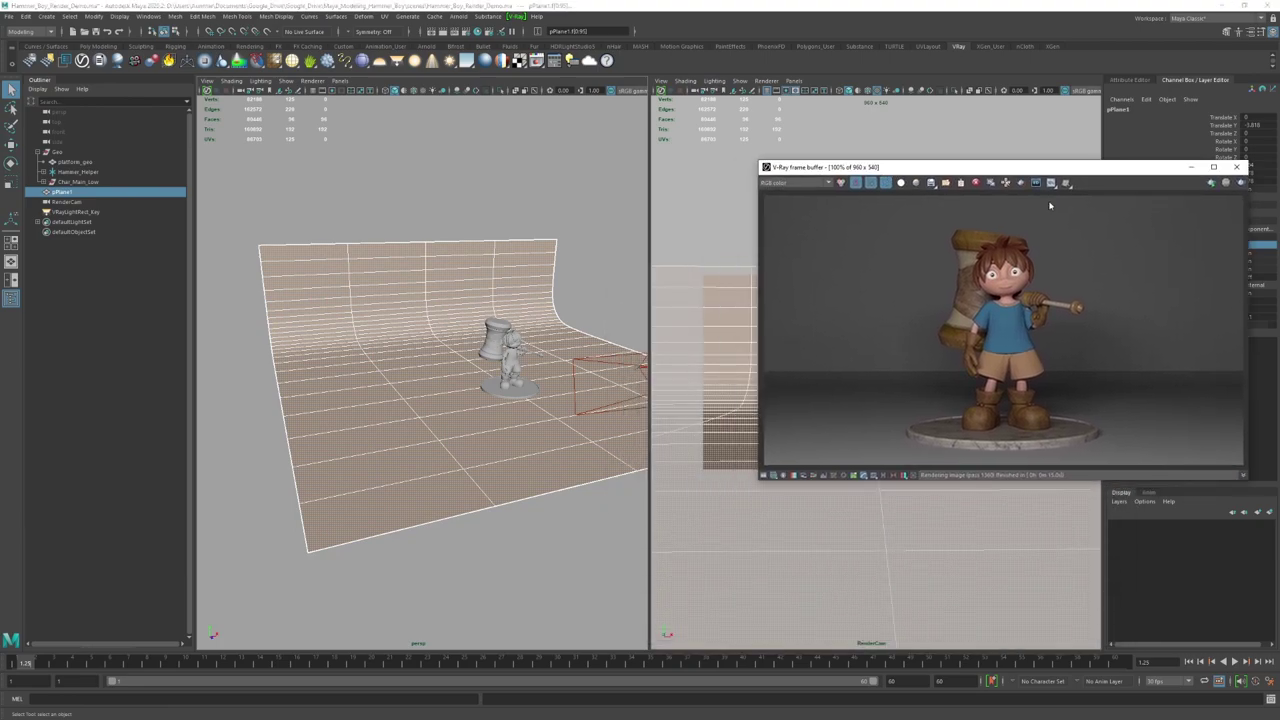
left_click_drag(583, 298, 543, 269, "alt")
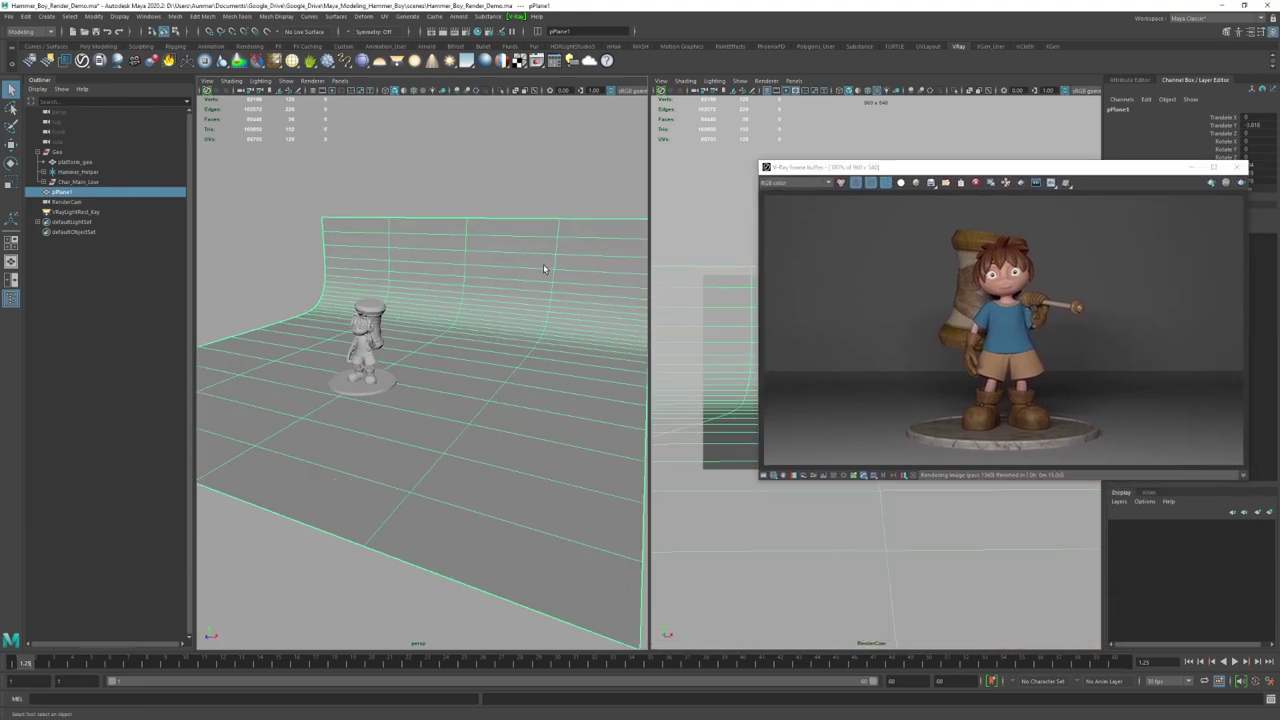
right_click(545, 267)
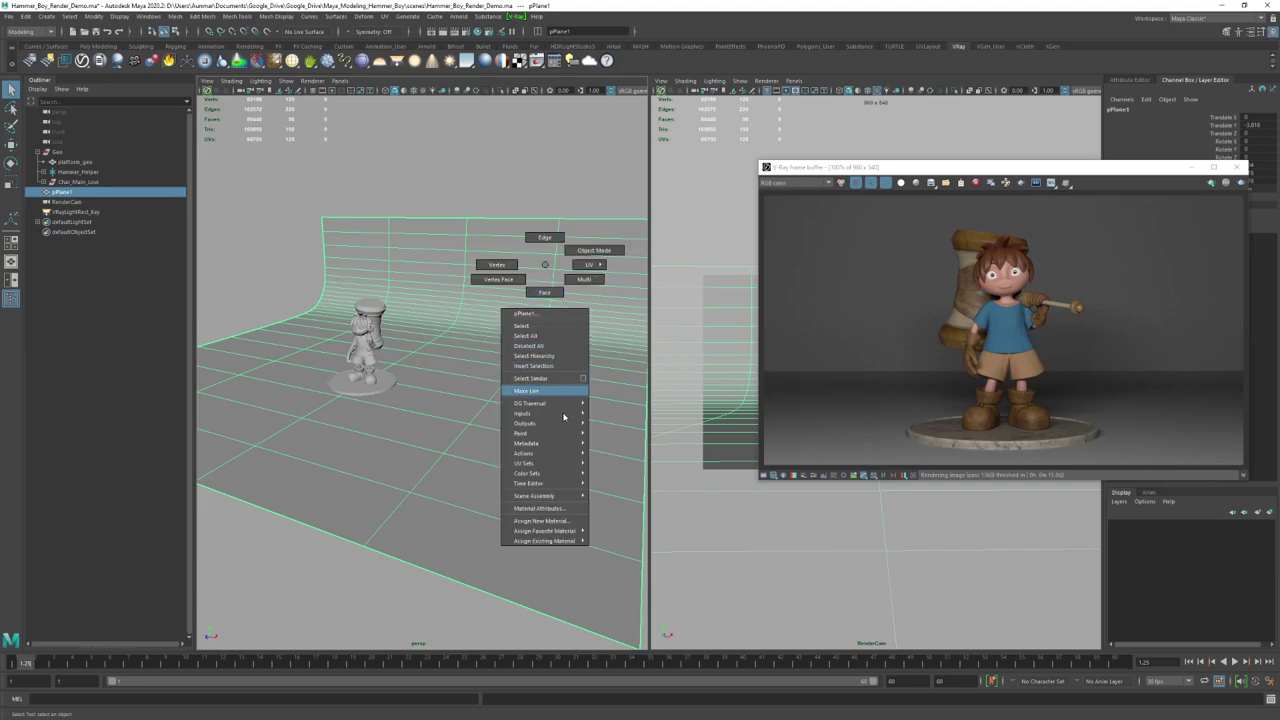
mouse_move(557, 536)
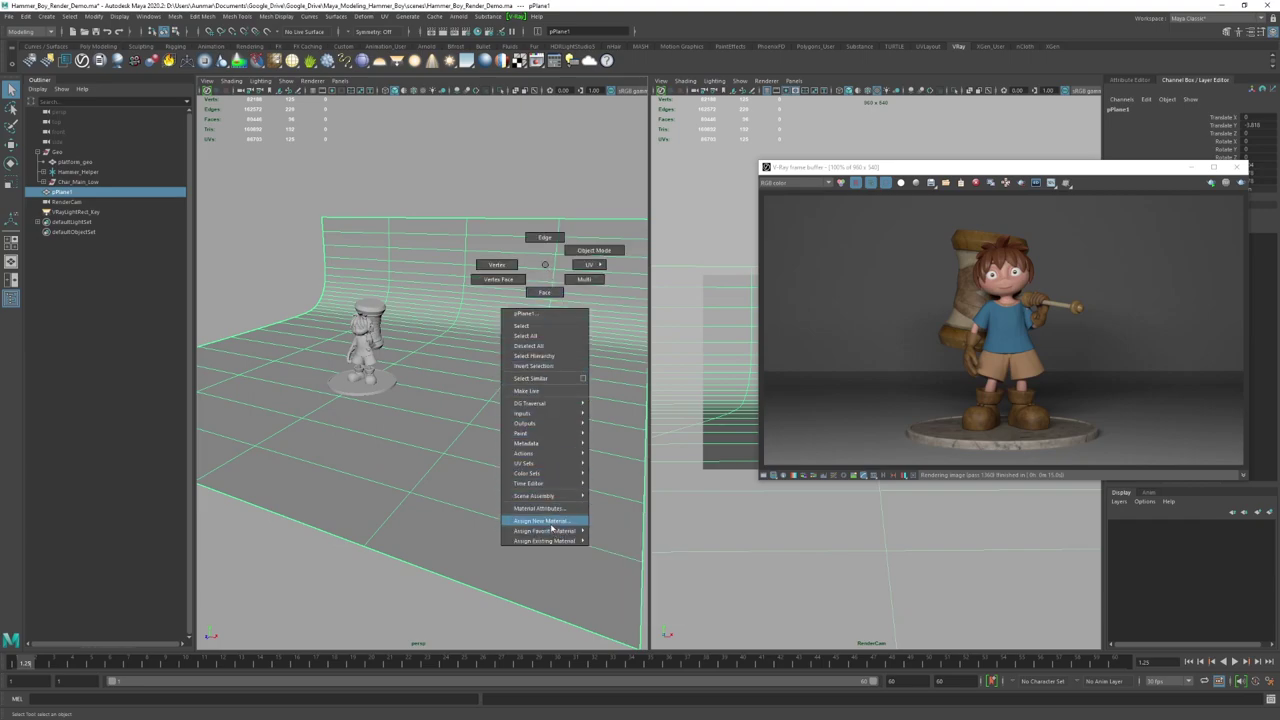
left_click(551, 522)
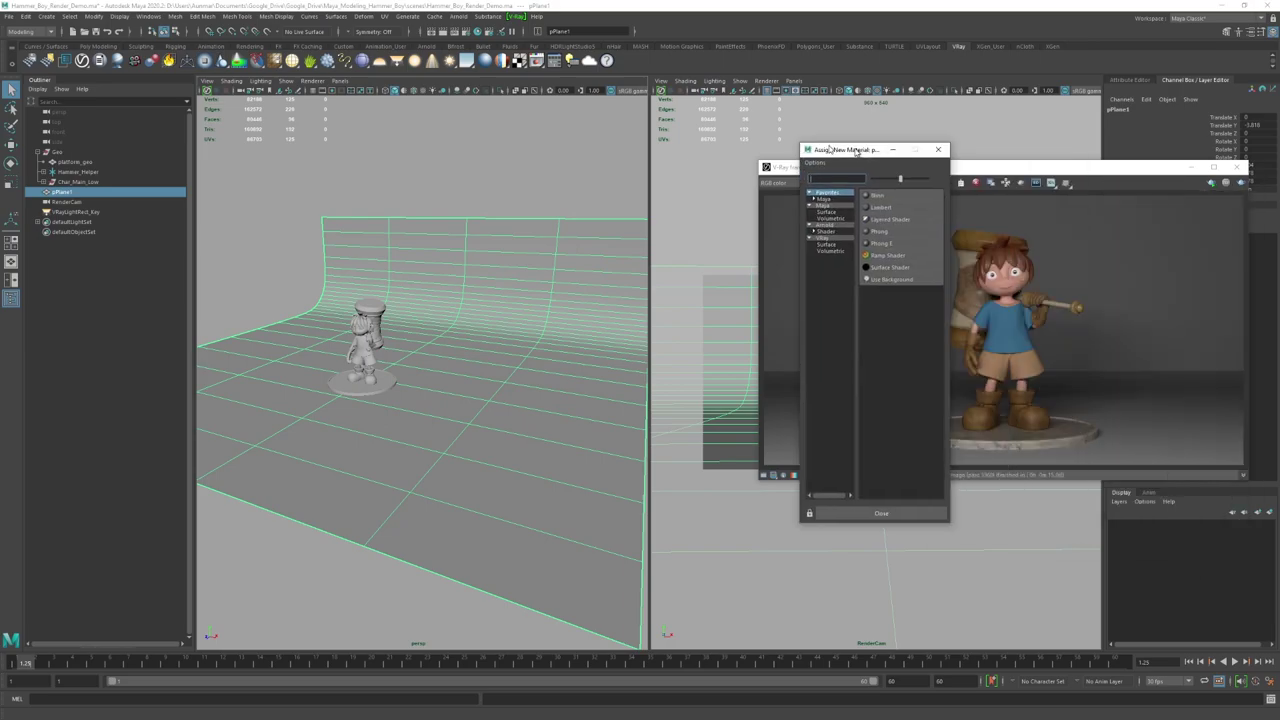
left_click(595, 221)
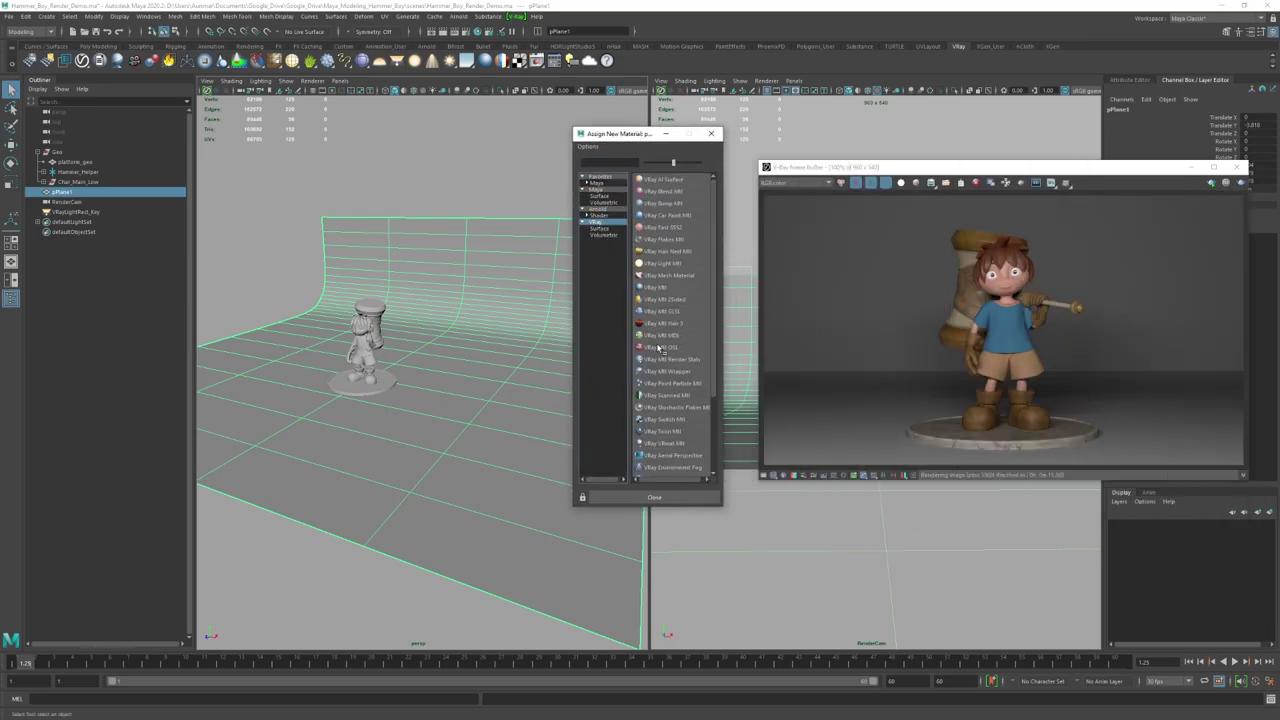
left_click(657, 288)
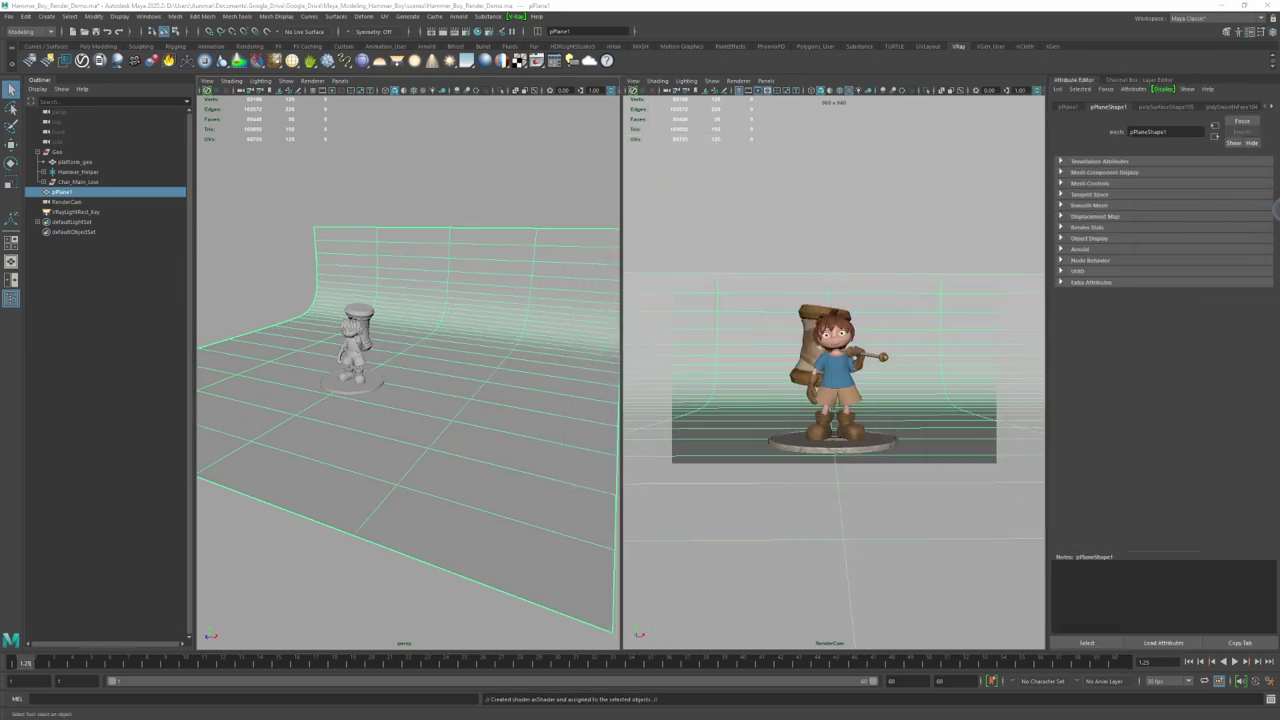
Step: Set the backdrop material's diffuse color to a muted greyish blue
left_click(1271, 106)
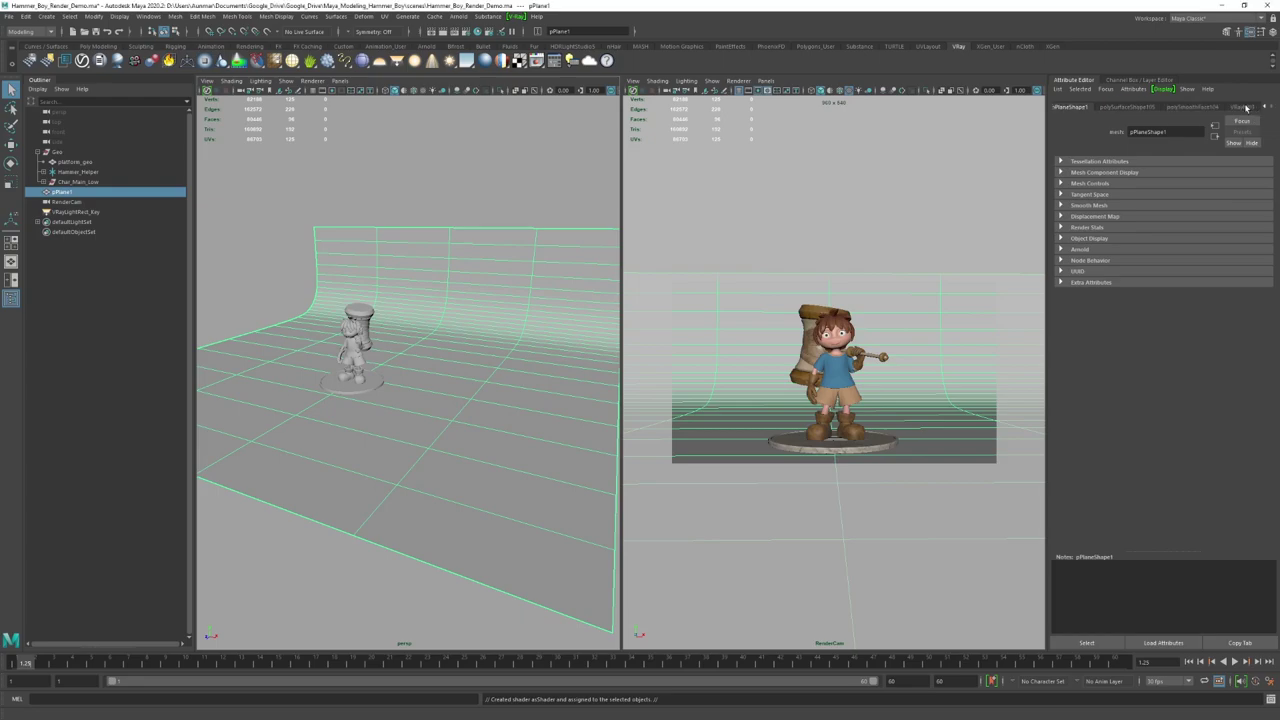
left_click(1143, 218)
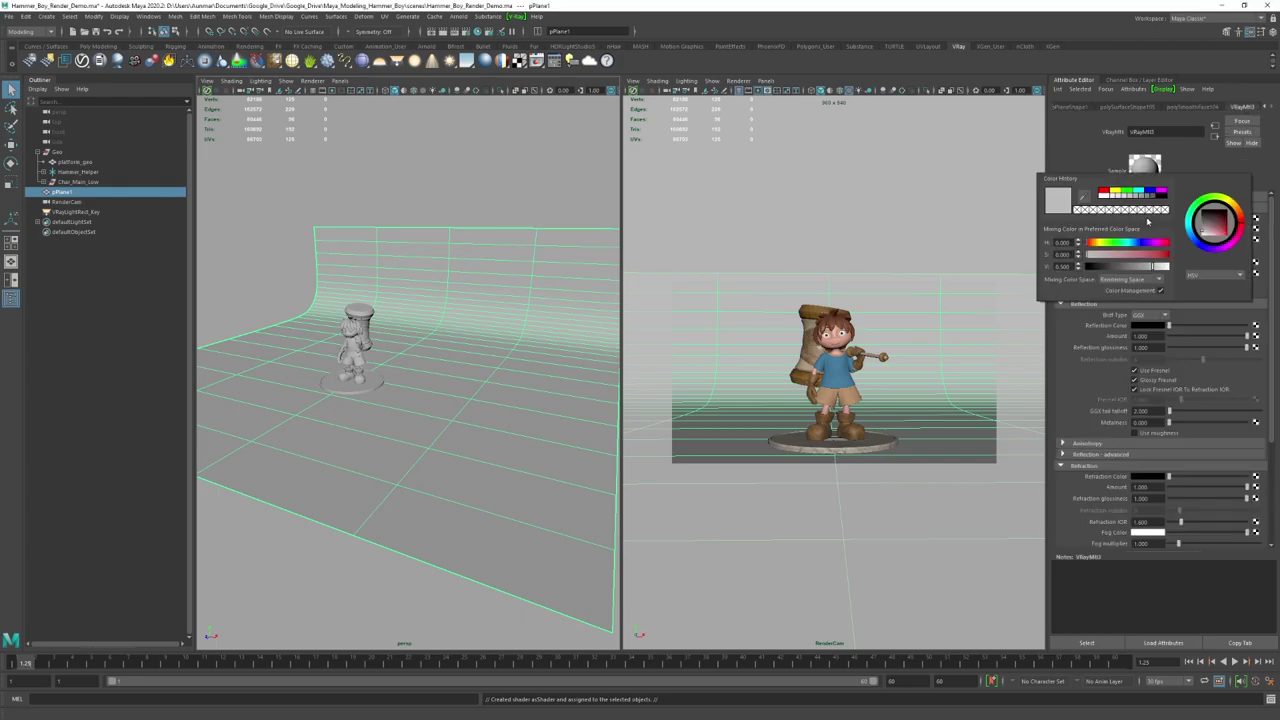
left_click(1129, 244)
left_click_drag(1131, 255, 1155, 270)
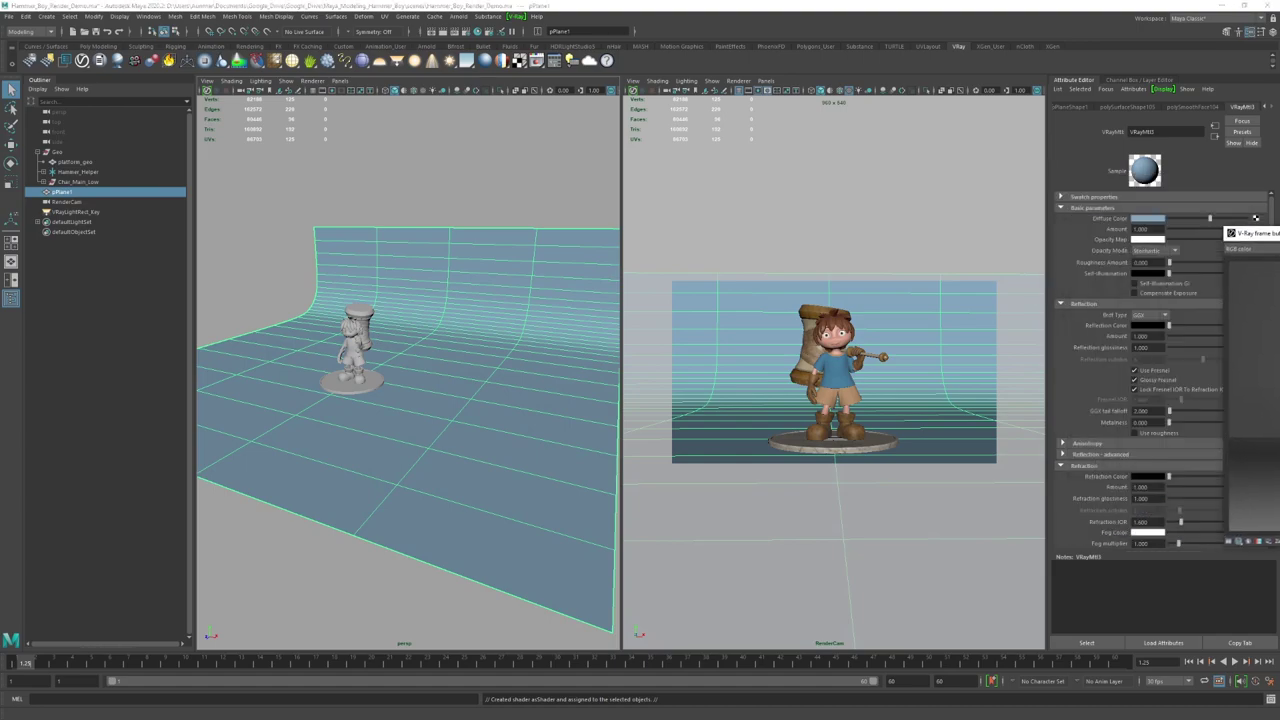
Step: Raise the backdrop material's reflection color to light grey and lower its reflection glossiness to about 0.55
left_click_drag(1172, 330, 1205, 327)
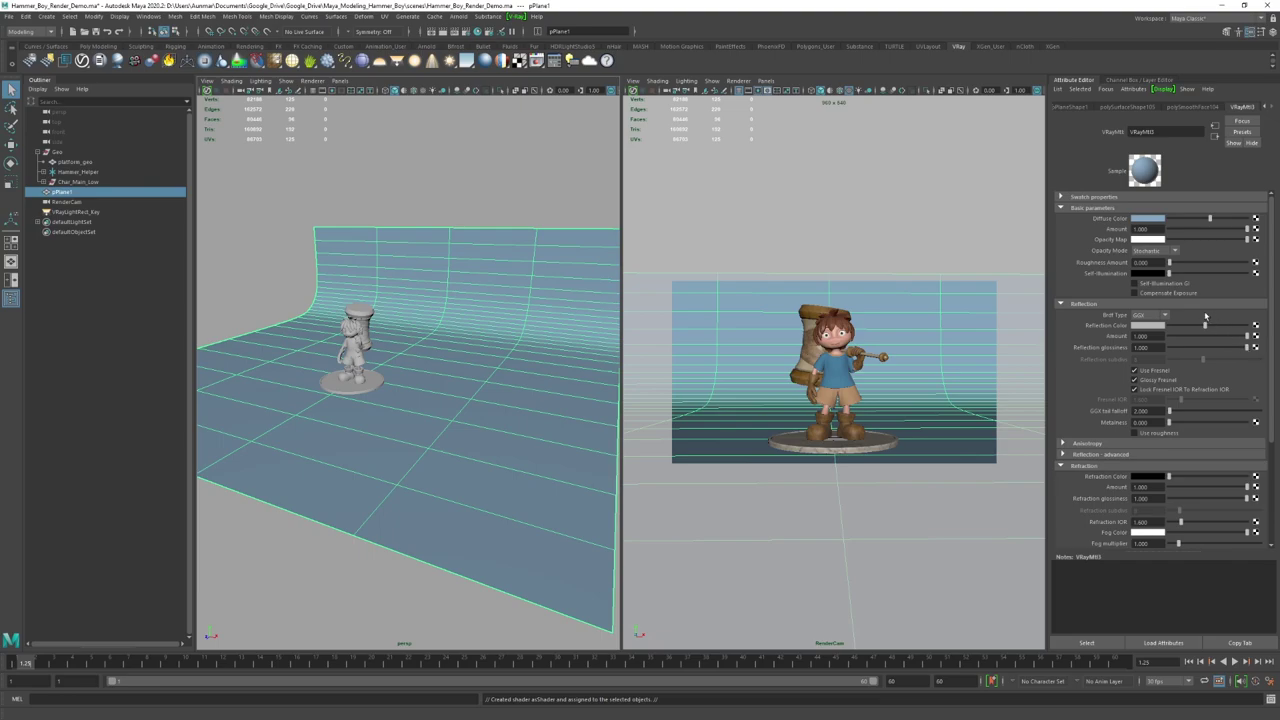
left_click_drag(1206, 325, 1219, 329)
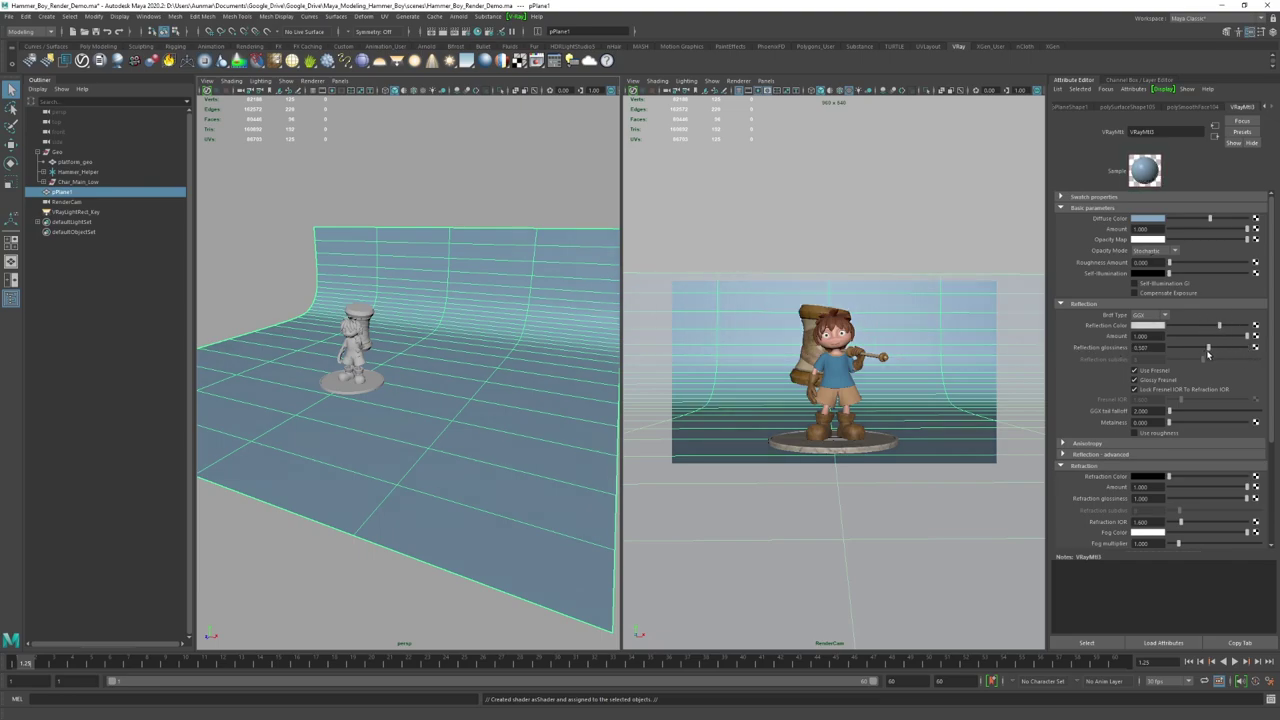
left_click_drag(1212, 348, 1213, 354)
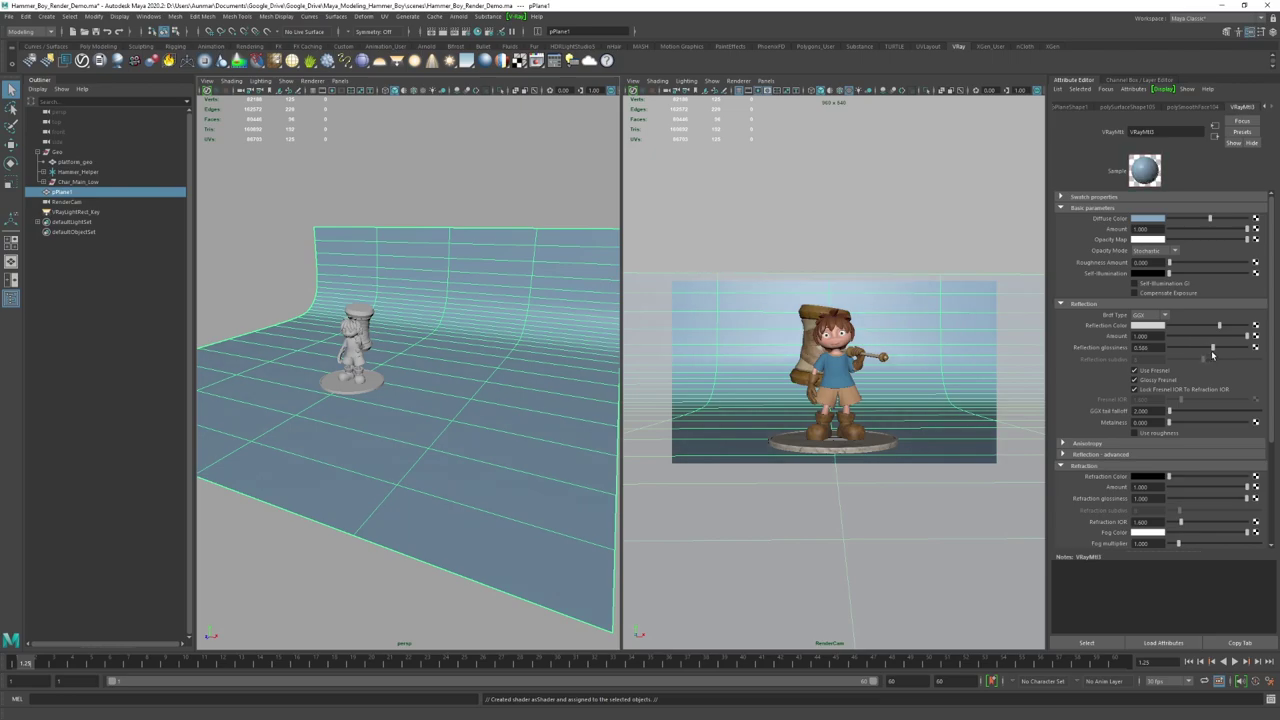
Step: Render the scene with the blue backdrop in the V-Ray frame buffer, stop it once clear, and move the buffer aside
left_click_drag(1279, 212, 850, 153)
left_click(1005, 170)
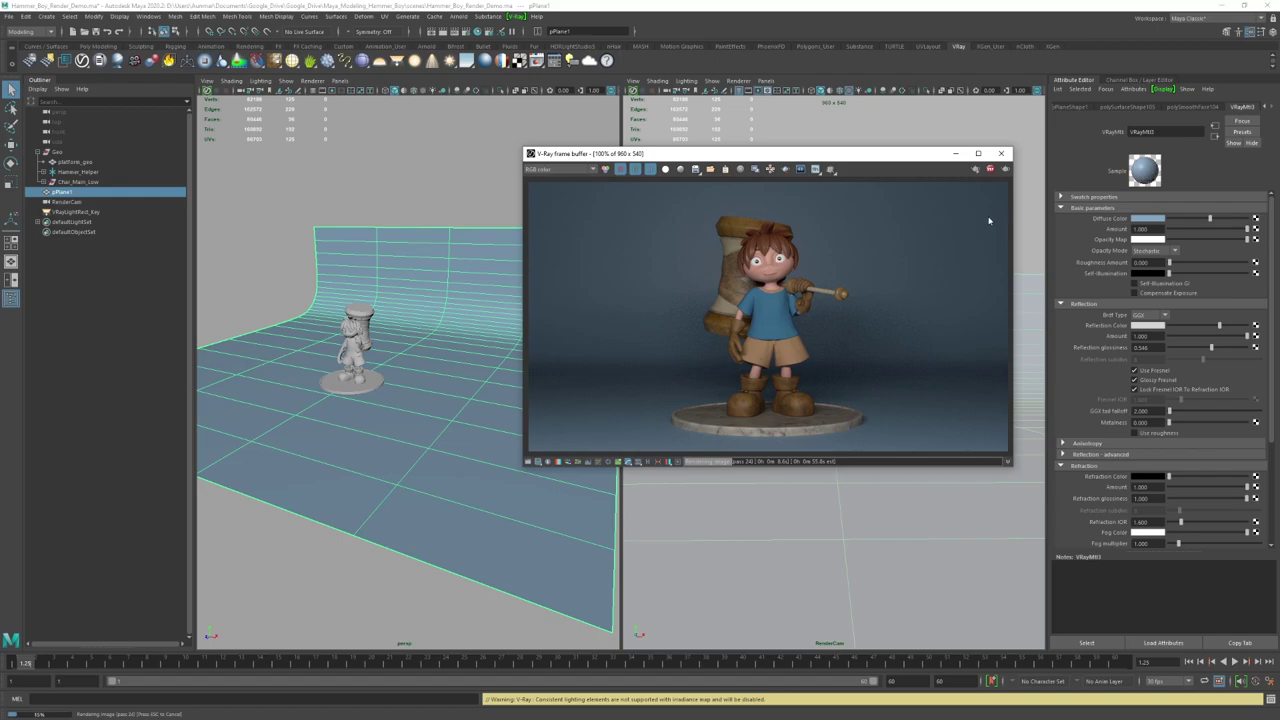
left_click(990, 170)
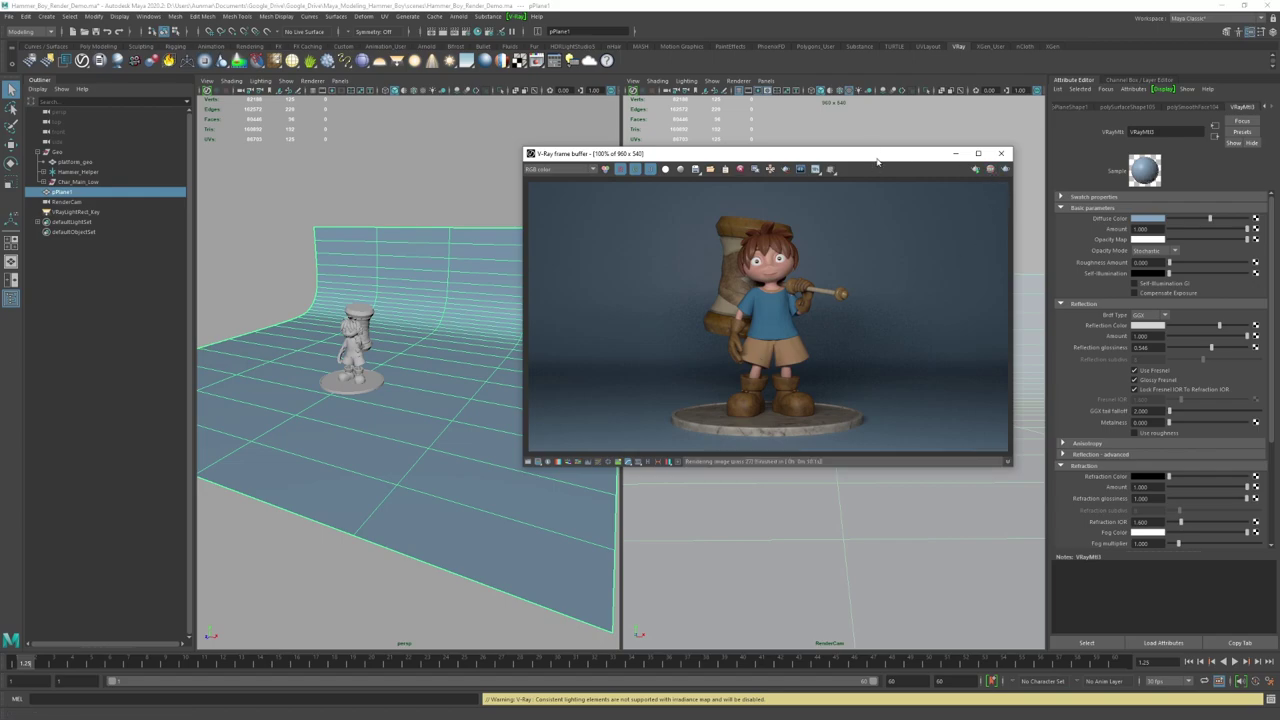
left_click_drag(877, 160, 1279, 380)
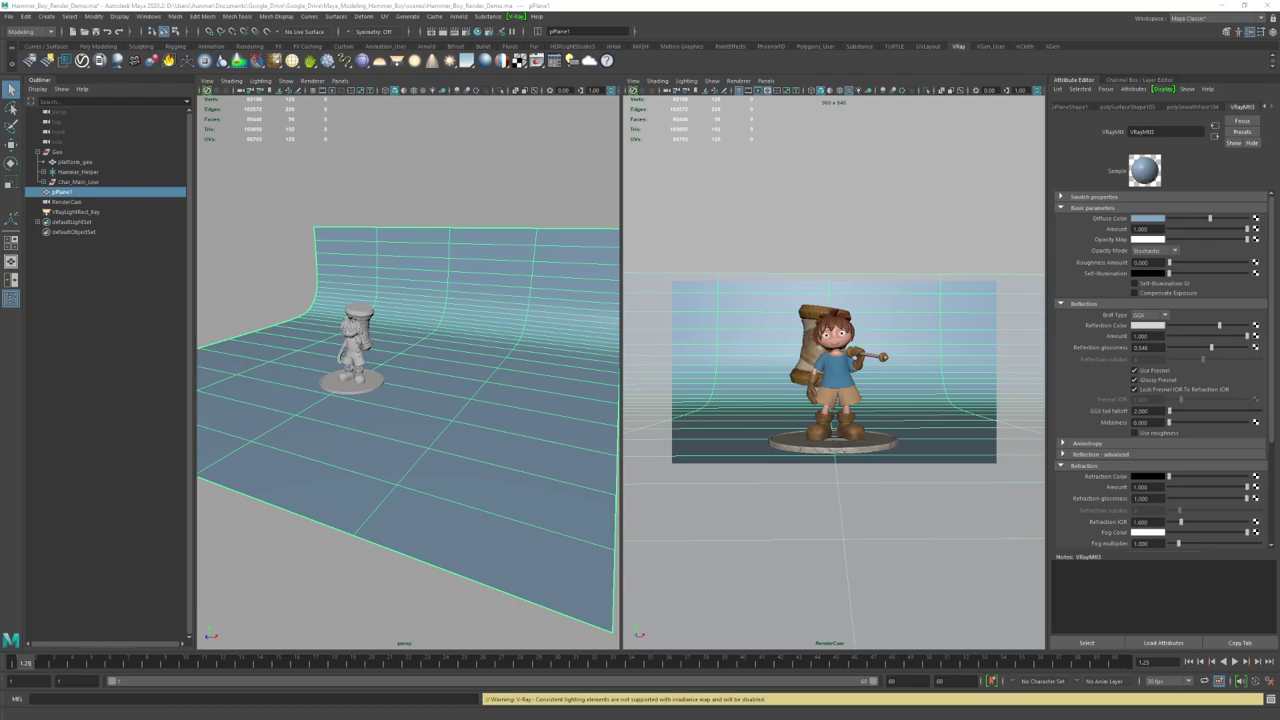
Step: Select the VRayLightRect_Key light in front of the backdrop and duplicate it
left_click_drag(430, 322, 458, 323, "alt")
right_click_drag(458, 323, 410, 339, "alt")
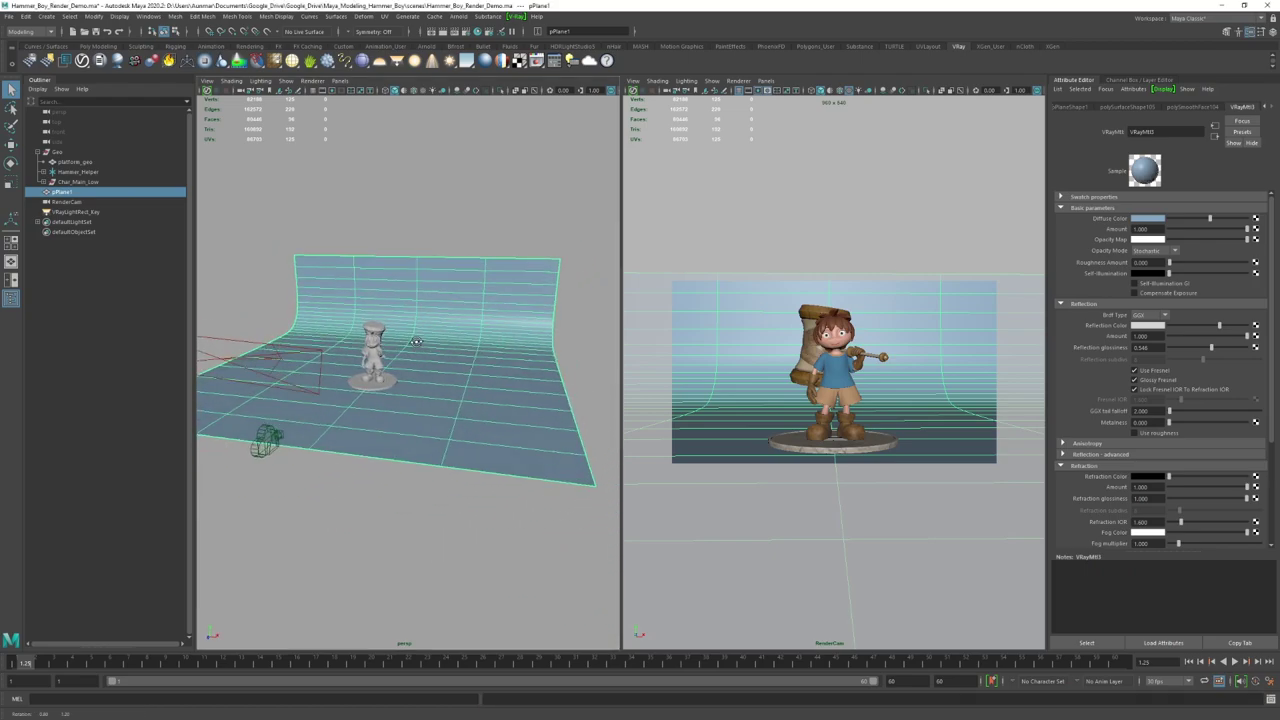
left_click(251, 358)
left_click_drag(343, 342, 398, 351, "alt")
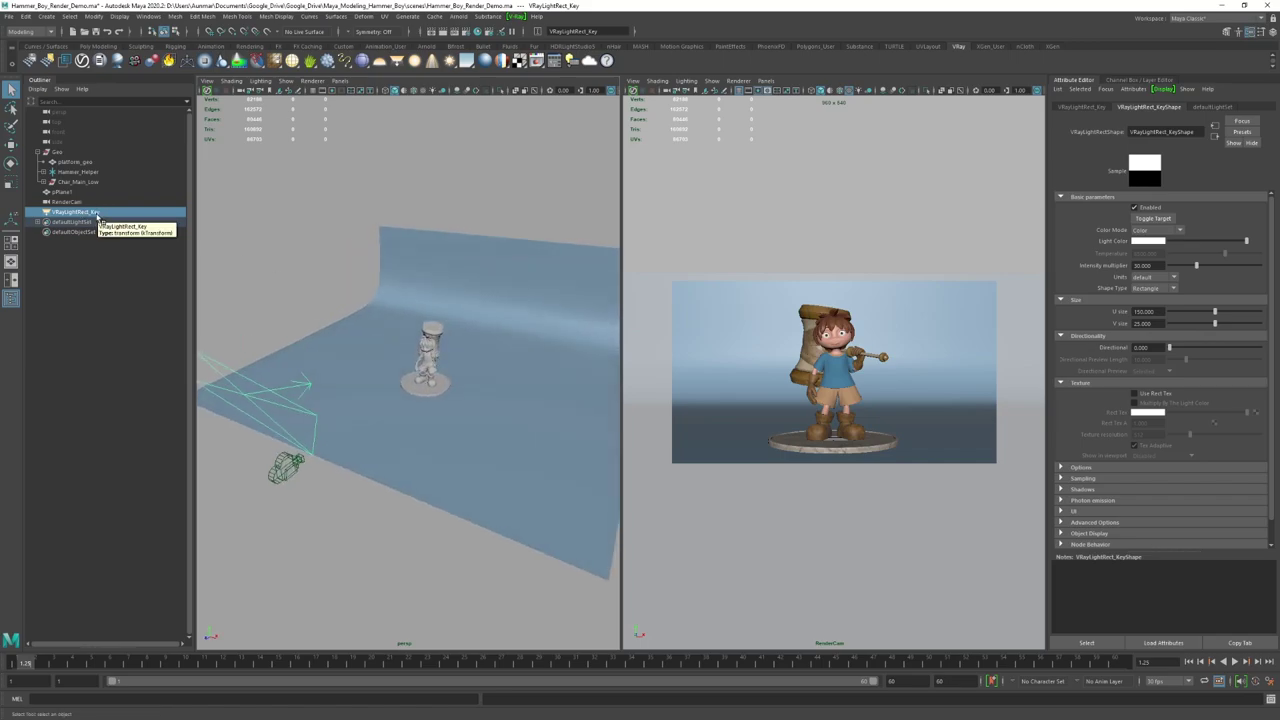
left_click_drag(393, 311, 427, 340, "alt")
key("ctrl+d")
Step: Turn the duplicated rectangle light sideways and move it out to the camera-left side of the character
key("w")
key("e")
key("ctrl+z")
scroll(438, 396, "up", 3)
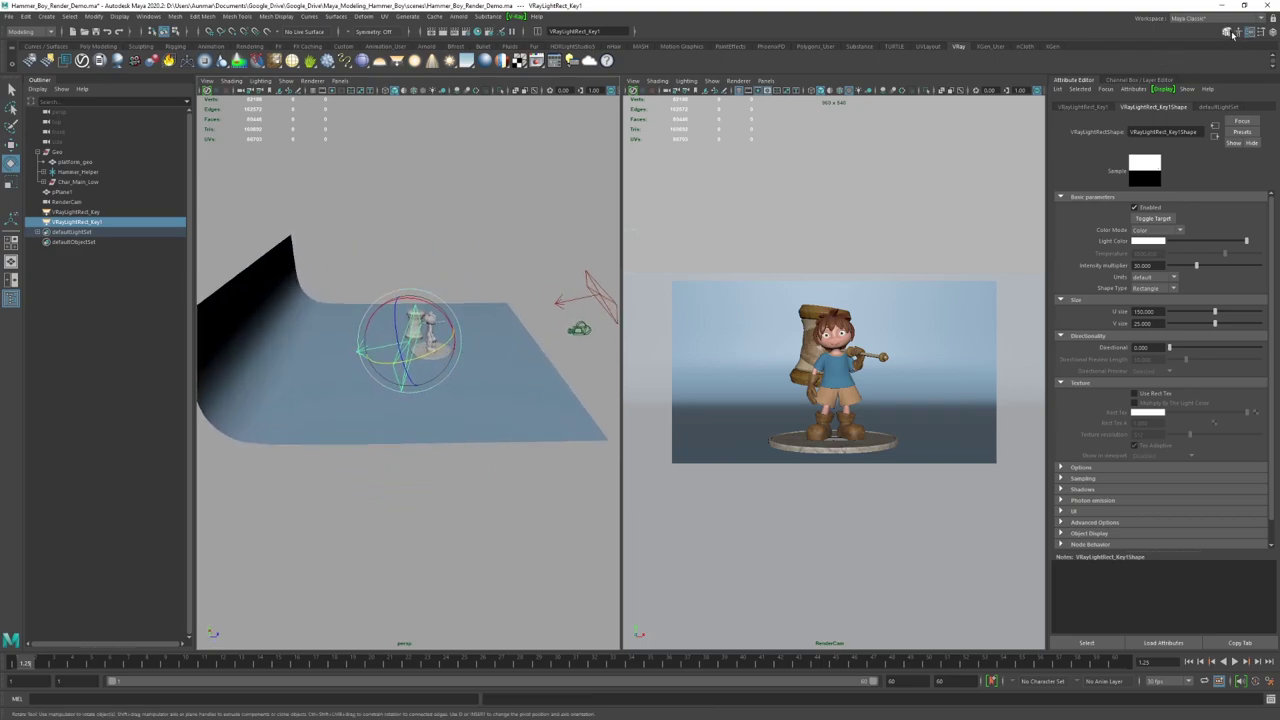
left_click_drag(428, 350, 374, 358, "alt")
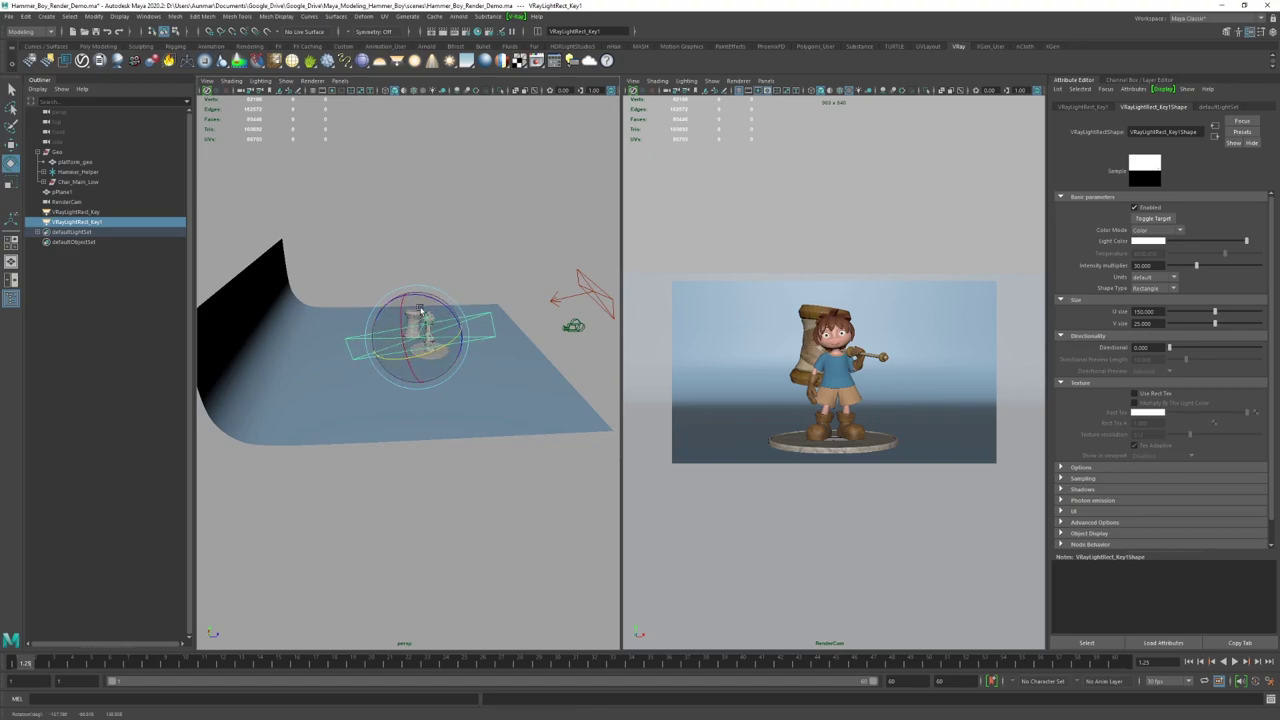
left_click_drag(420, 308, 409, 302)
left_click_drag(458, 369, 502, 368, "alt")
key("w")
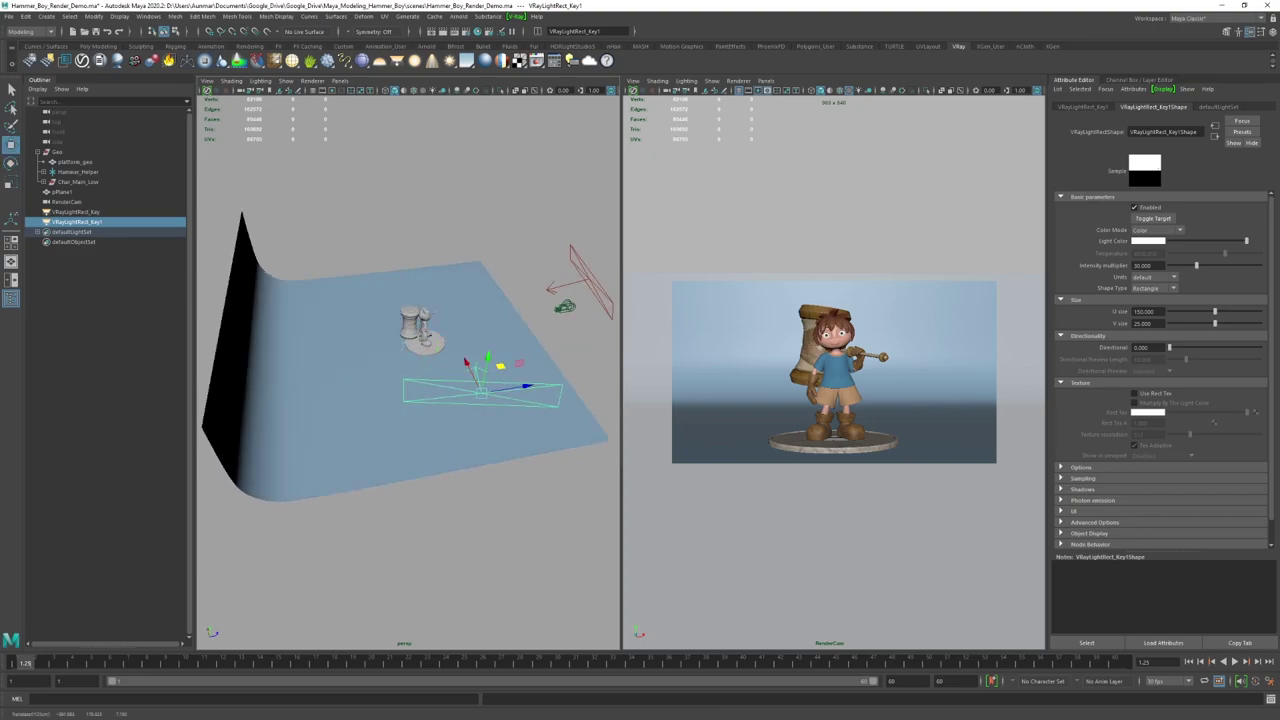
Step: Adjust the duplicated side light's rotation and position so it faces the character
left_click_drag(525, 397, 432, 408, "alt")
key("e")
left_click_drag(354, 445, 371, 440)
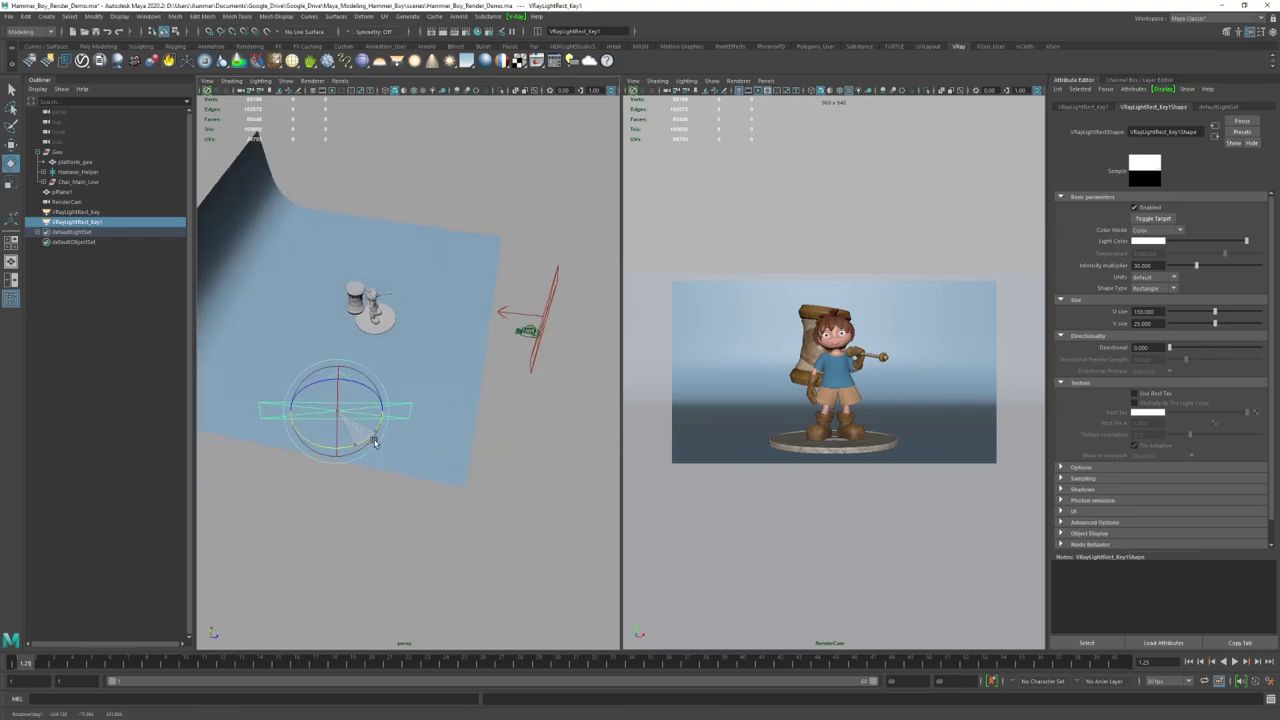
key("w")
left_click_drag(380, 390, 403, 383)
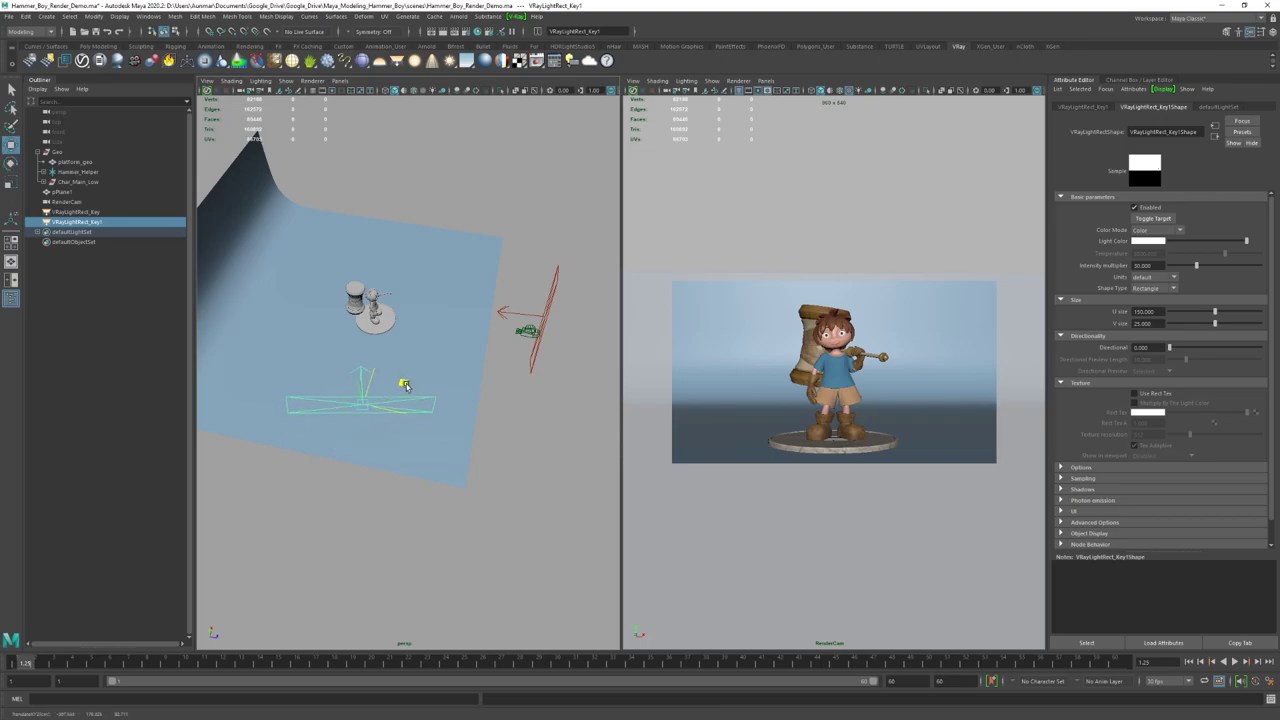
Step: Select the key light and set its intensity multiplier to 45, bringing the frame buffer back into view
left_click_drag(540, 350, 432, 434, "alt")
left_click(432, 434)
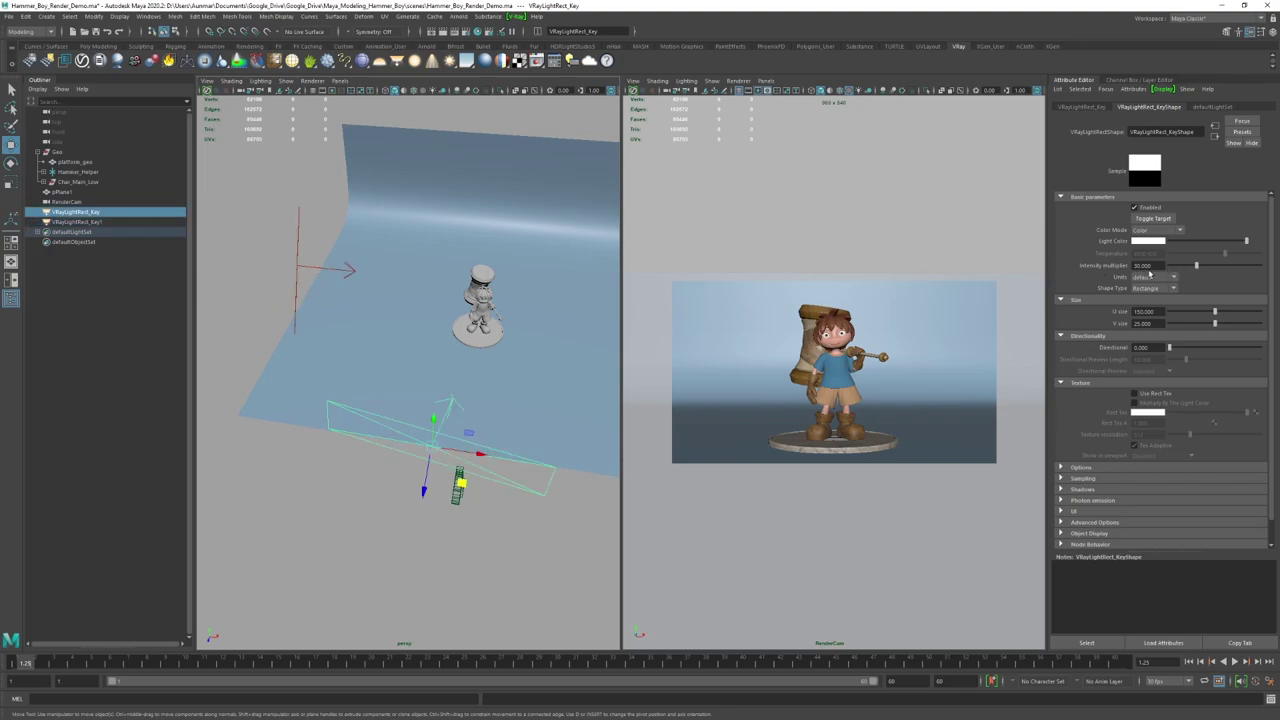
left_click_drag(1279, 330, 798, 346)
type("45")
key("Return")
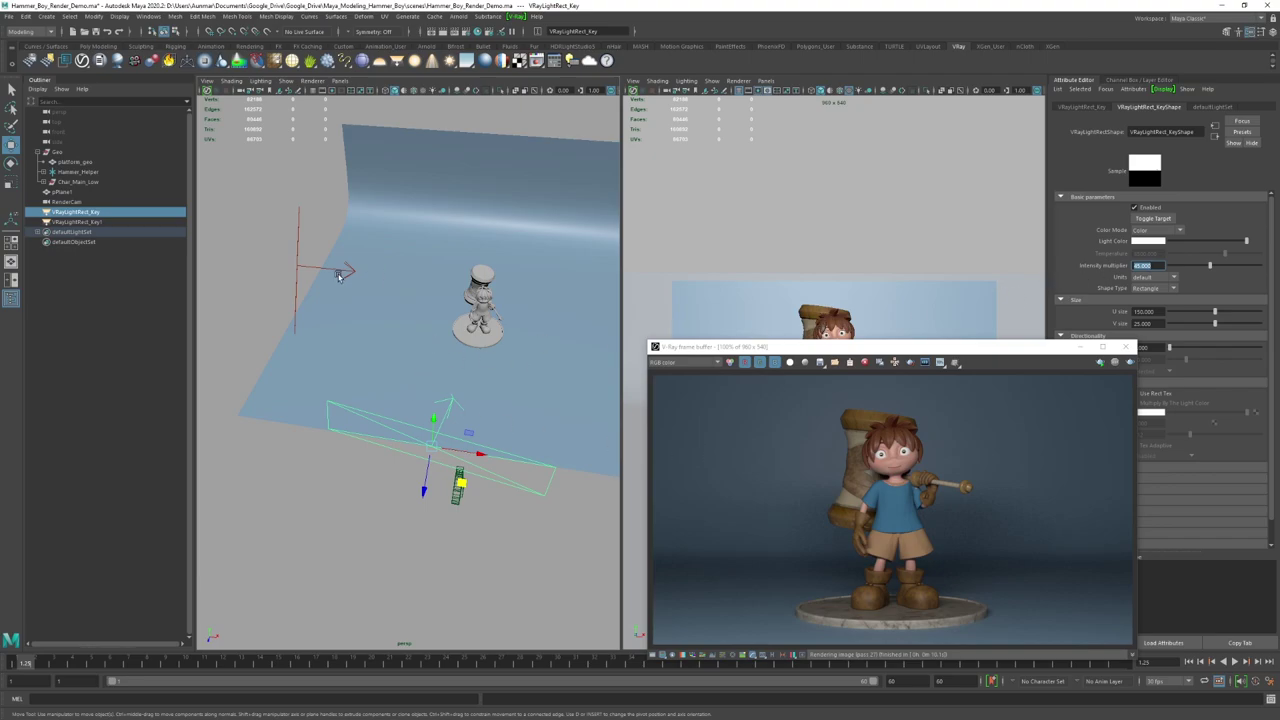
Step: Select the duplicated side light and run a V-Ray test render with both lights
left_click(298, 267)
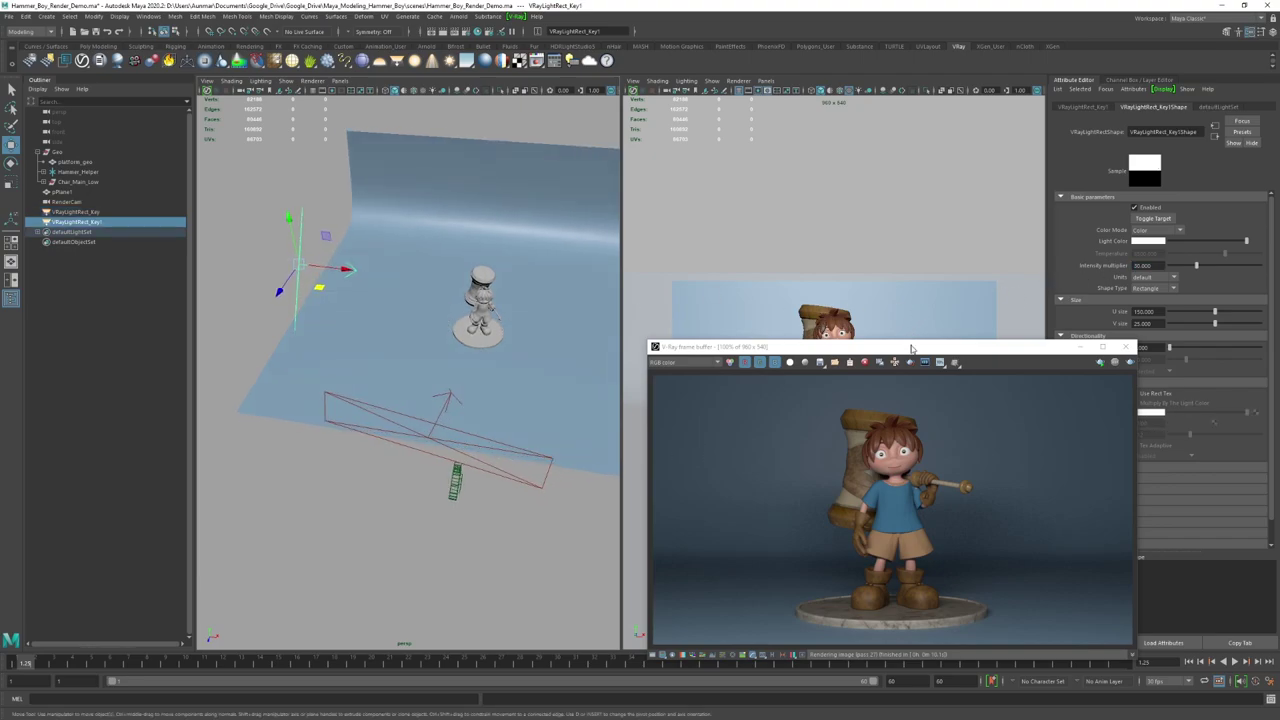
left_click_drag(910, 347, 814, 235)
left_click(1034, 251)
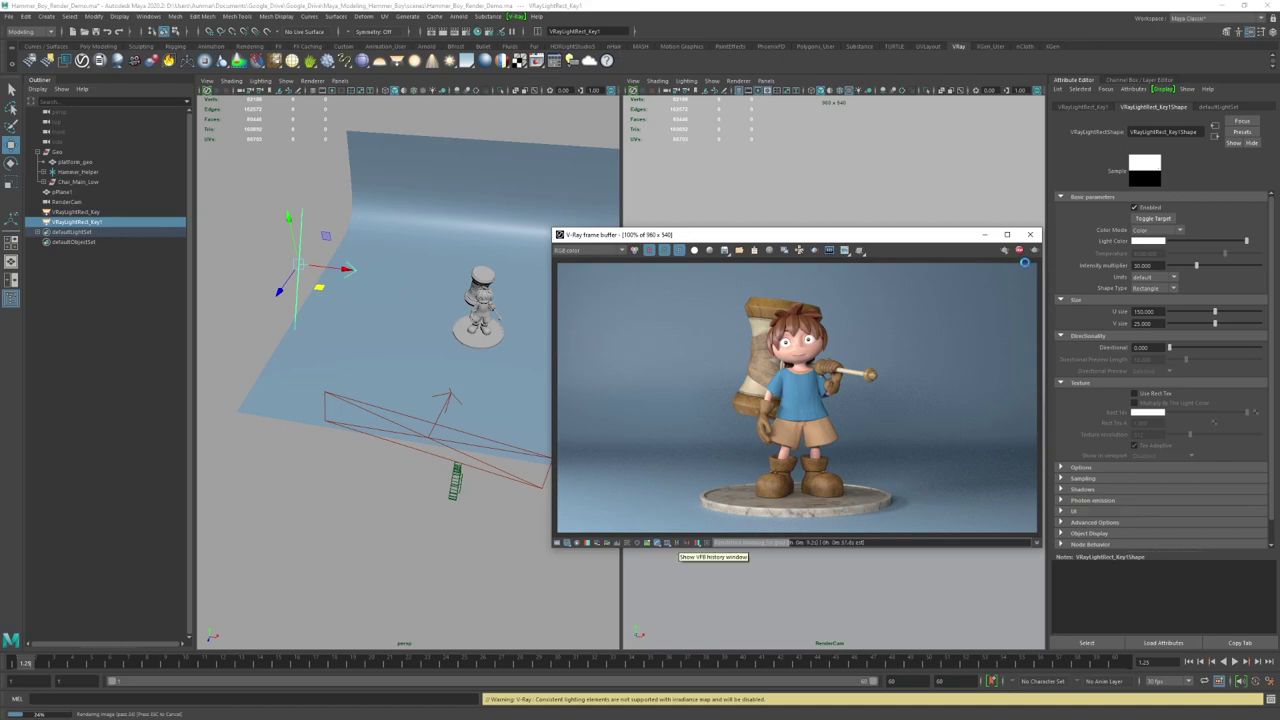
Step: Open the frame buffer's render history, compare the latest render with the previous one, and inspect the character up close
left_click(677, 543)
left_click(500, 323)
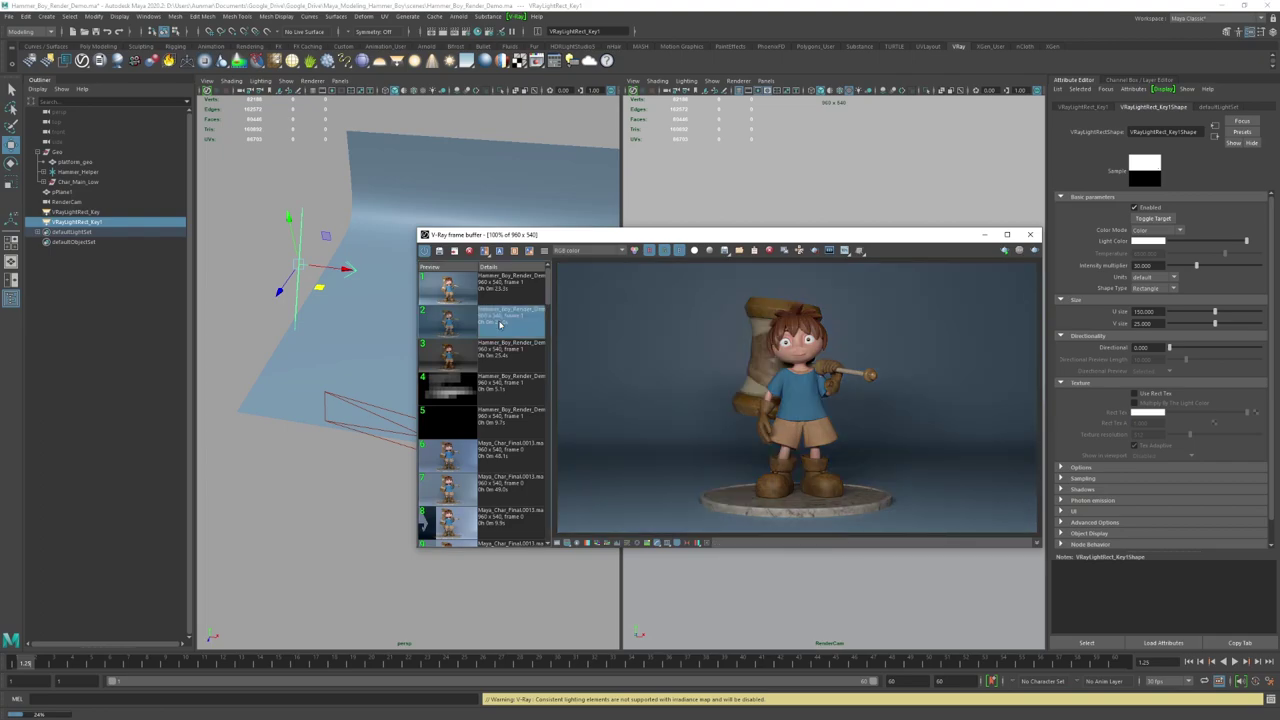
left_click(503, 298)
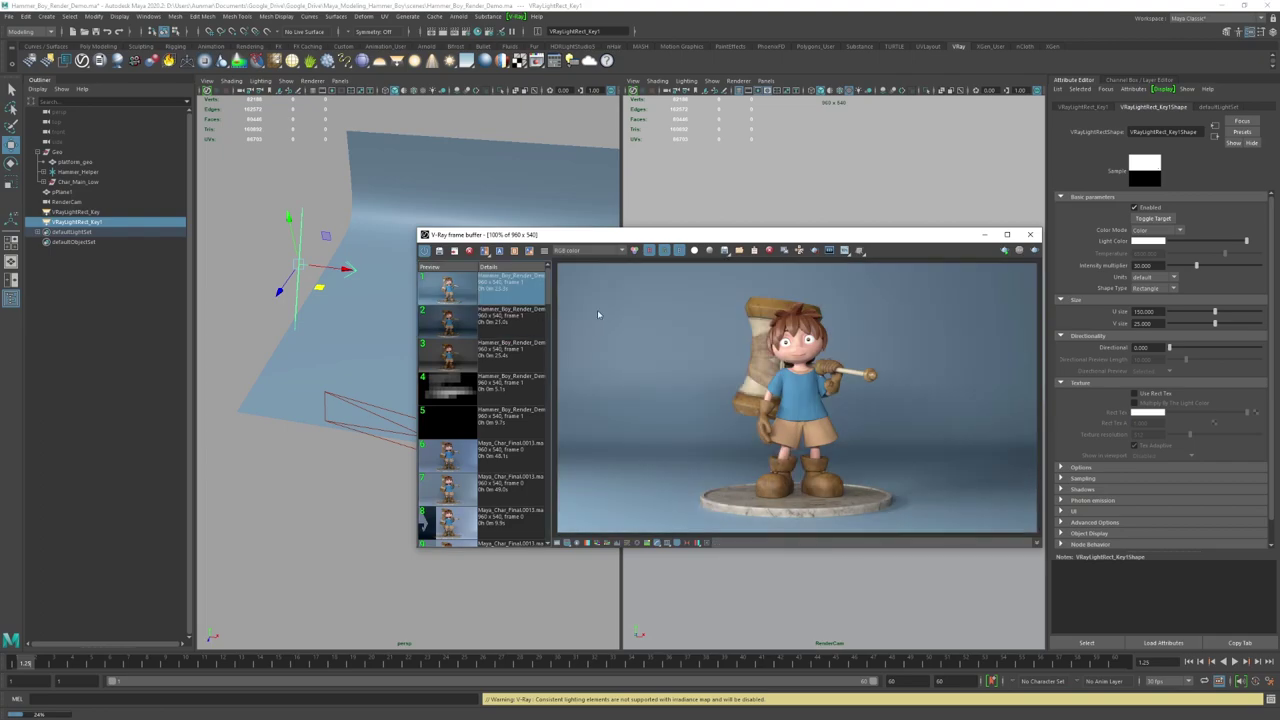
left_click(502, 321)
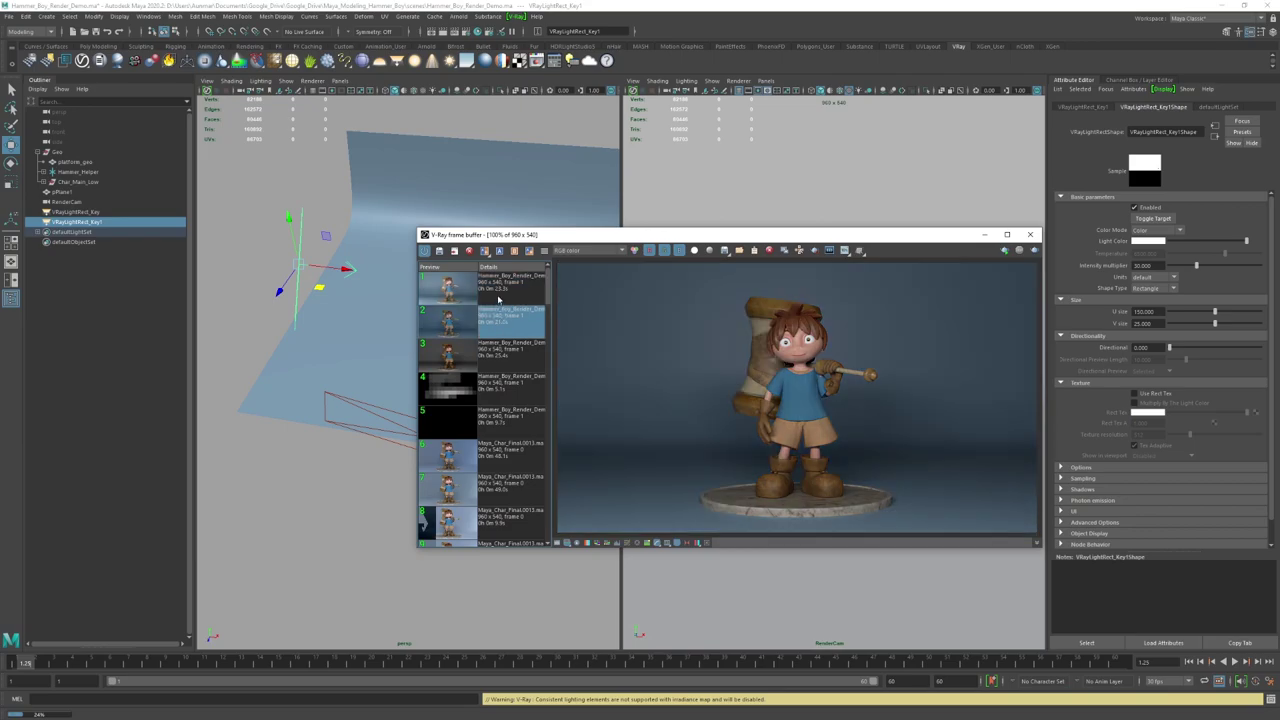
left_click(503, 299)
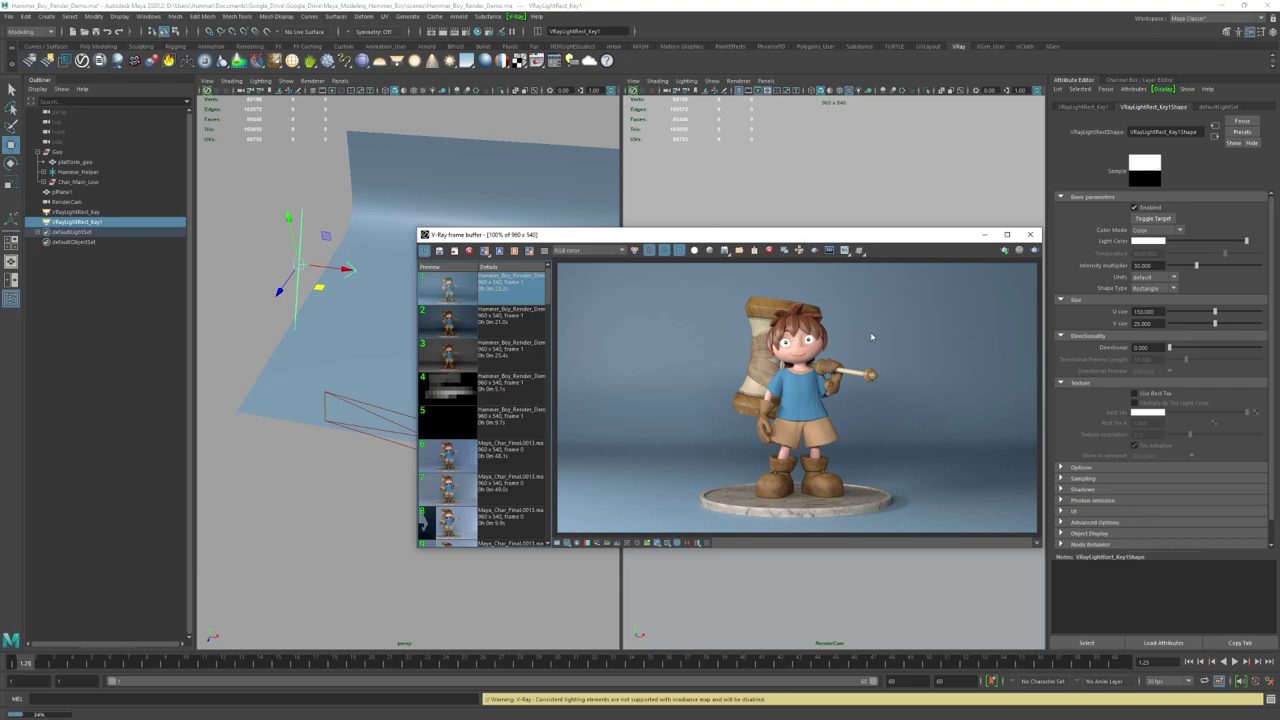
scroll(795, 320, "up", 2)
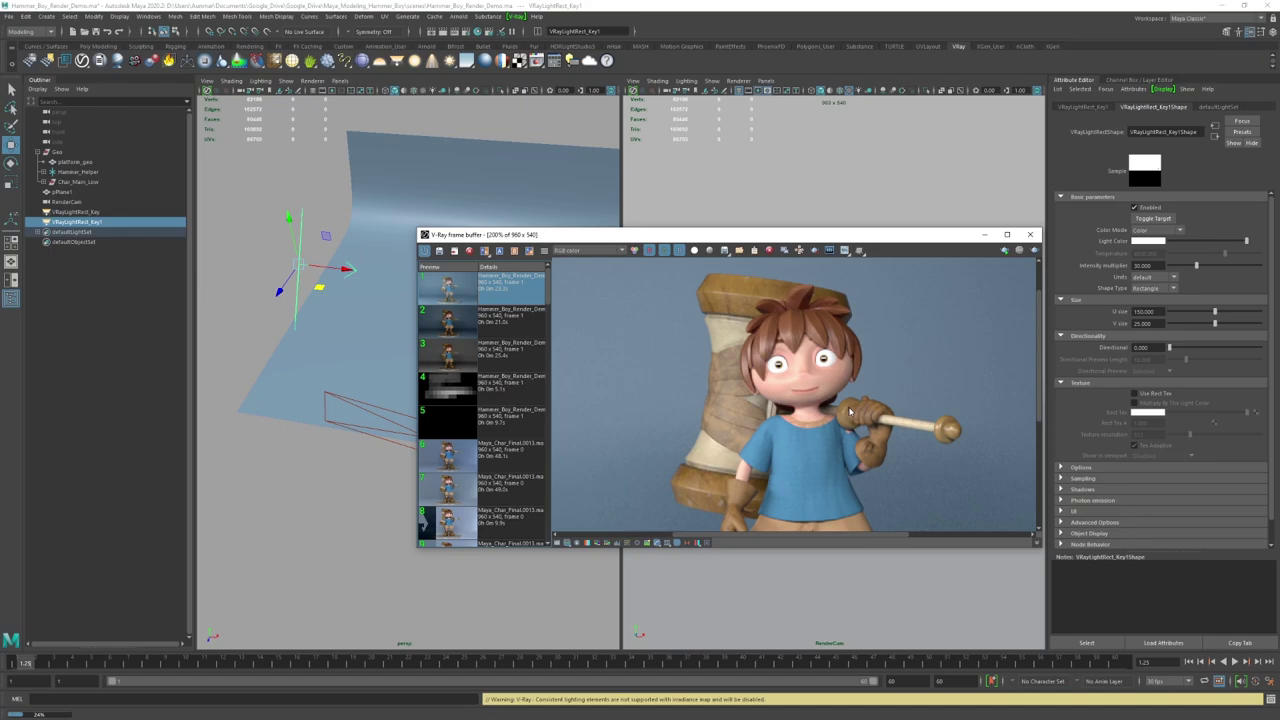
scroll(849, 411, "down", 2)
Step: Move the frame buffer aside and rename the duplicated side light as VRayLightRect_Fill
left_click_drag(790, 243, 1006, 303)
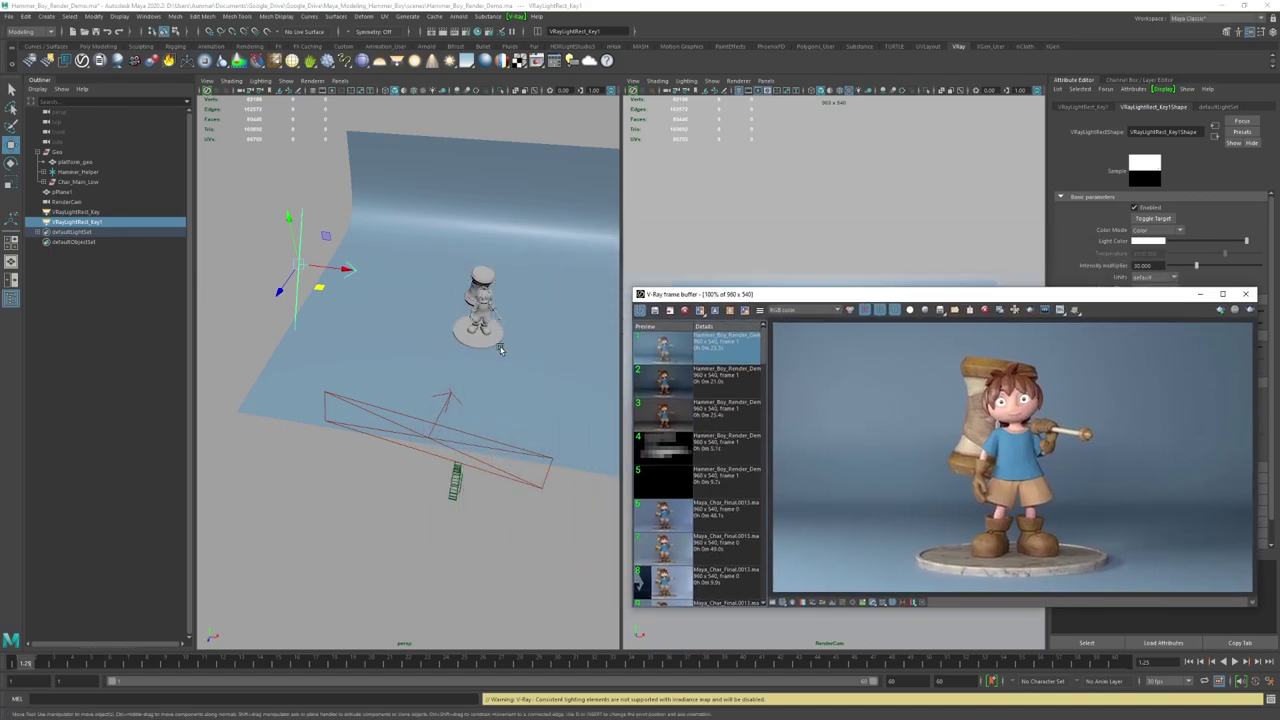
left_click_drag(319, 298, 176, 249, "alt")
double_click(105, 222)
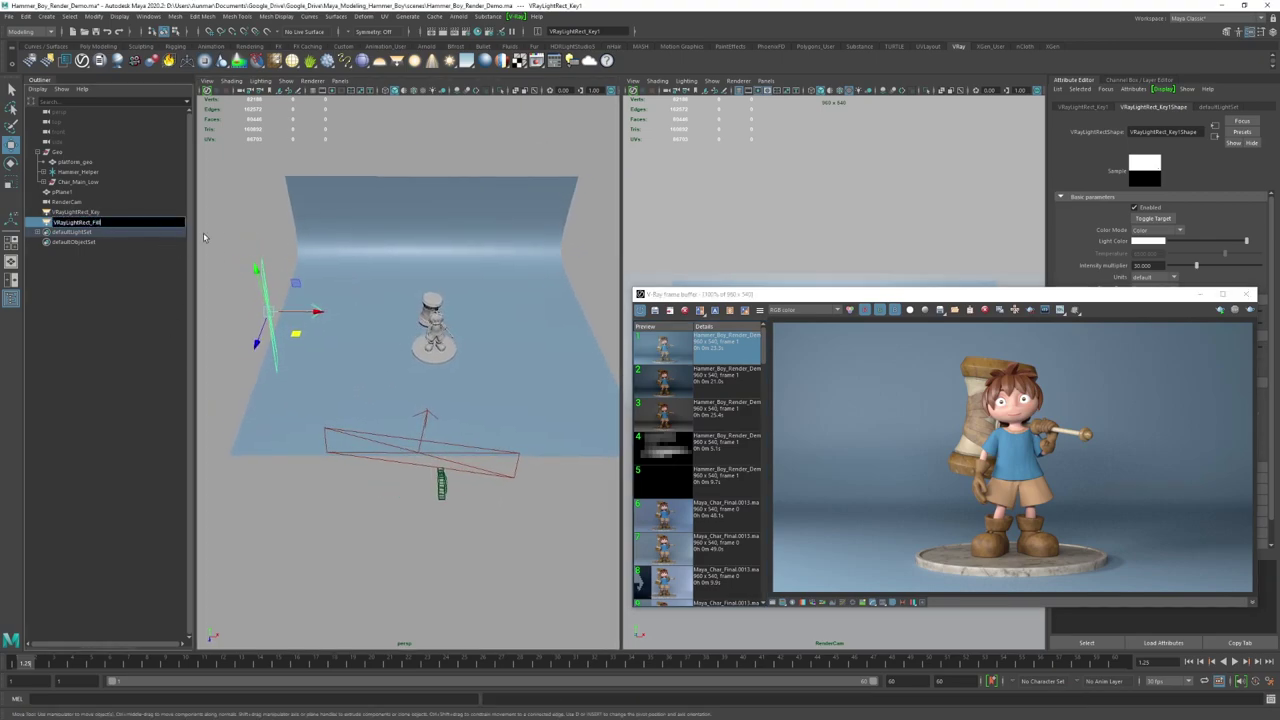
key("Return")
Step: Set the fill light's intensity multiplier to 25
left_click_drag(1078, 300, 1013, 310)
left_click(1142, 265)
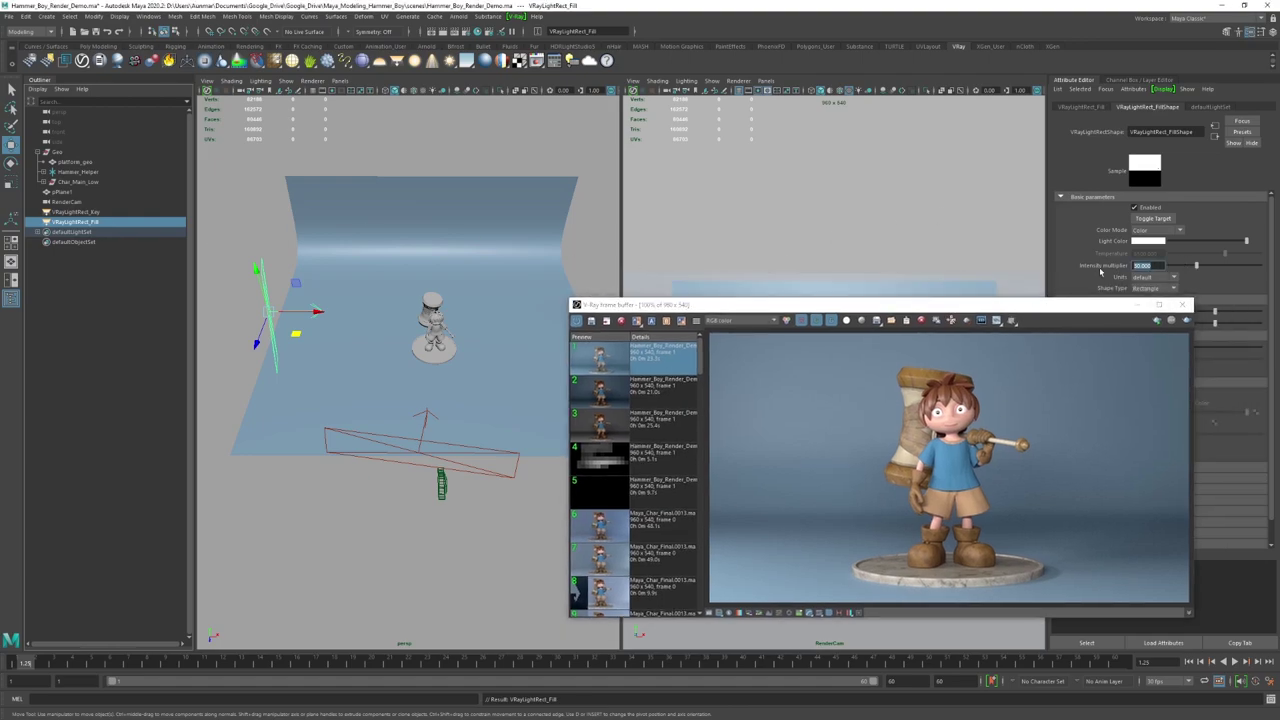
type("25")
key("Return")
Step: Inspect the character's face, shirt and hammer up close in the latest render
left_click_drag(1021, 310, 1002, 311)
middle_click_drag(470, 257, 428, 249, "alt")
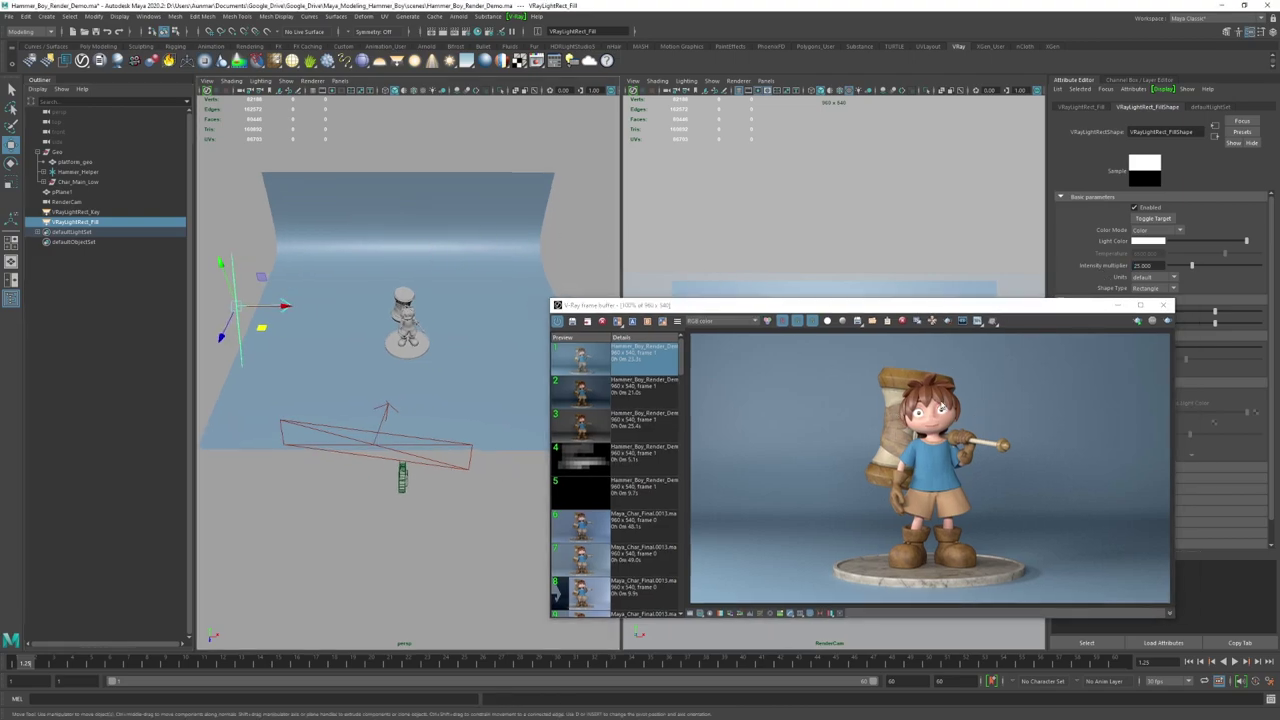
scroll(992, 462, "up", 3)
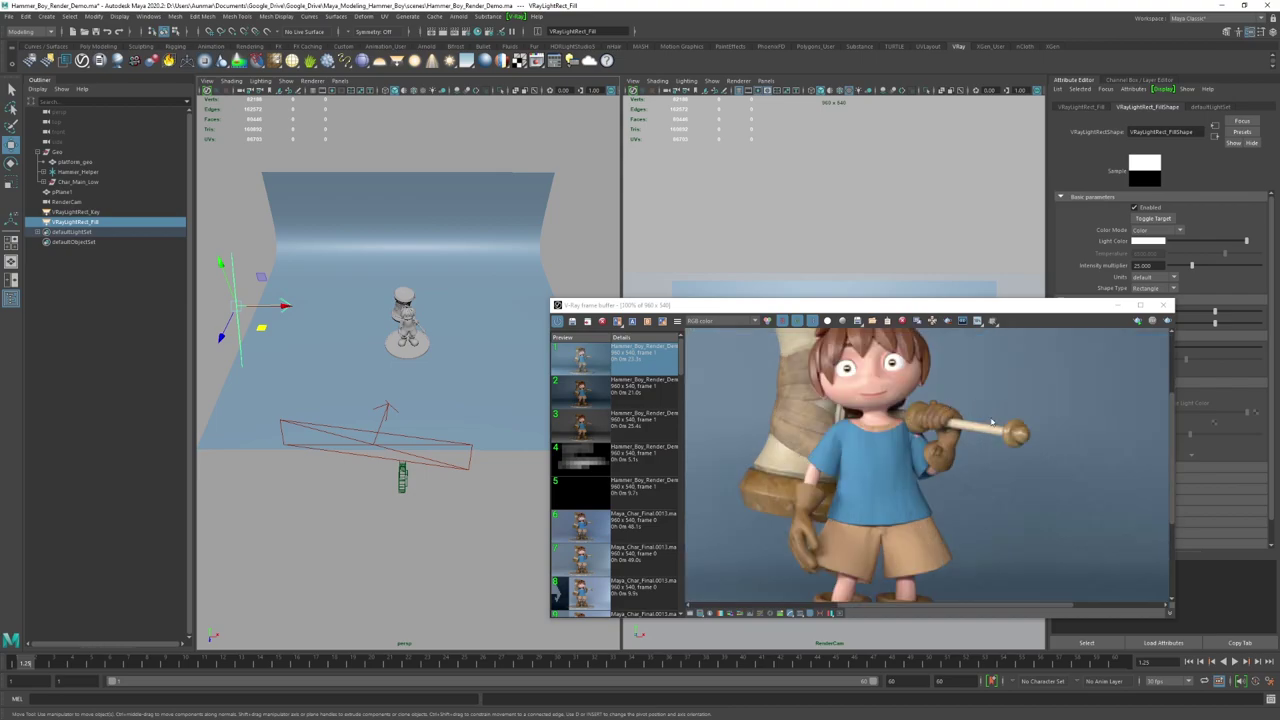
middle_click_drag(926, 405, 926, 437)
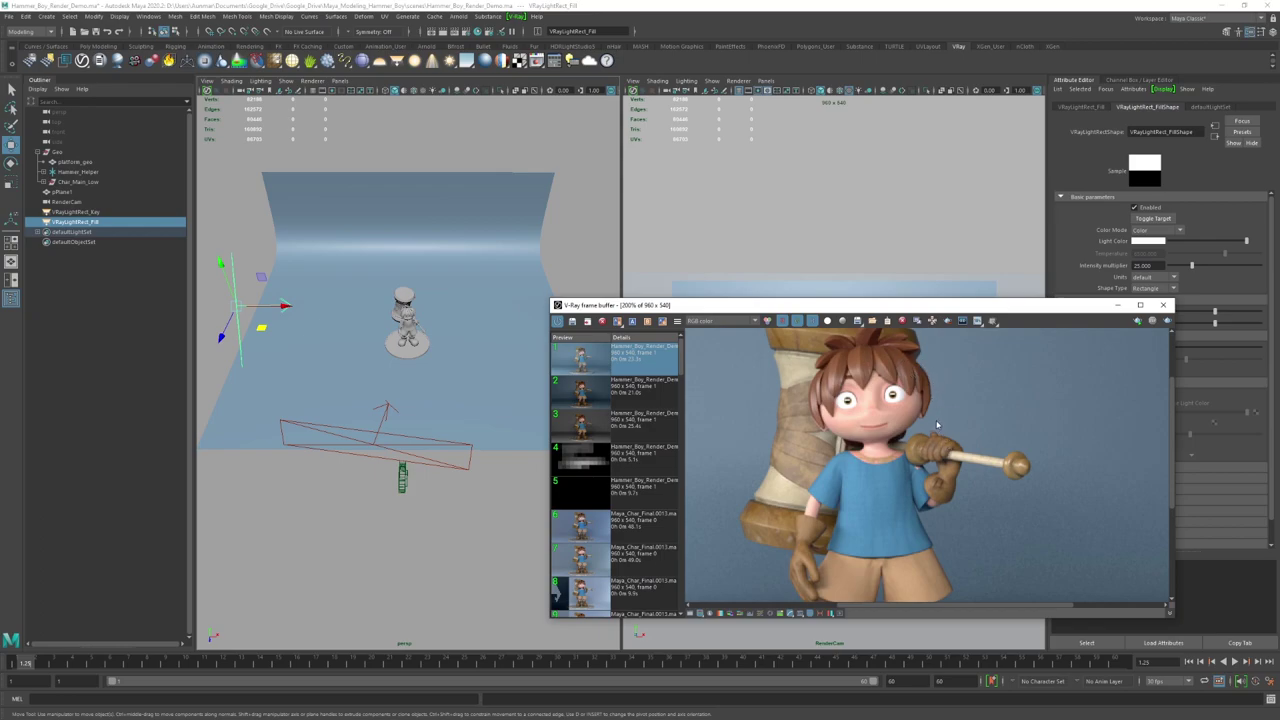
middle_click_drag(916, 388, 921, 442)
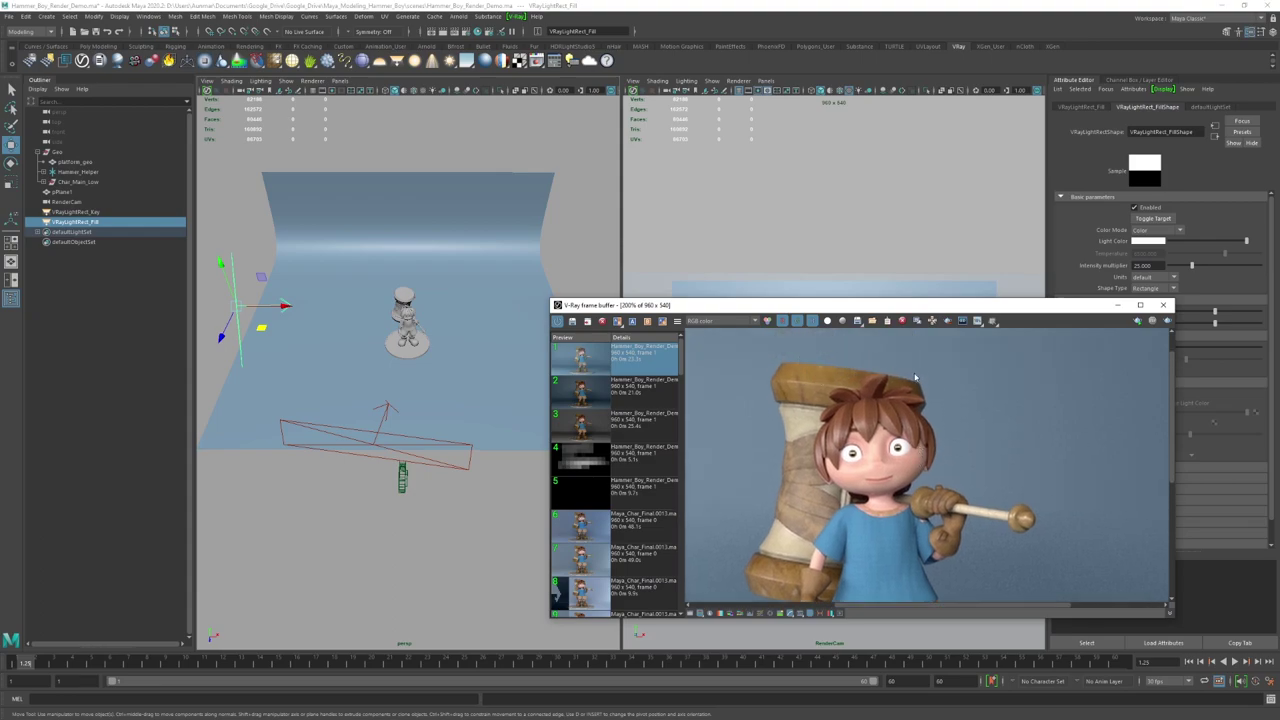
scroll(948, 430, "down", 2)
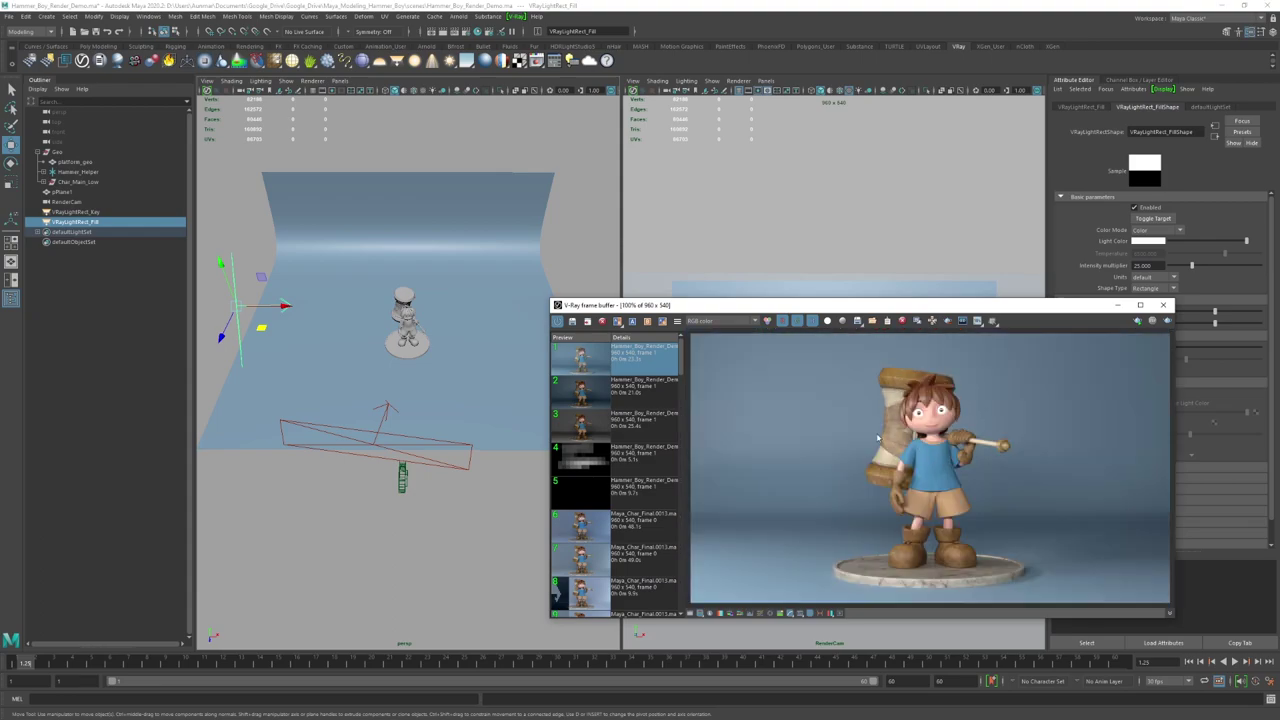
Step: Duplicate the fill light, move the copy to the opposite side of the character, and rotate it to face back towards the character
middle_click_drag(367, 275, 374, 283, "alt")
key("ctrl+d")
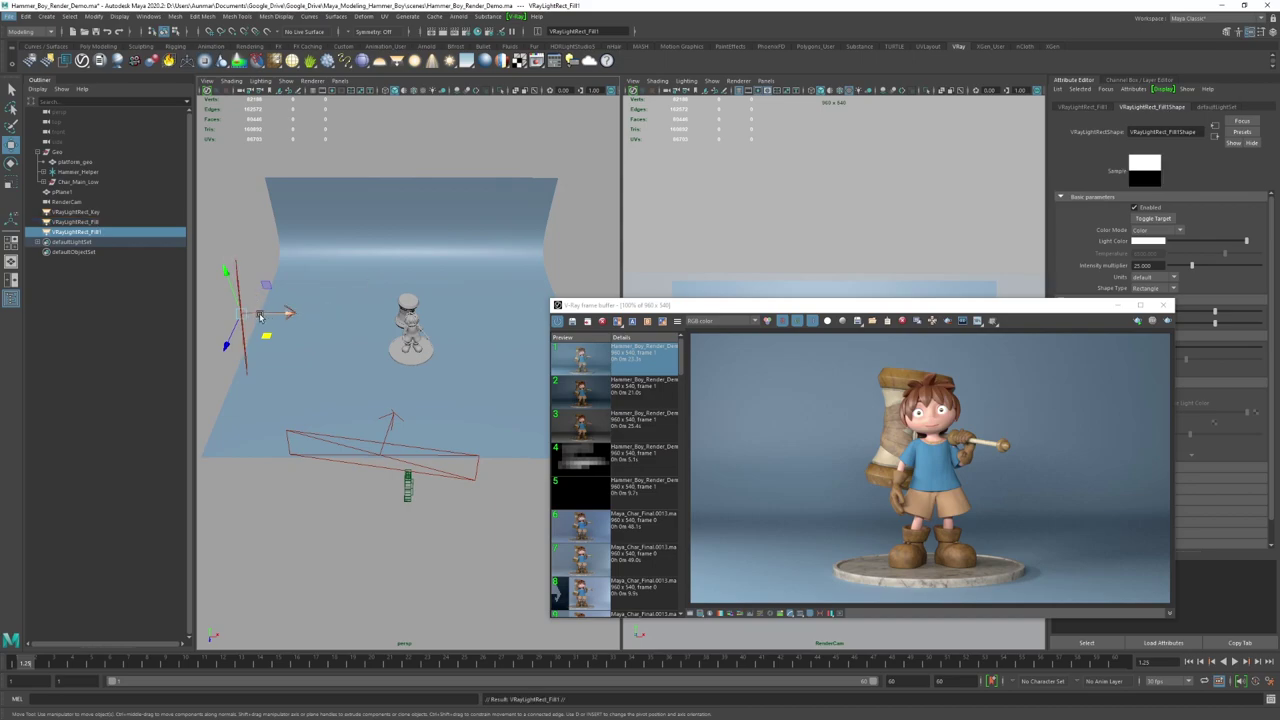
left_click_drag(259, 316, 435, 260)
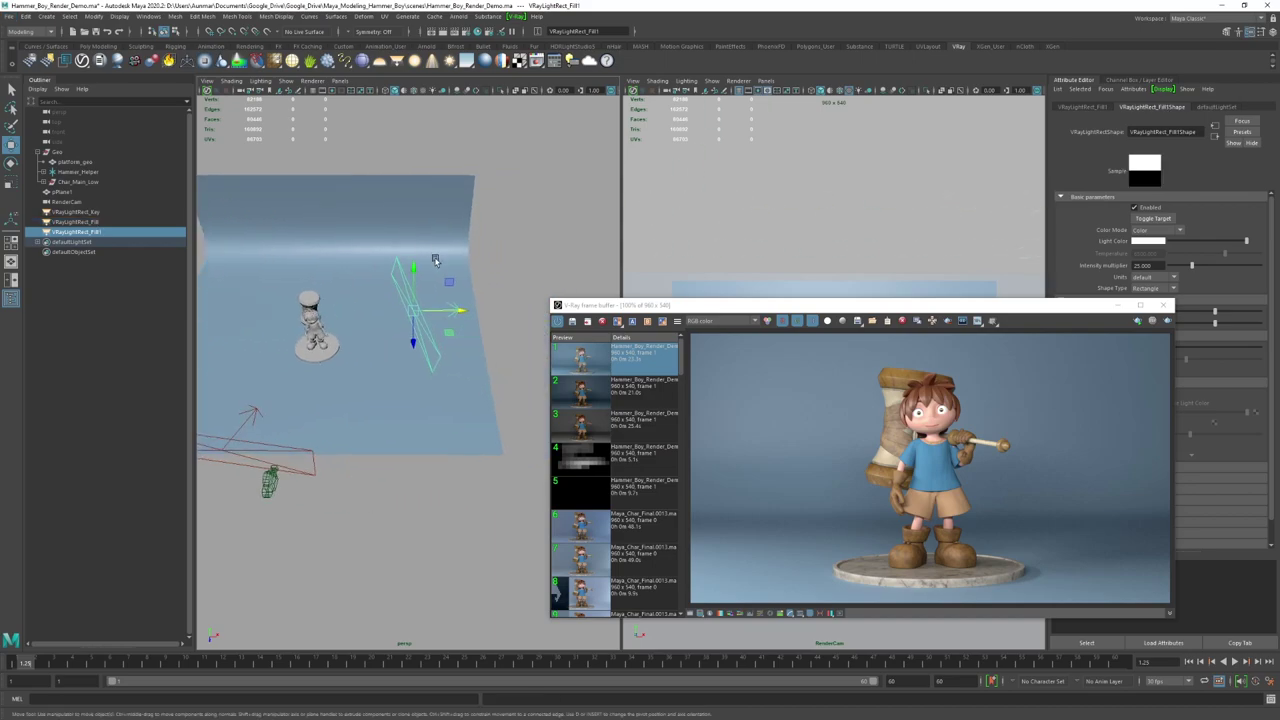
key("e")
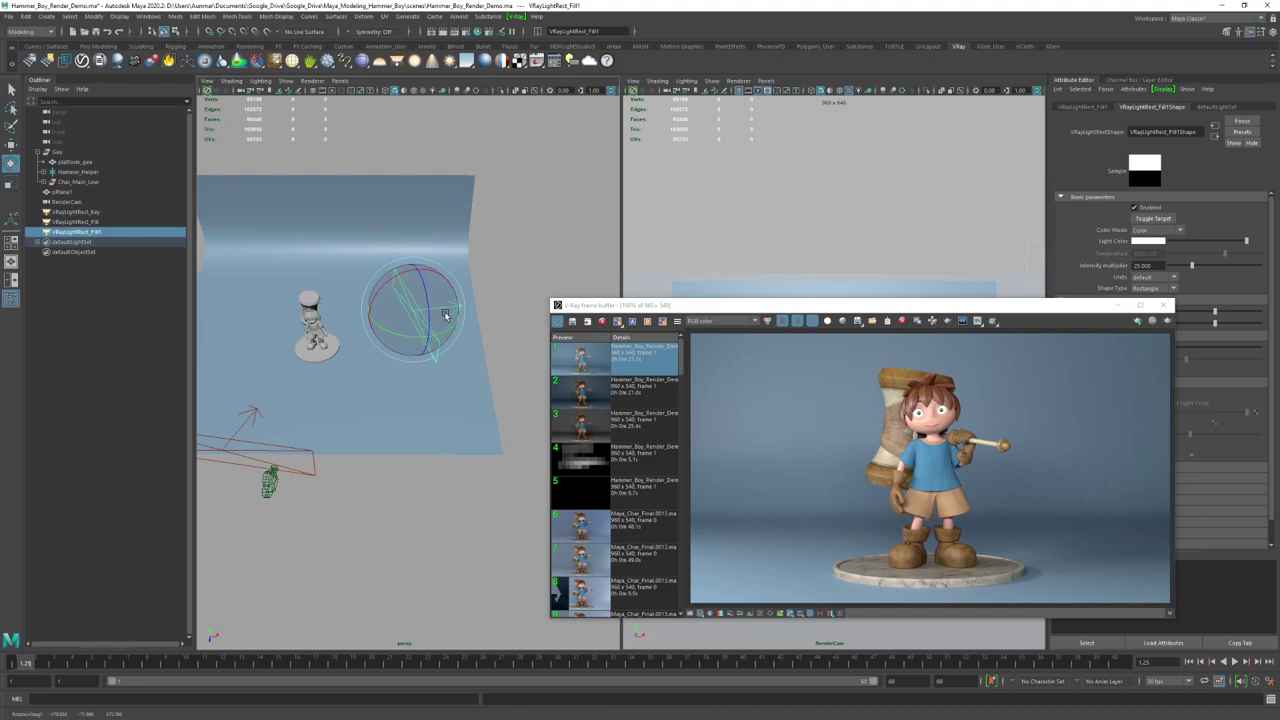
left_click_drag(446, 315, 357, 371)
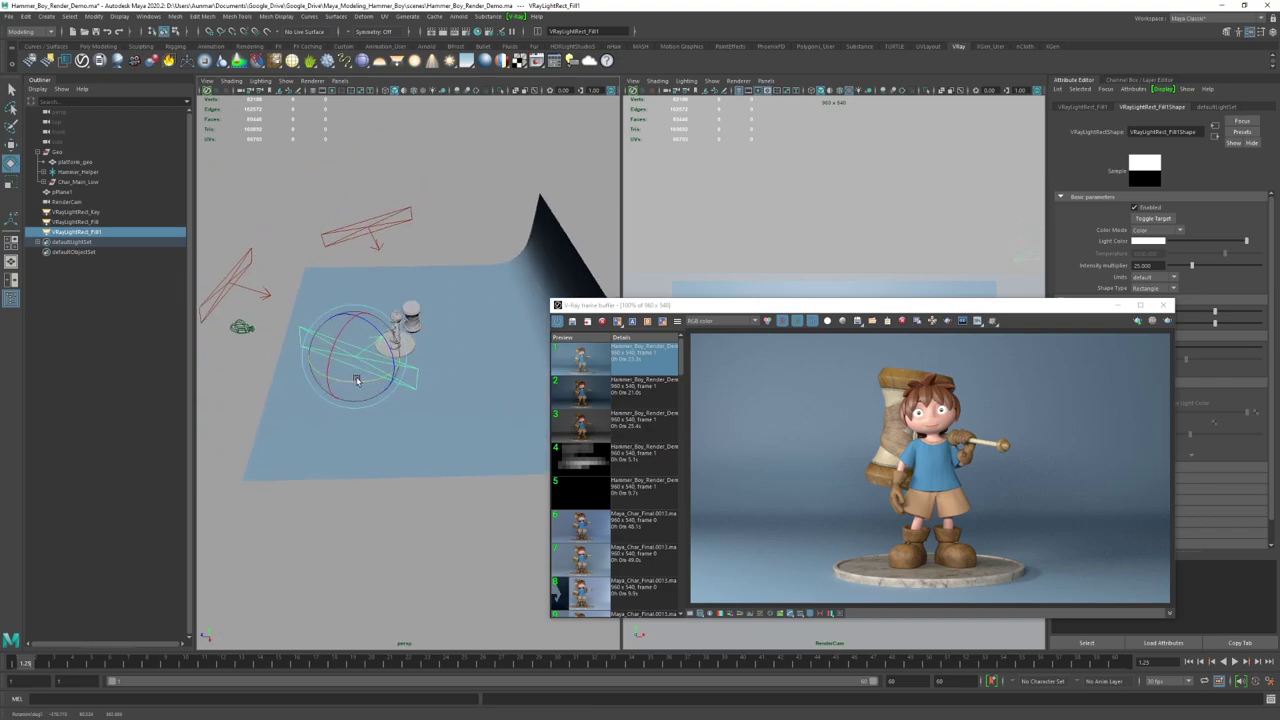
Step: Position the duplicated light behind and beside the character near the backdrop's edge, checking its placement in the render camera view
left_click_drag(356, 380, 645, 465, "alt")
key("w")
key("e")
key("w")
left_click_drag(429, 304, 515, 318)
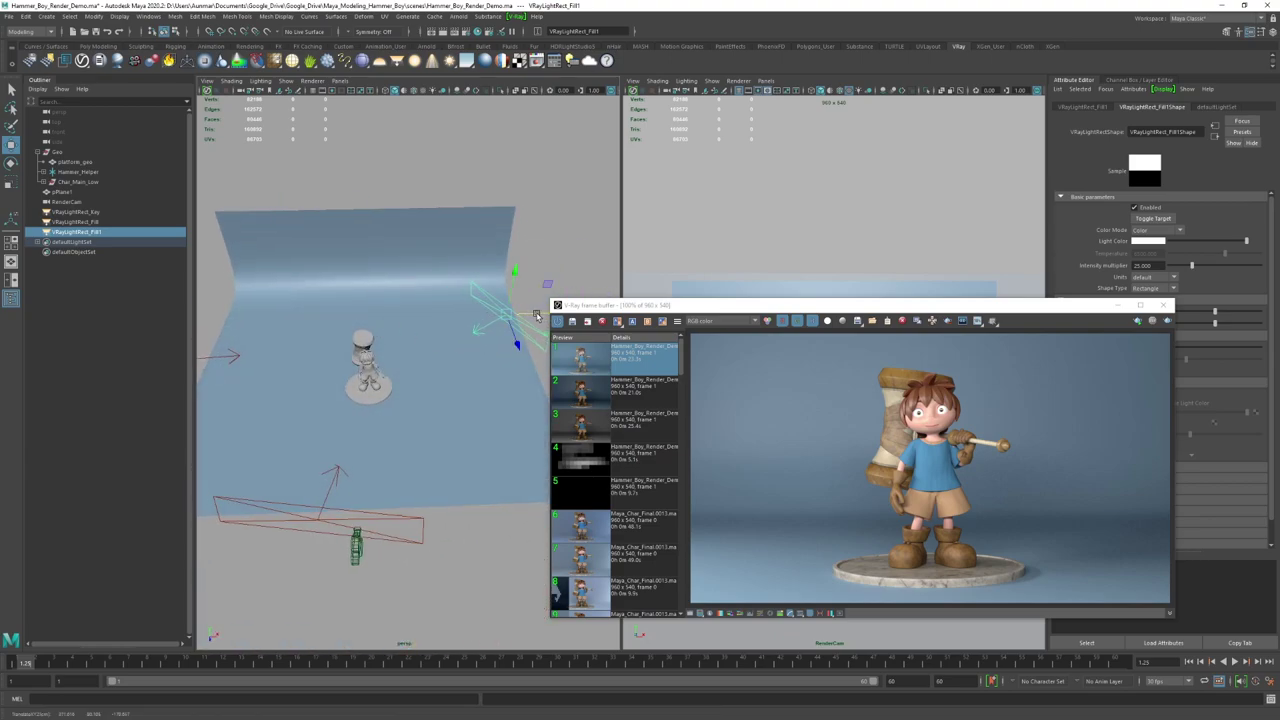
left_click_drag(910, 297, 817, 420)
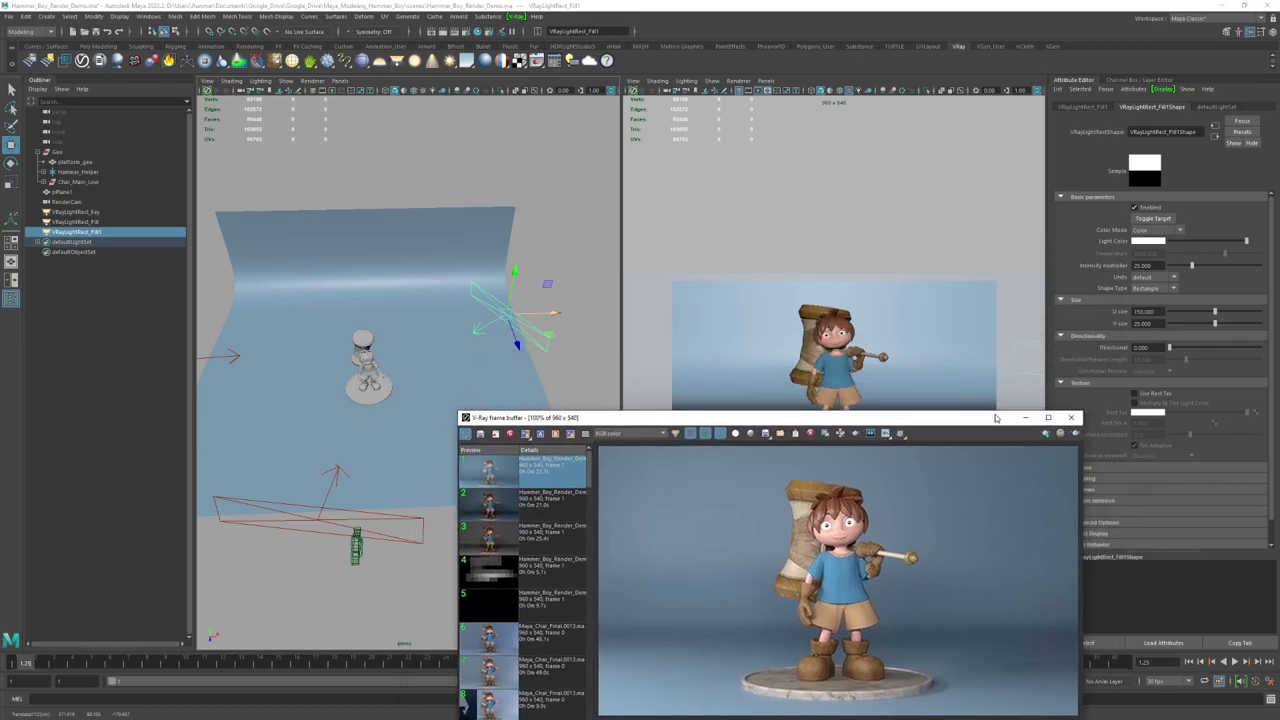
left_click_drag(978, 413, 914, 506)
left_click_drag(555, 314, 513, 318)
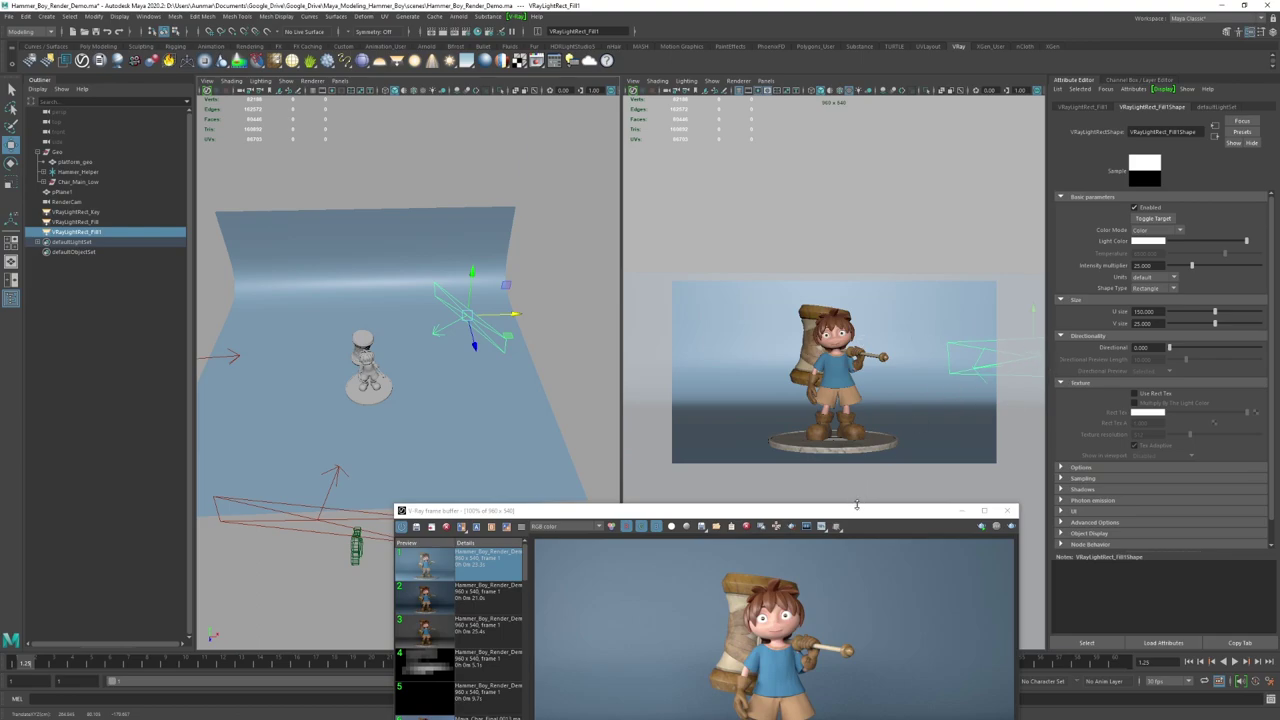
Step: Run a V-Ray test render with the third light, and start interactive rendering in the frame buffer
left_click_drag(858, 511, 898, 192)
left_click(1048, 208)
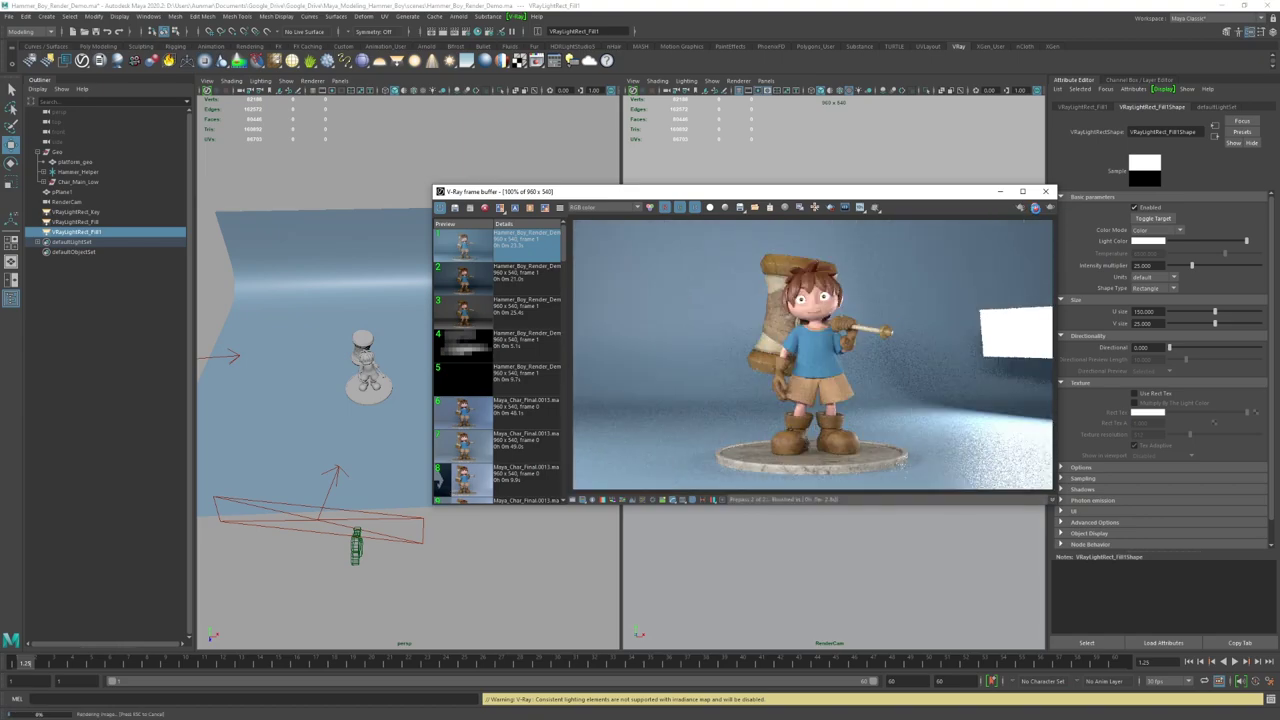
left_click(1020, 208)
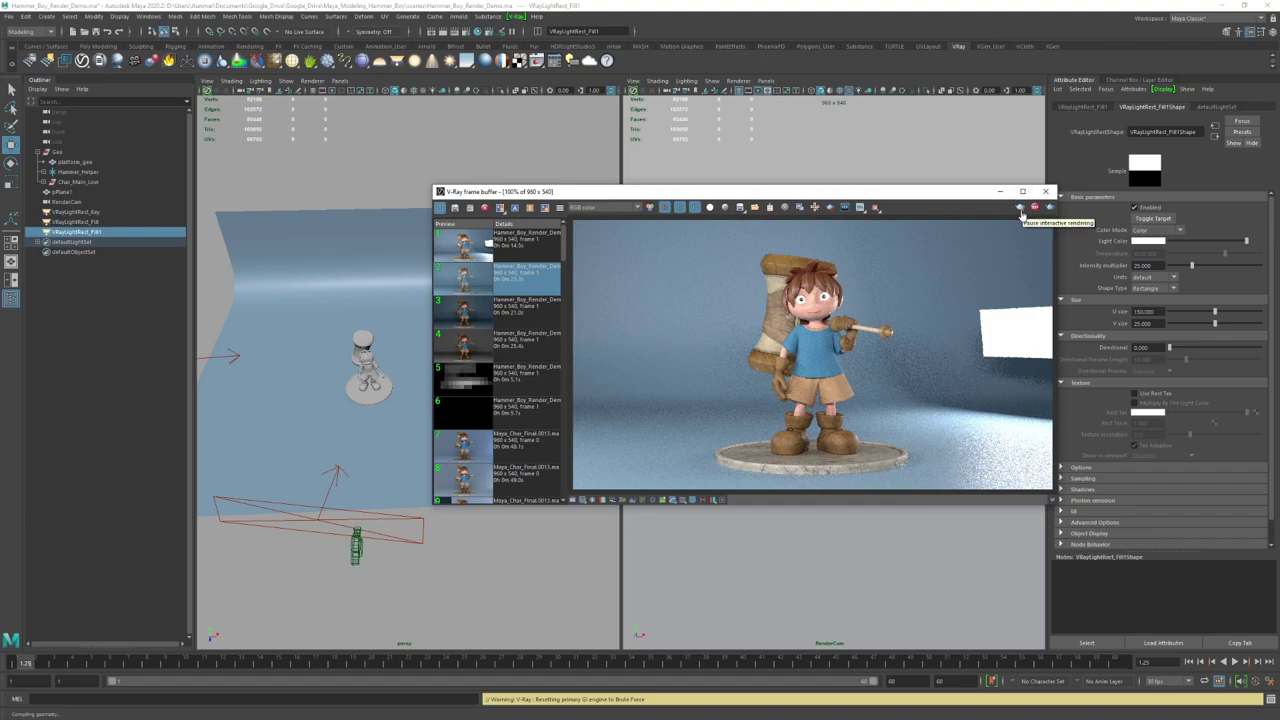
left_click(1021, 213)
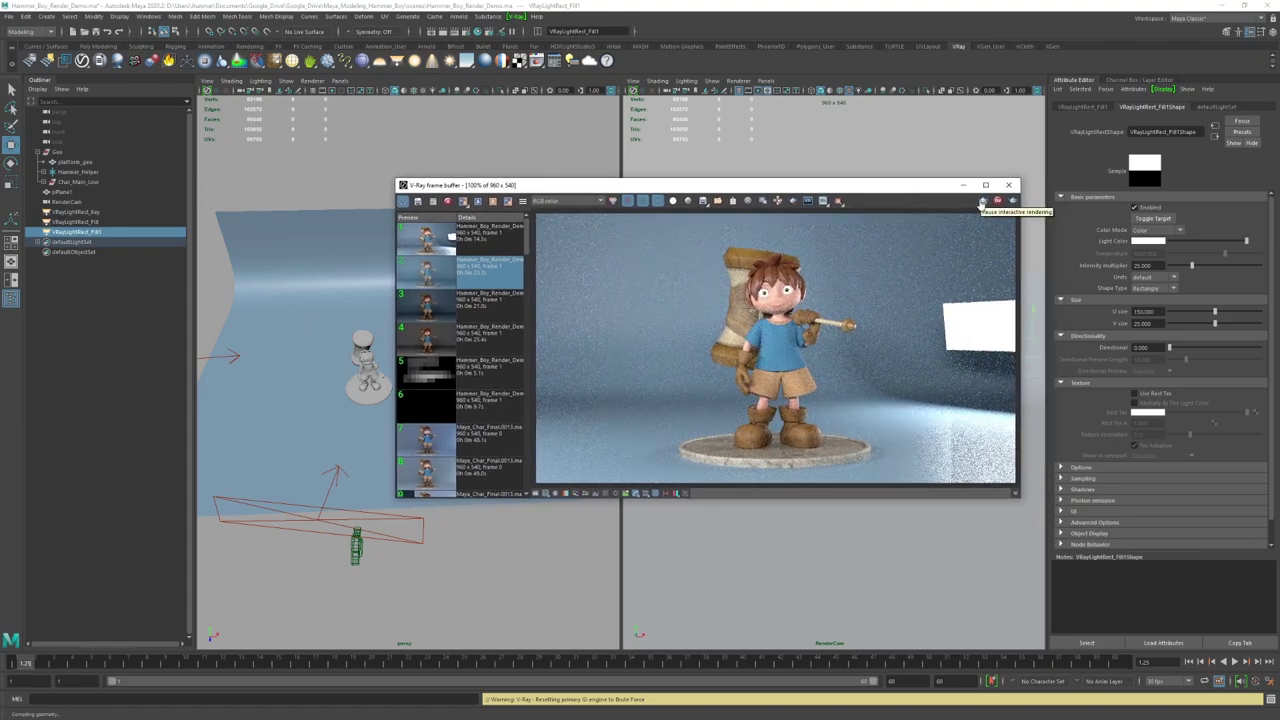
left_click_drag(939, 190, 981, 211)
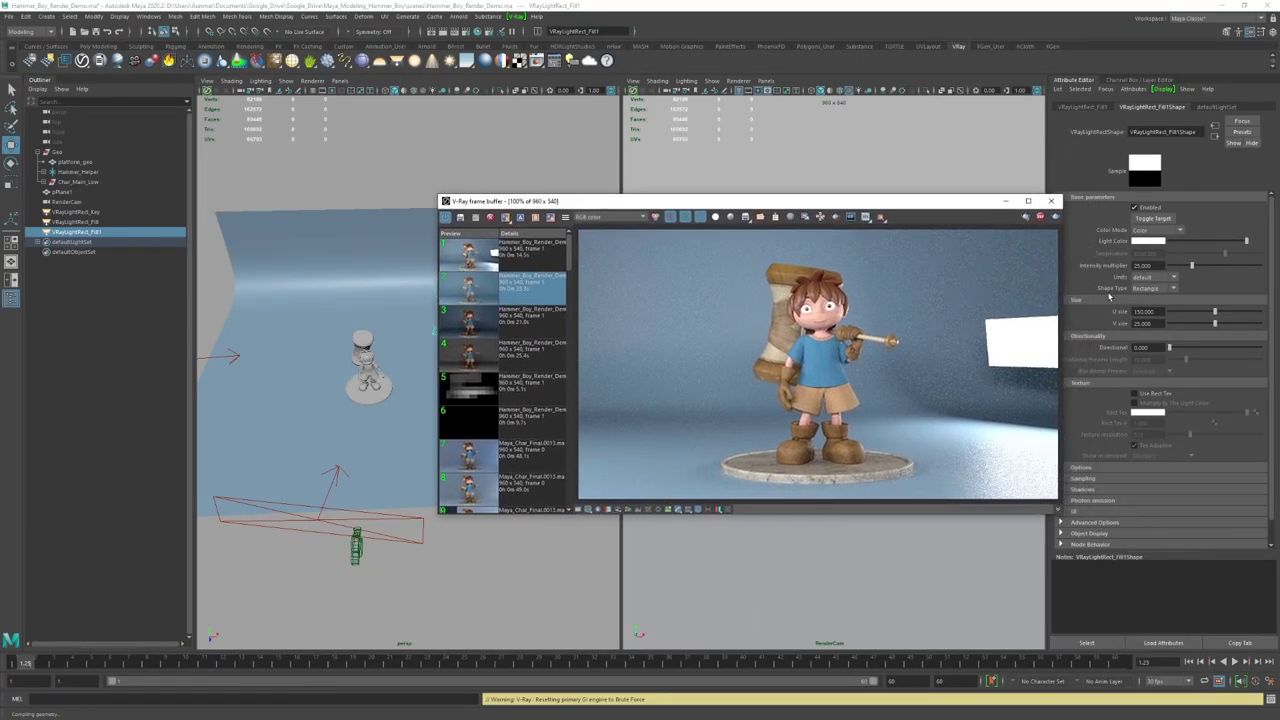
Step: Rename the duplicated fill light as VRayLightRect_Rim
left_click(98, 234)
double_click(98, 233)
left_click(103, 232)
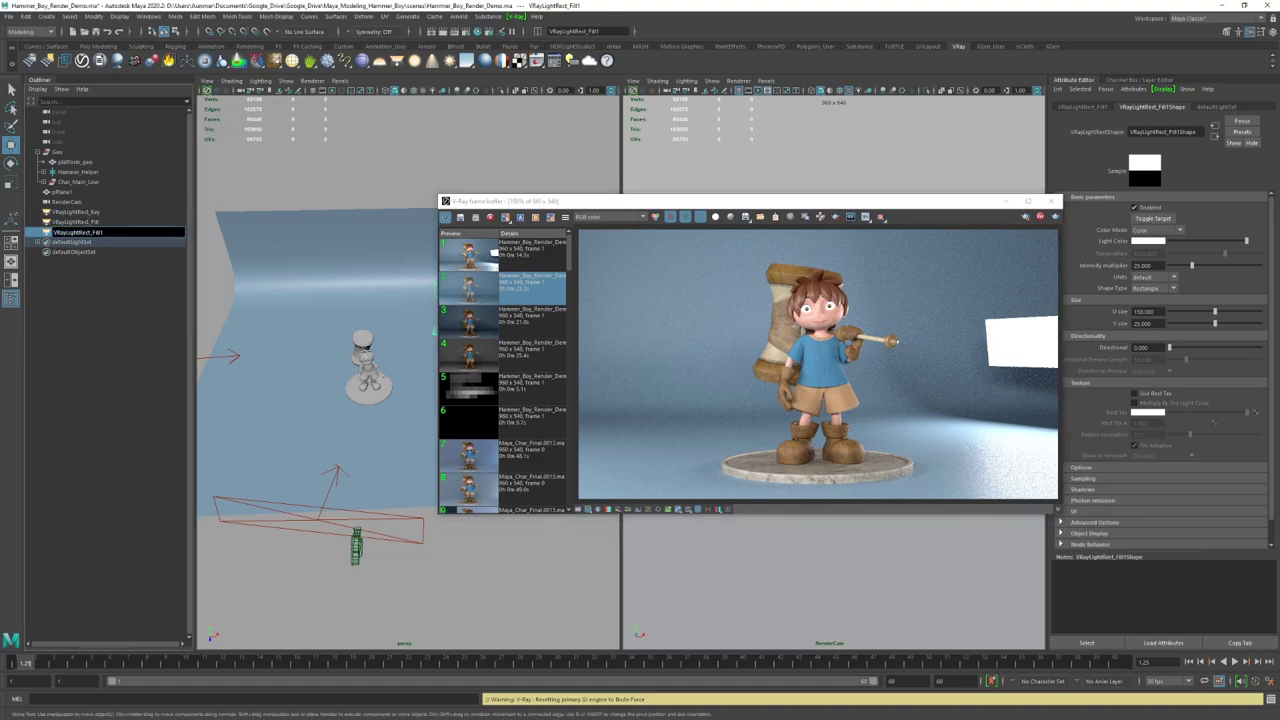
key("Return")
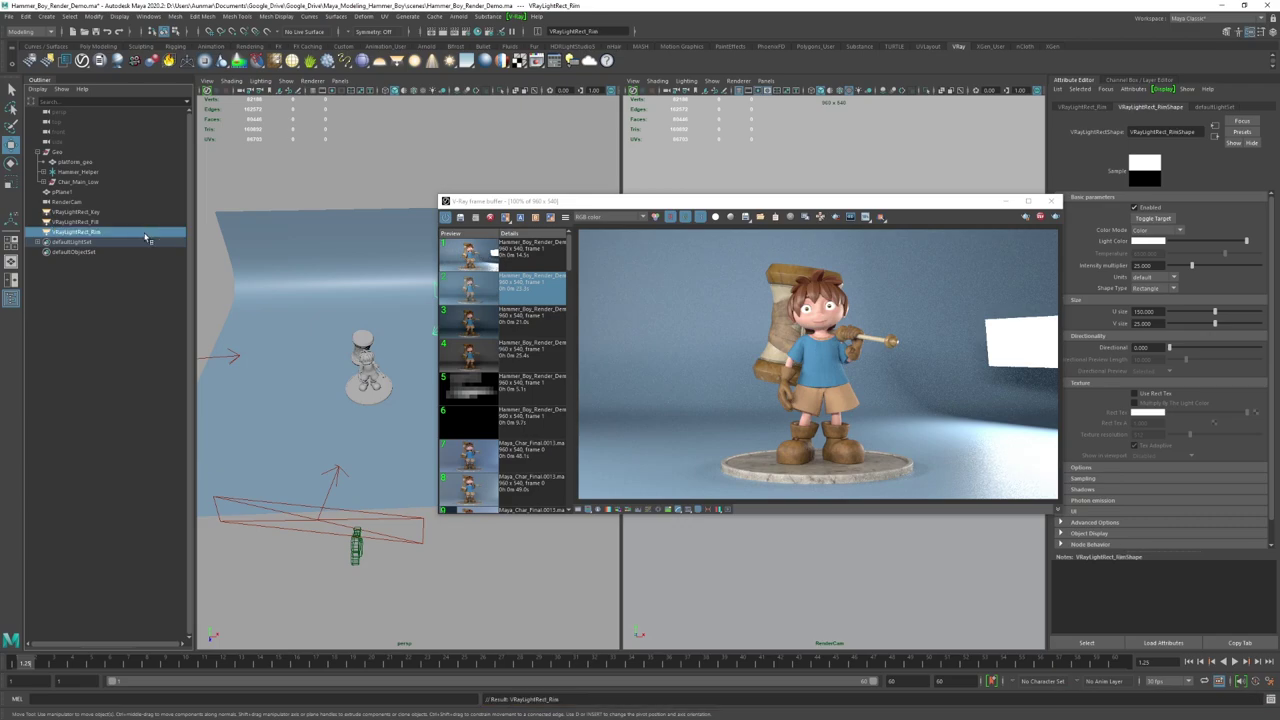
Step: Enable the Invisible option for the rim light so its rectangle is hidden from the render
left_click_drag(885, 209, 850, 203)
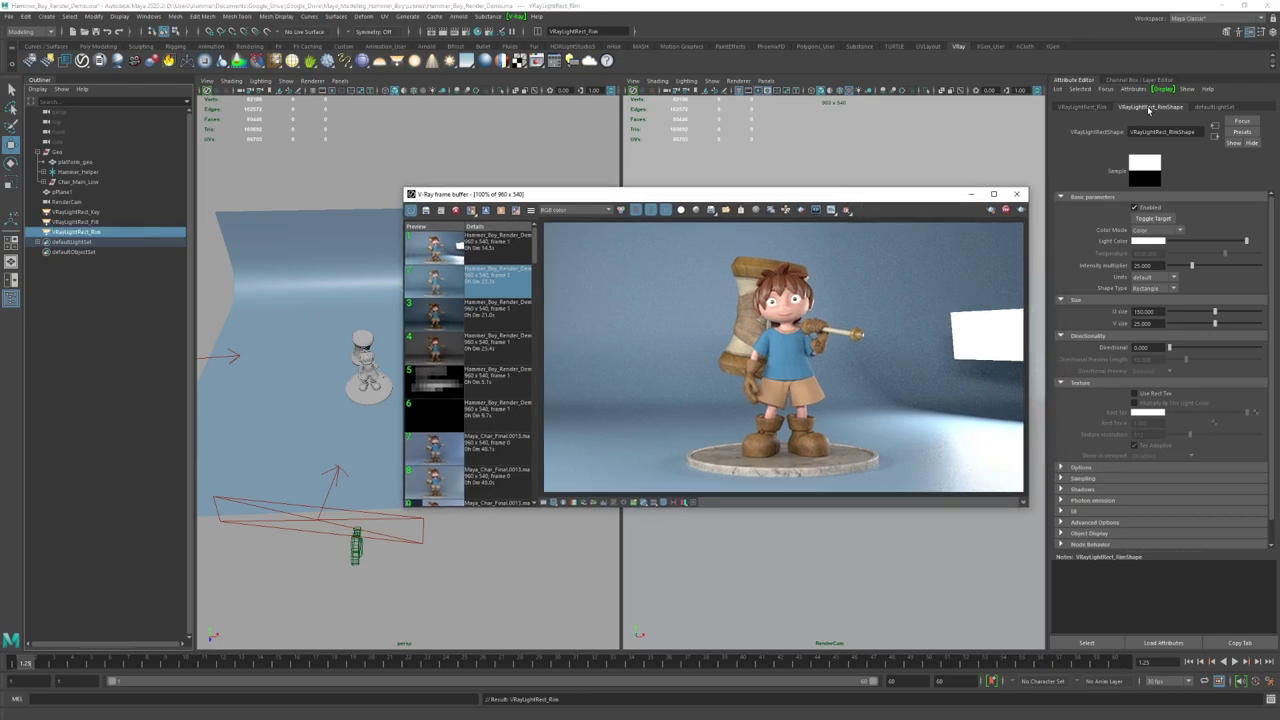
key("ctrl+a")
key("ctrl+a")
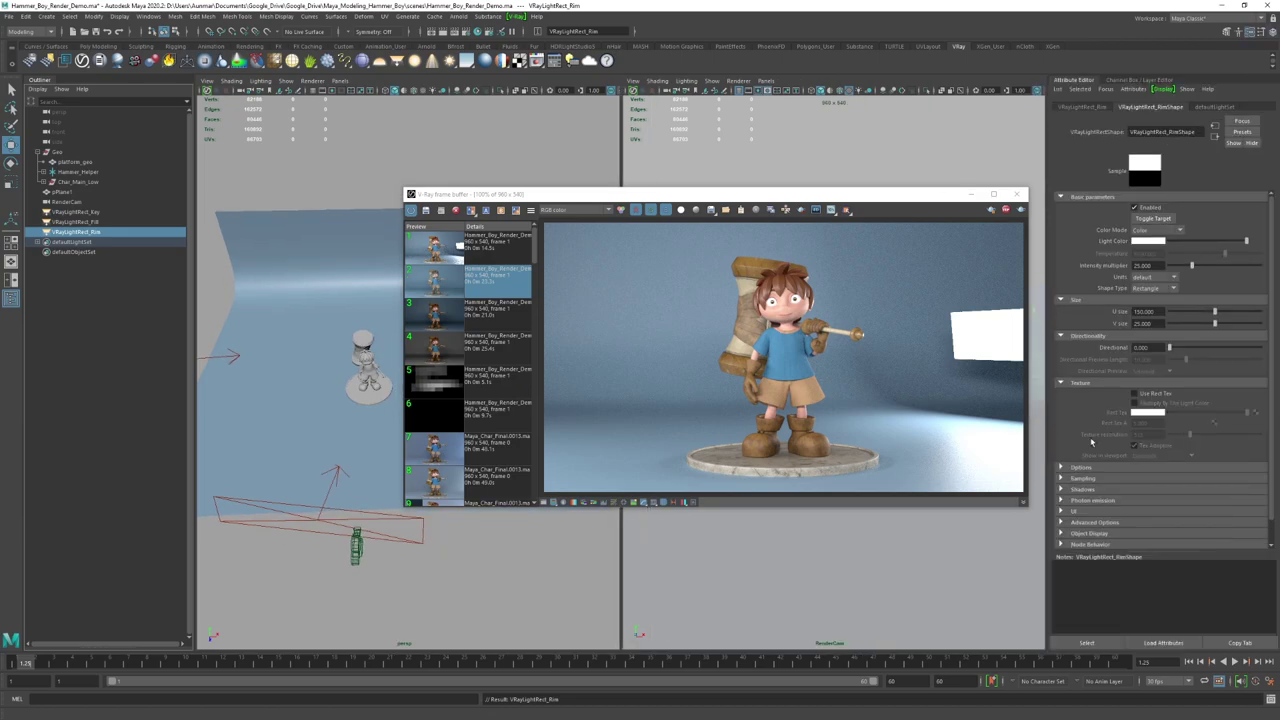
left_click(1074, 468)
scroll(1090, 467, "down", 1)
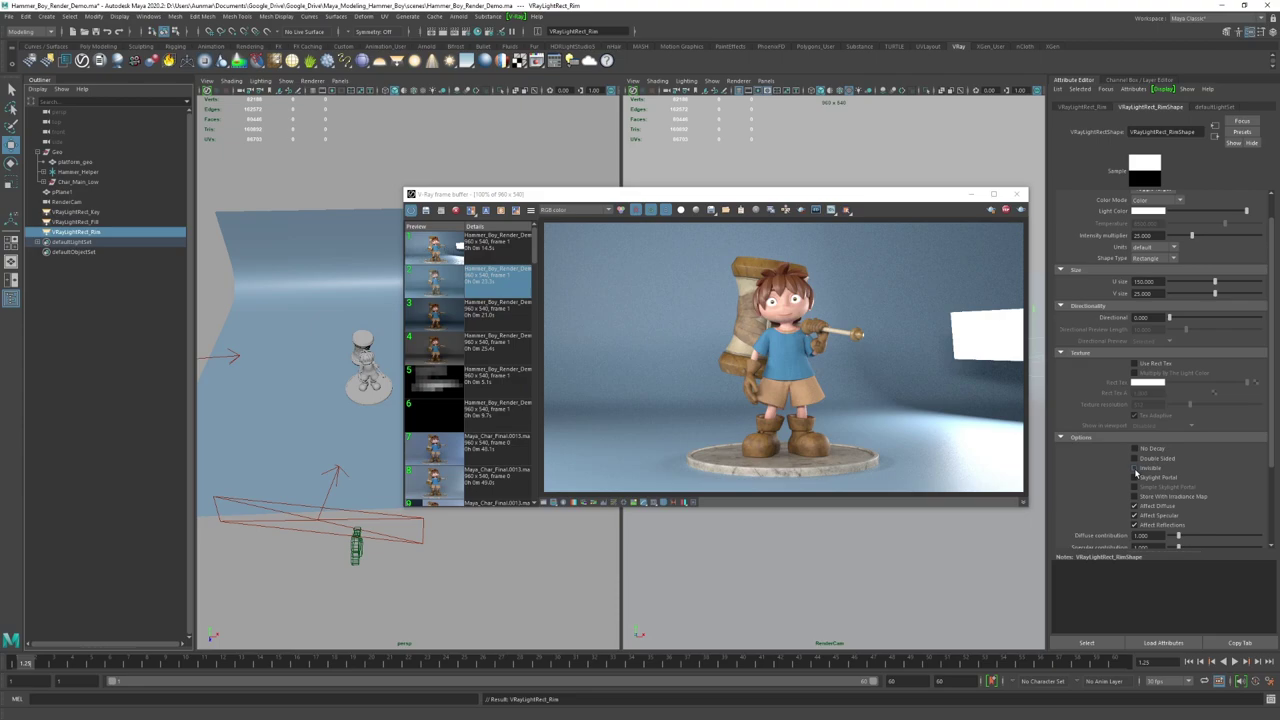
left_click(1135, 469)
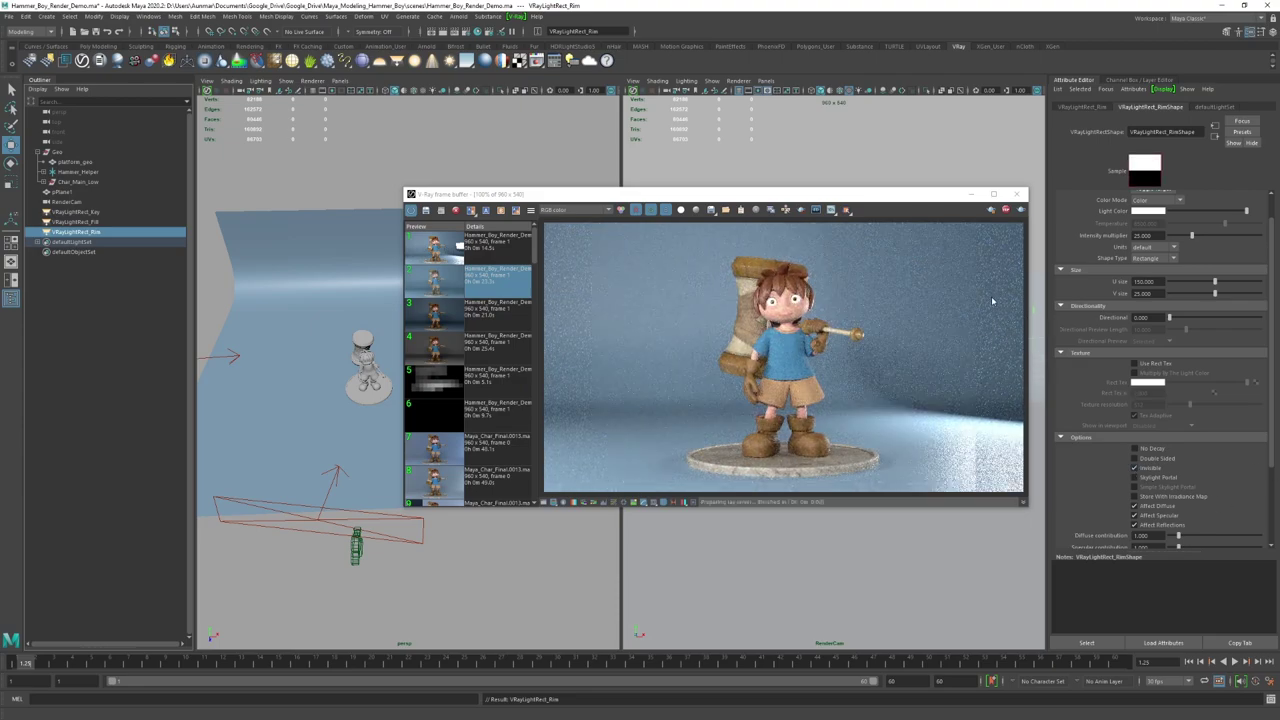
Step: Move the rim light farther out from the character, past the backdrop's side edge, while checking the interactive render
left_click_drag(893, 200, 1127, 165)
middle_click_drag(526, 277, 489, 281, "alt")
left_click_drag(474, 318, 537, 321)
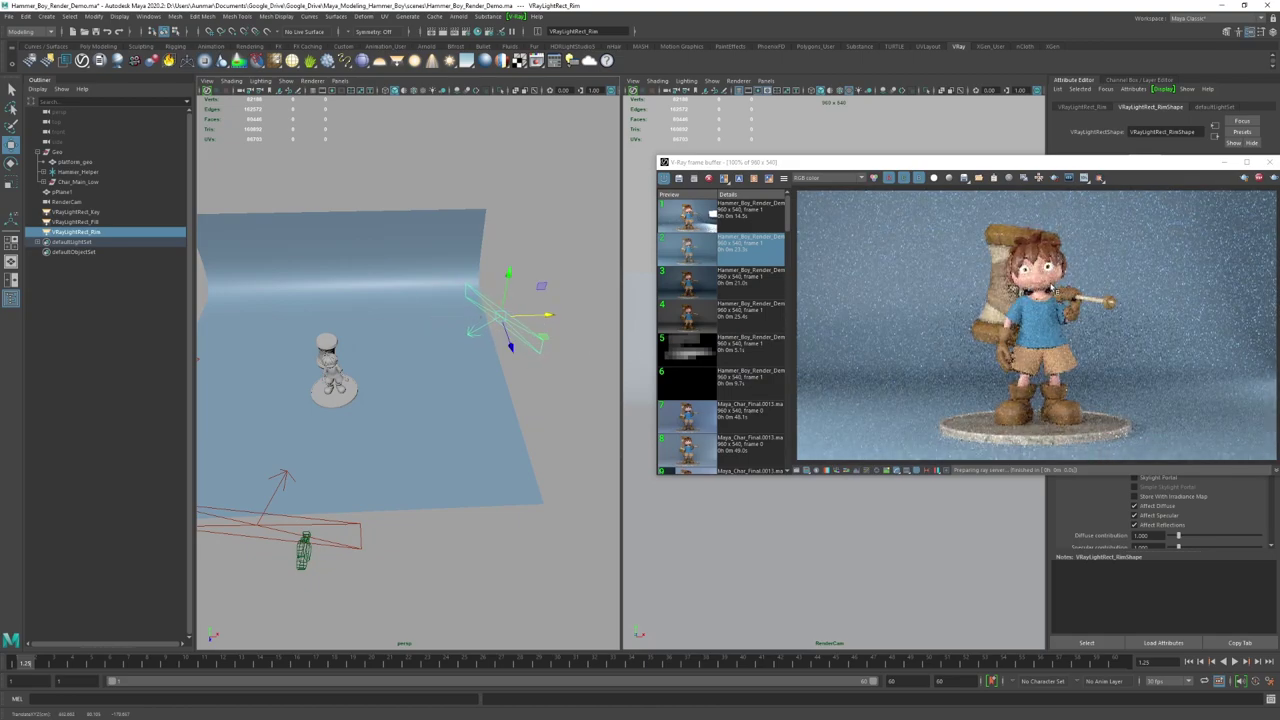
left_click_drag(1100, 163, 1008, 151)
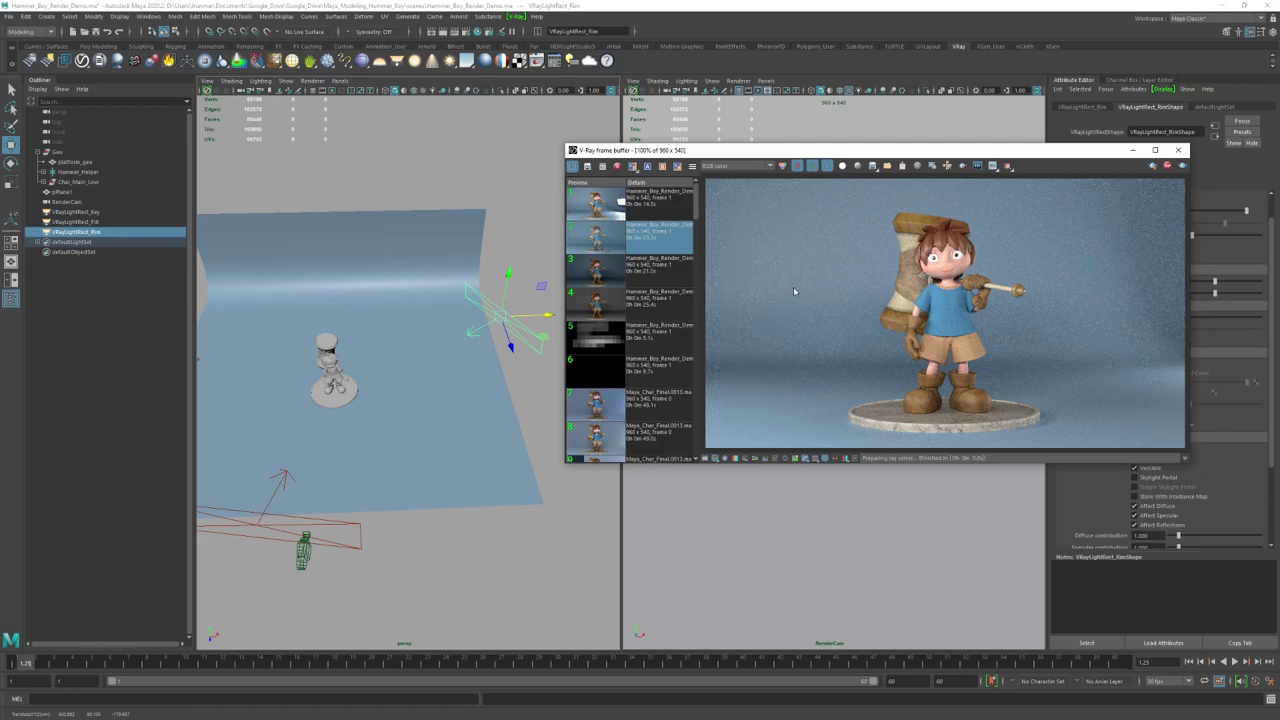
left_click_drag(1066, 154, 1027, 163)
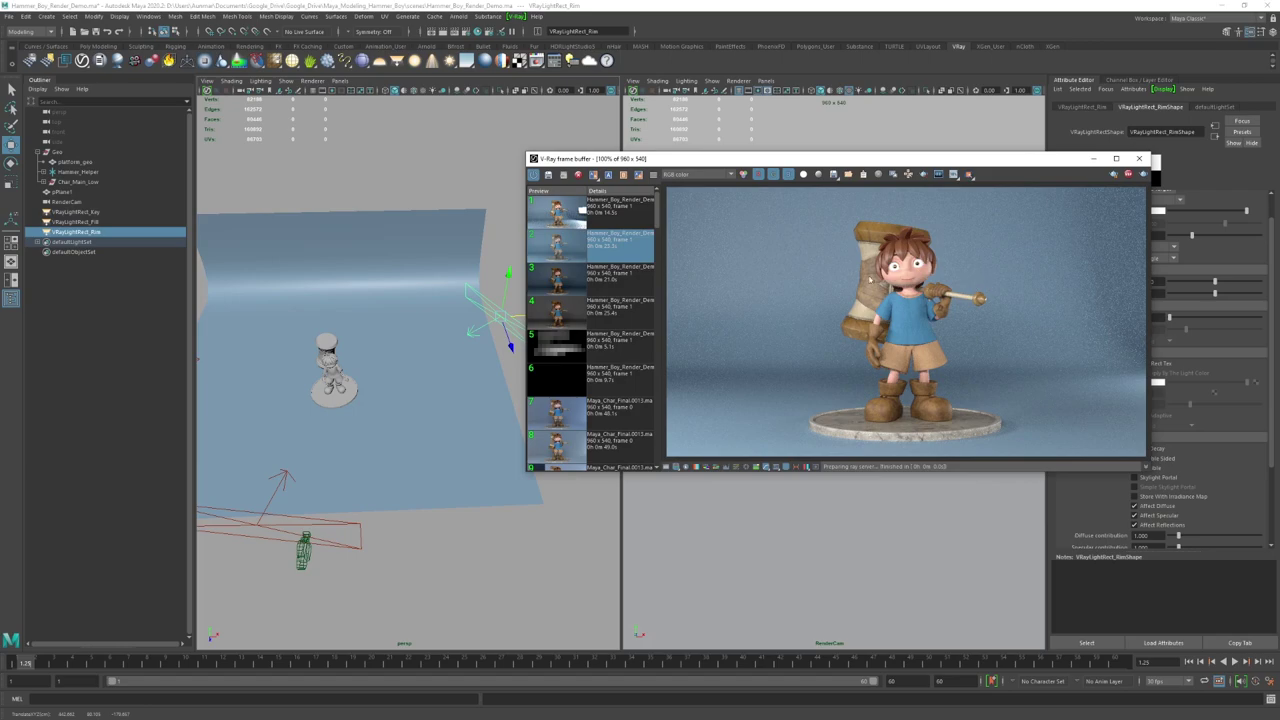
left_click_drag(420, 263, 474, 343, "alt")
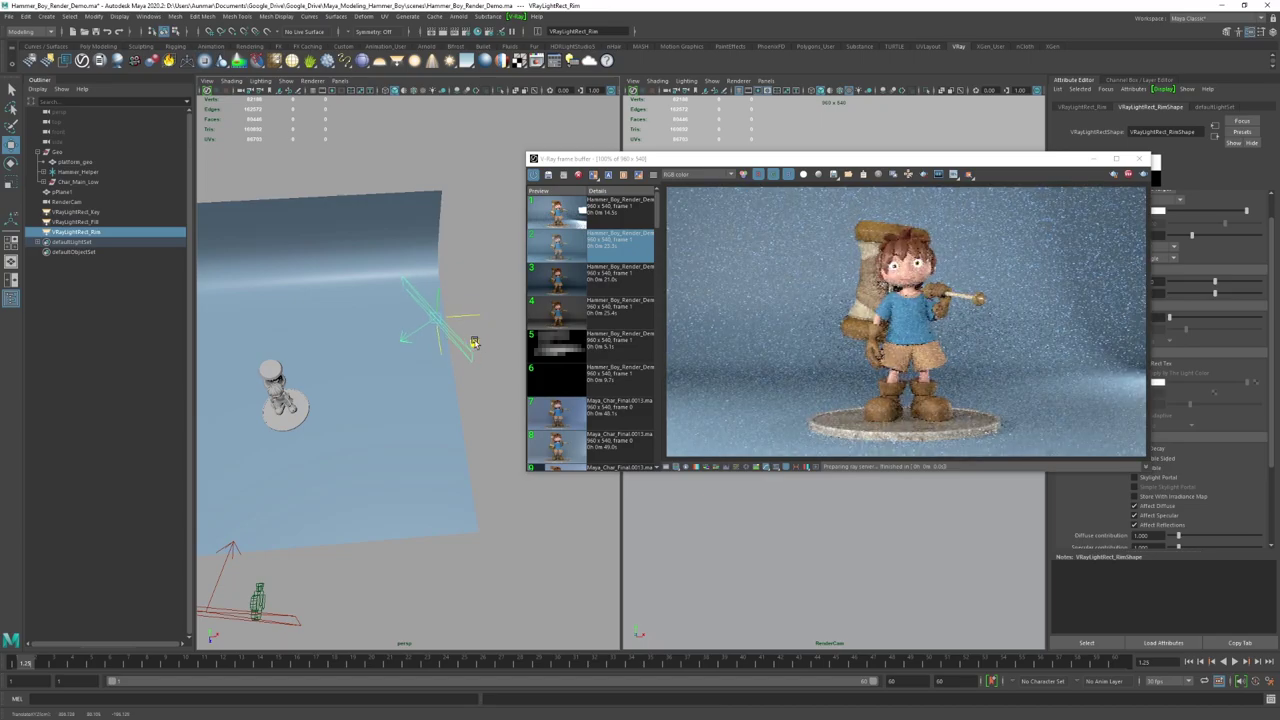
Step: Set the rim light's V size to 50
left_click_drag(700, 158, 533, 170)
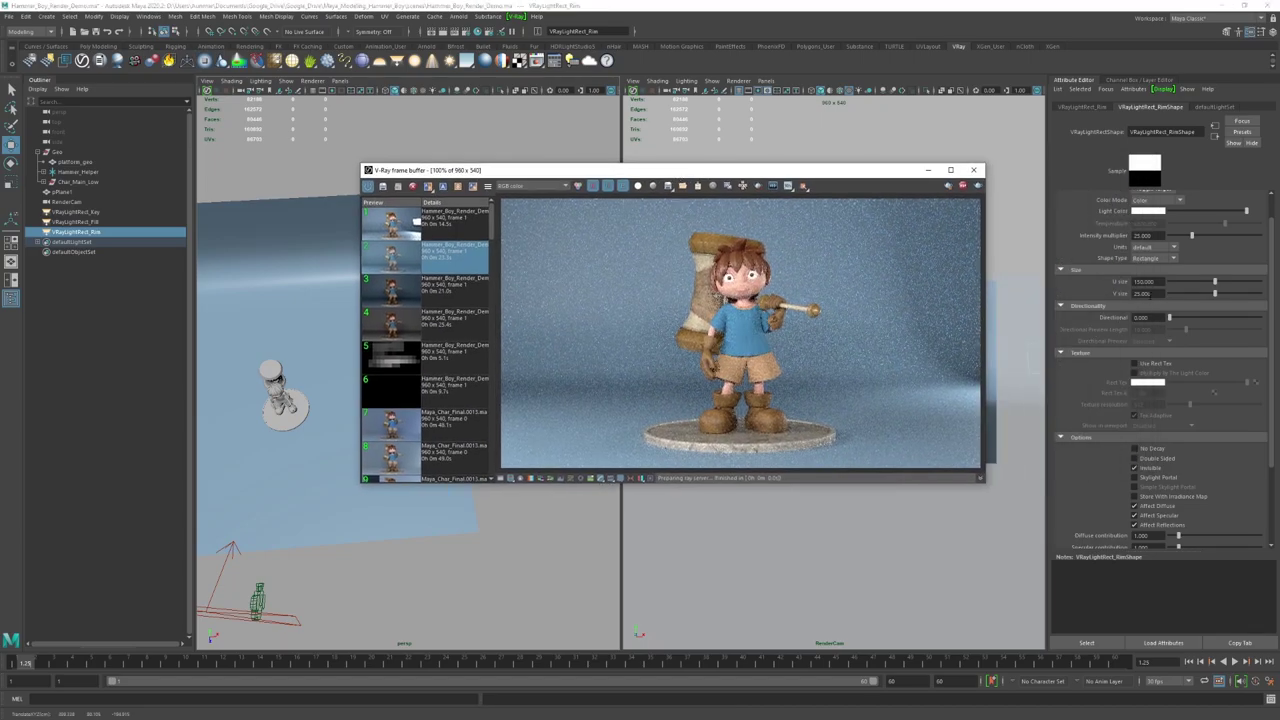
left_click_drag(1152, 294, 1100, 296)
left_click_drag(799, 173, 945, 167)
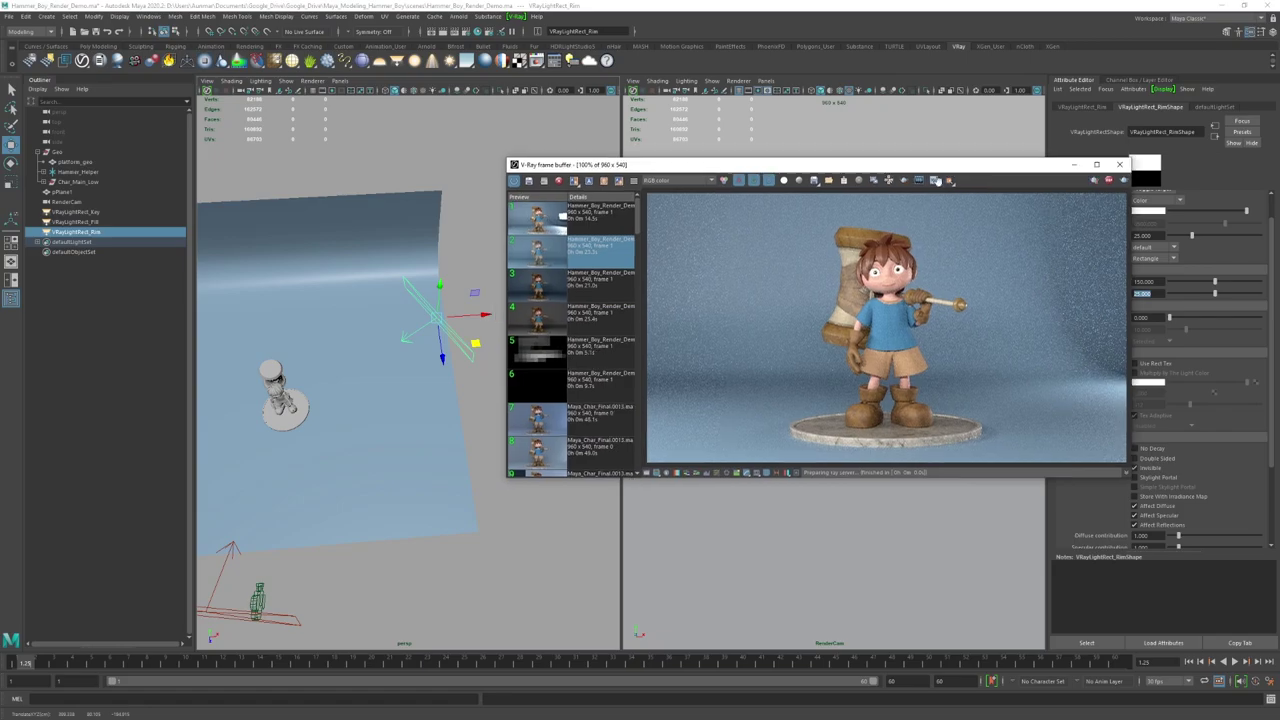
left_click_drag(338, 405, 397, 334, "alt")
scroll(397, 333, "up", 3)
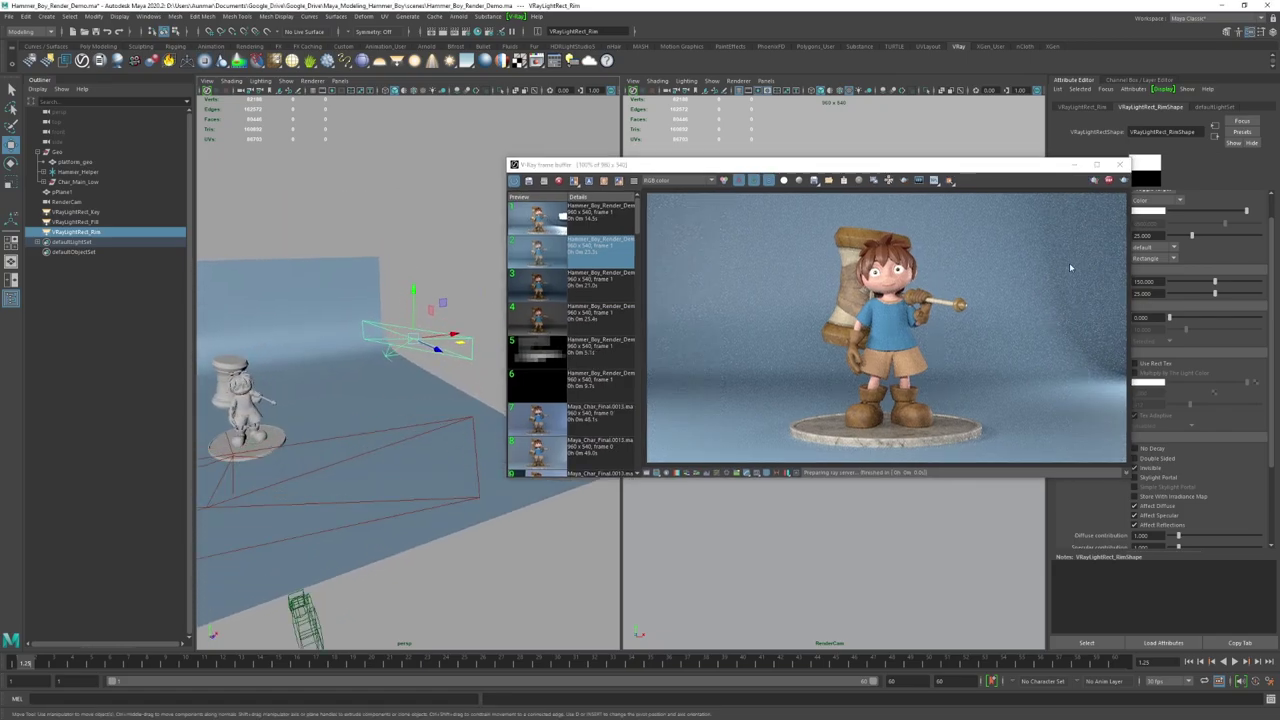
left_click(1148, 293)
type("50")
key("Return")
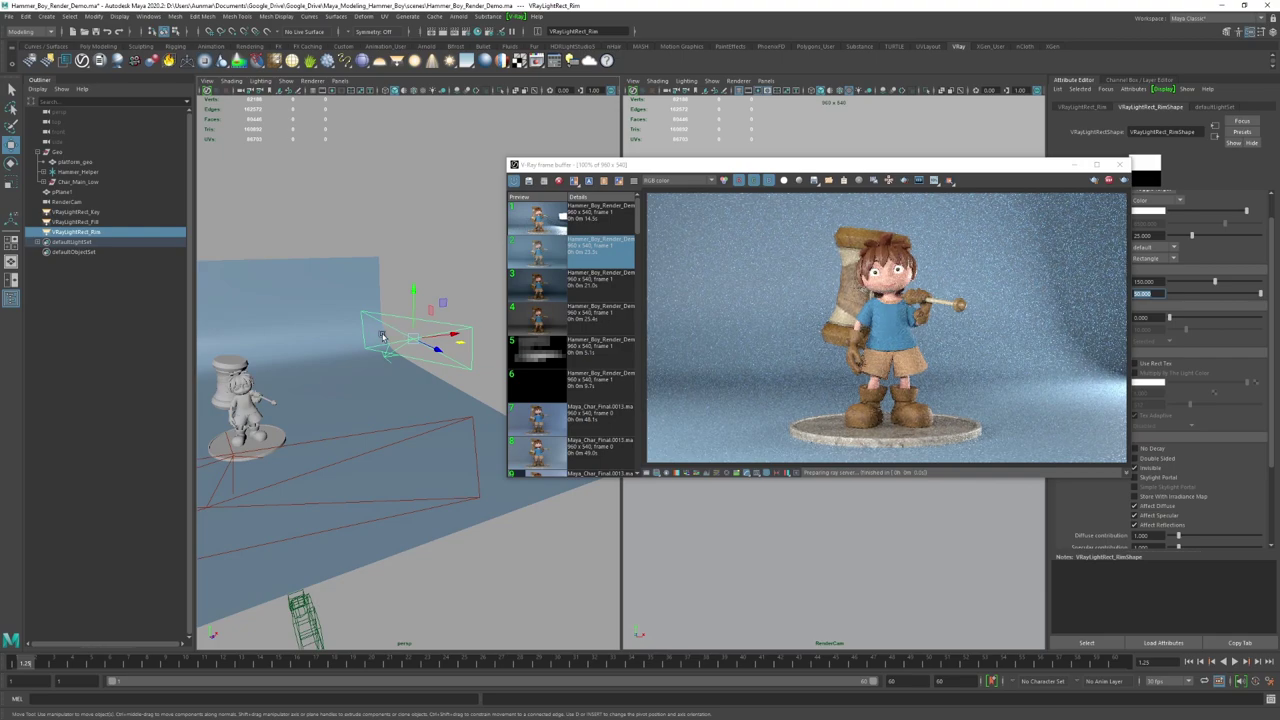
Step: Examine the enlarged rim light in the scene and its effect on the character up close in the interactive render
mouse_move(381, 333)
left_mouse_down("alt")
mouse_move(397, 313)
mouse_move(383, 363)
mouse_move(397, 343)
left_mouse_up("alt")
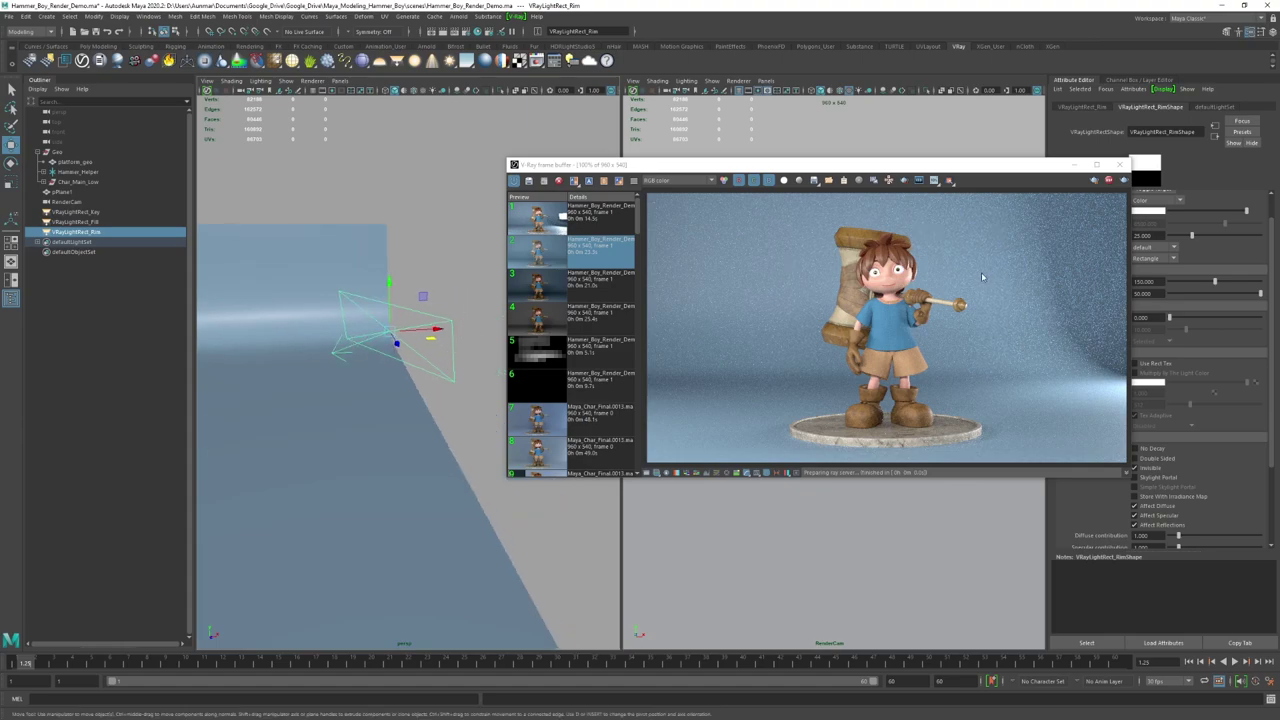
left_click_drag(992, 168, 936, 160)
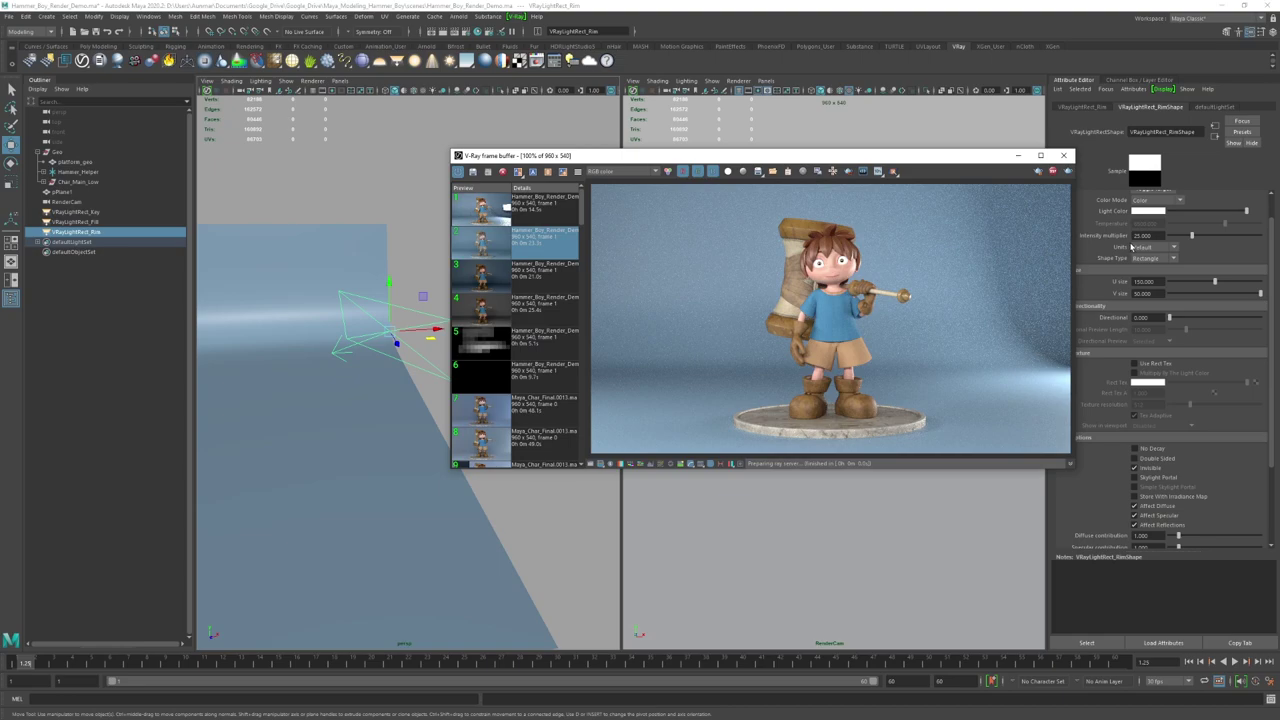
scroll(854, 258, "up", 2)
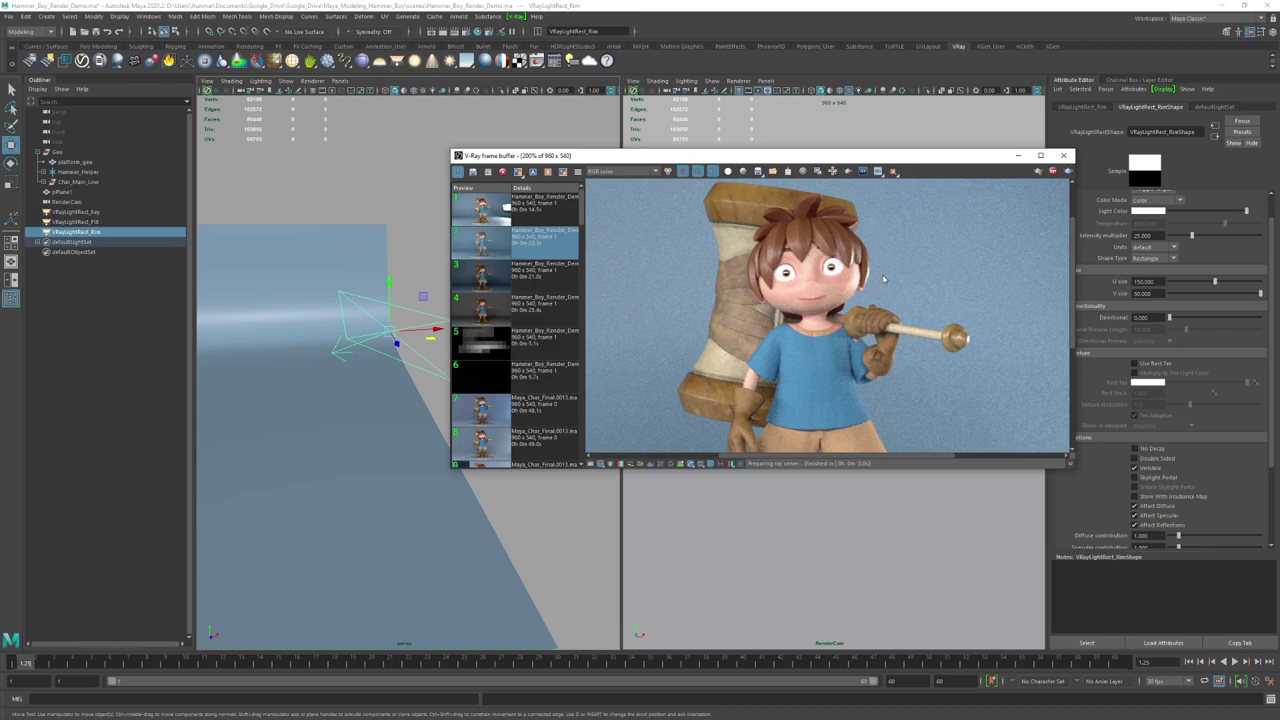
Step: Undo the rim light's last V size change and shift the light along the Z axis beside the backdrop
scroll(883, 279, "down", 2)
left_click_drag(856, 158, 922, 162)
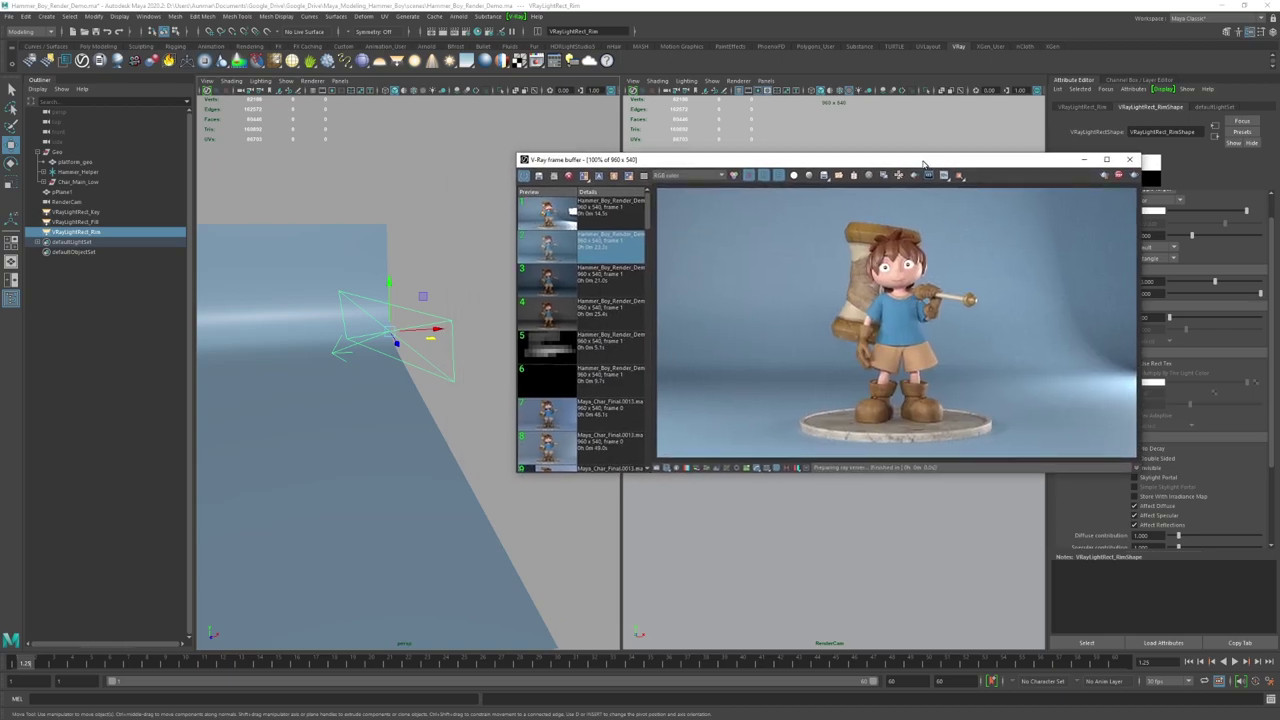
scroll(404, 307, "down", 3)
key("ctrl+z")
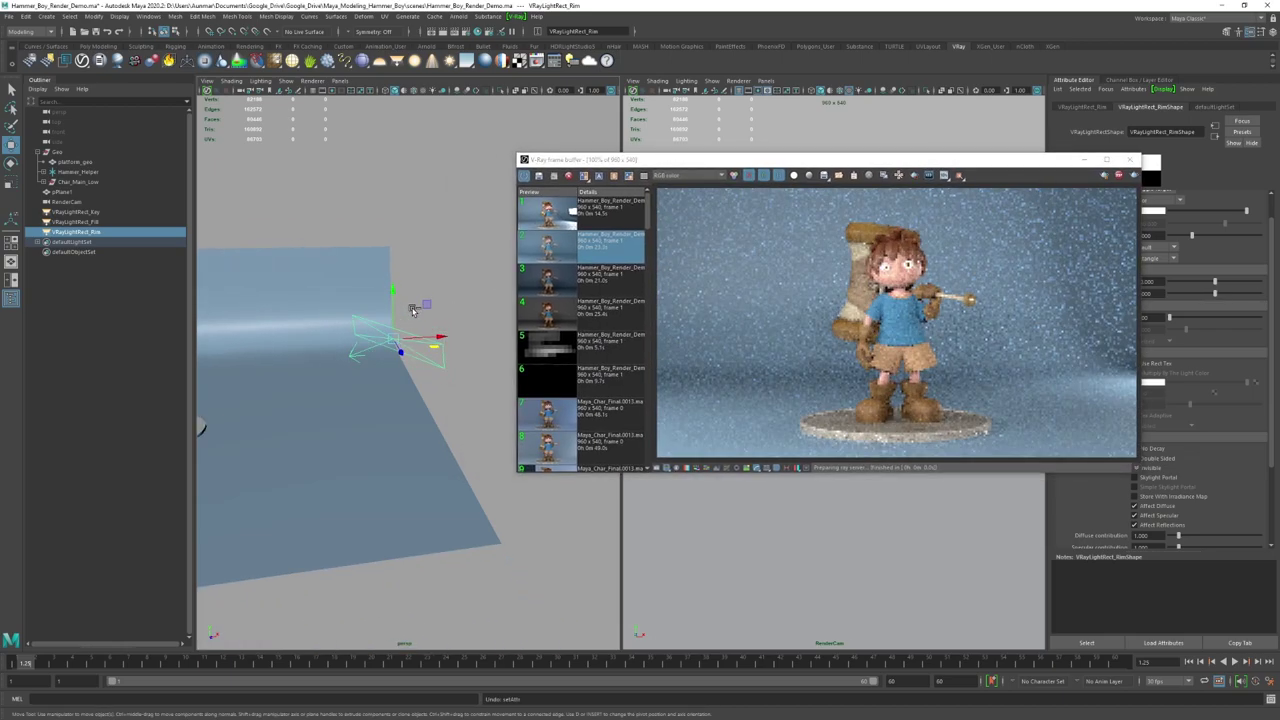
left_click_drag(409, 315, 390, 349, "alt")
key("w")
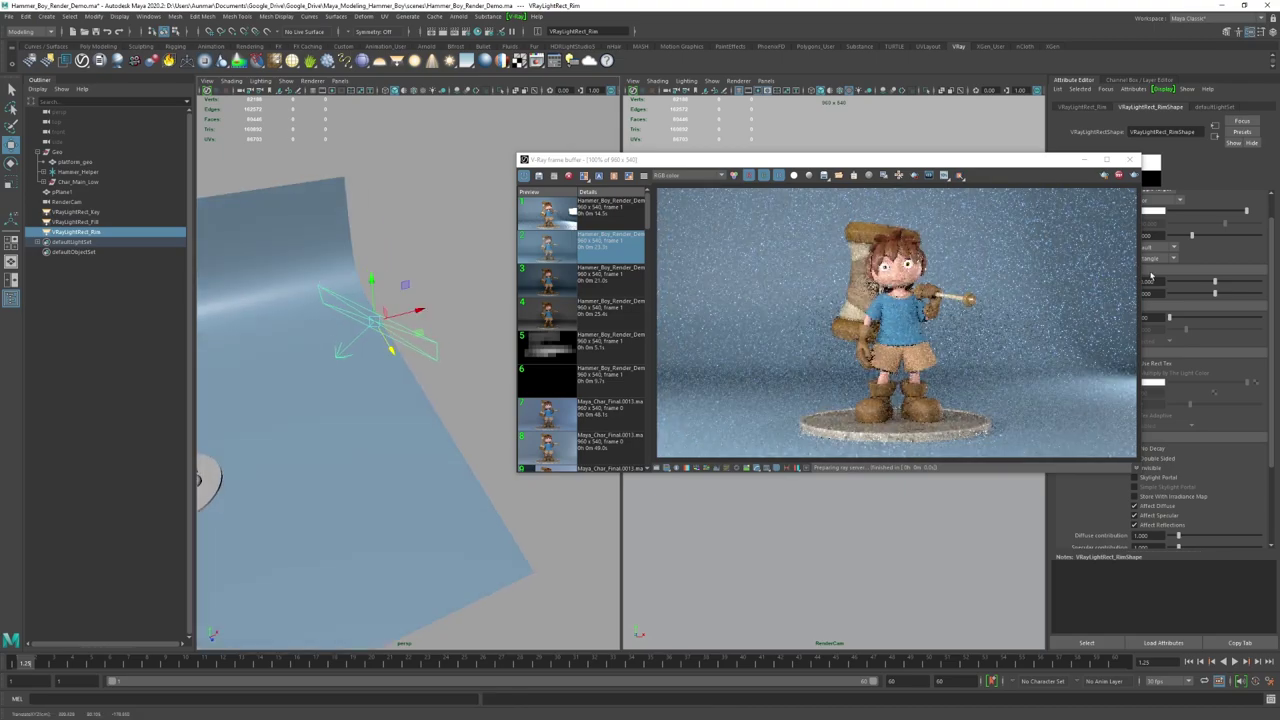
Step: Set the rim light's intensity multiplier to 30
left_click(996, 166)
left_click_drag(986, 165, 867, 153)
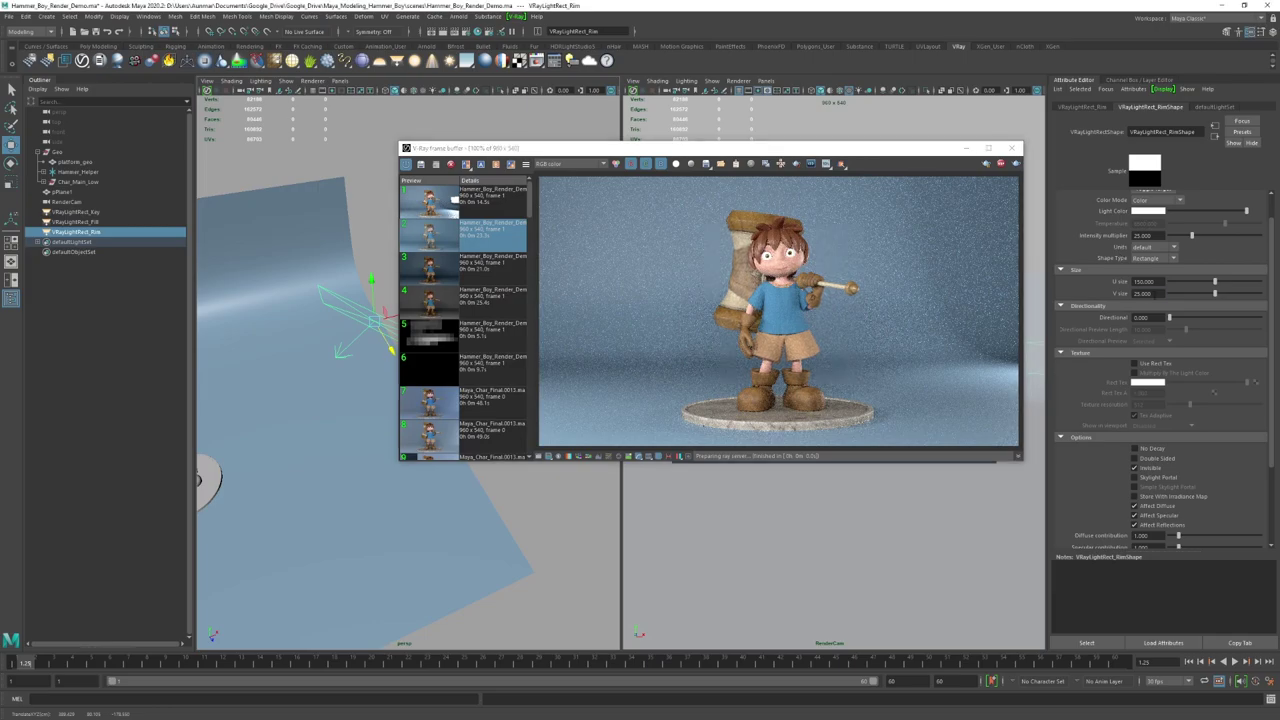
left_click(1138, 293)
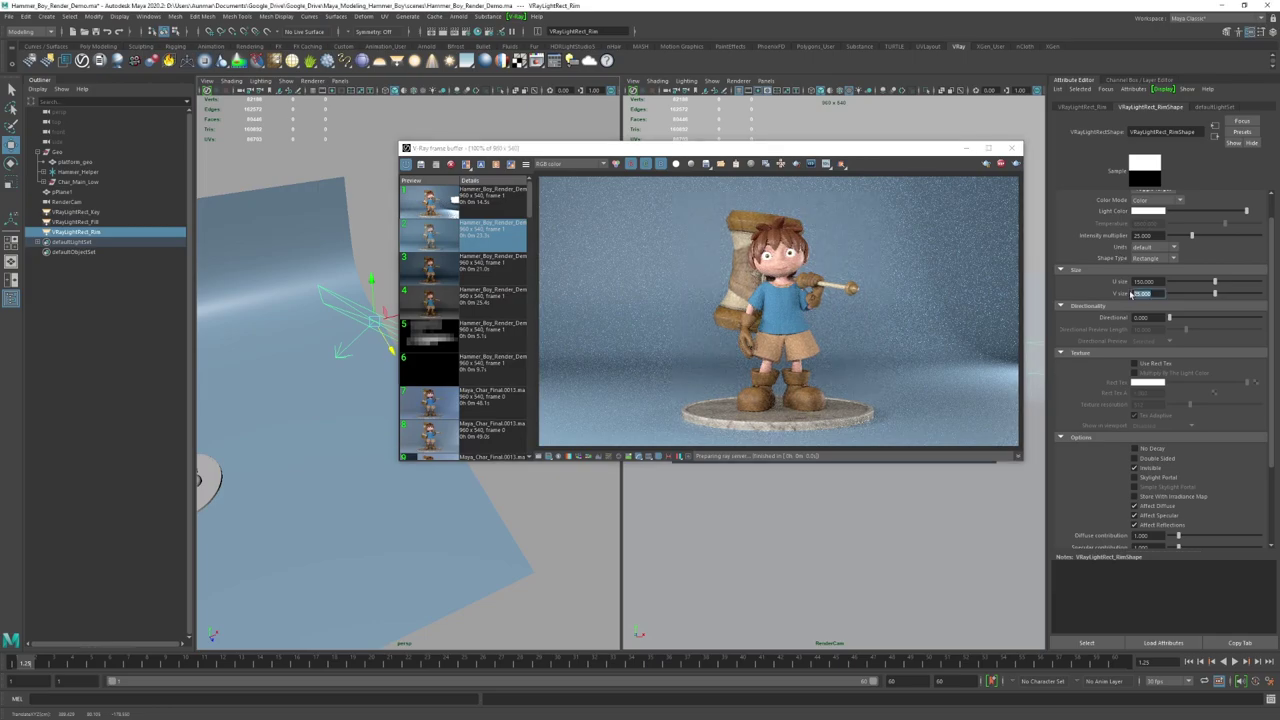
left_click(1142, 235)
type("30")
key("Return")
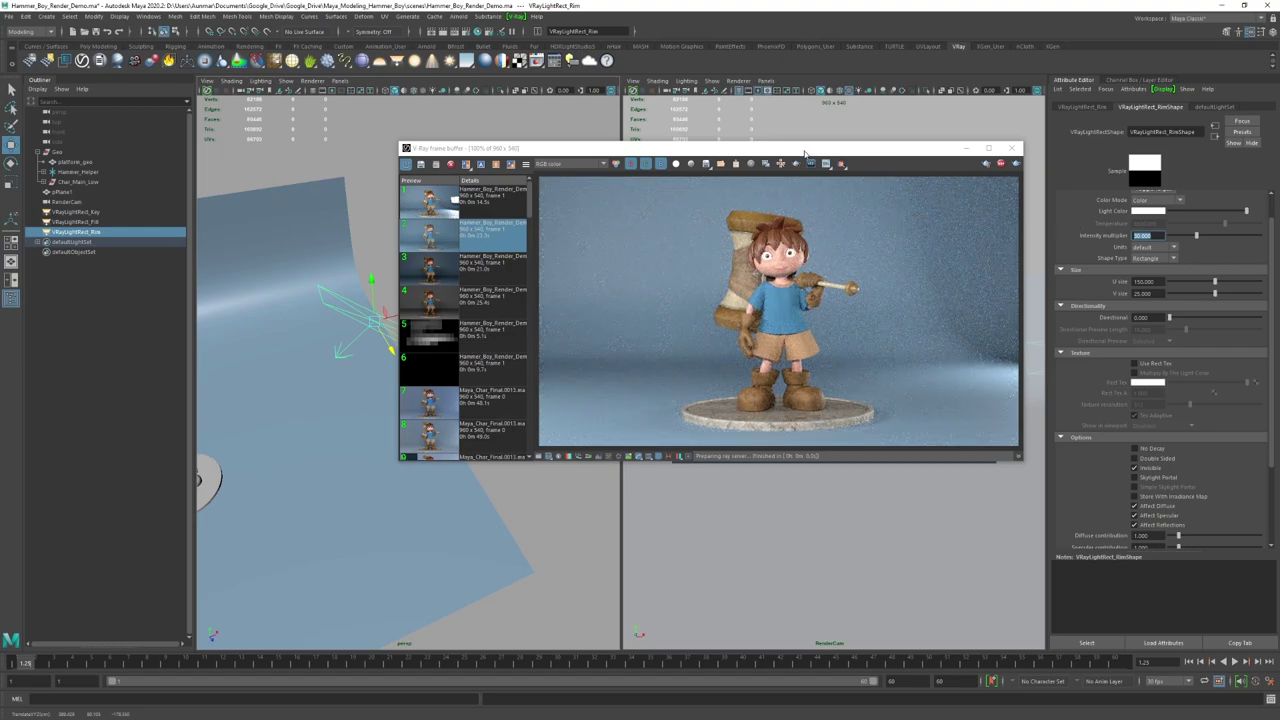
Step: Move the rim light inward along the X axis, slightly closer to the character and the backdrop's edge
left_click_drag(805, 153, 945, 151)
right_click_drag(462, 262, 377, 297, "alt")
left_click_drag(377, 297, 378, 318, "alt")
left_click(220, 429)
right_click_drag(320, 450, 285, 440, "alt")
left_click_drag(285, 440, 470, 392, "alt")
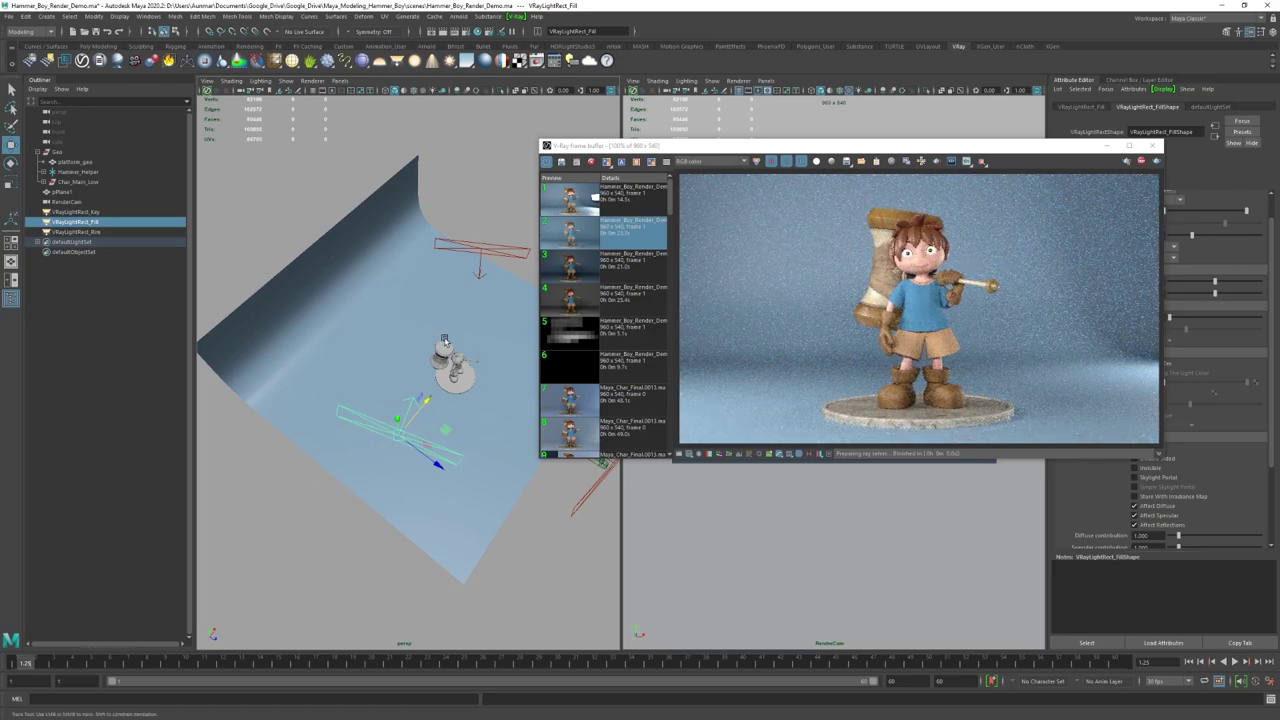
middle_click_drag(446, 338, 445, 357, "alt")
left_click(481, 264)
middle_click_drag(466, 277, 411, 291, "alt")
left_click_drag(474, 274, 491, 277)
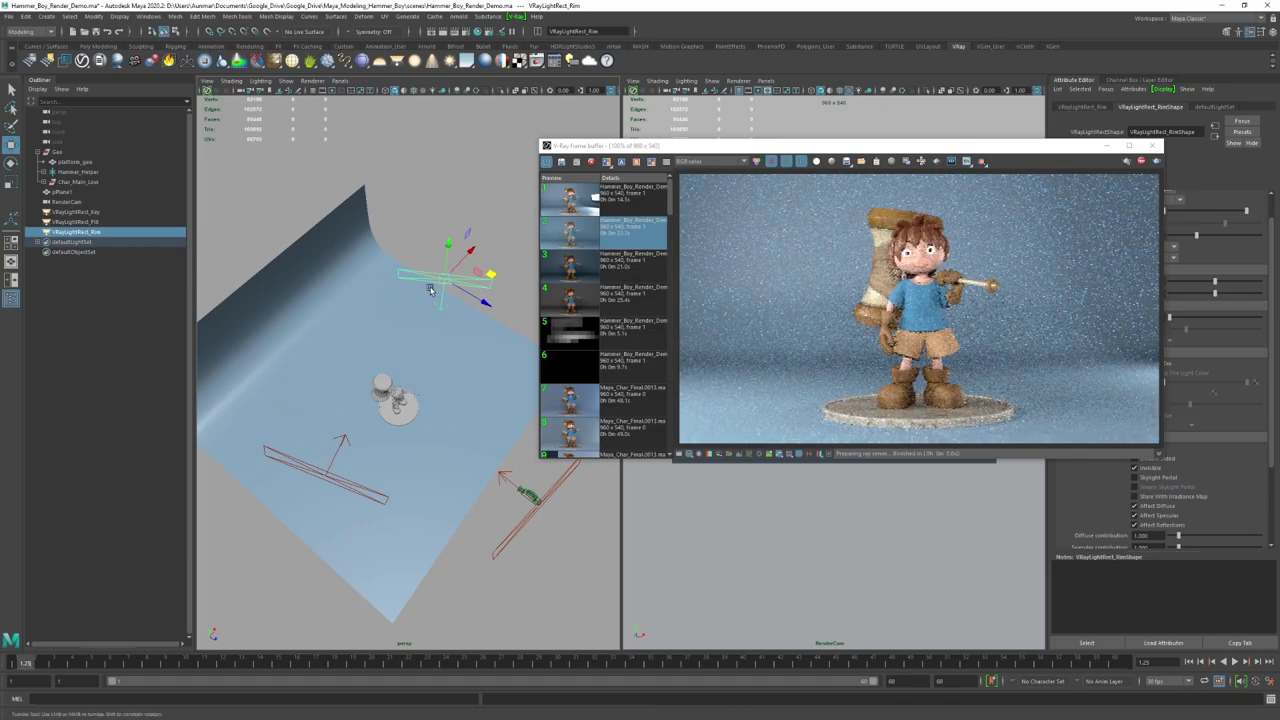
left_click_drag(533, 338, 497, 272, "alt")
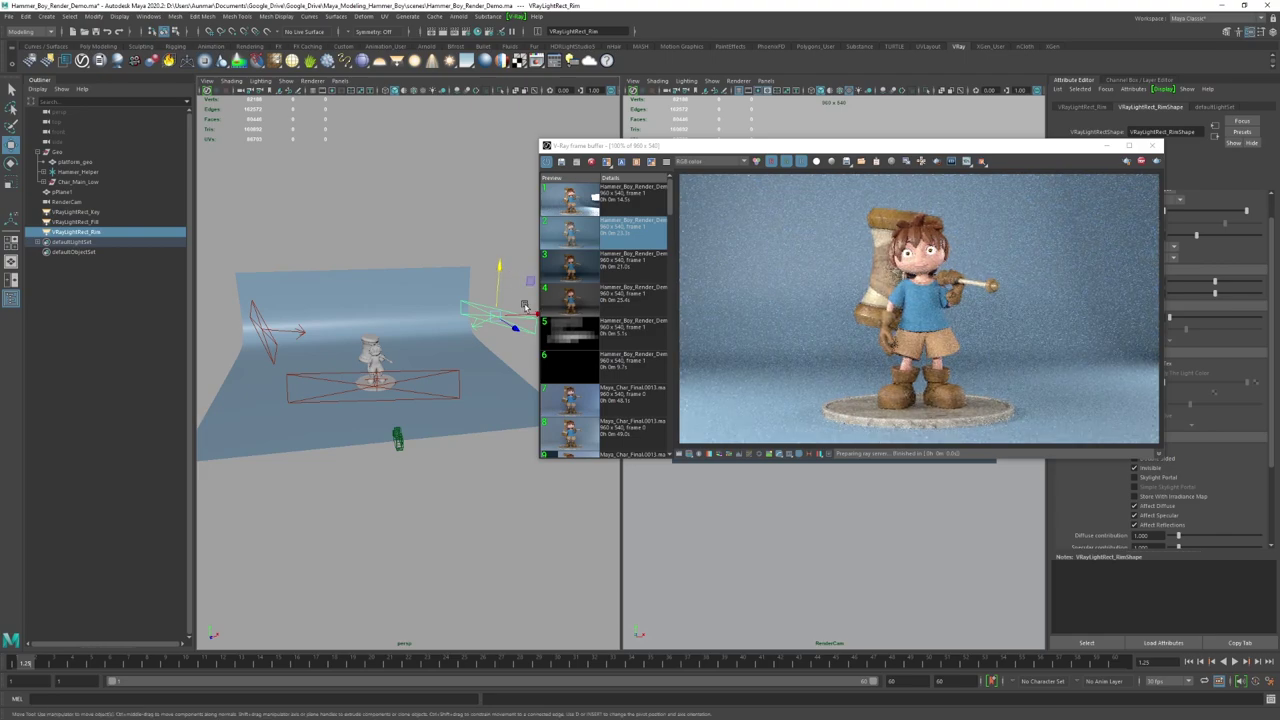
left_click_drag(523, 314, 504, 314)
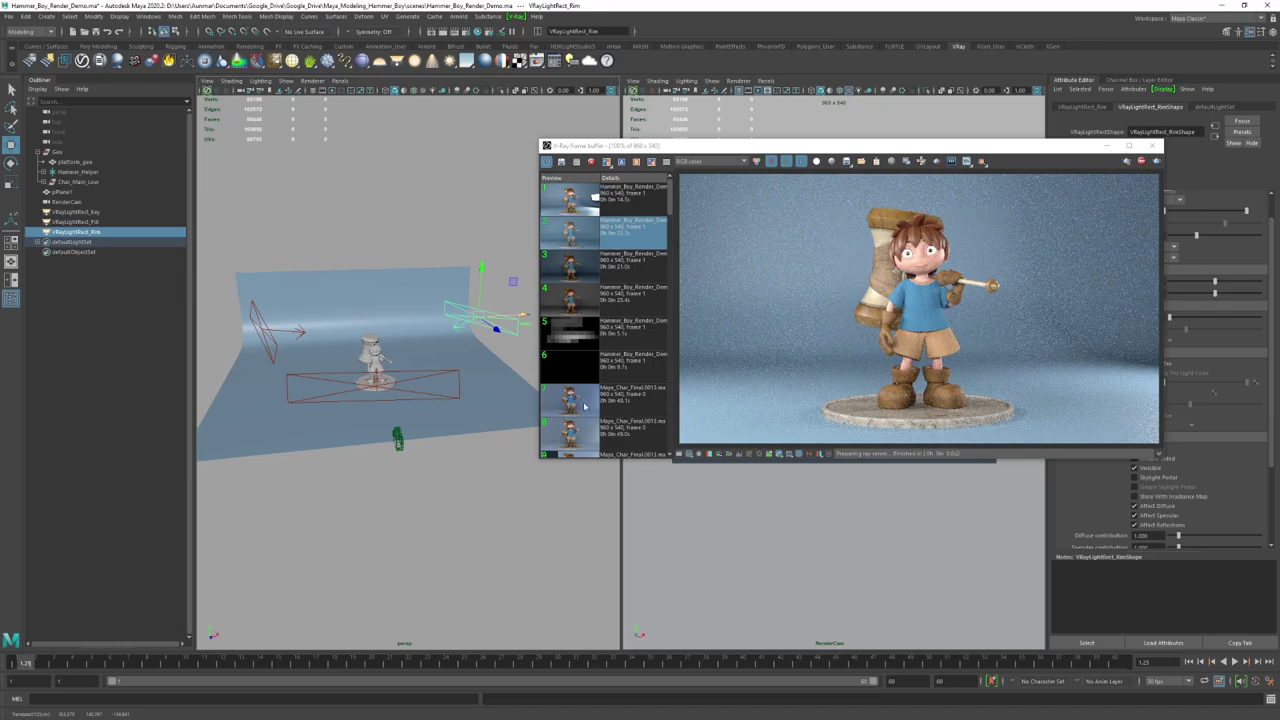
Step: Examine the rim lighting on the character in the render and the placement of the lights around the backdrop
left_click_drag(435, 347, 480, 330, "alt")
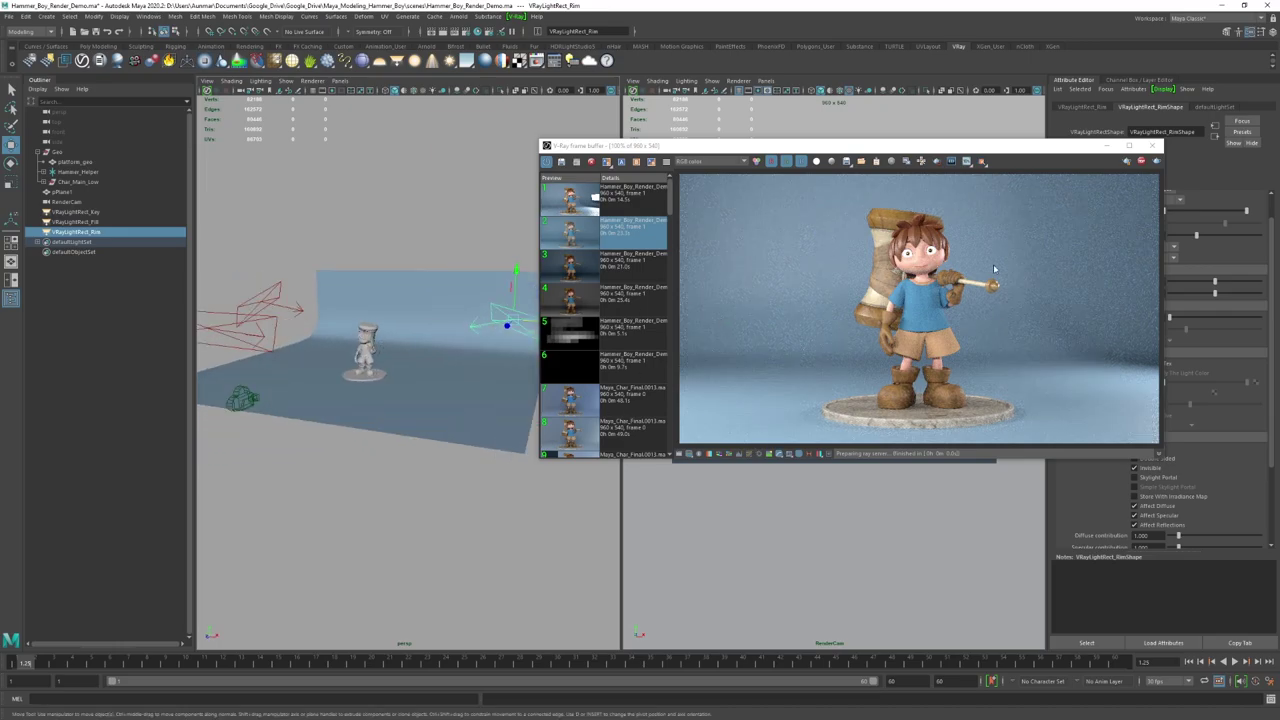
scroll(955, 277, "up", 2)
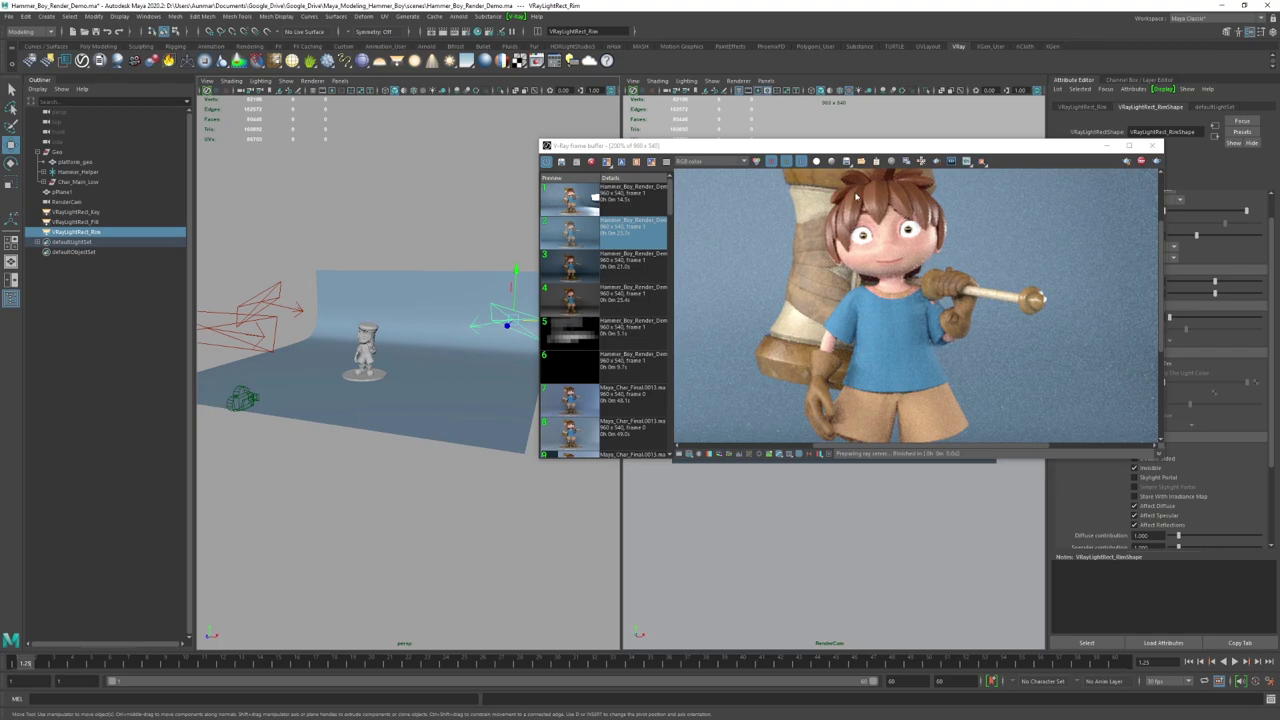
scroll(920, 291, "down", 3)
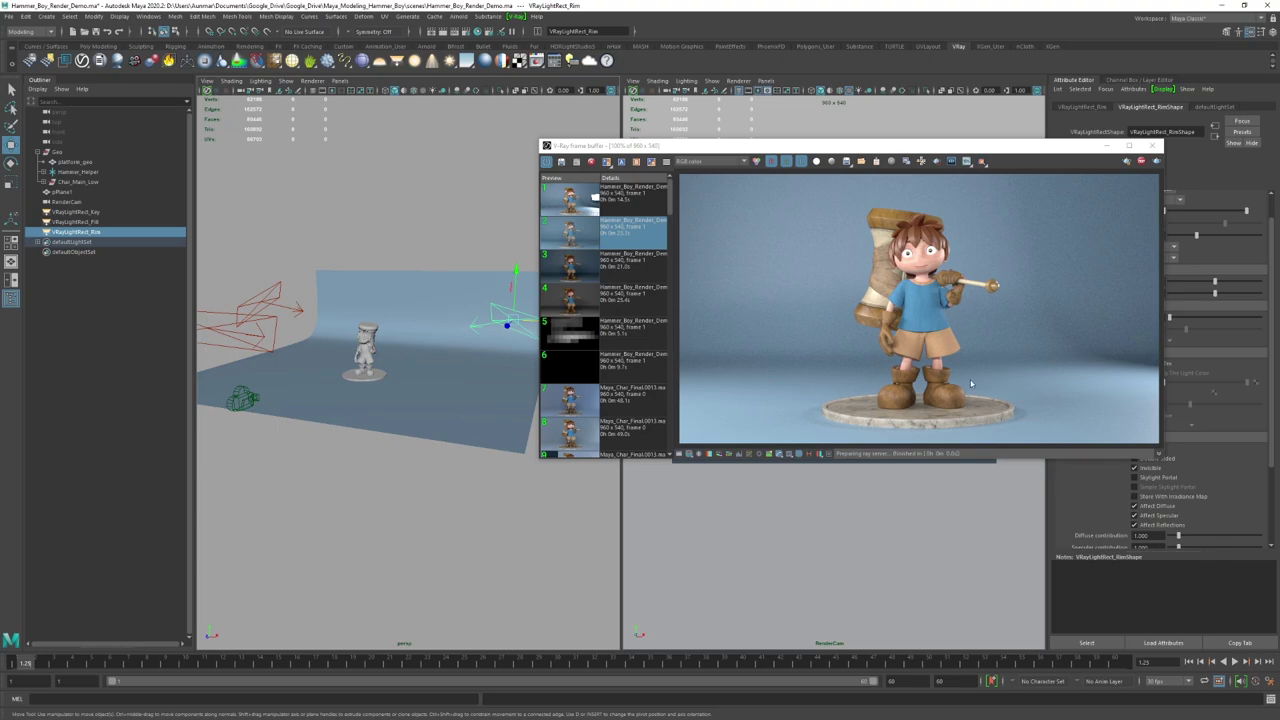
left_click_drag(422, 343, 490, 346, "alt")
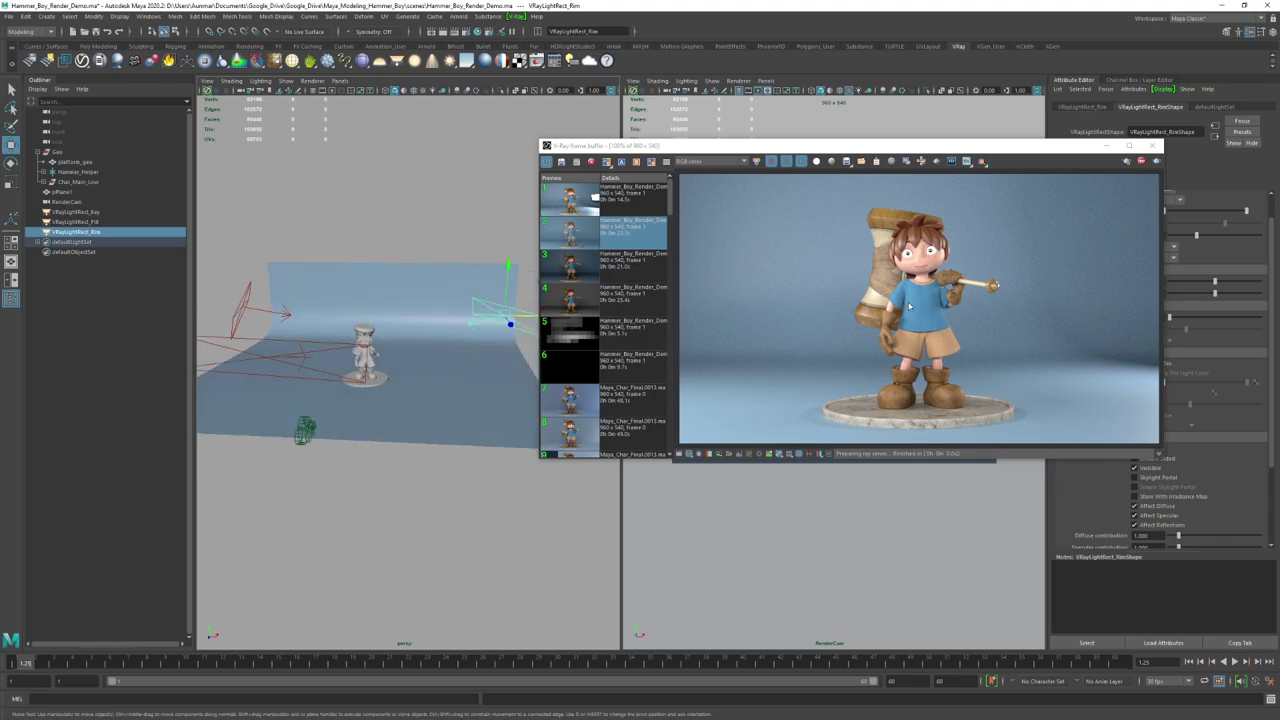
left_click_drag(386, 298, 409, 297, "alt")
left_click_drag(313, 306, 386, 317, "alt")
Step: Switch the fill light's Color Mode to Temperature
left_click(358, 376)
key("e")
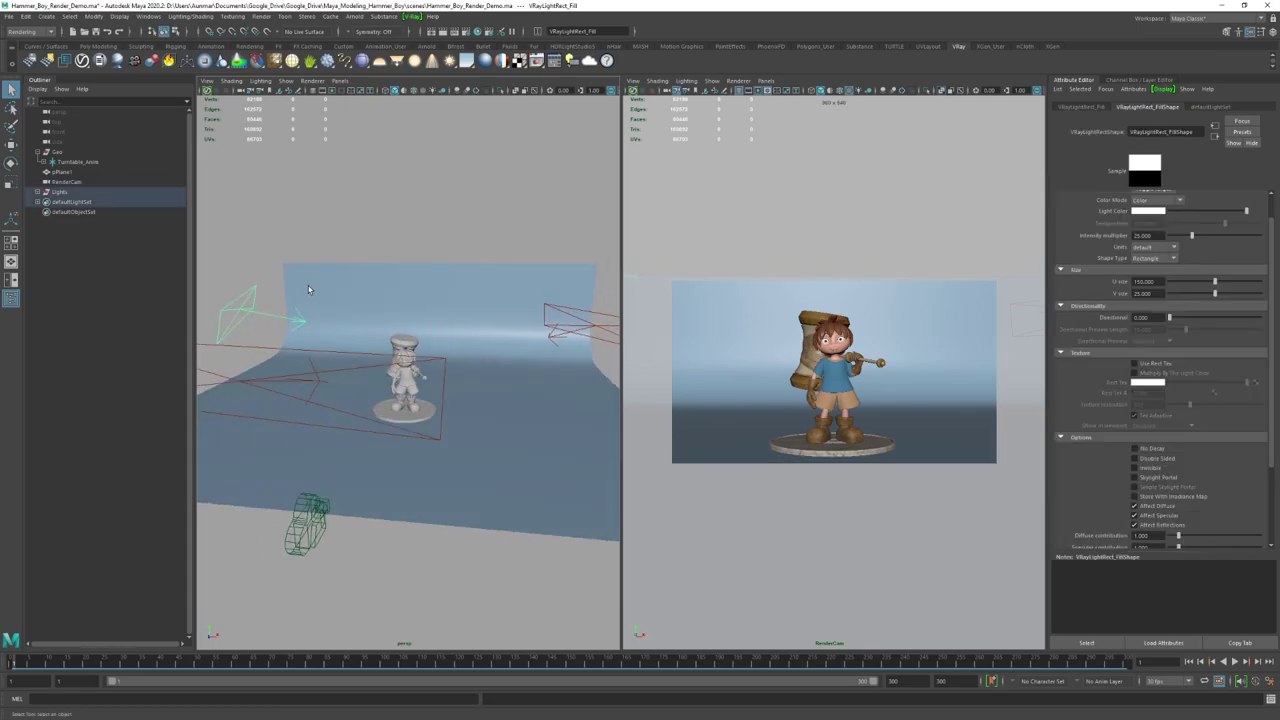
left_click_drag(308, 290, 411, 313, "alt")
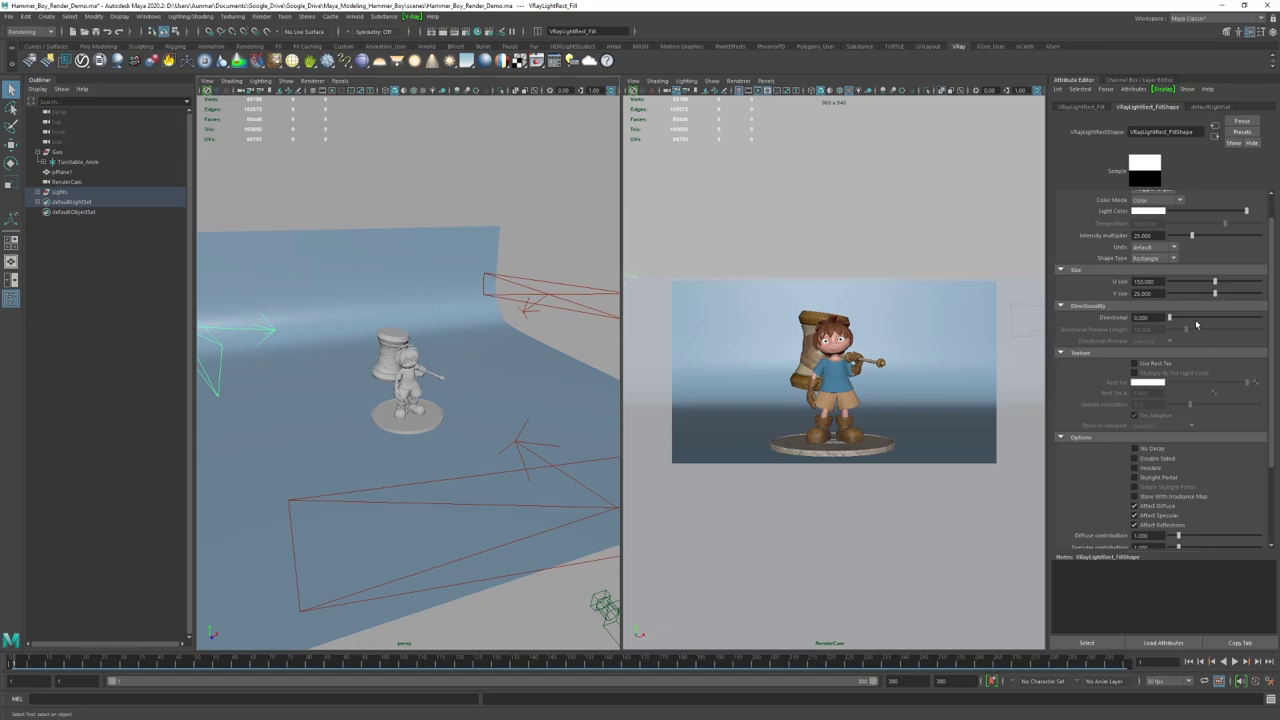
scroll(1196, 324, "up", 1)
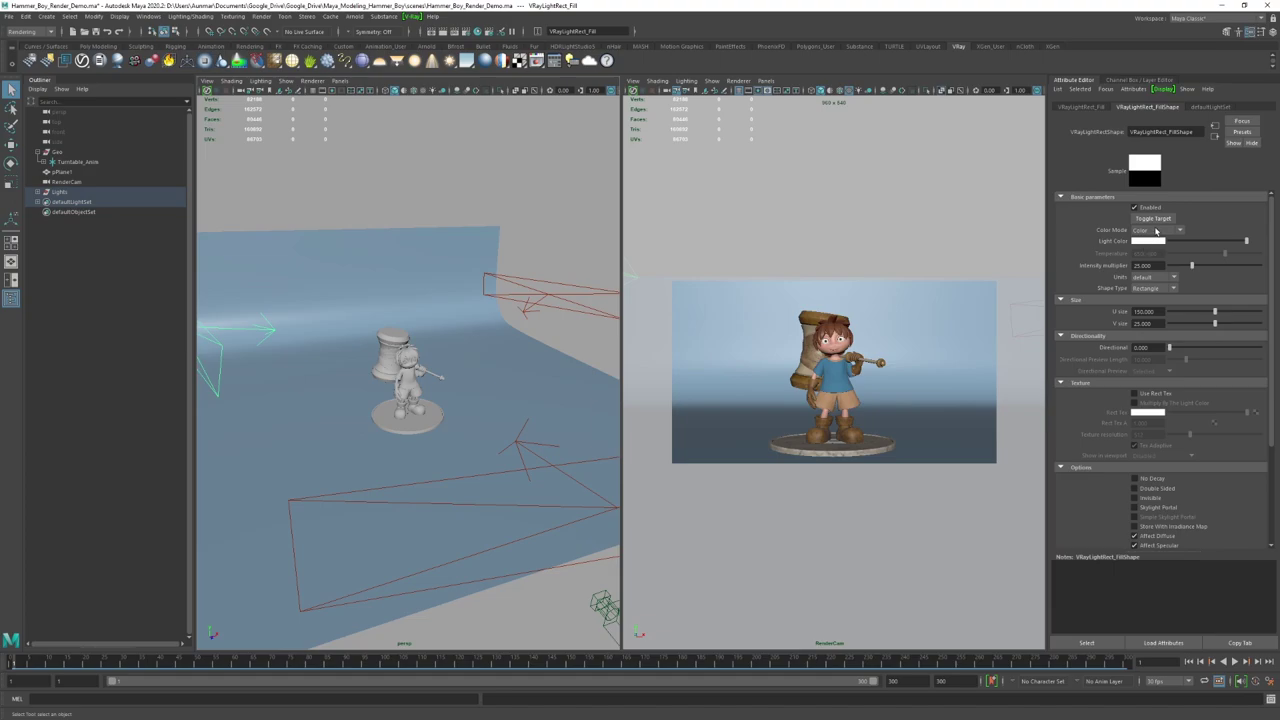
left_click(1156, 231)
left_click(1152, 251)
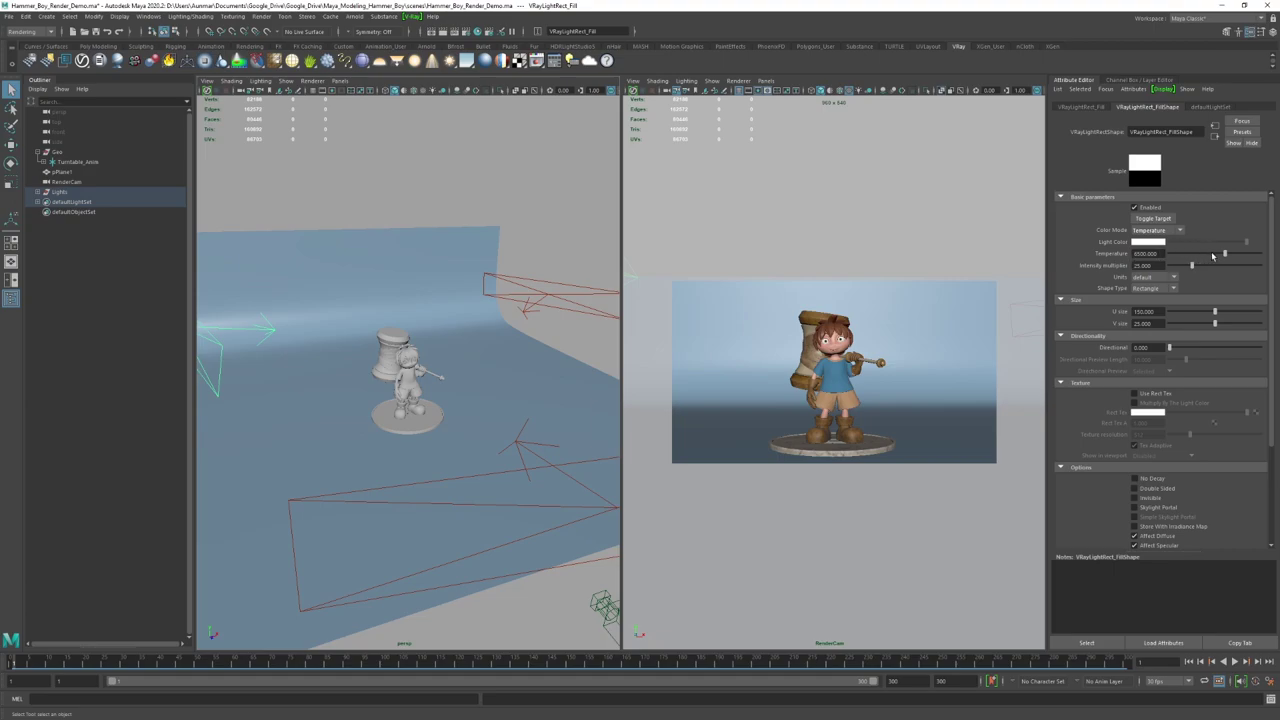
Step: Switch the key light's Color Mode to Temperature
left_click_drag(531, 362, 452, 352, "alt")
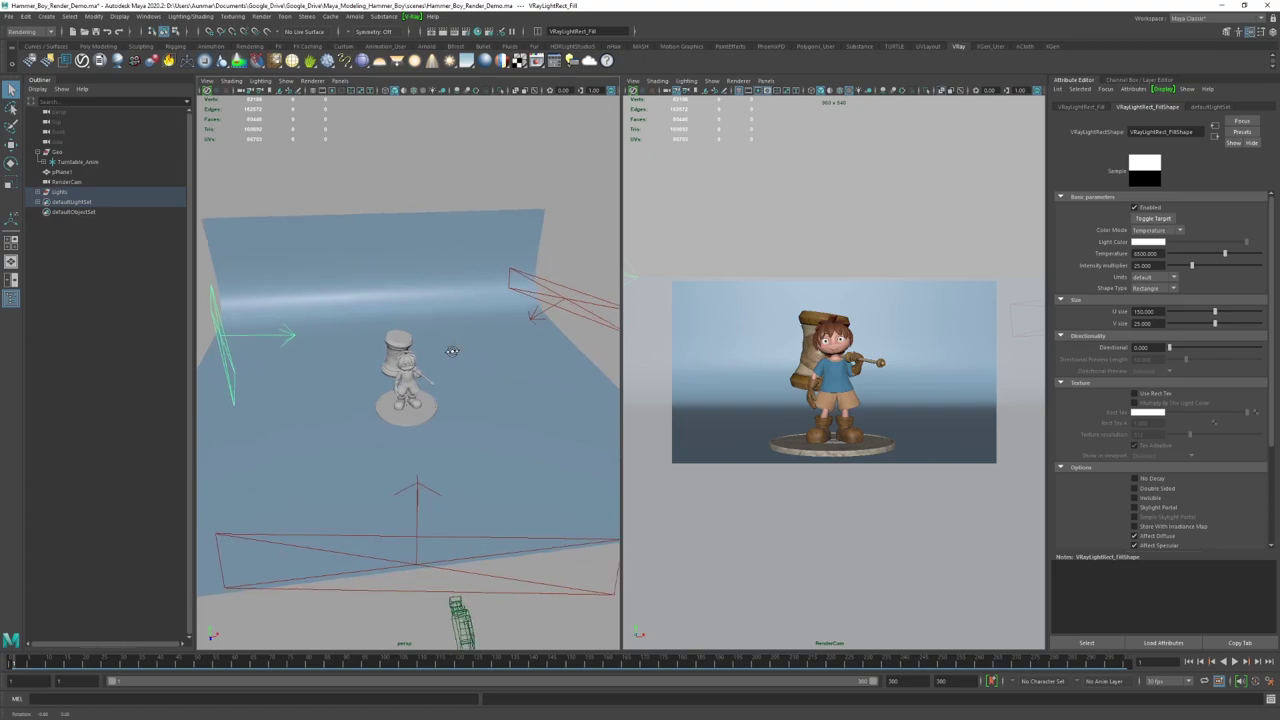
left_click(418, 537)
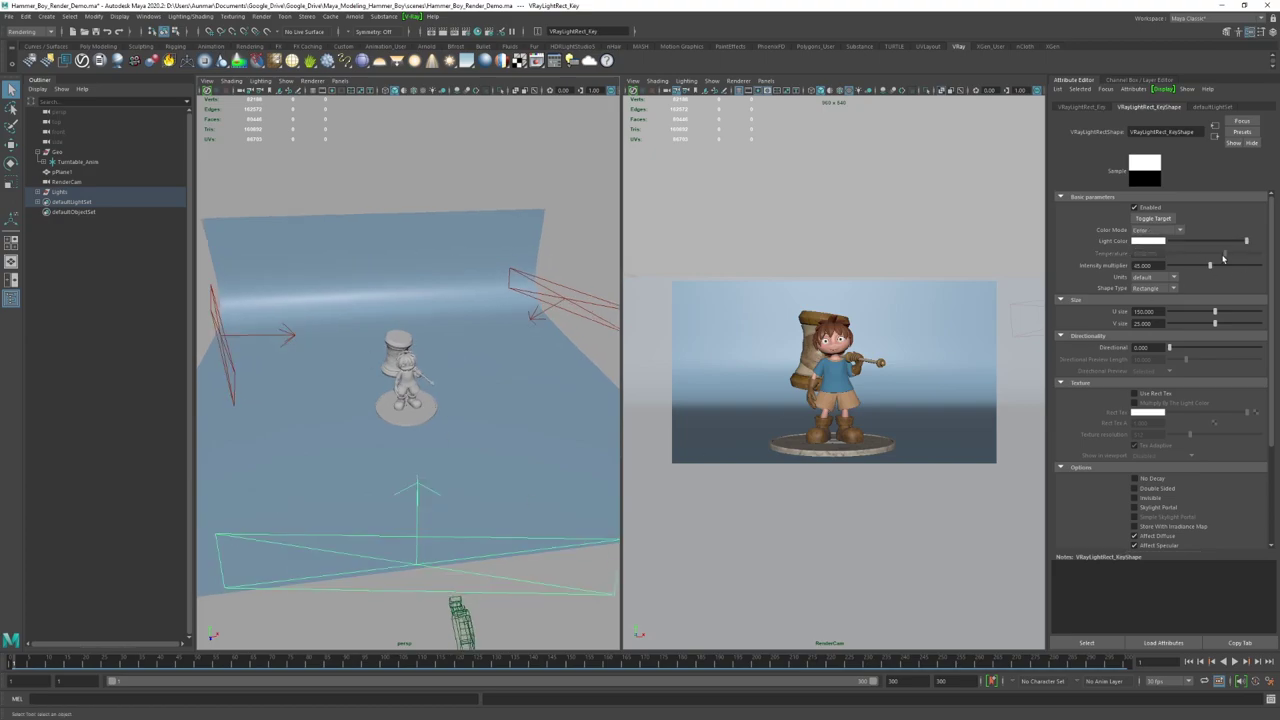
left_click(1163, 232)
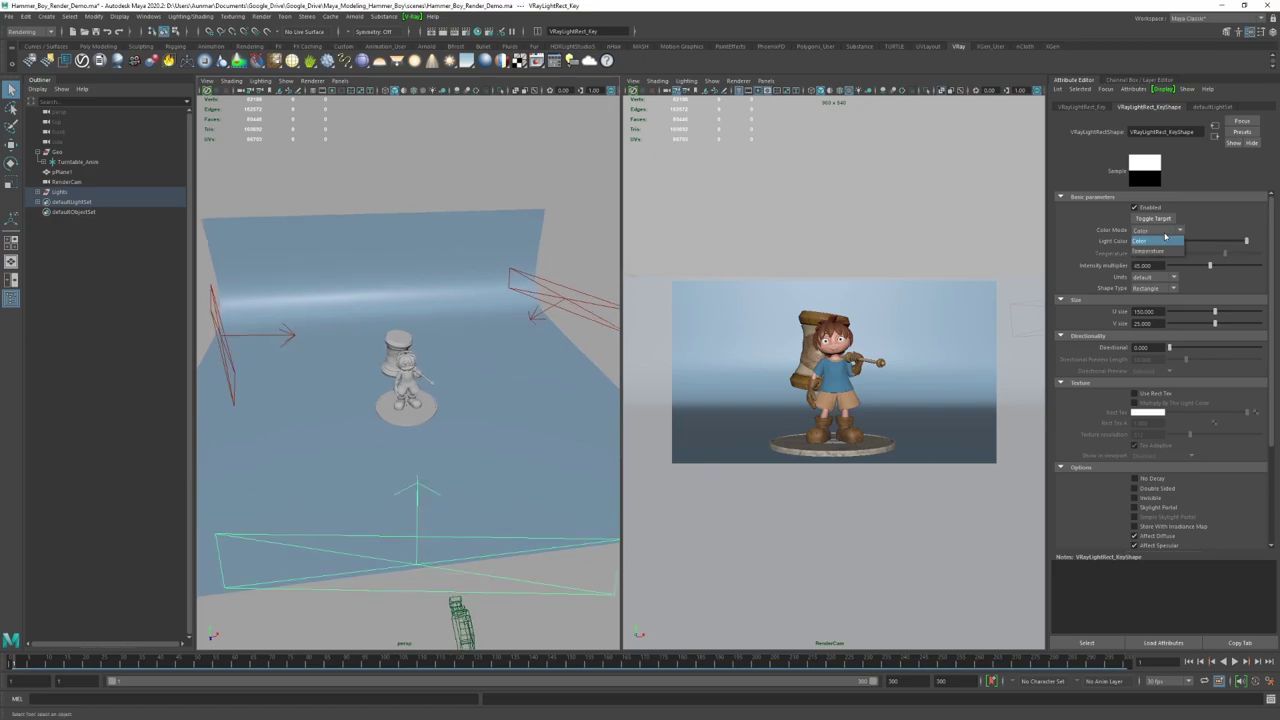
left_click(1161, 252)
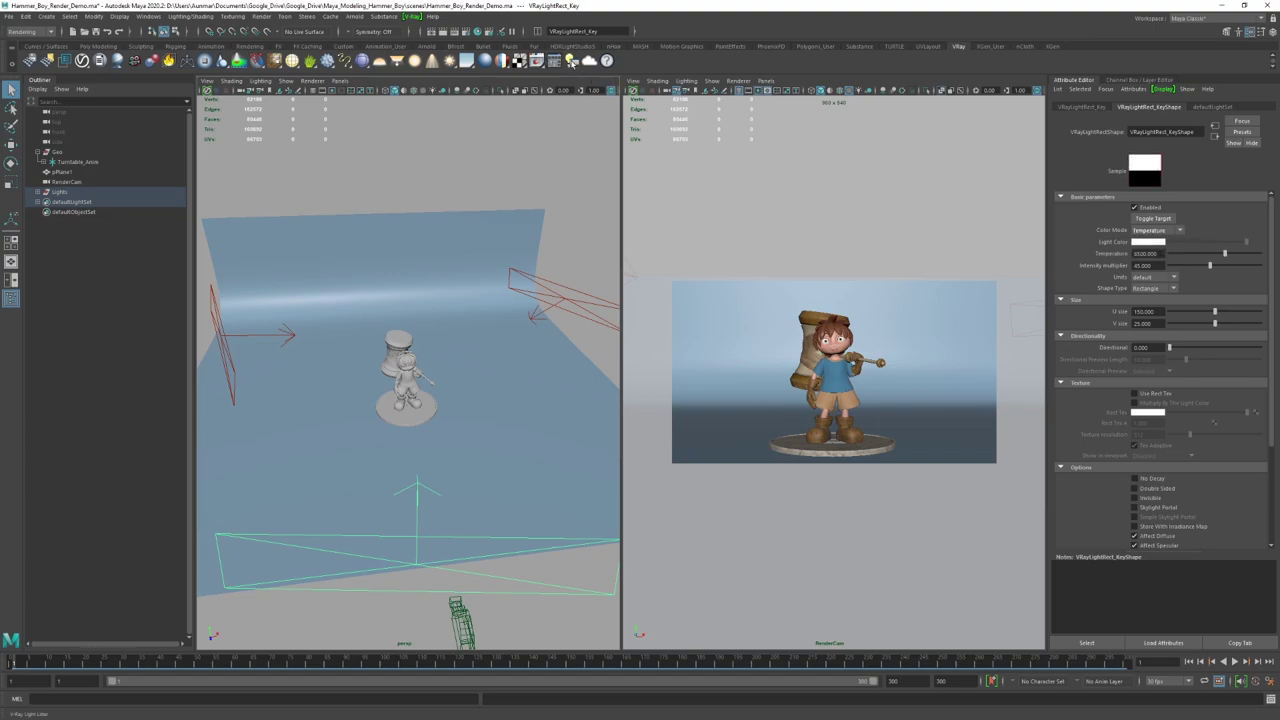
Step: In the V-Ray Light Lister, enable temperature for the rim light and set the key light's temperature to 8500
left_click(570, 61)
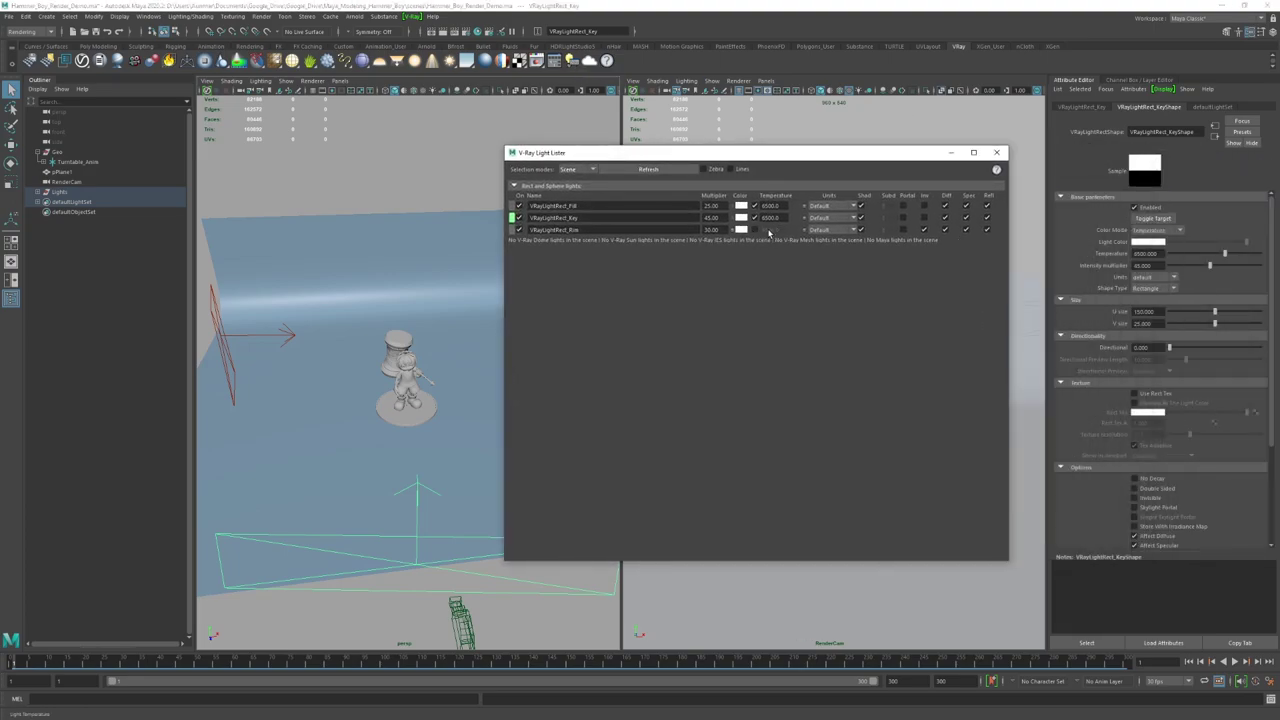
left_click(755, 230)
left_click_drag(783, 218, 737, 222)
type("6")
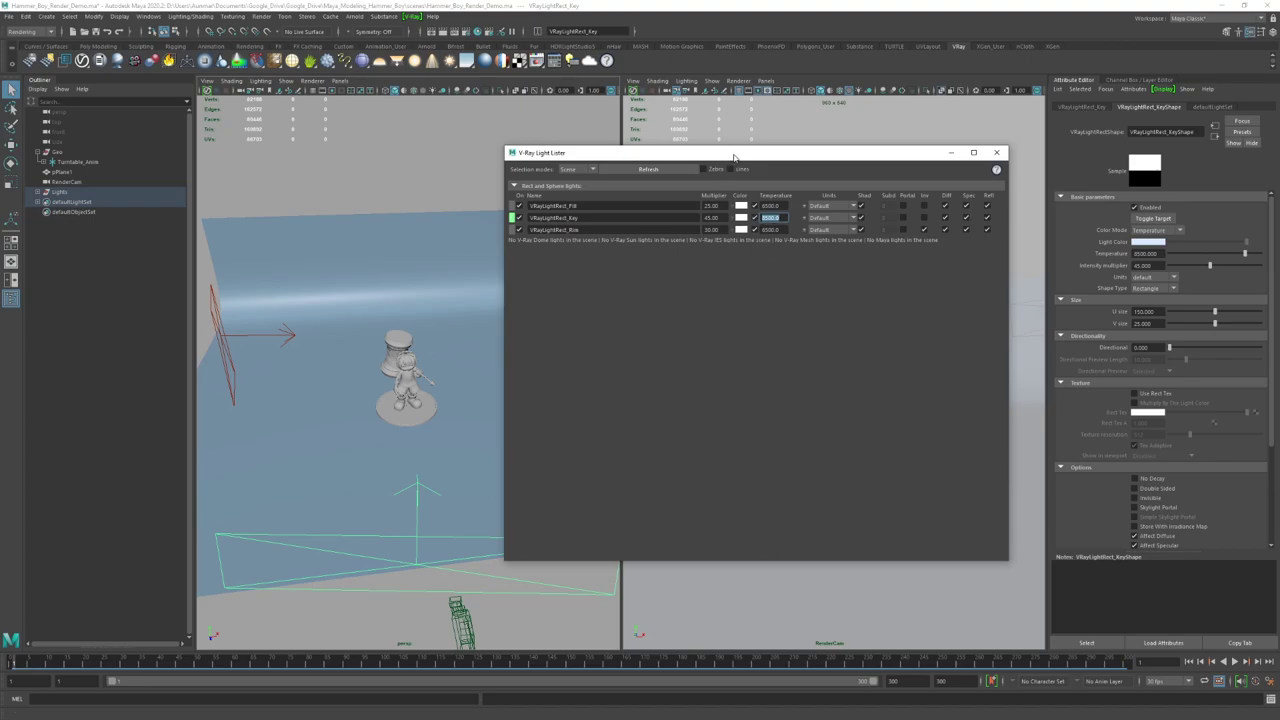
left_click_drag(734, 157, 857, 152)
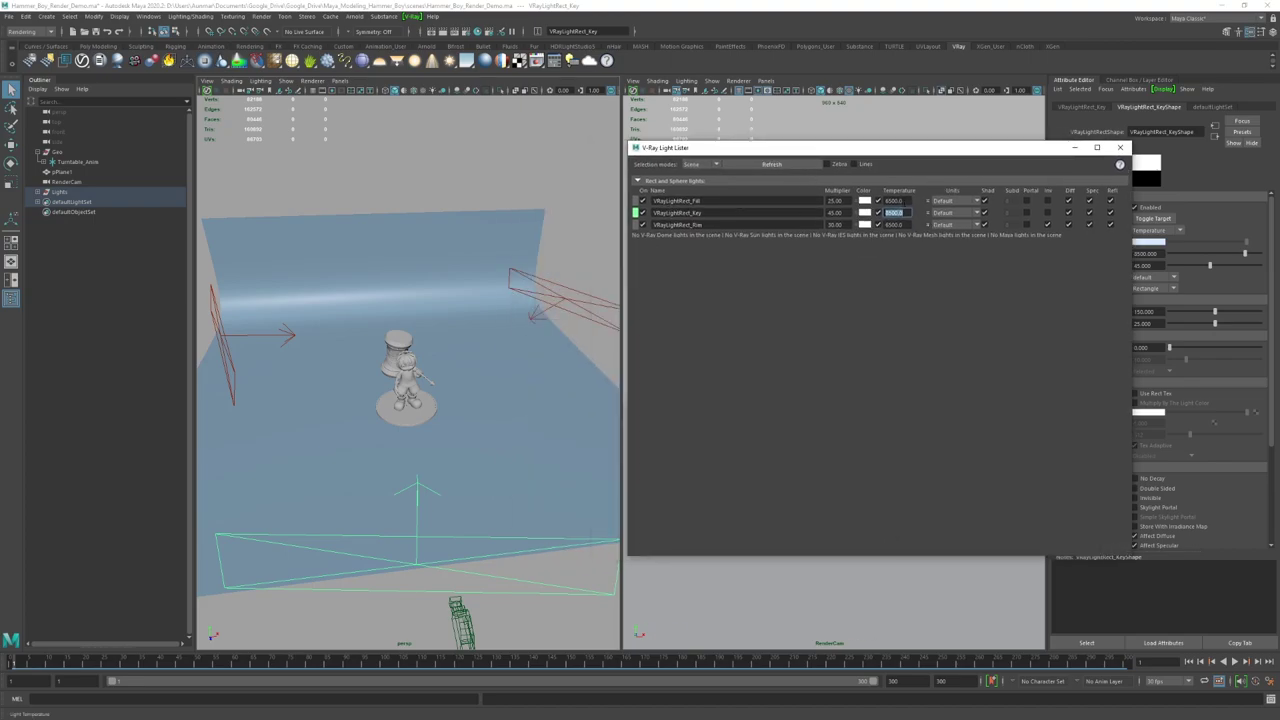
Step: Set the fill light's temperature to 8500 and the rim light's temperature to 3500 in the V-Ray Light Lister
left_click_drag(906, 201, 834, 201)
type("4500")
key("Return")
left_click_drag(906, 225, 866, 226)
type("1500")
key("Return")
left_click_drag(865, 152, 597, 300)
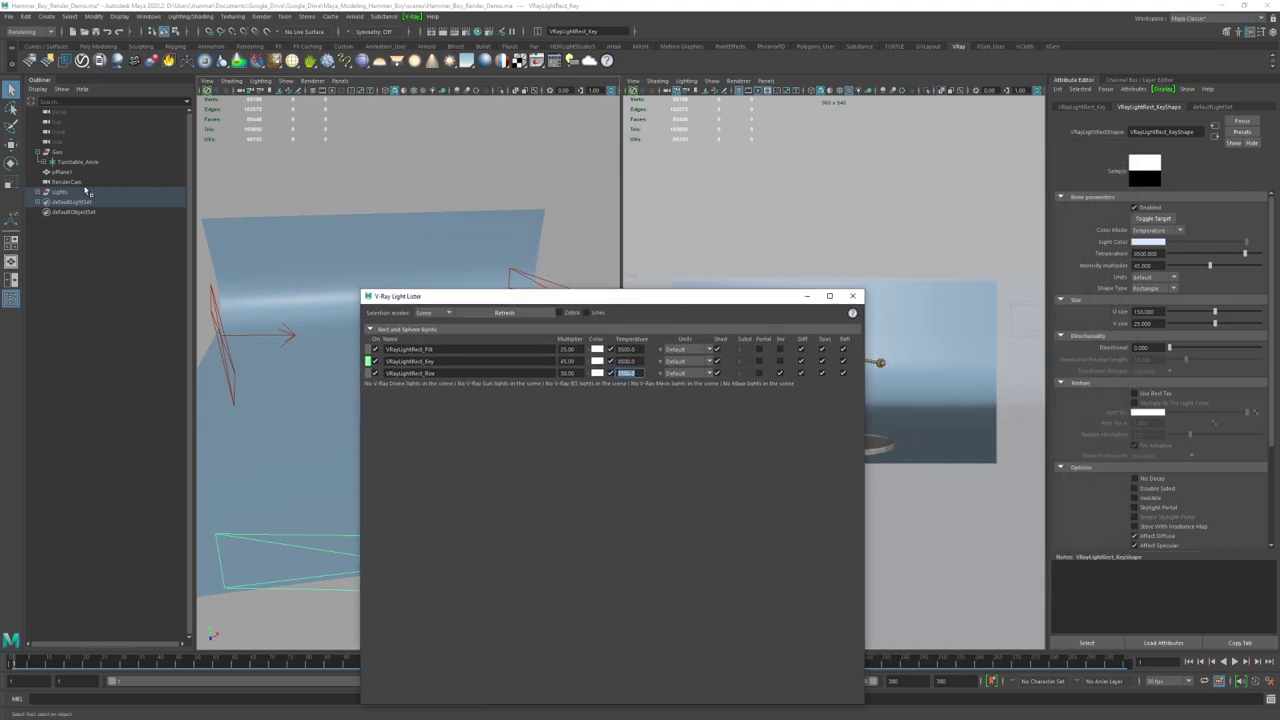
Step: Expand the Lights group and check the temperature colours of the key, fill and rim lights one by one
left_click(42, 193)
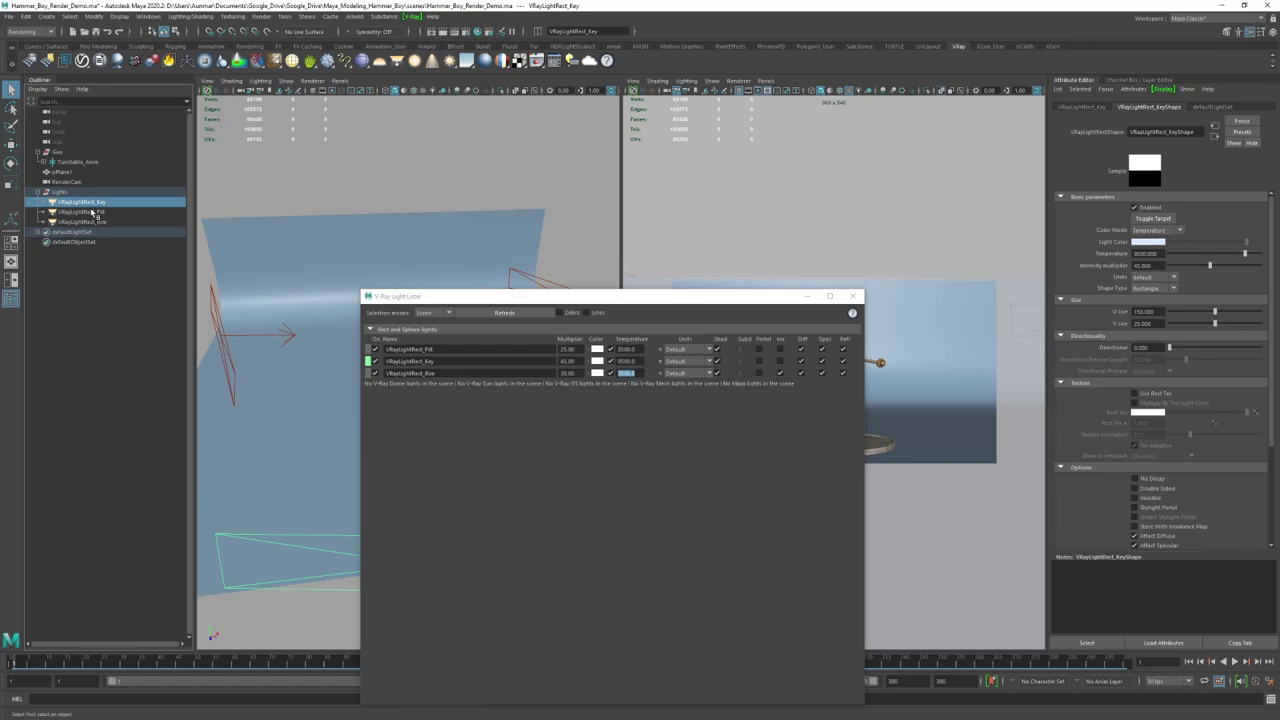
left_click(93, 213)
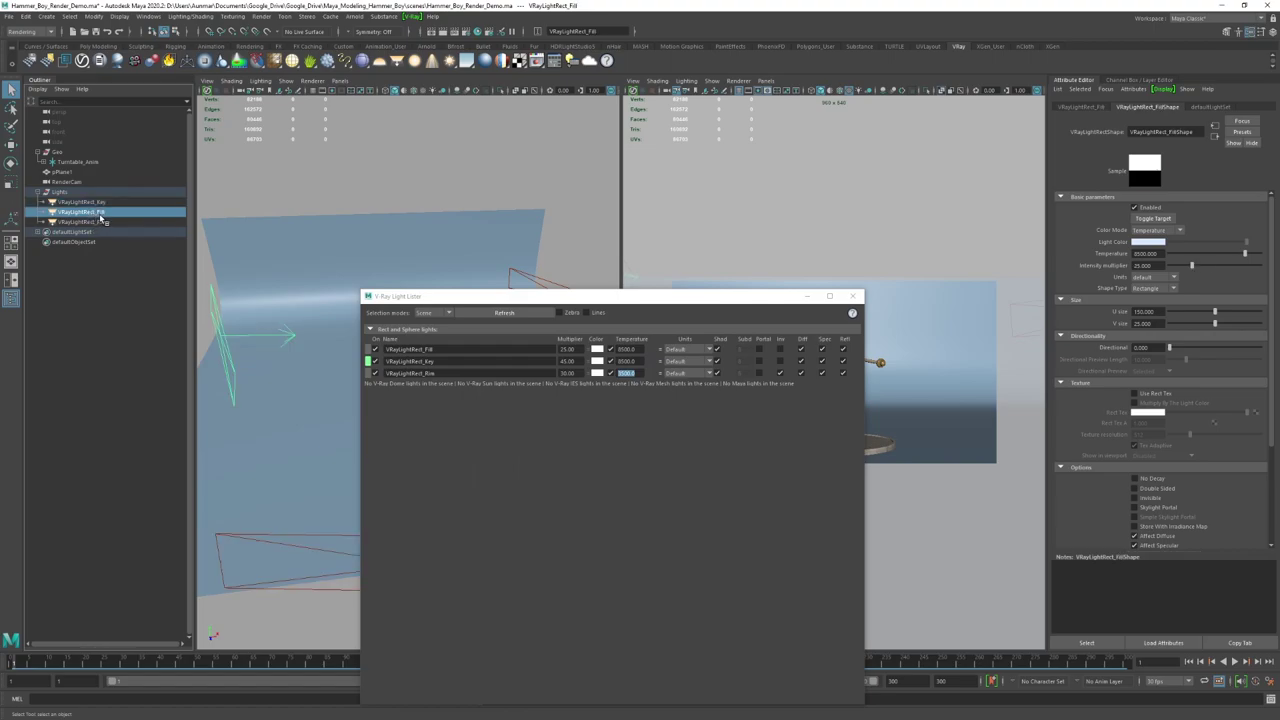
left_click(100, 223)
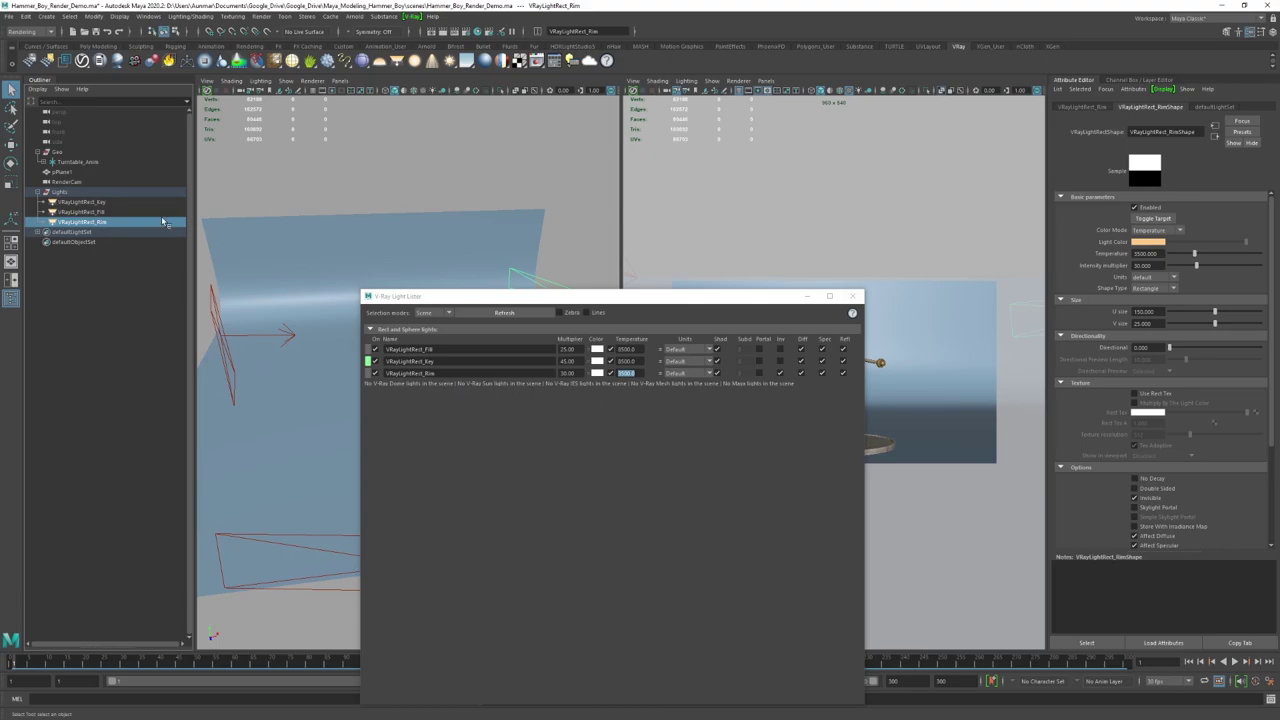
left_click(100, 213)
left_click(99, 203)
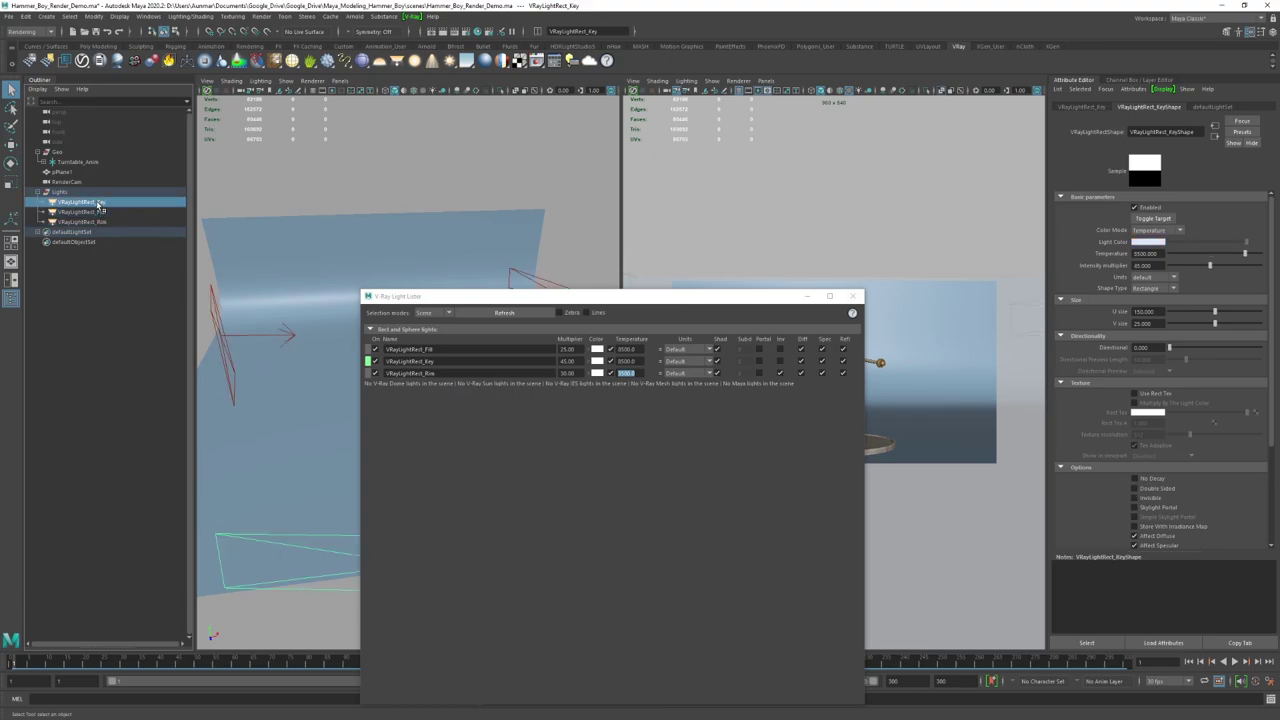
left_click(104, 221)
left_click(103, 213)
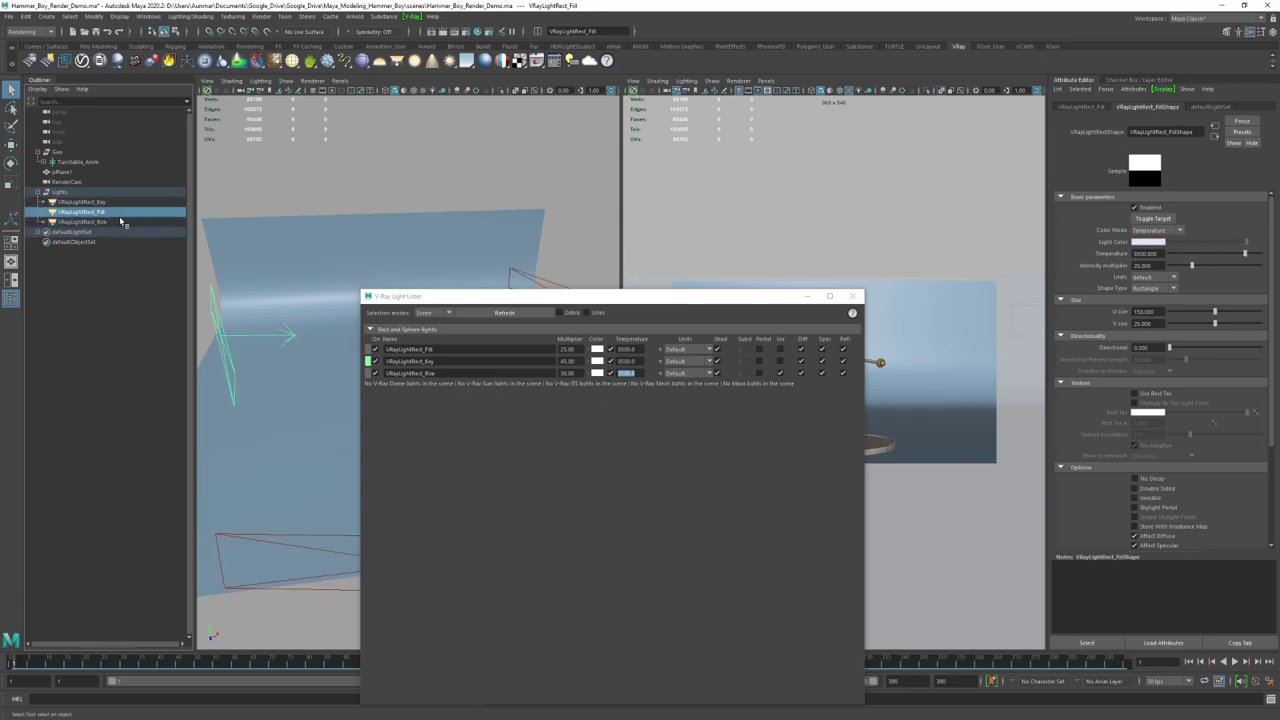
left_click(120, 216)
Step: Render the camera view in the V-Ray frame buffer with the new light temperatures and view it at 100%
left_click_drag(737, 303, 1279, 400)
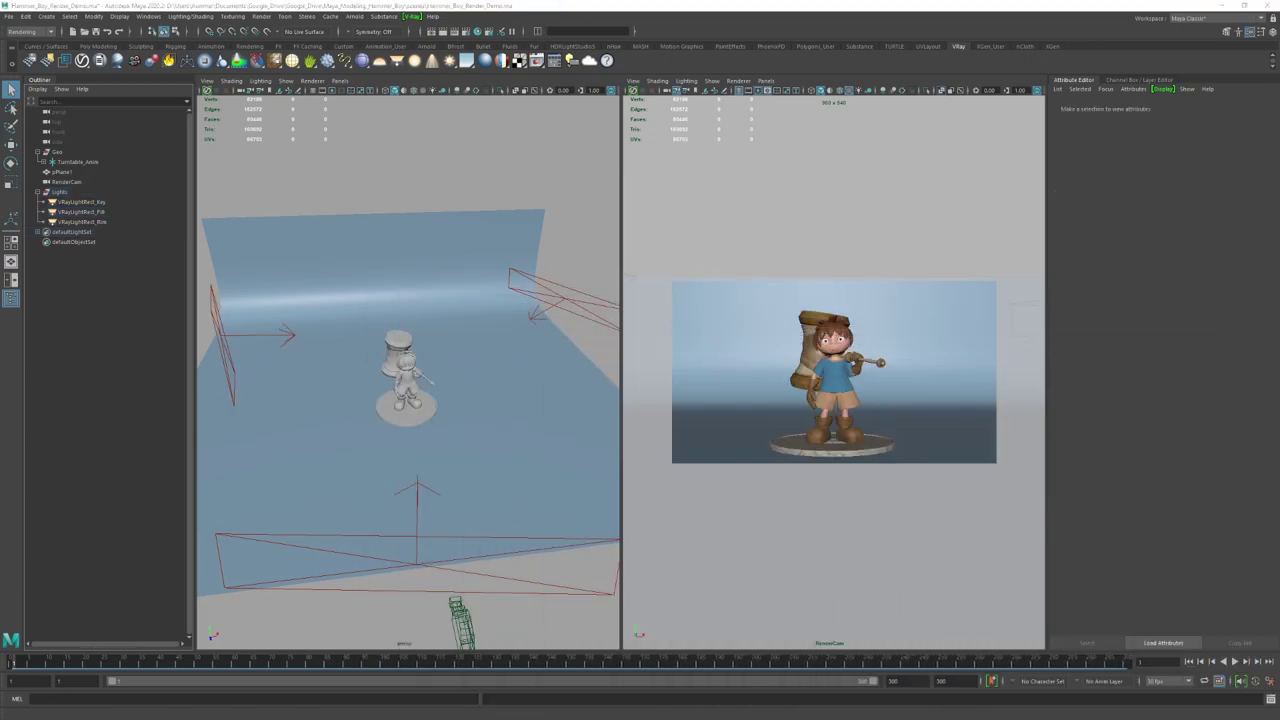
left_click_drag(1279, 203, 934, 185)
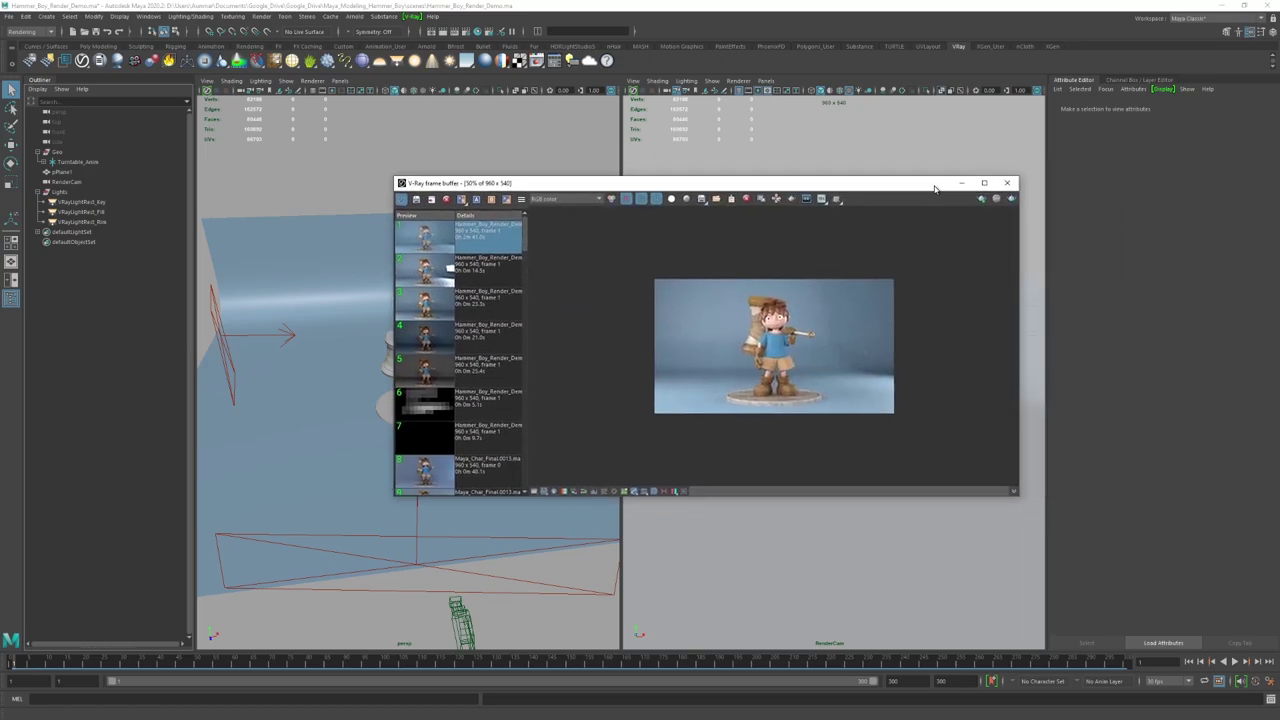
left_click(1012, 199)
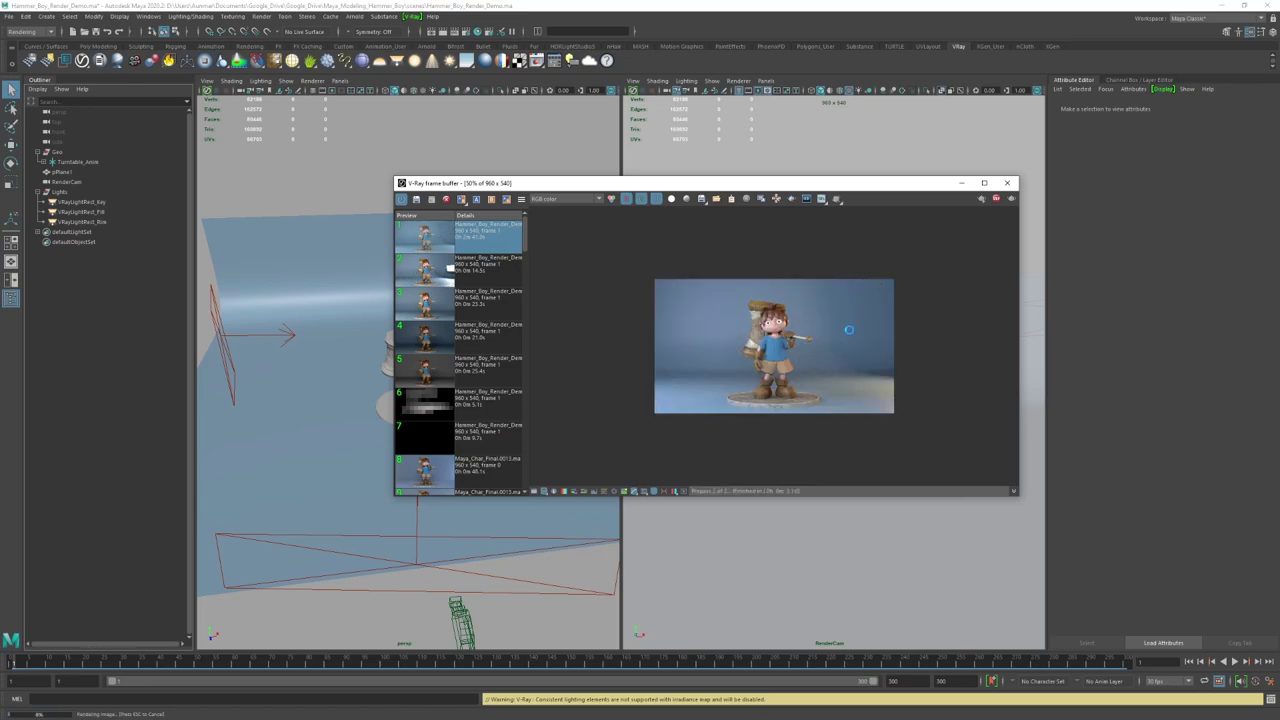
scroll(761, 398, "up", 1)
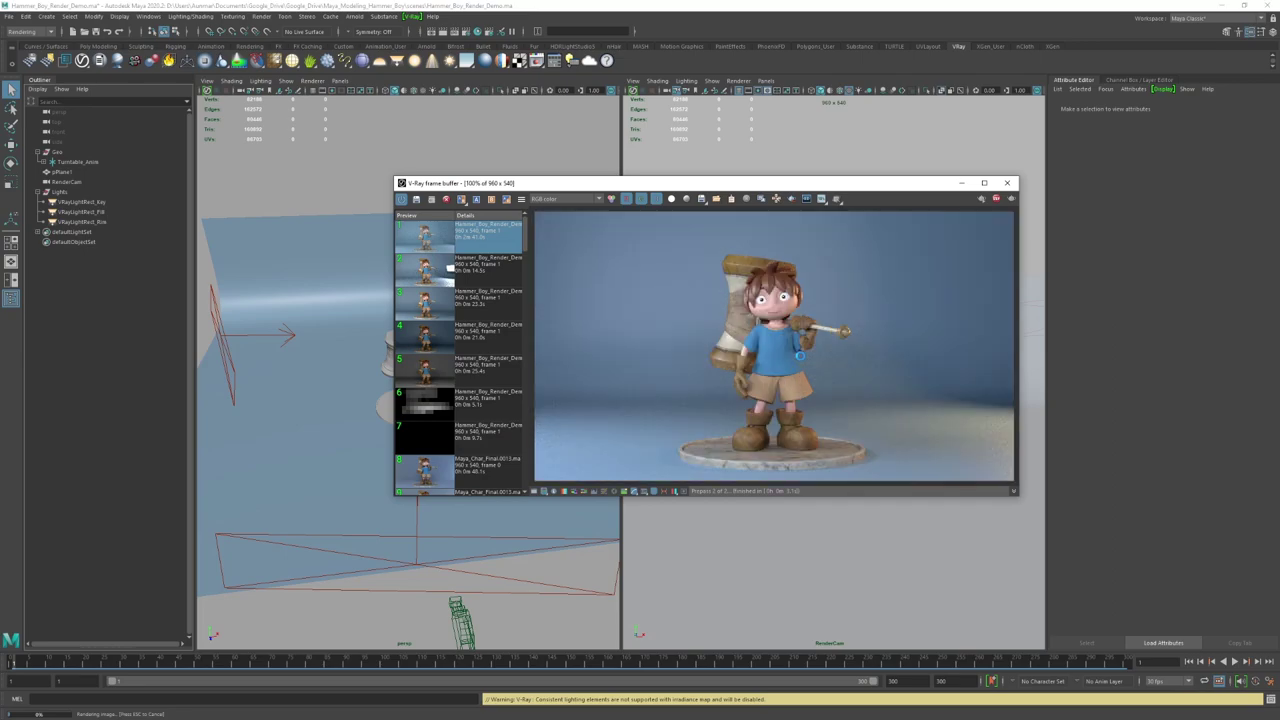
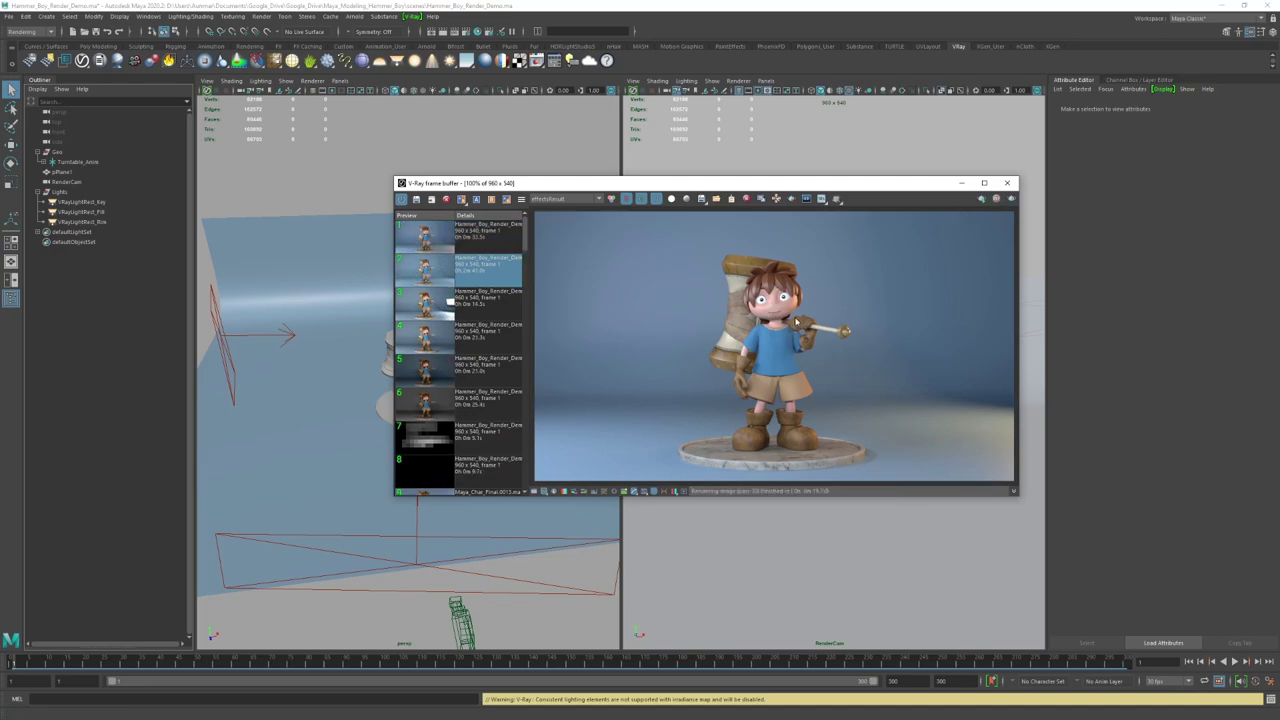
Step: Compare the newest render with the previous one by switching between the first two entries in the V-Ray frame buffer history
left_click(489, 238)
left_click(489, 265)
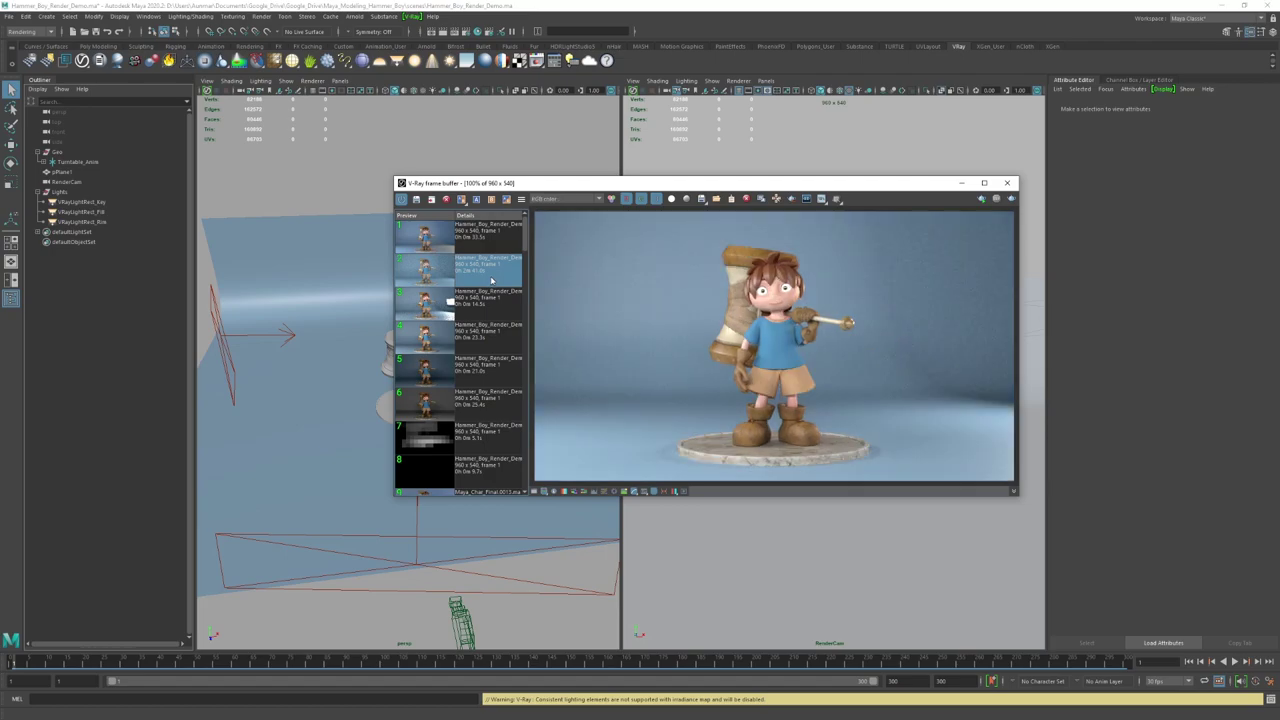
left_click(489, 247)
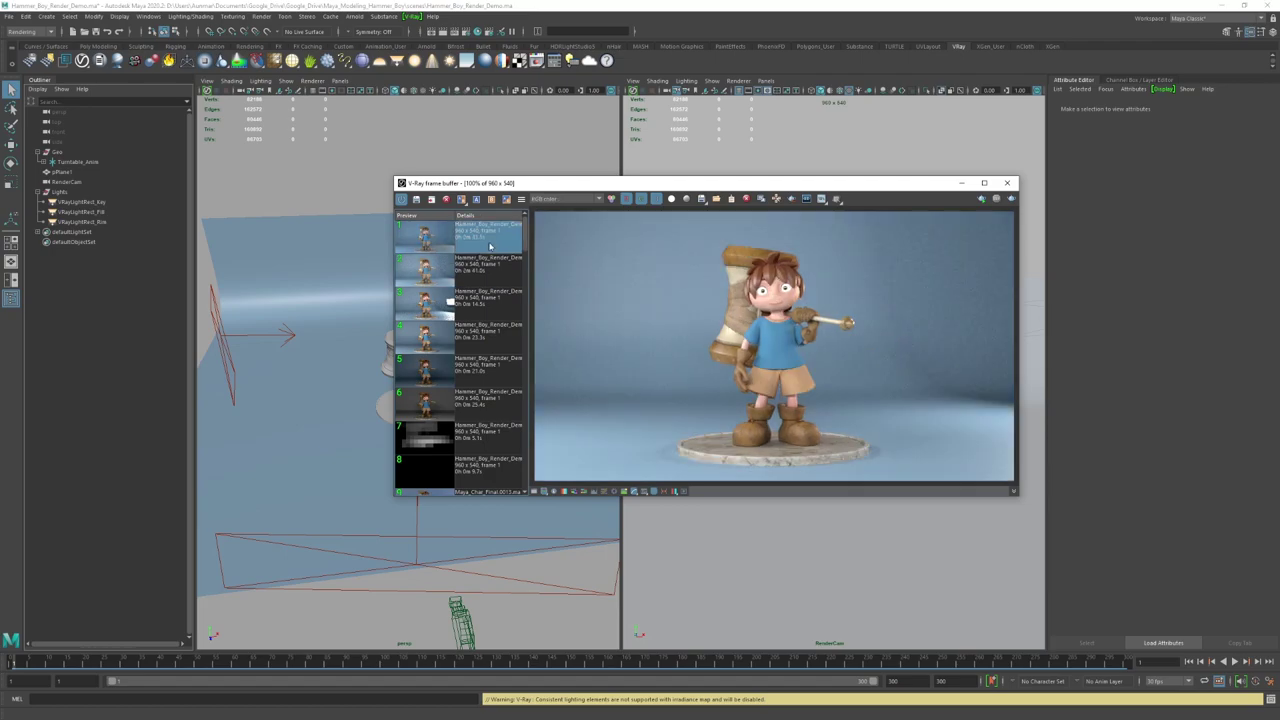
left_click(489, 270)
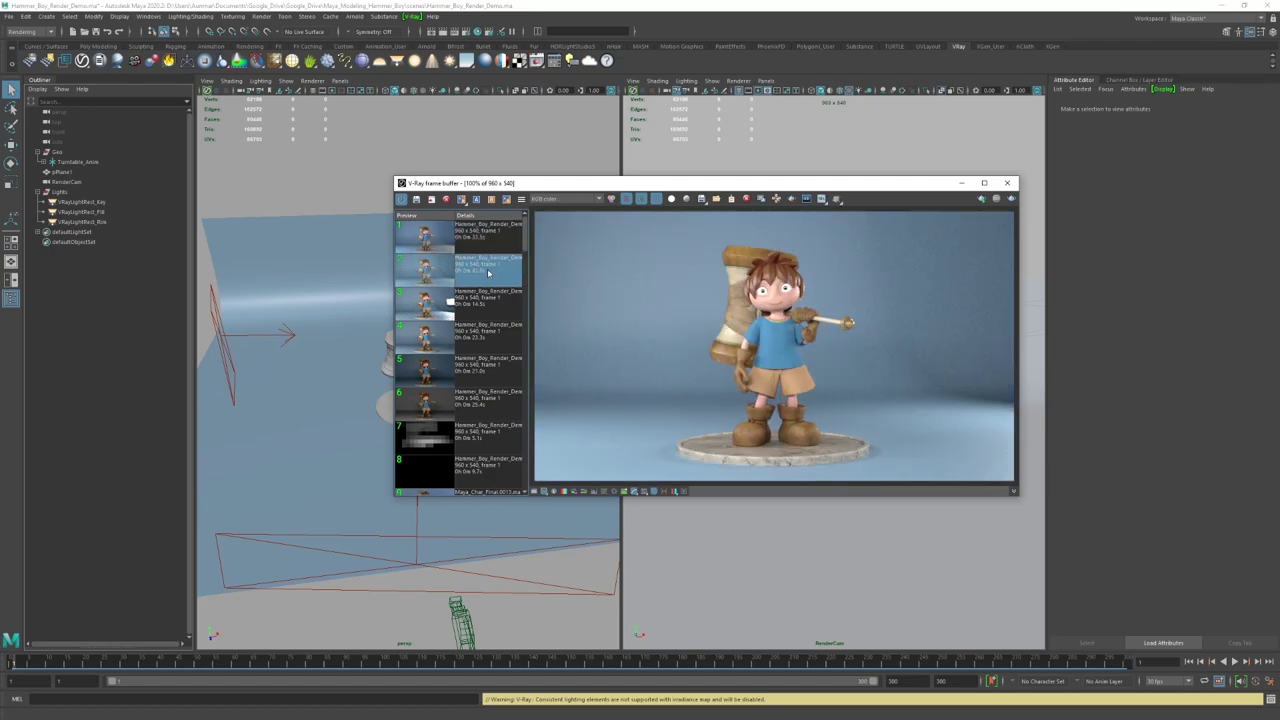
left_click(469, 244)
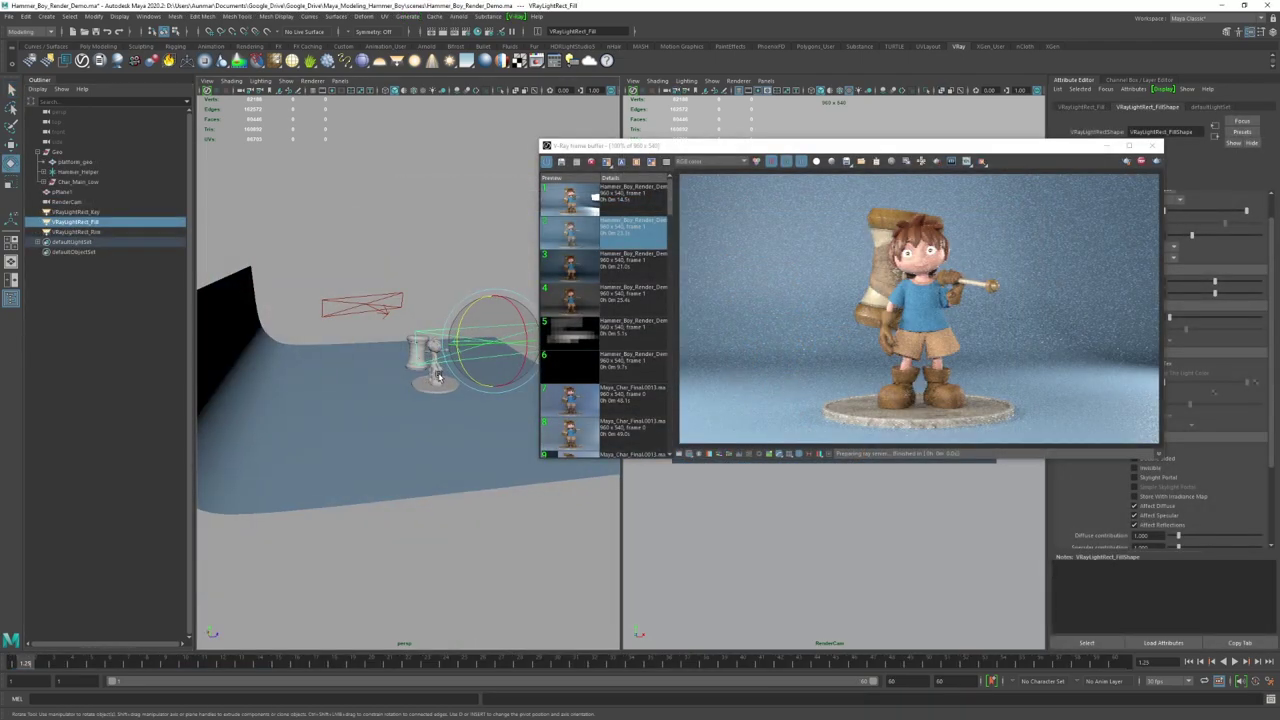
Step: View the light setup from above, stop the running render and move the V-Ray frame buffer away from the viewports
left_click_drag(250, 330, 438, 386, "alt")
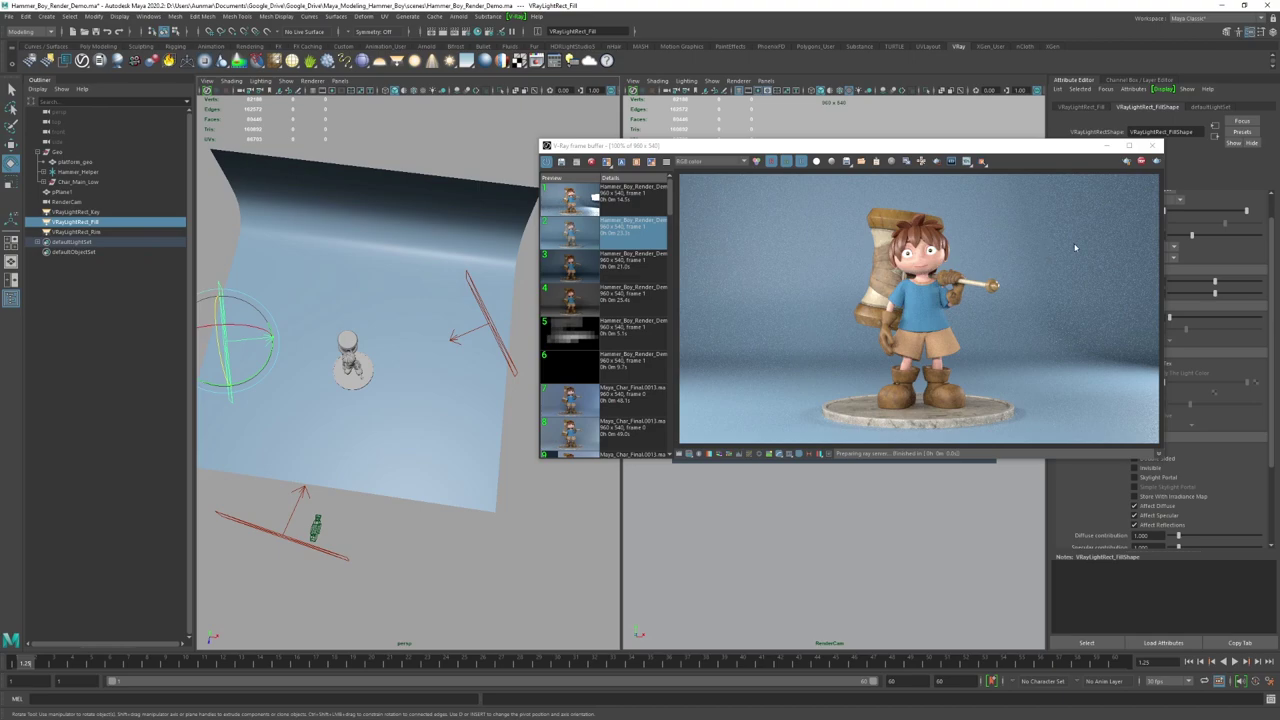
left_click(1143, 163)
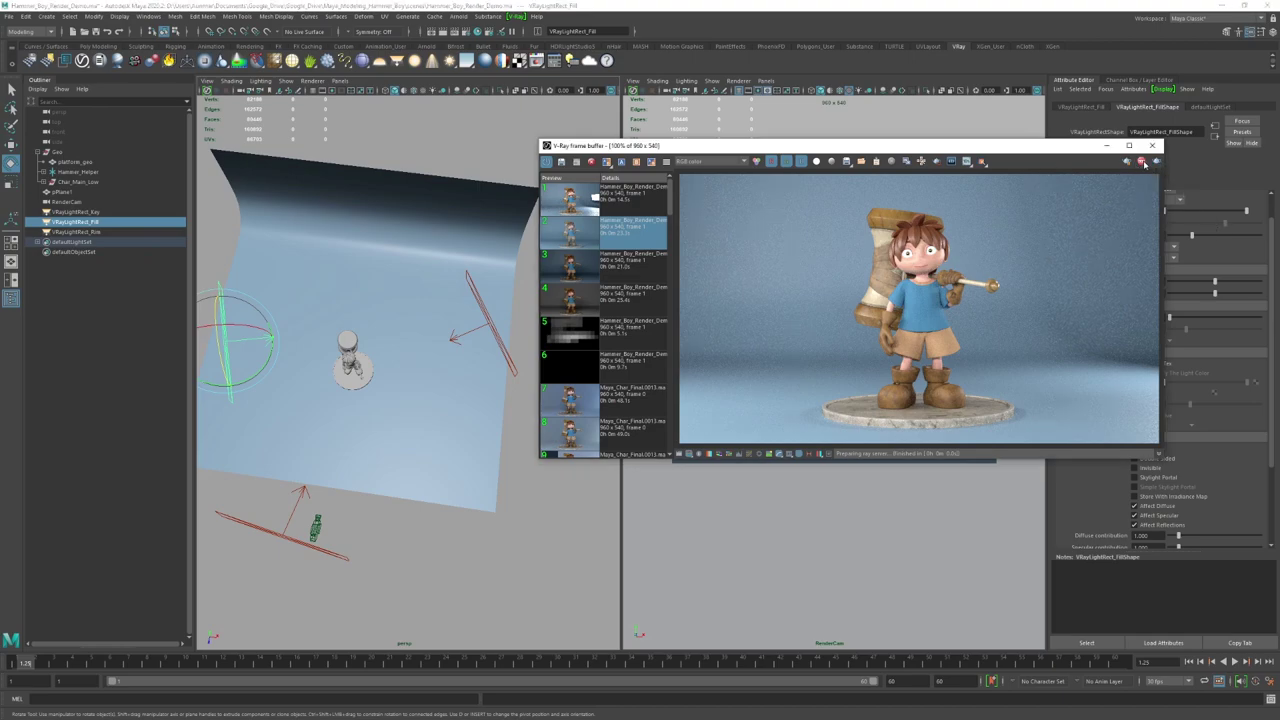
left_click(1143, 163)
left_click_drag(1040, 149, 1279, 200)
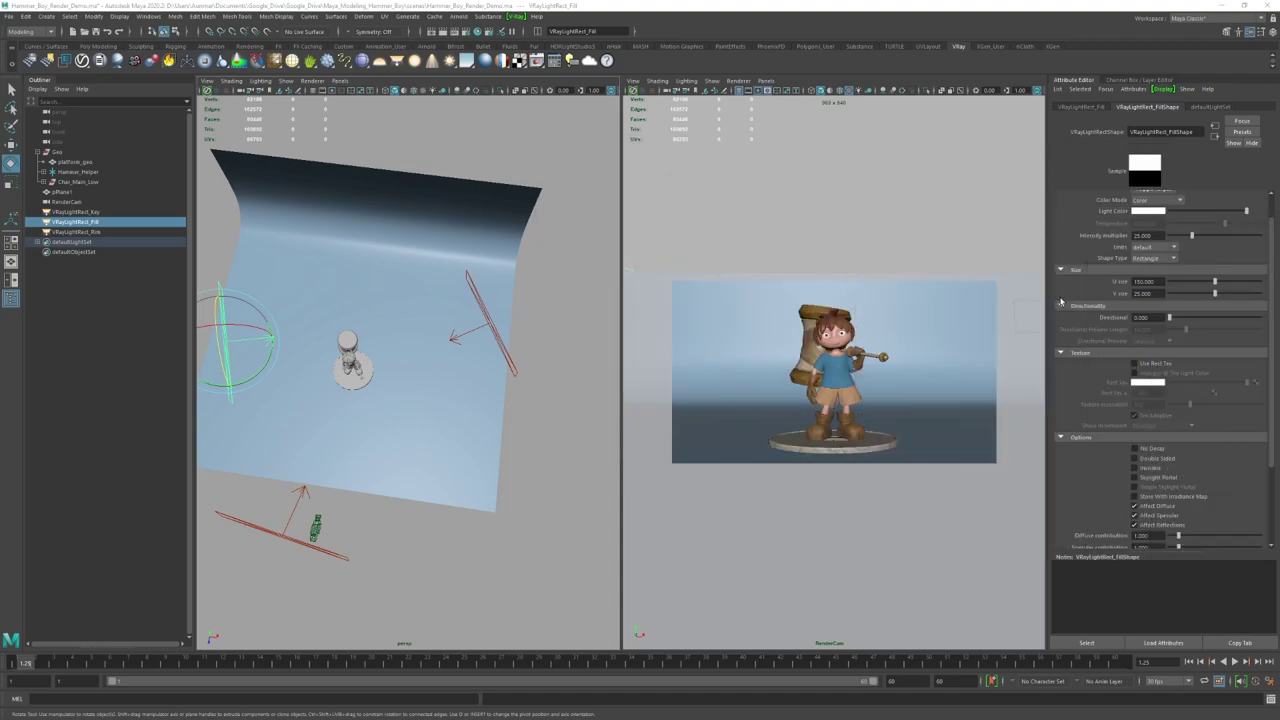
Step: Group the VRayLightRect key, fill and rim lights and name the group Lights
left_click_drag(242, 283, 300, 290, "alt")
right_click_drag(330, 300, 458, 292, "alt")
middle_click_drag(458, 292, 447, 352, "alt")
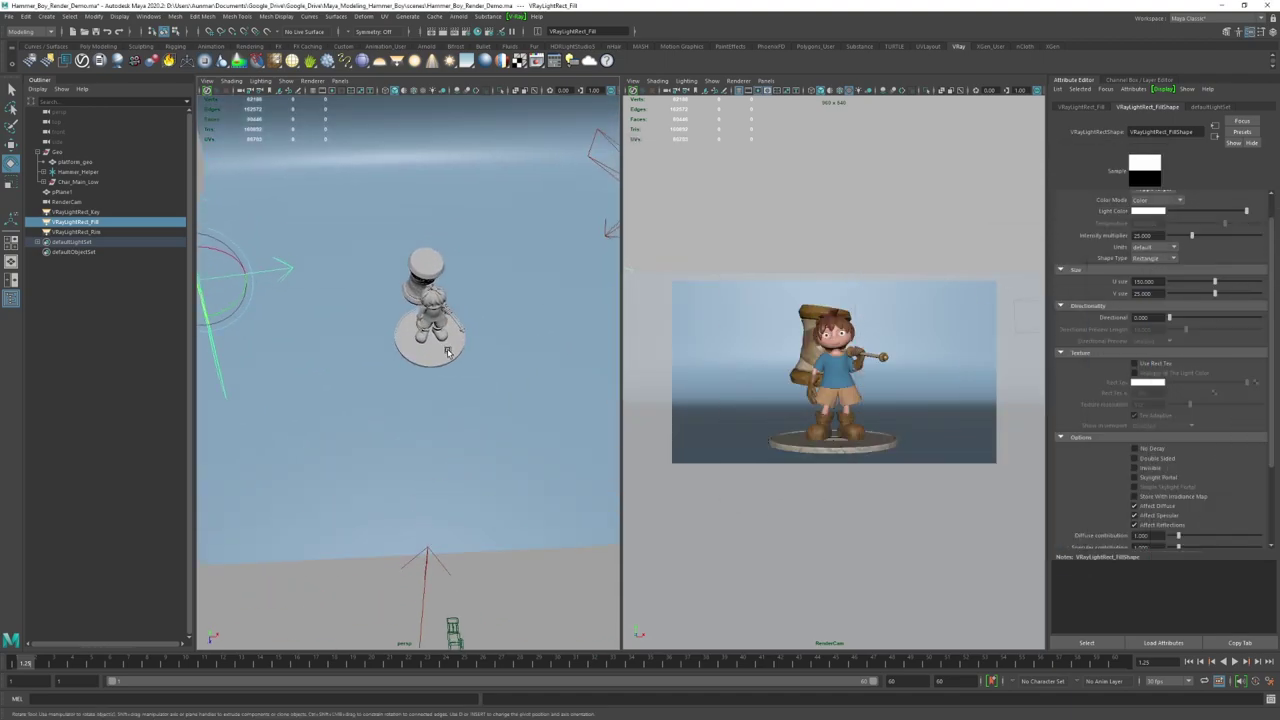
scroll(447, 352, "up", 5)
left_click(80, 213)
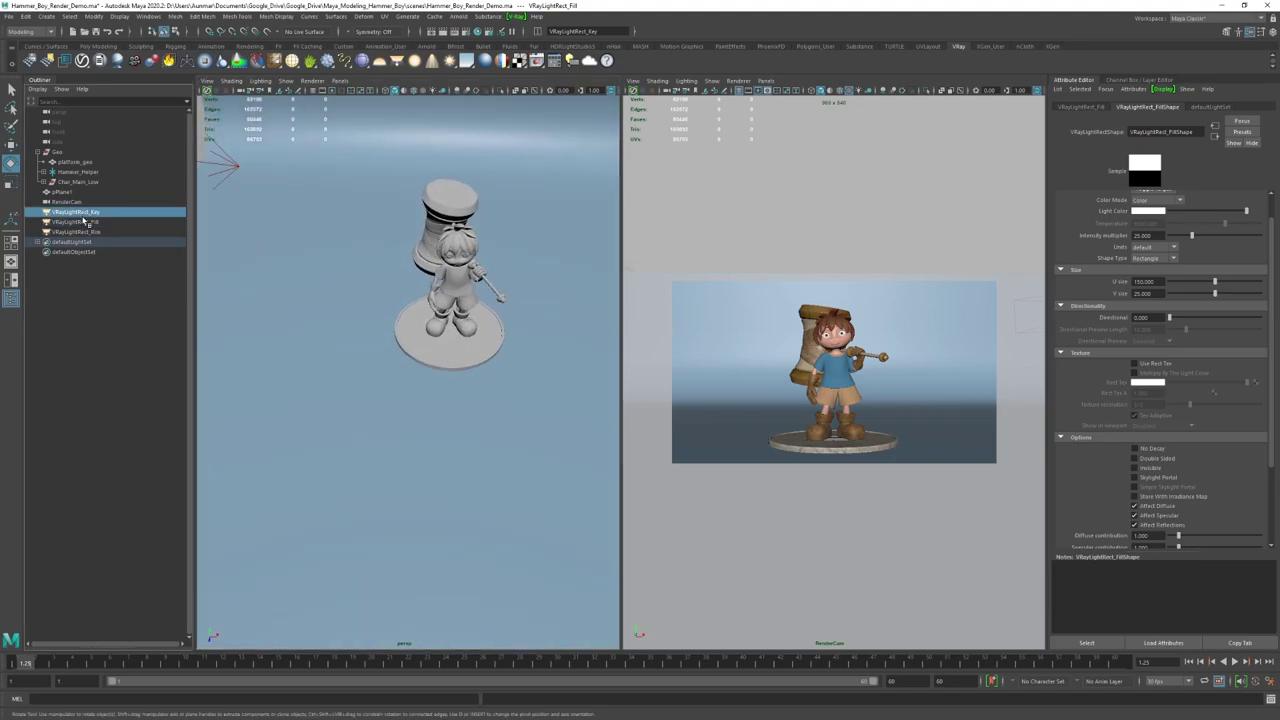
left_click(88, 232, "shift")
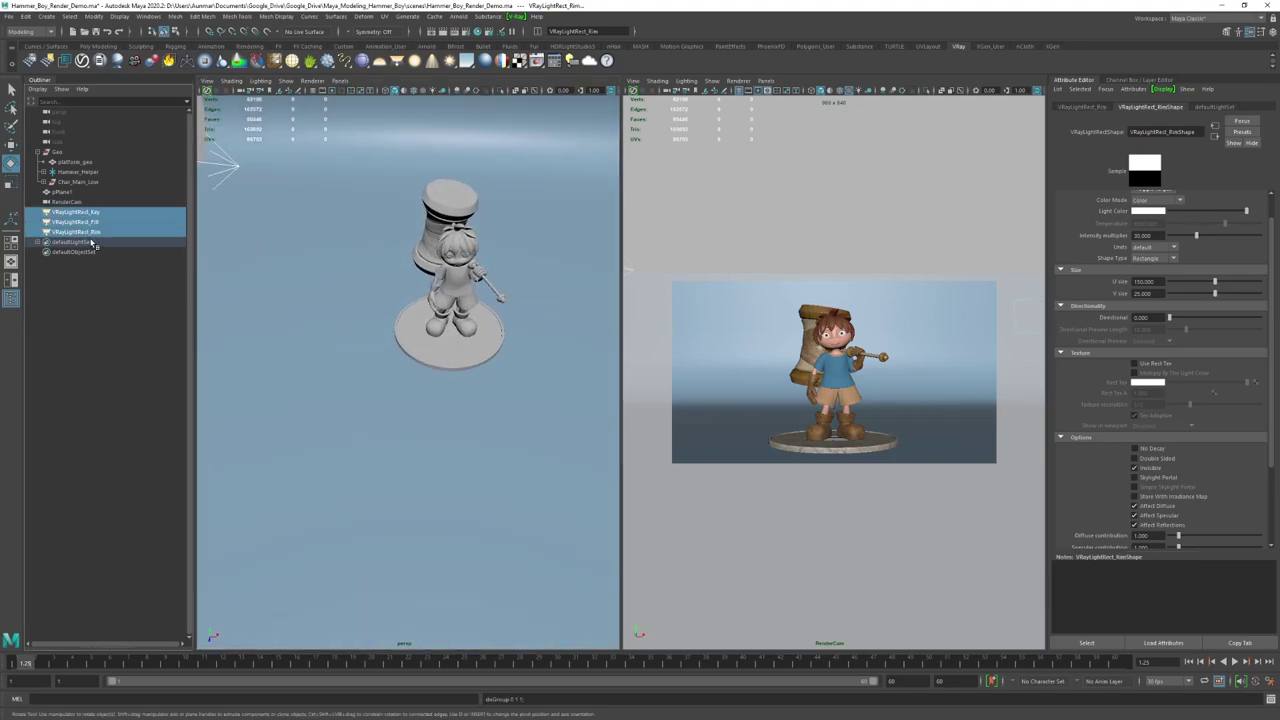
key("ctrl+g")
double_click(68, 212)
type("Li")
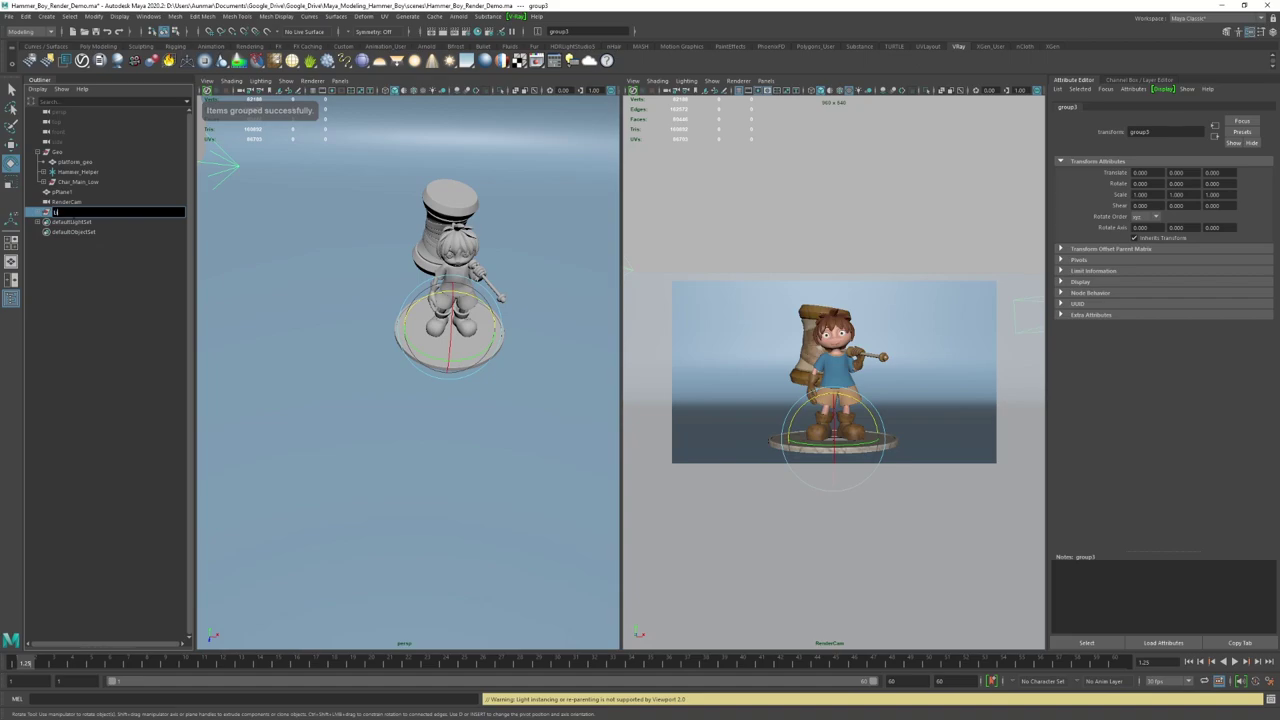
type("ghts")
key("Return")
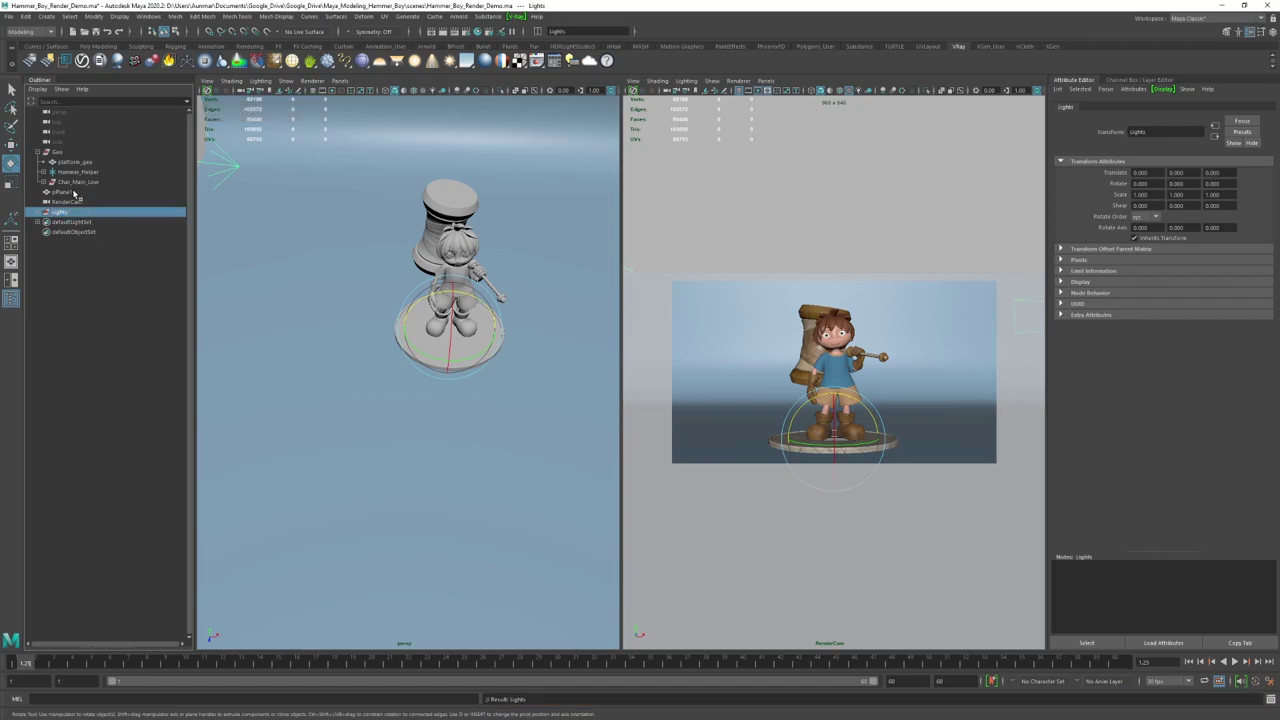
Step: Select the platform under the character and examine the model on it from several angles in the perspective view
left_click_drag(332, 288, 331, 271, "alt")
right_click_drag(331, 271, 418, 318, "alt")
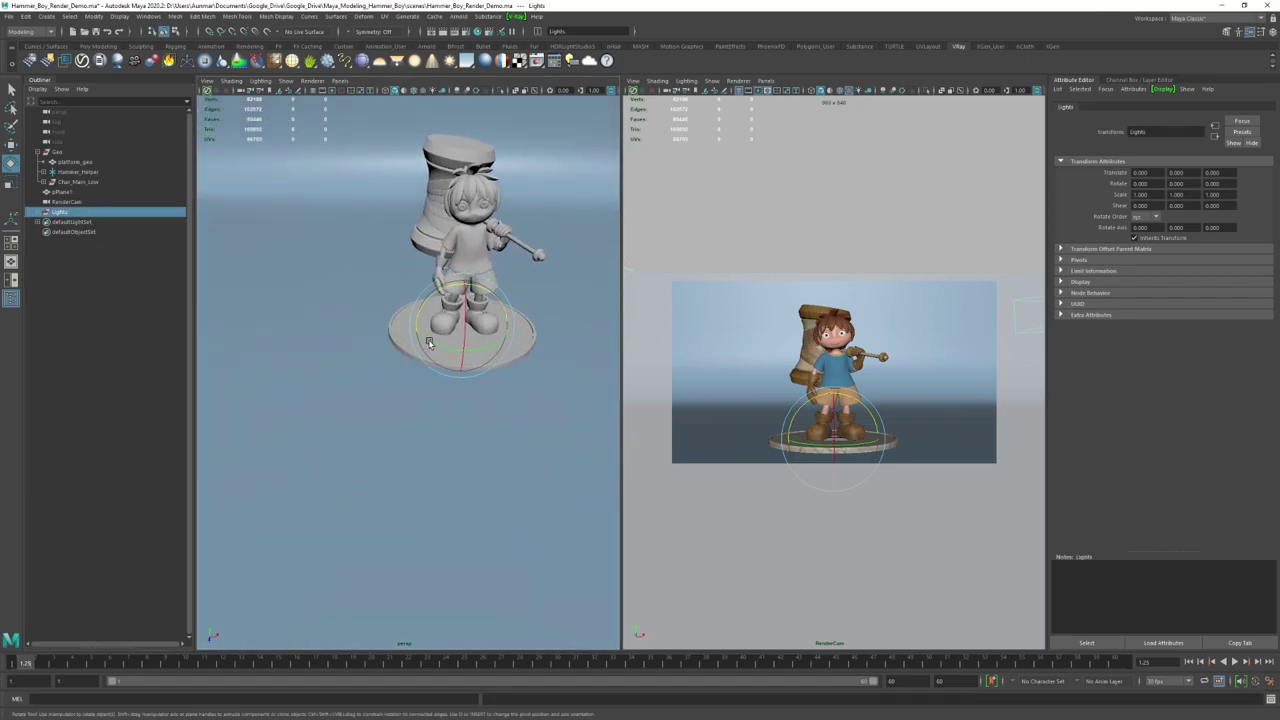
left_click_drag(418, 330, 380, 378, "alt")
key("q")
left_click(489, 378)
left_click_drag(511, 394, 485, 350, "alt")
right_click_drag(485, 350, 520, 368, "alt")
left_click_drag(430, 352, 452, 374, "alt")
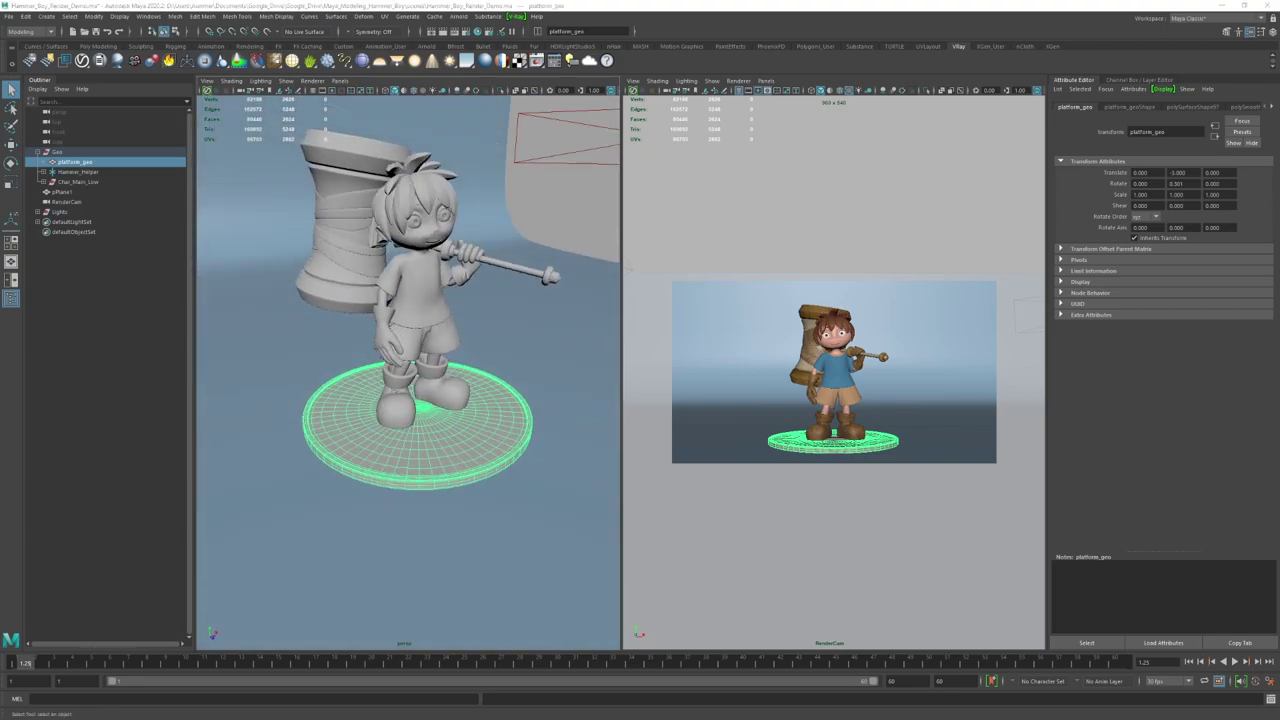
left_click_drag(277, 253, 500, 252, "alt")
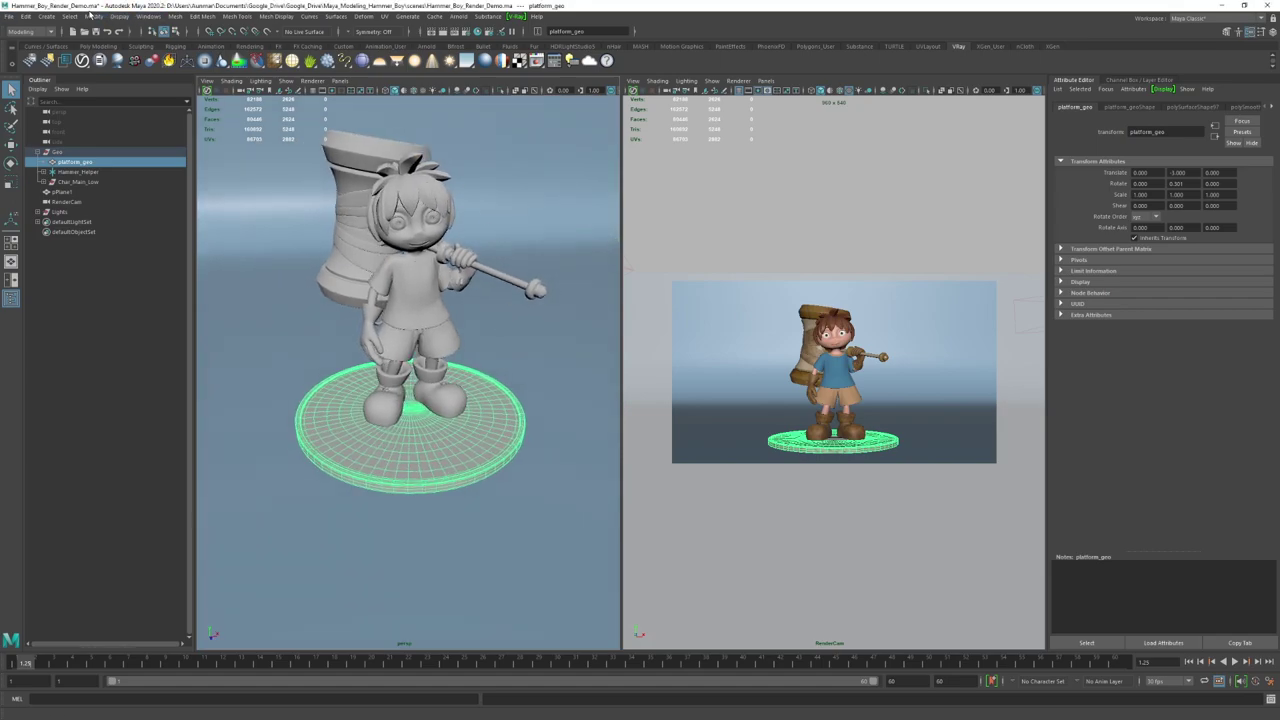
Step: Create a locator at the origin and rename it Turntable_Anim
left_click(45, 16)
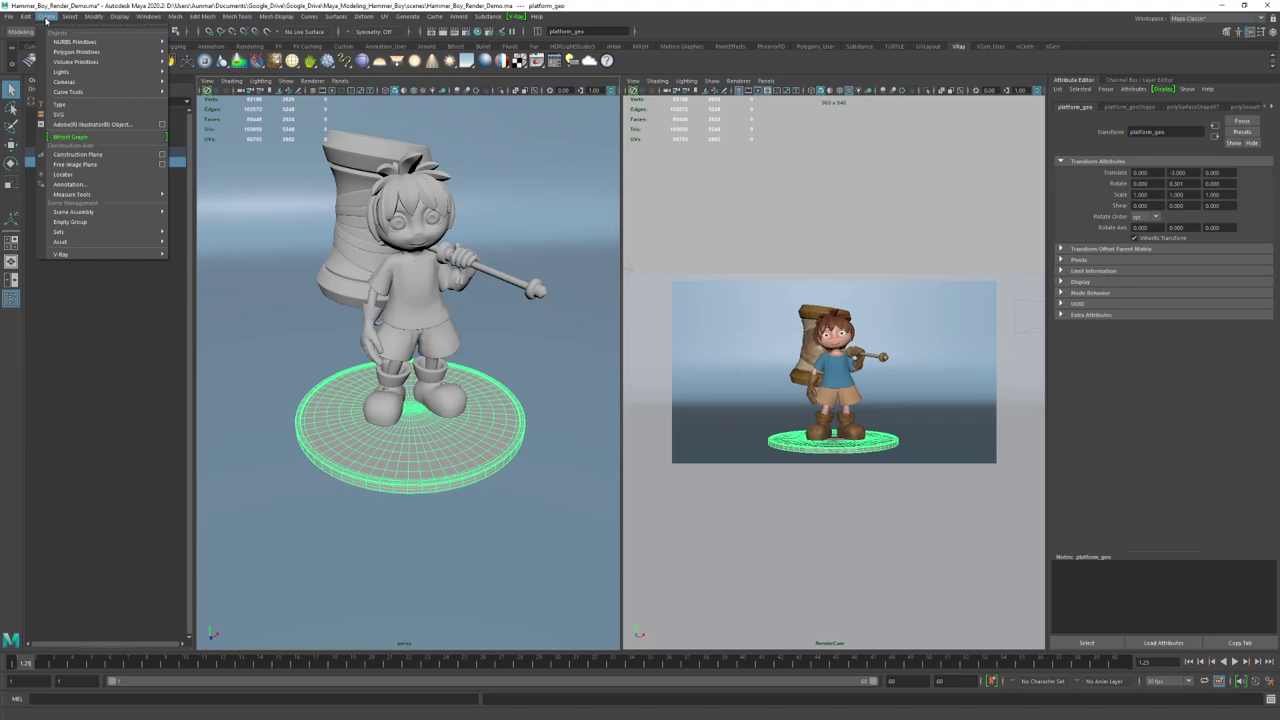
left_click(63, 174)
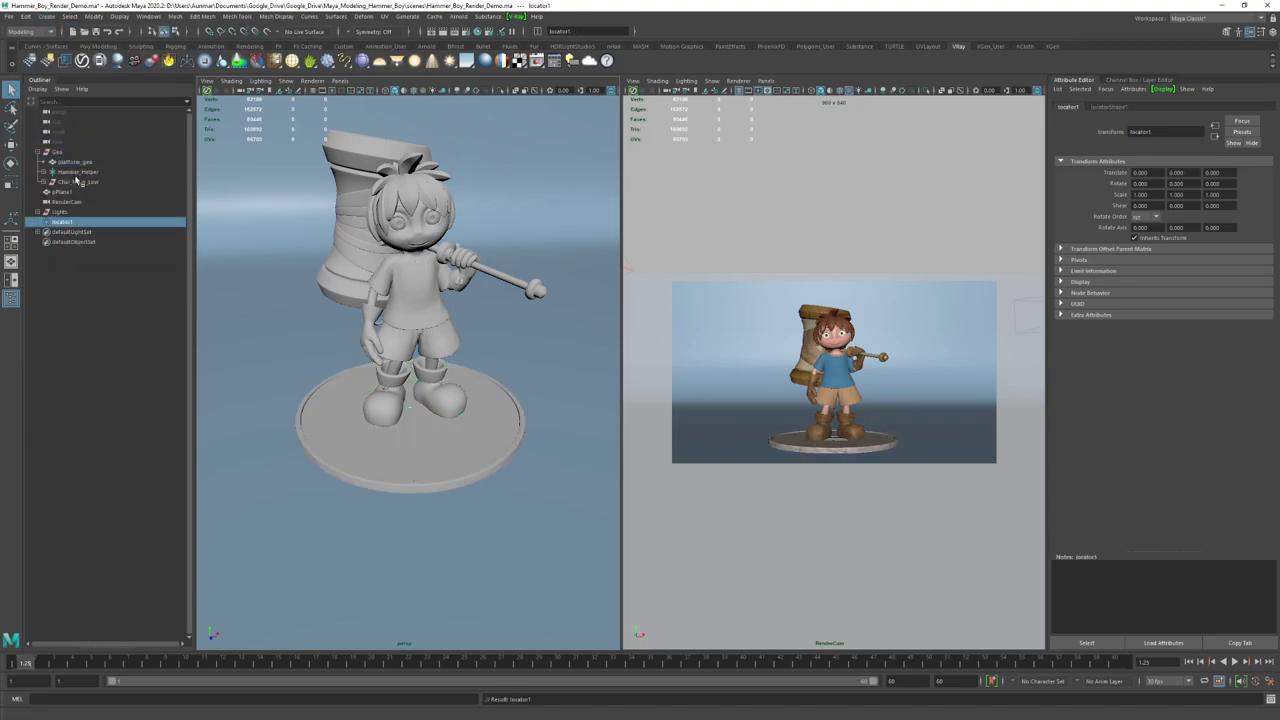
double_click(62, 222)
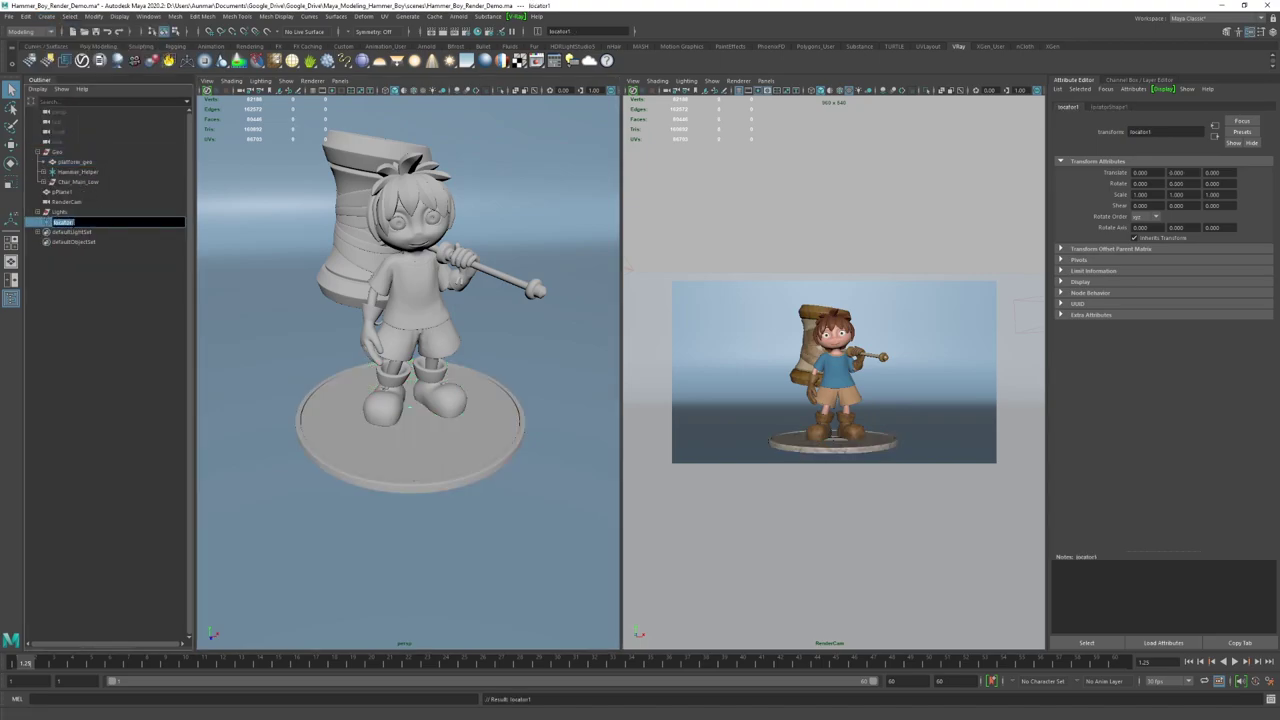
type("Ful")
type("ntable_Anim")
key("Return")
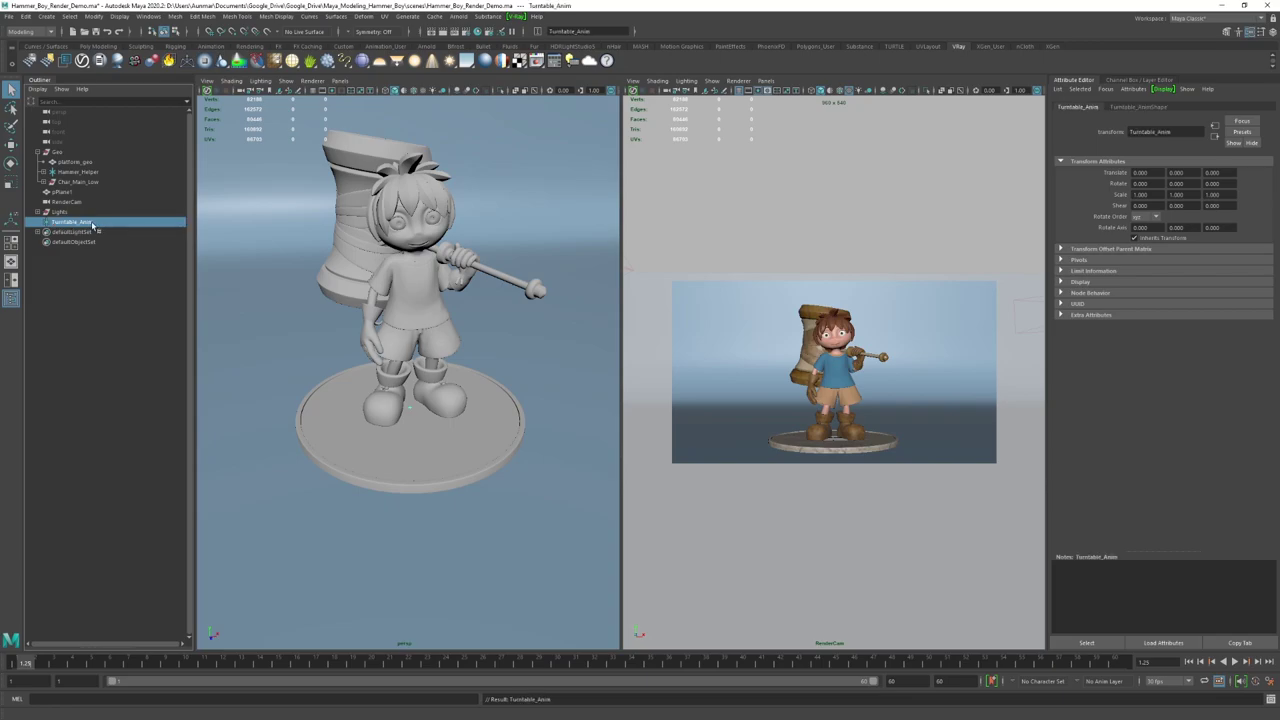
Step: Move the Turntable_Anim locator into the Geo group and parent platform_geo, Hammer_Helper and Char_Main_Low under it
left_click_drag(66, 222, 66, 158)
left_click(72, 172)
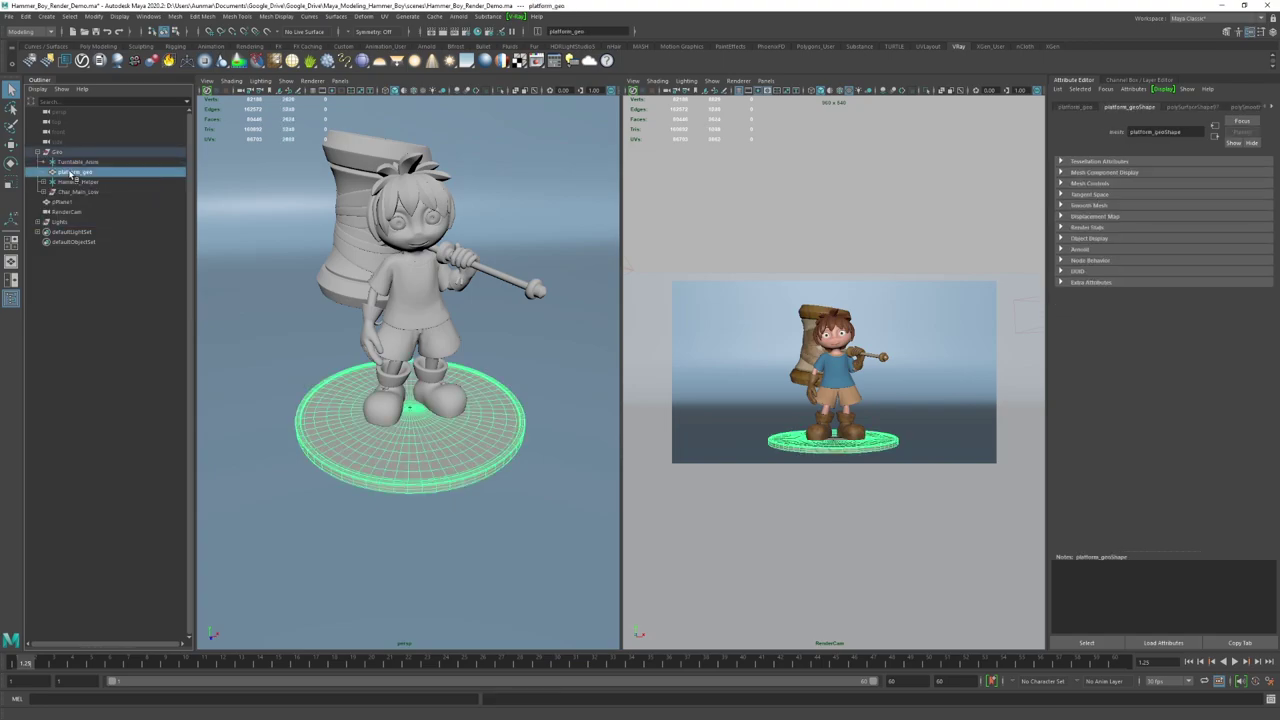
left_click(78, 183)
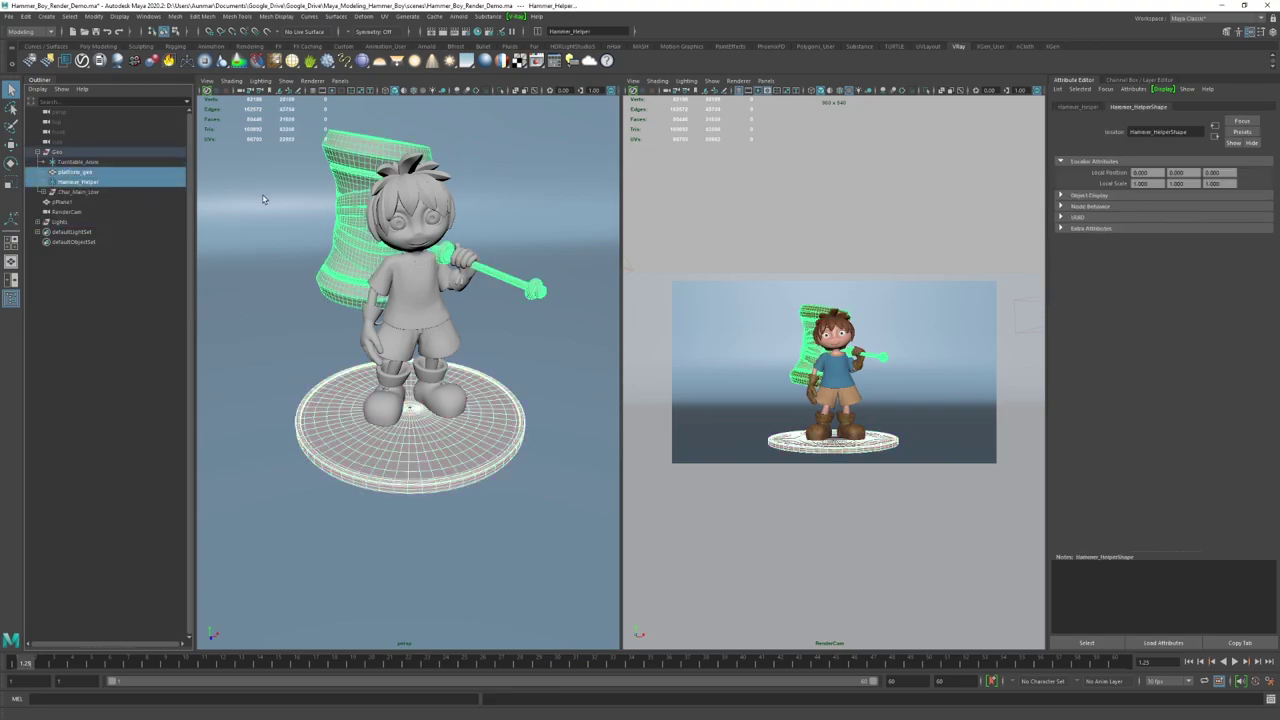
key("w")
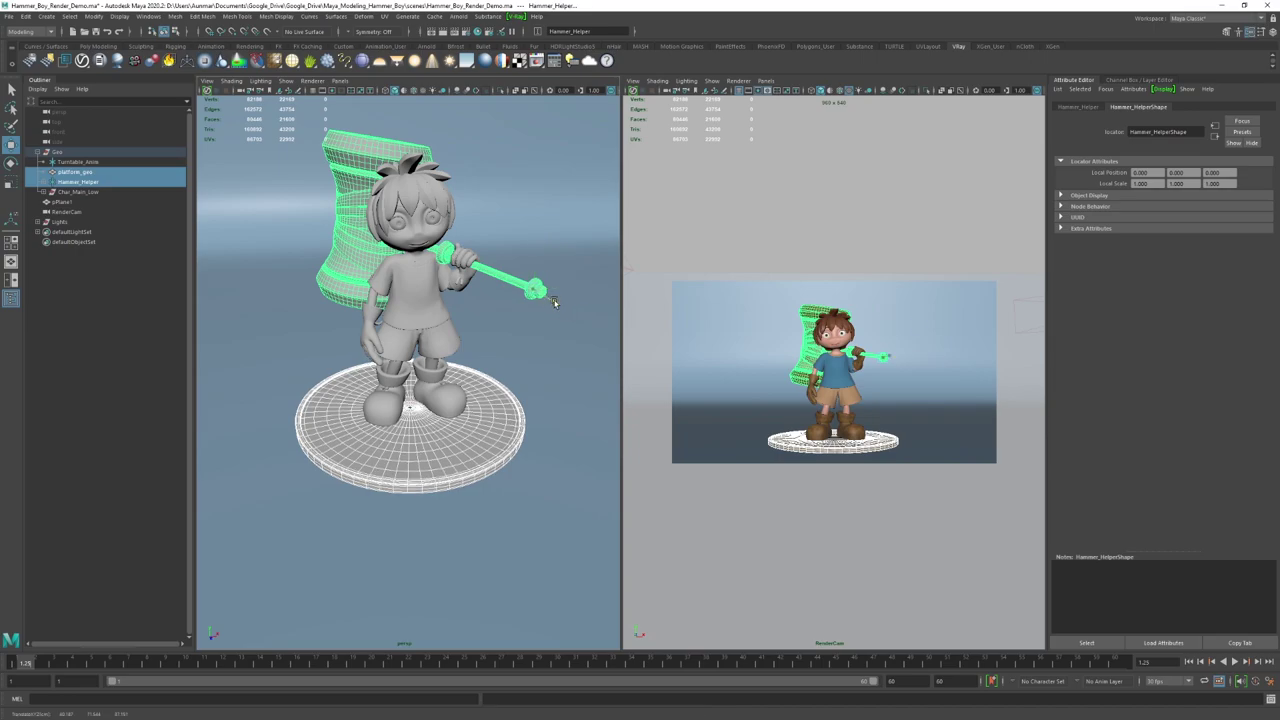
left_click(74, 192, "ctrl")
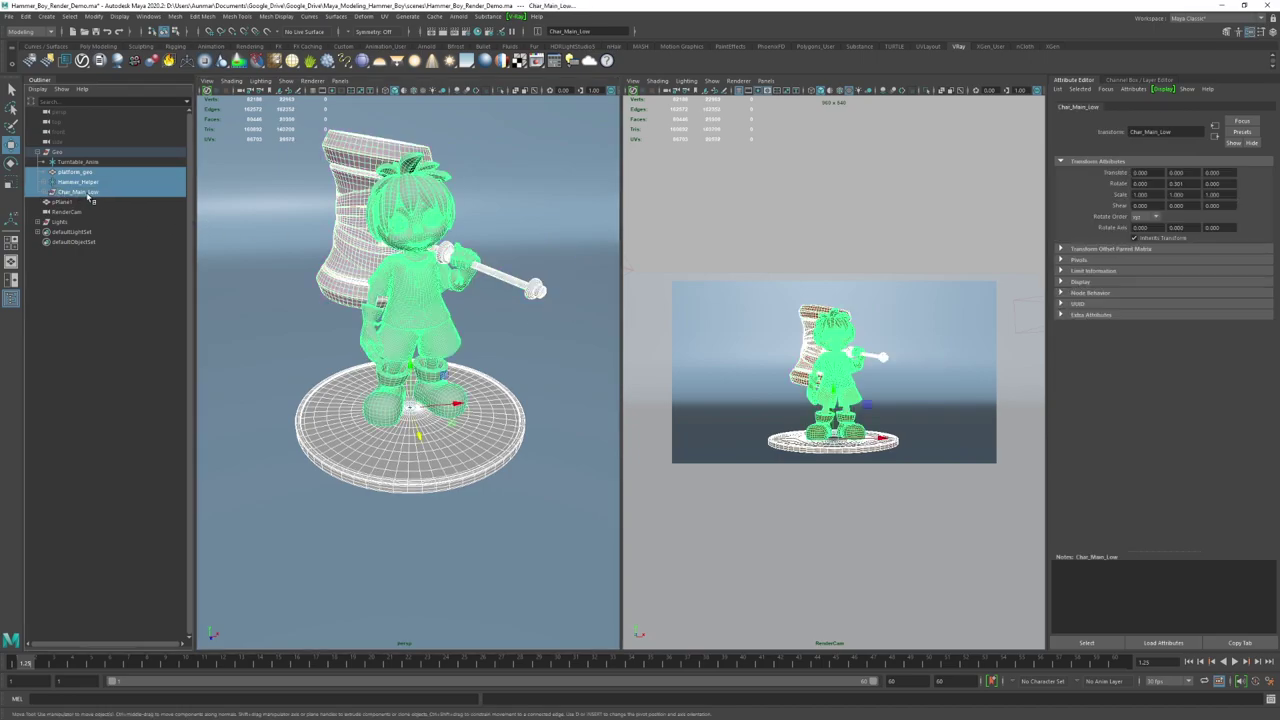
middle_click_drag(82, 173, 86, 162)
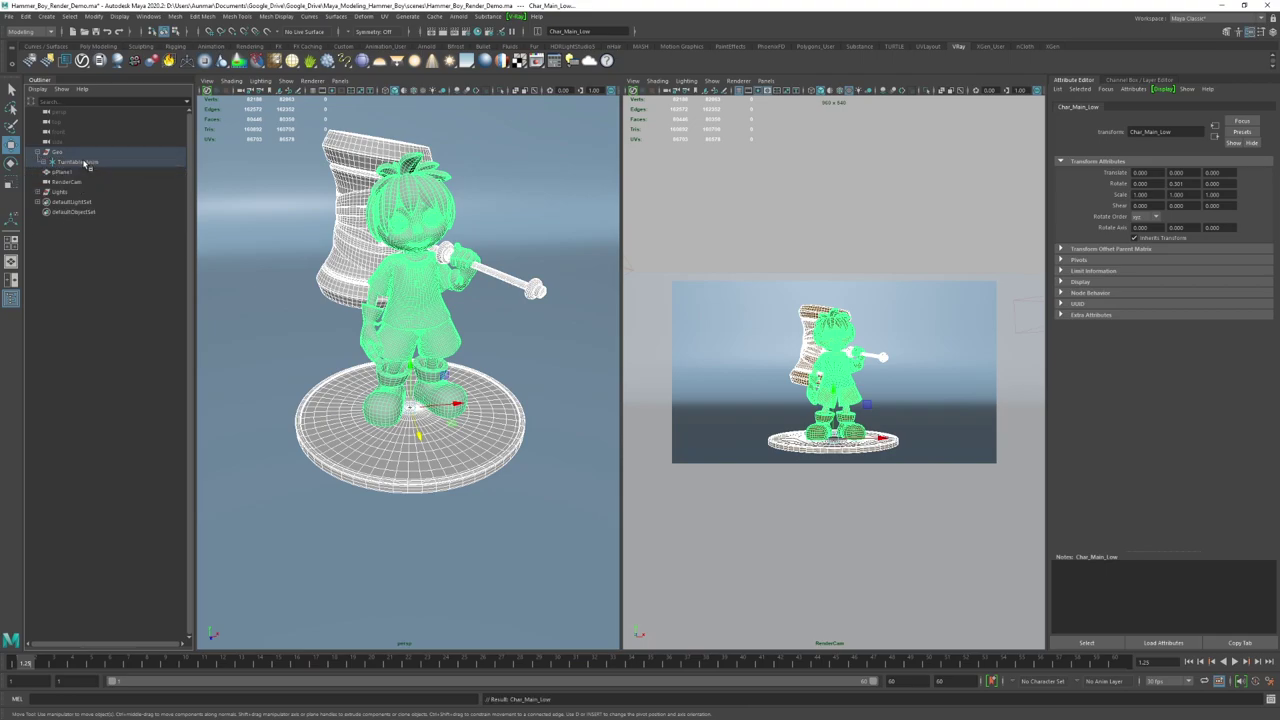
Step: Test the turntable hierarchy by rotating Turntable_Anim about its Y axis, and undo the rotation
left_click(80, 162)
left_click_drag(461, 385, 446, 364, "alt")
right_click_drag(446, 364, 483, 446, "alt")
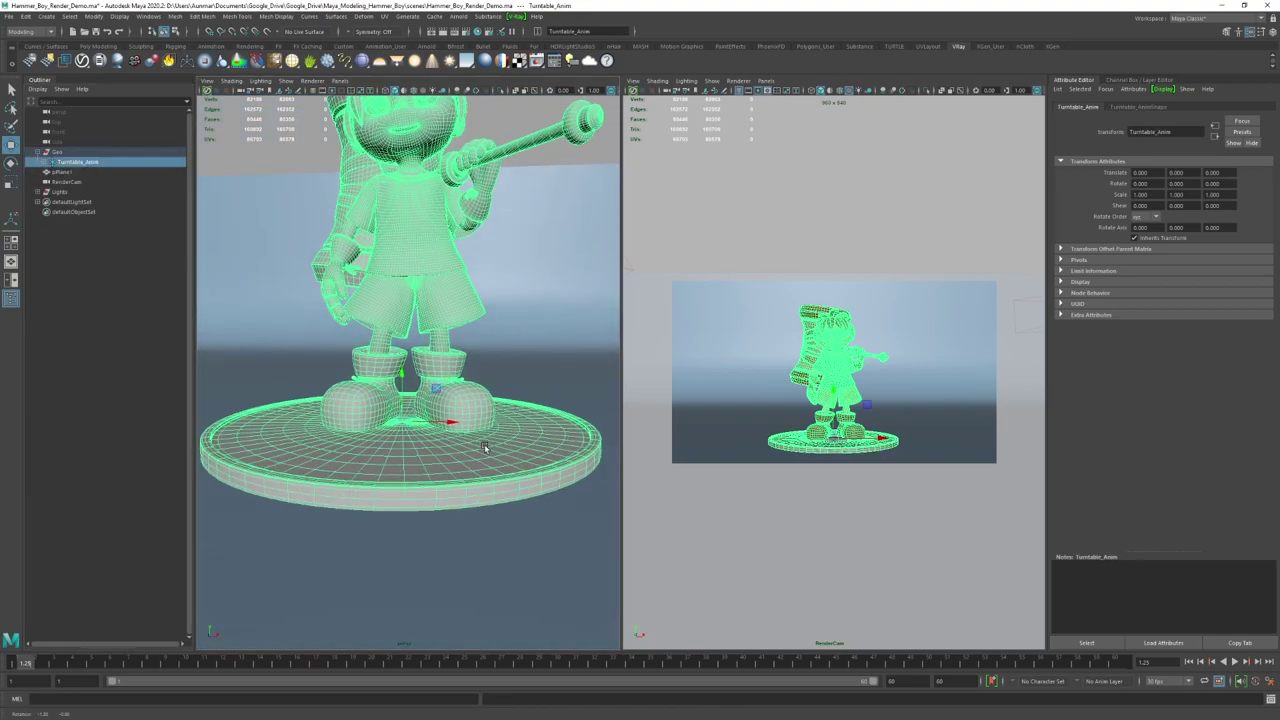
left_click_drag(483, 446, 491, 450, "alt")
middle_click_drag(491, 450, 501, 441, "alt")
scroll(501, 442, "up", 5)
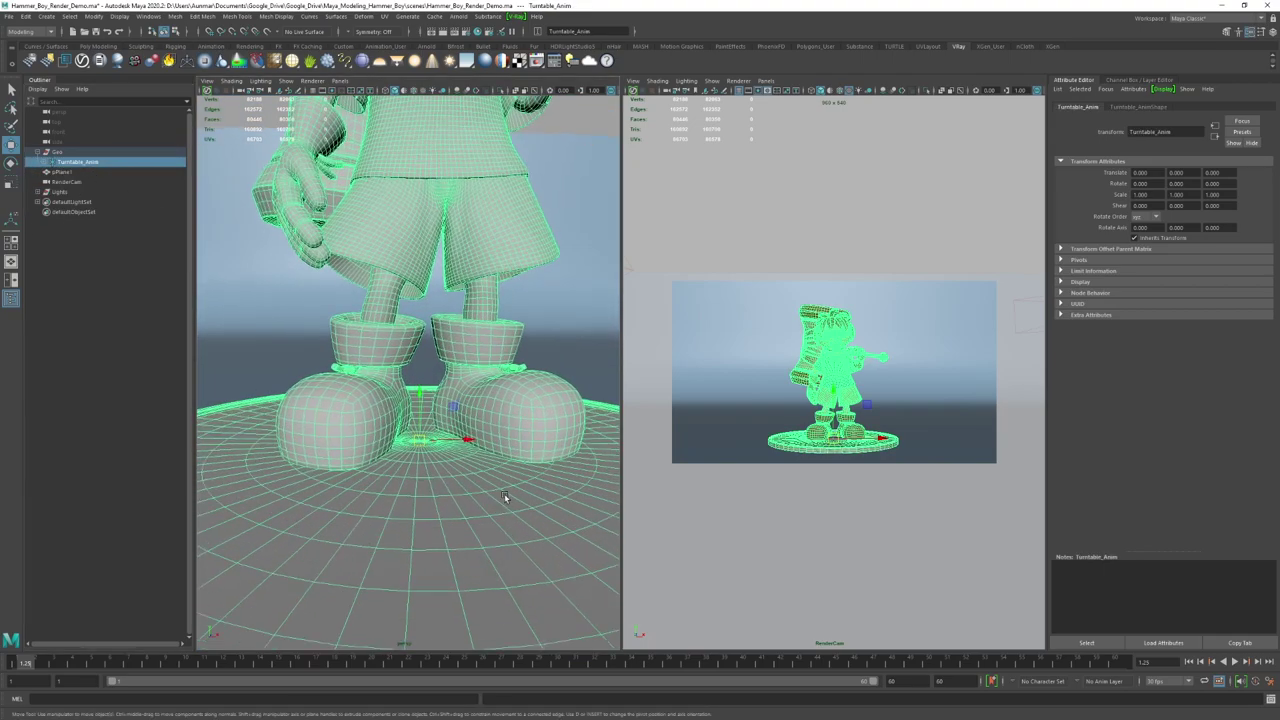
scroll(505, 503, "down", 2)
key("e")
left_click_drag(434, 433, 406, 430)
key("ctrl+z")
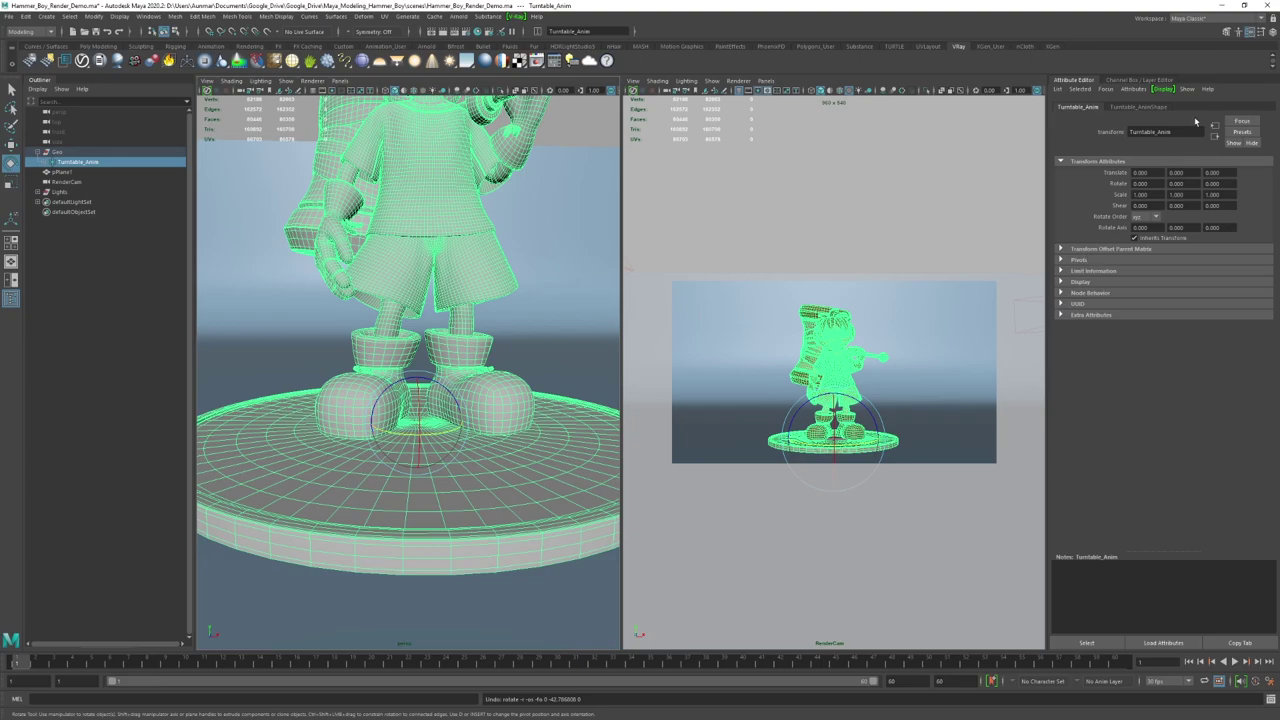
Step: Show the Channel Box for Turntable_Anim and set a key on Rotate Y at frame 1 with a value of 0
left_click(1260, 32)
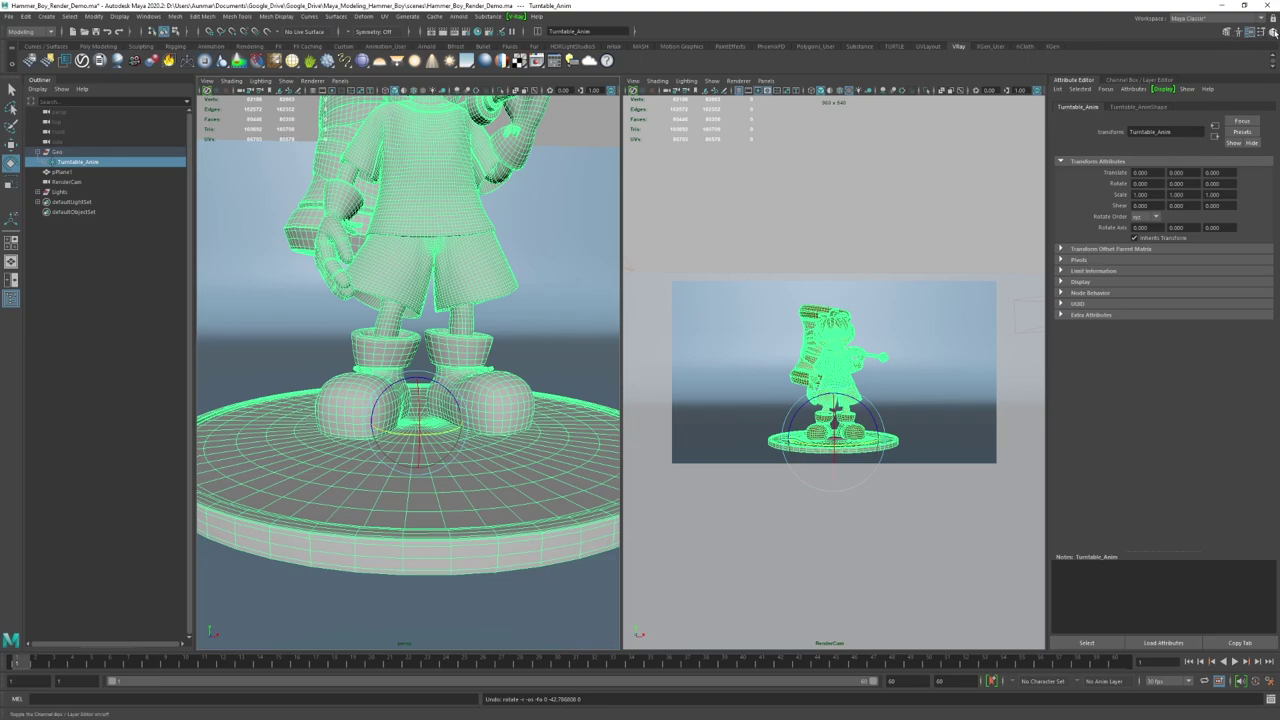
left_click_drag(445, 390, 530, 395)
key("ctrl+z")
left_click(1231, 149)
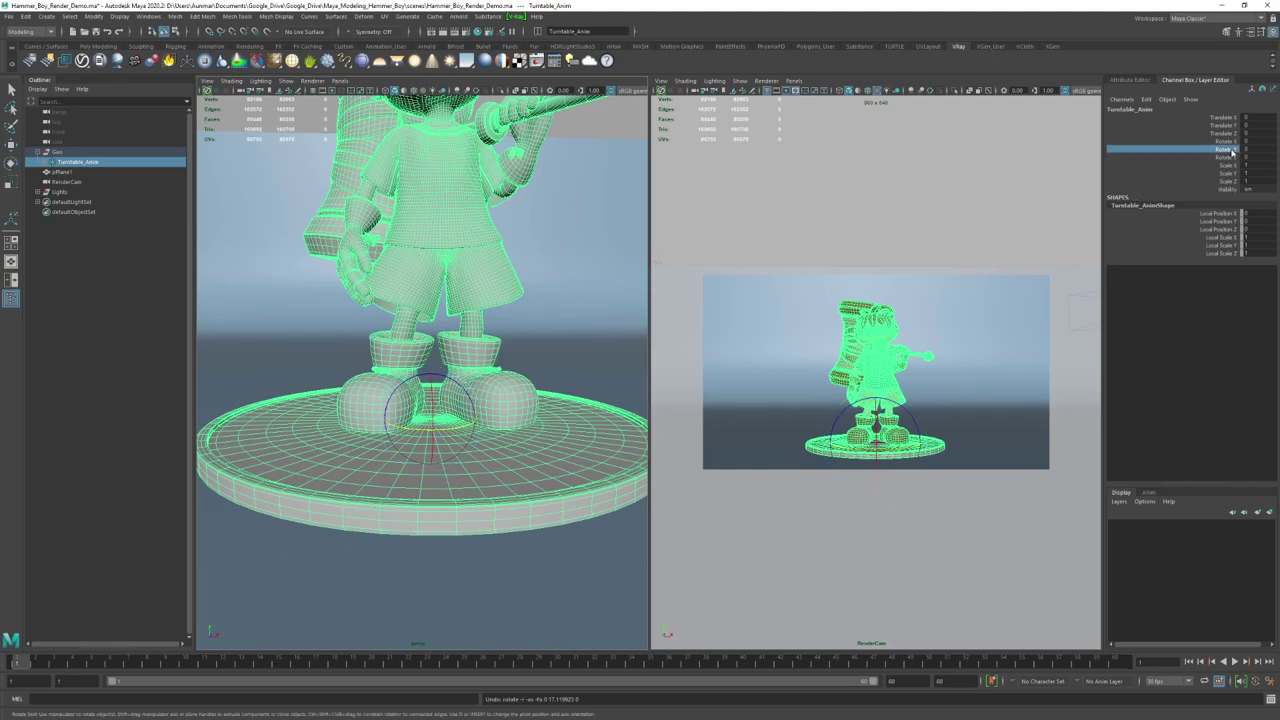
right_click(1231, 149)
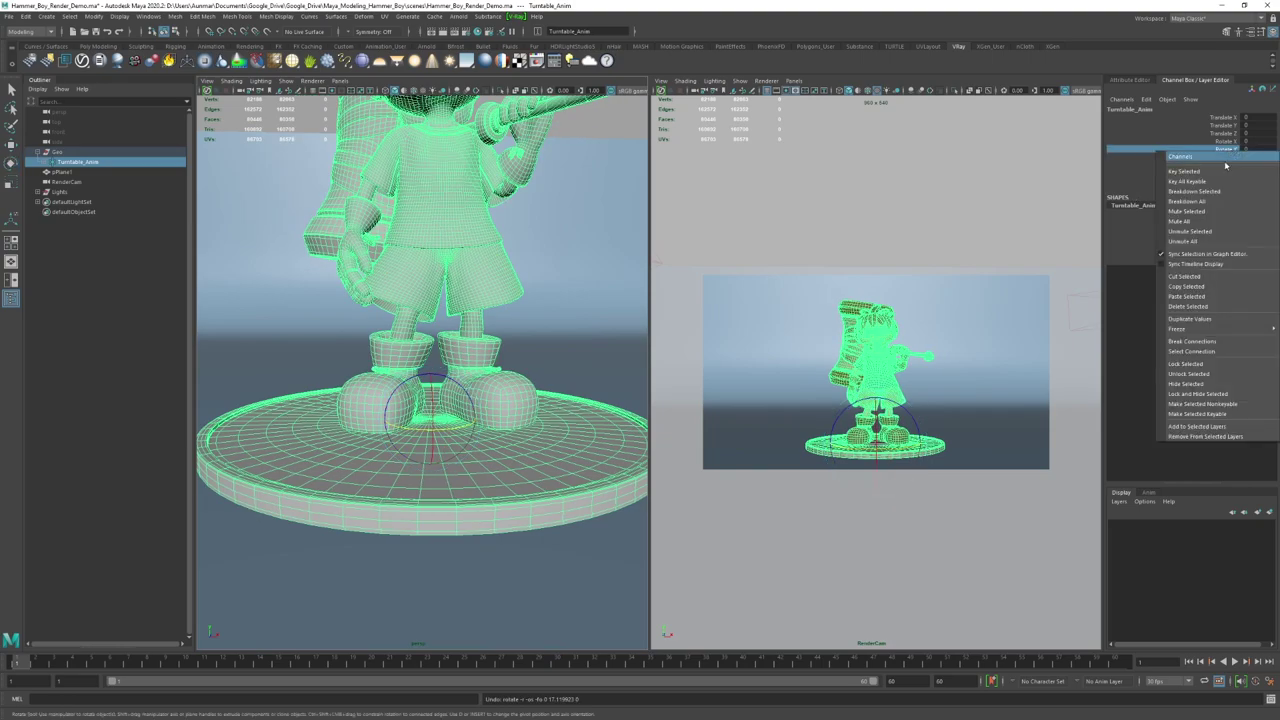
left_click(1221, 176)
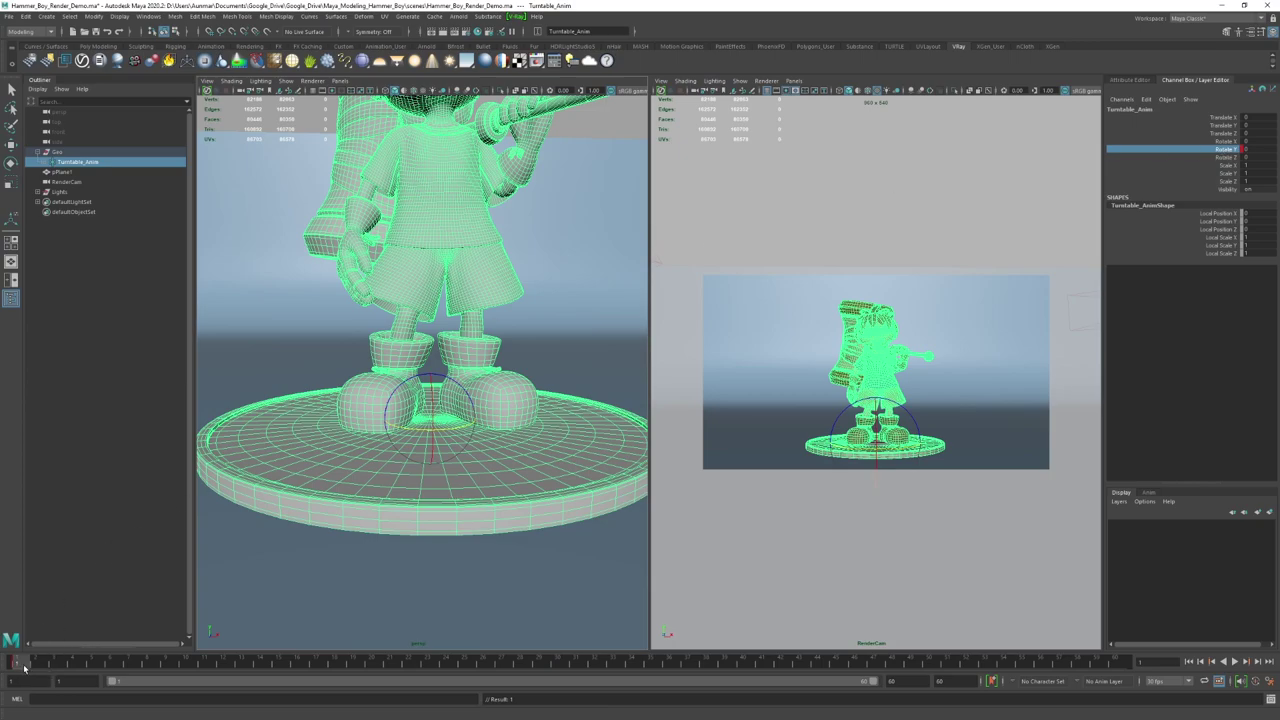
Step: Set the time slider preferences to a 30 fps framerate with 30 fps x 1 playback speed, and save them
key("alt+v")
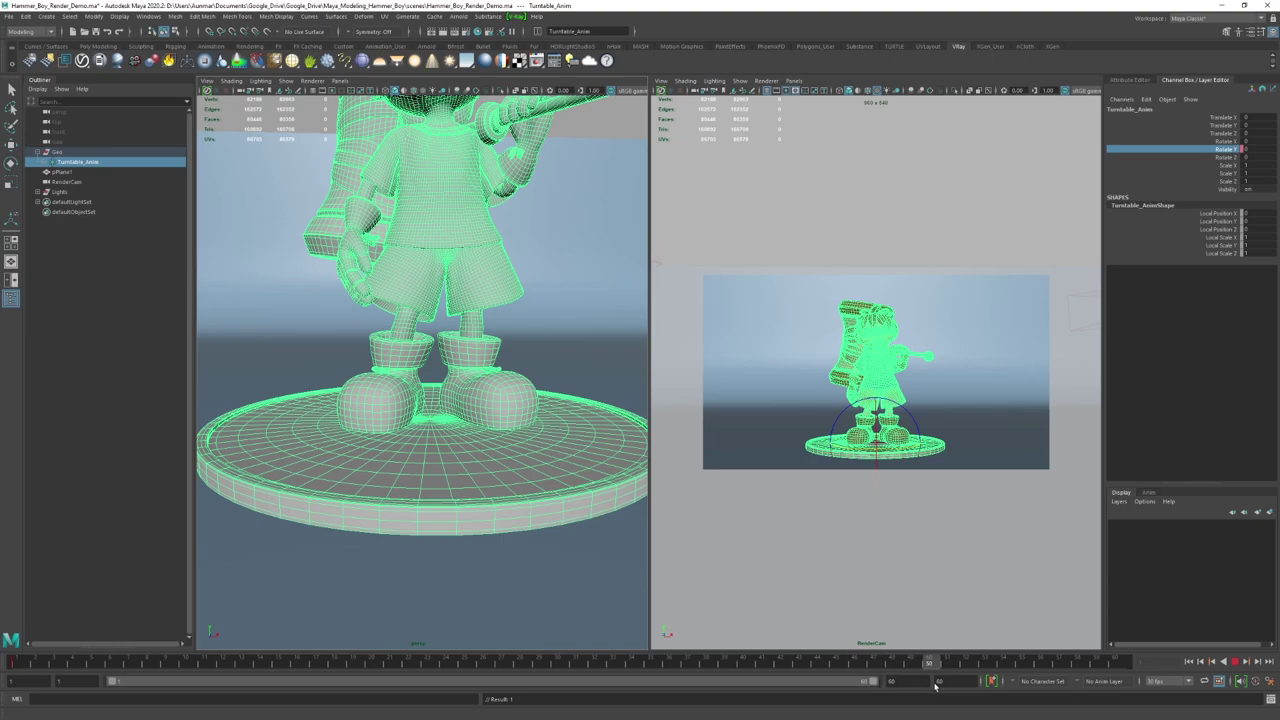
key("alt+v")
left_click(1257, 682)
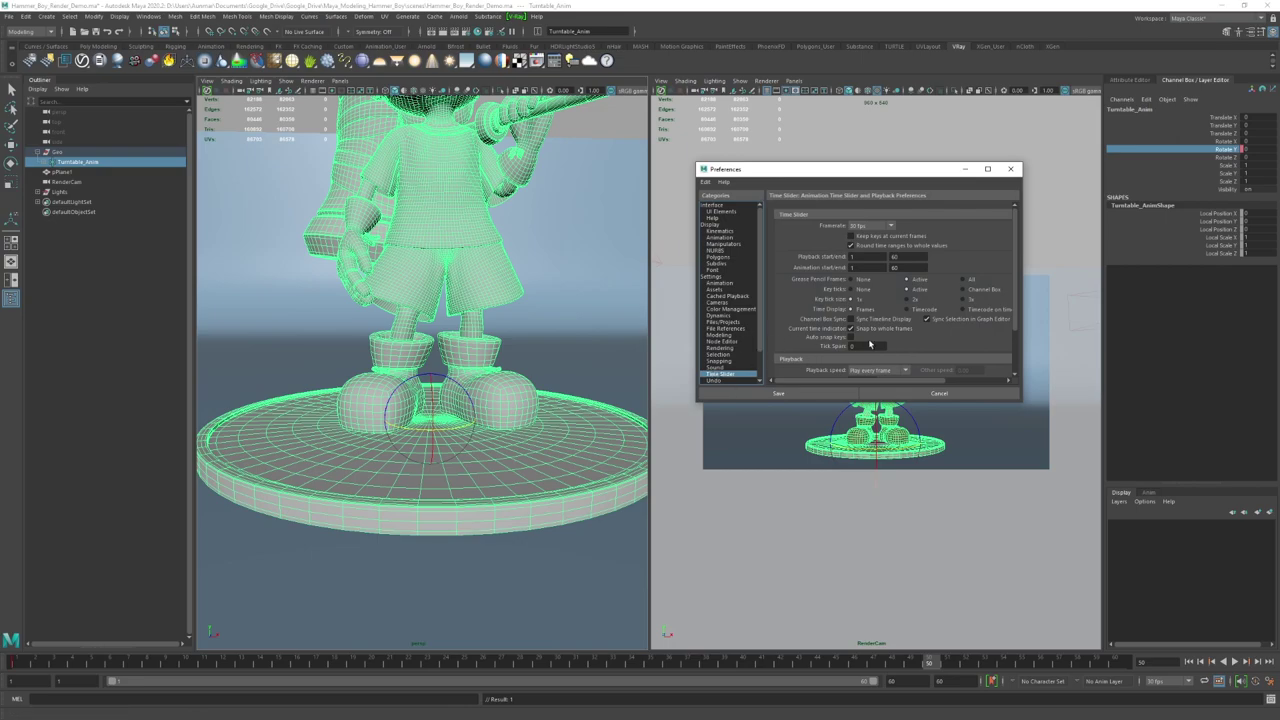
scroll(829, 298, "down", 1)
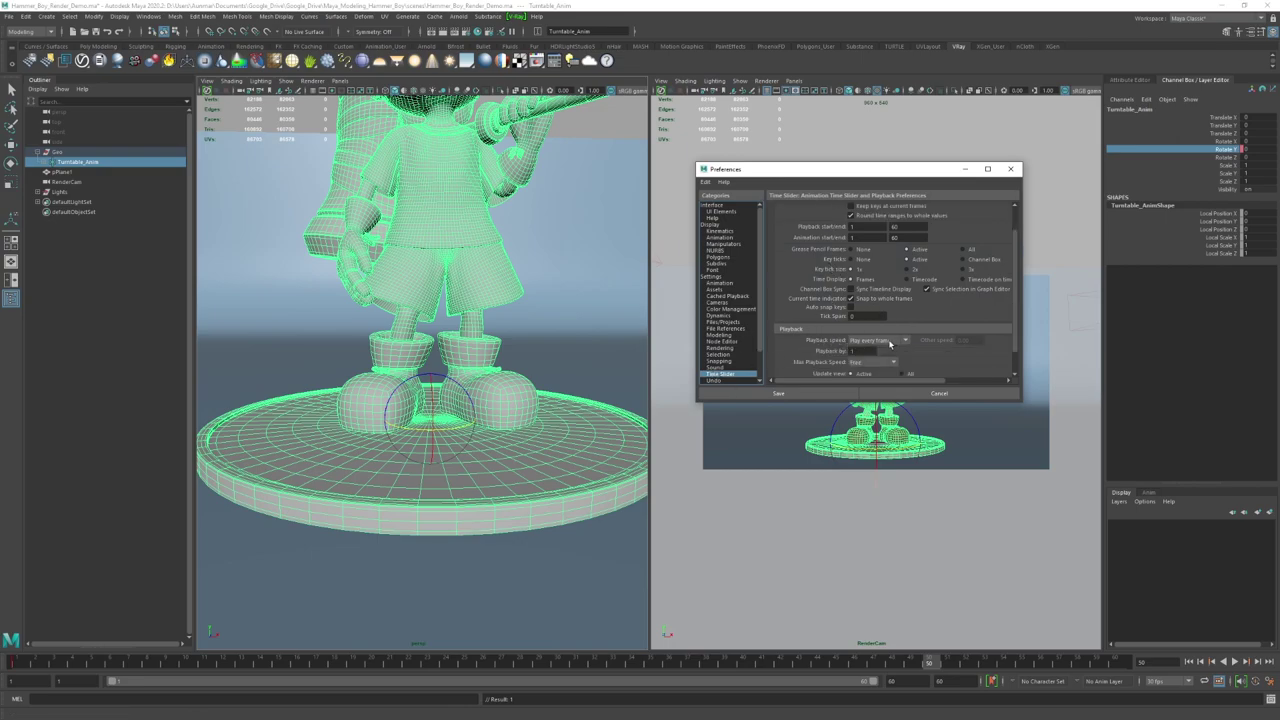
left_click(890, 341)
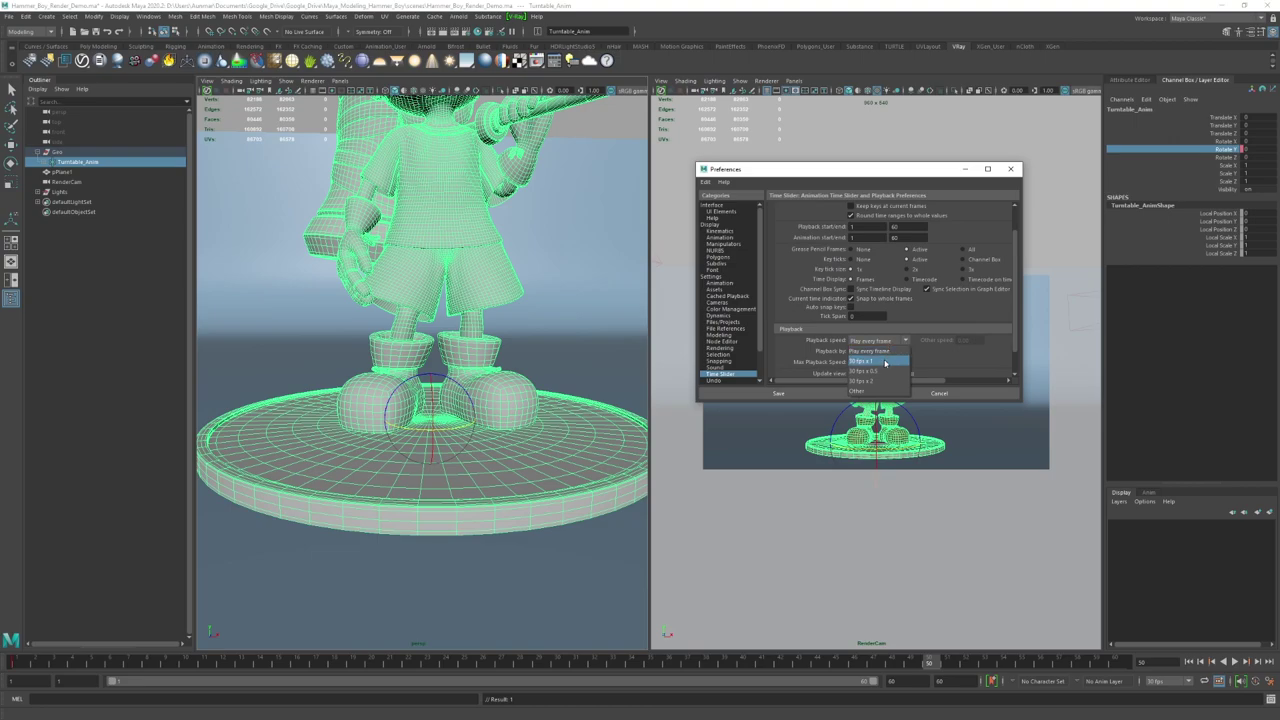
left_click(885, 361)
scroll(817, 324, "up", 1)
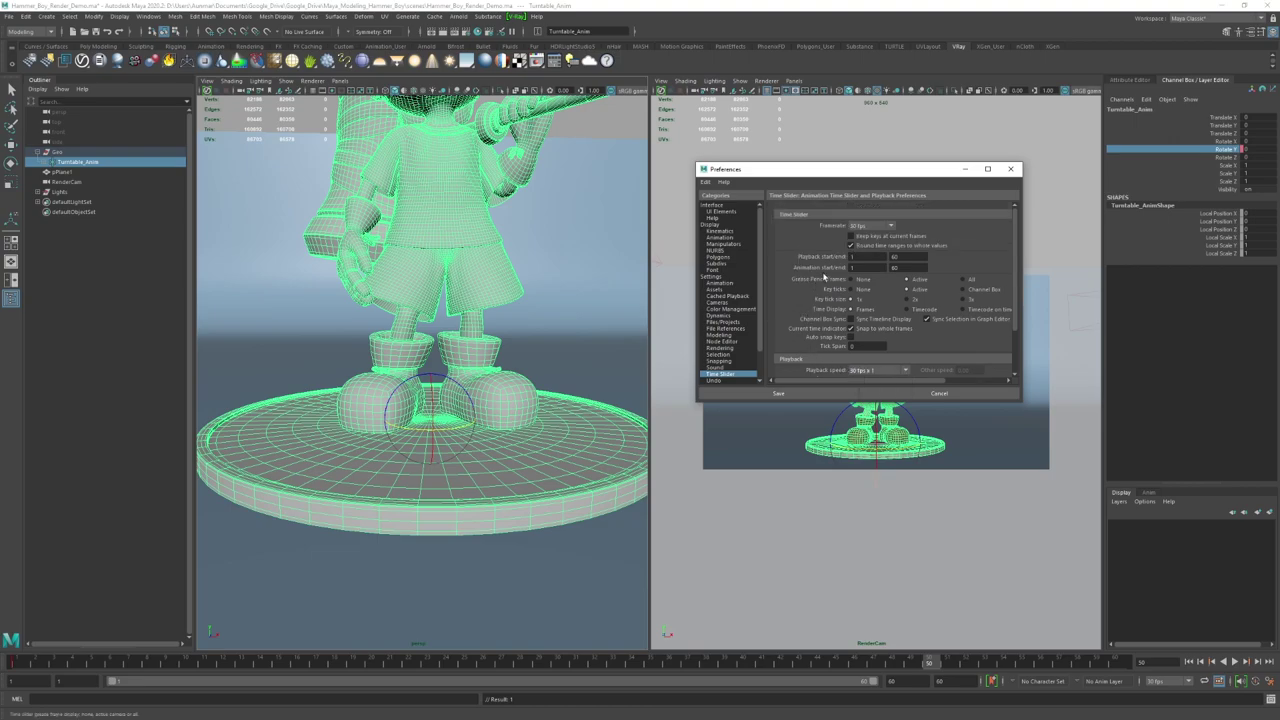
left_click(863, 227)
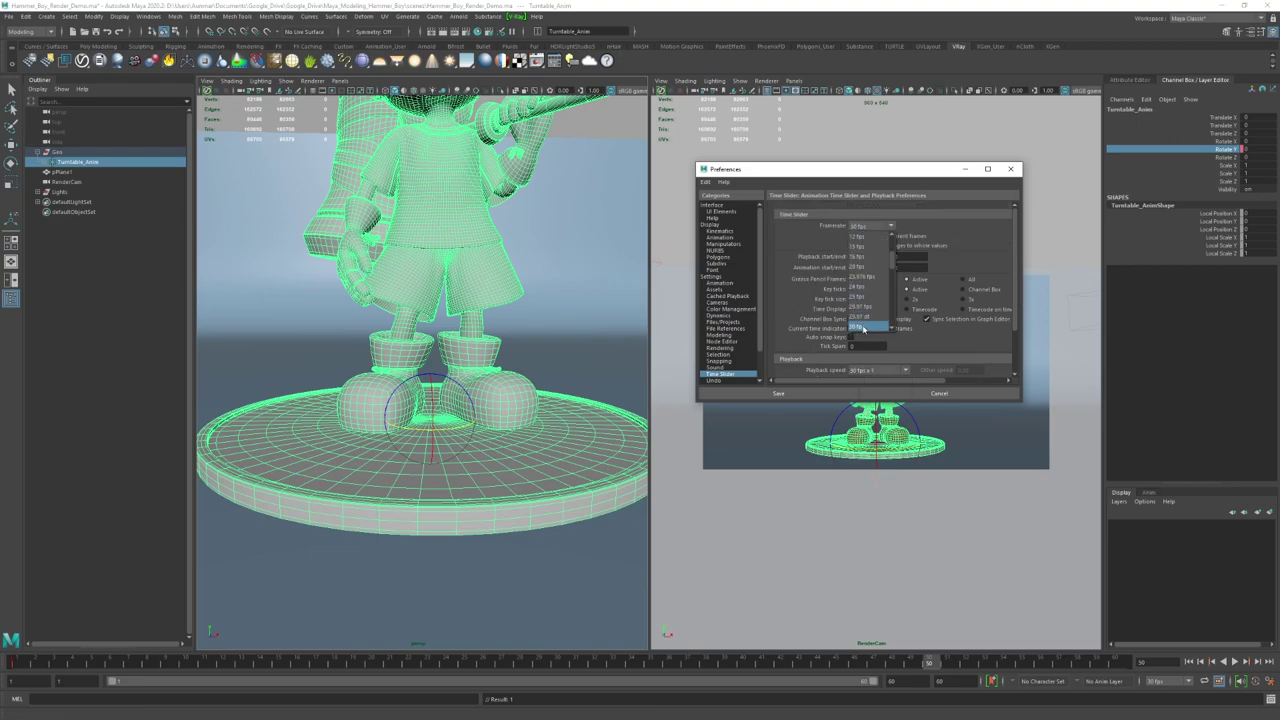
left_click(863, 328)
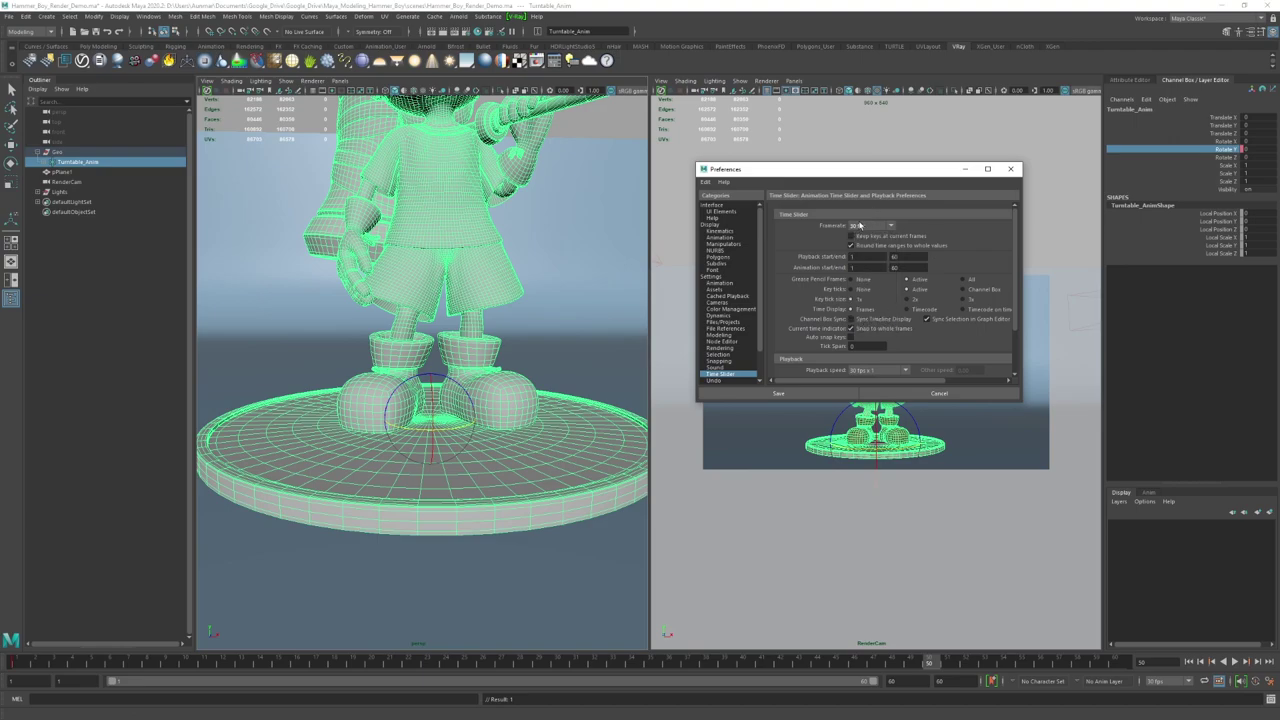
left_click(822, 395)
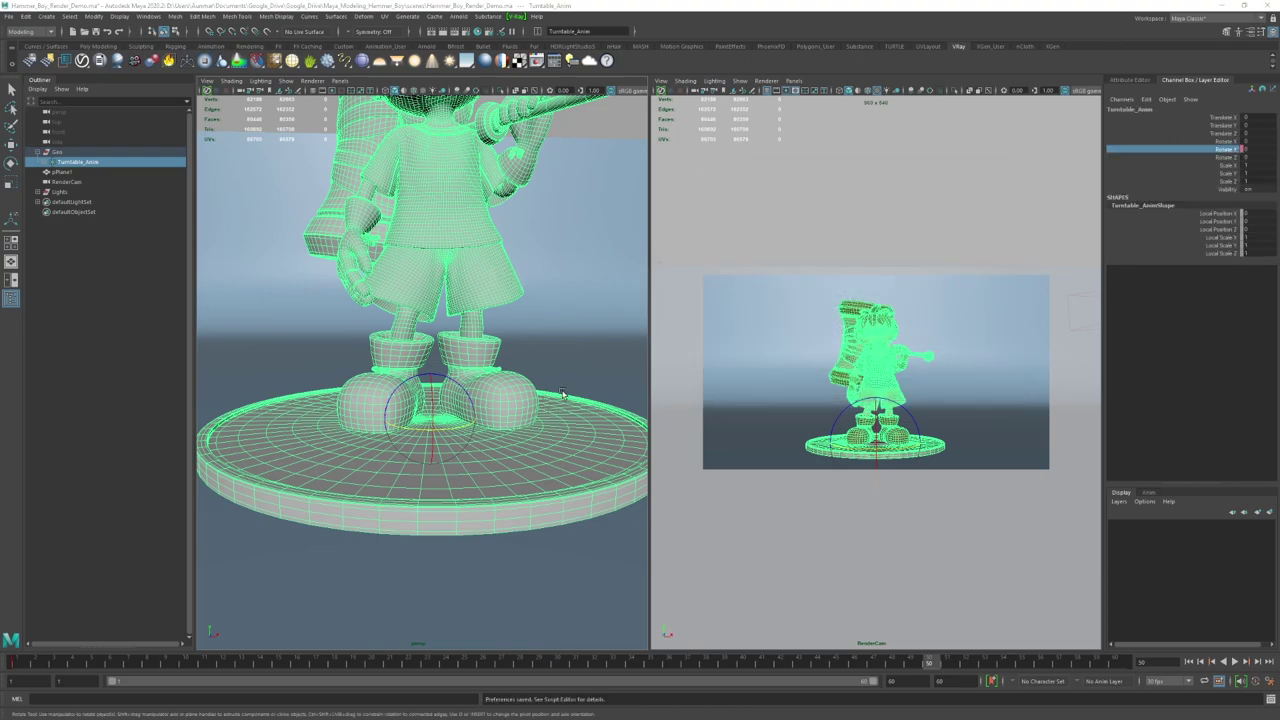
Step: Deselect the turntable and extend the playback range to end at frame 300
right_click_drag(559, 401, 500, 403, "alt")
left_click_drag(500, 403, 520, 420, "alt")
right_click_drag(520, 420, 491, 427, "alt")
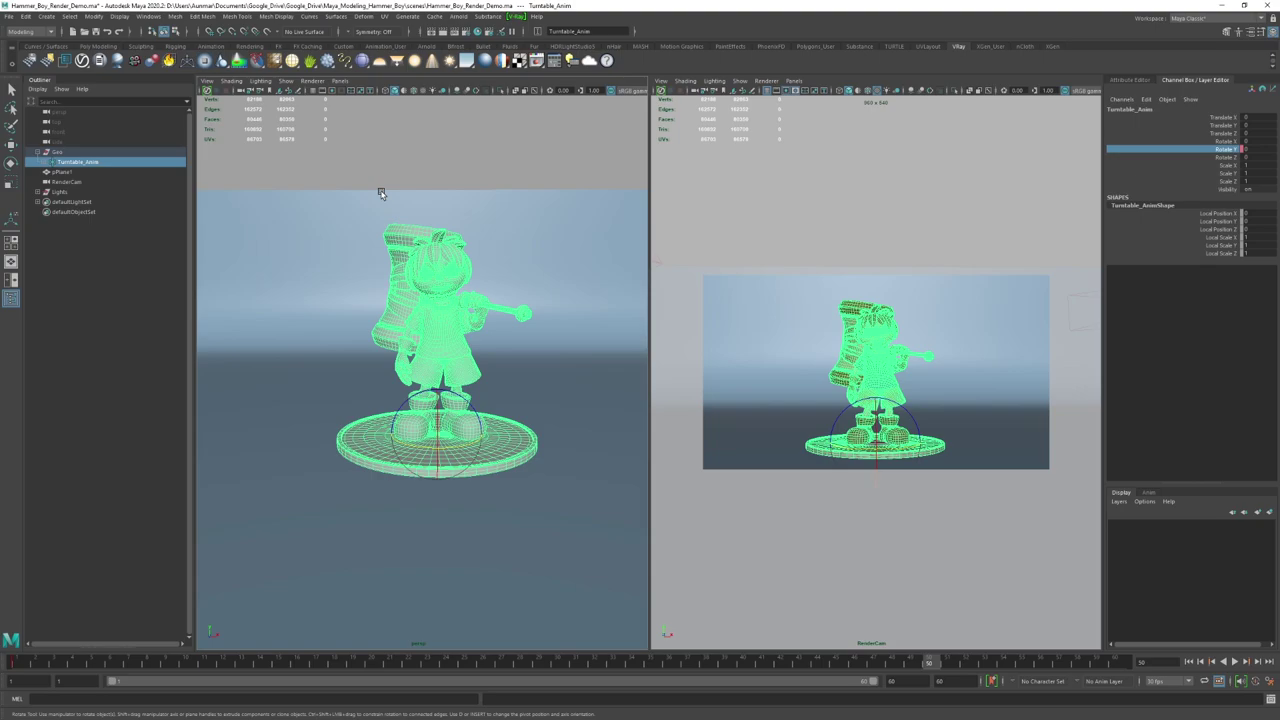
left_click_drag(425, 310, 459, 311, "alt")
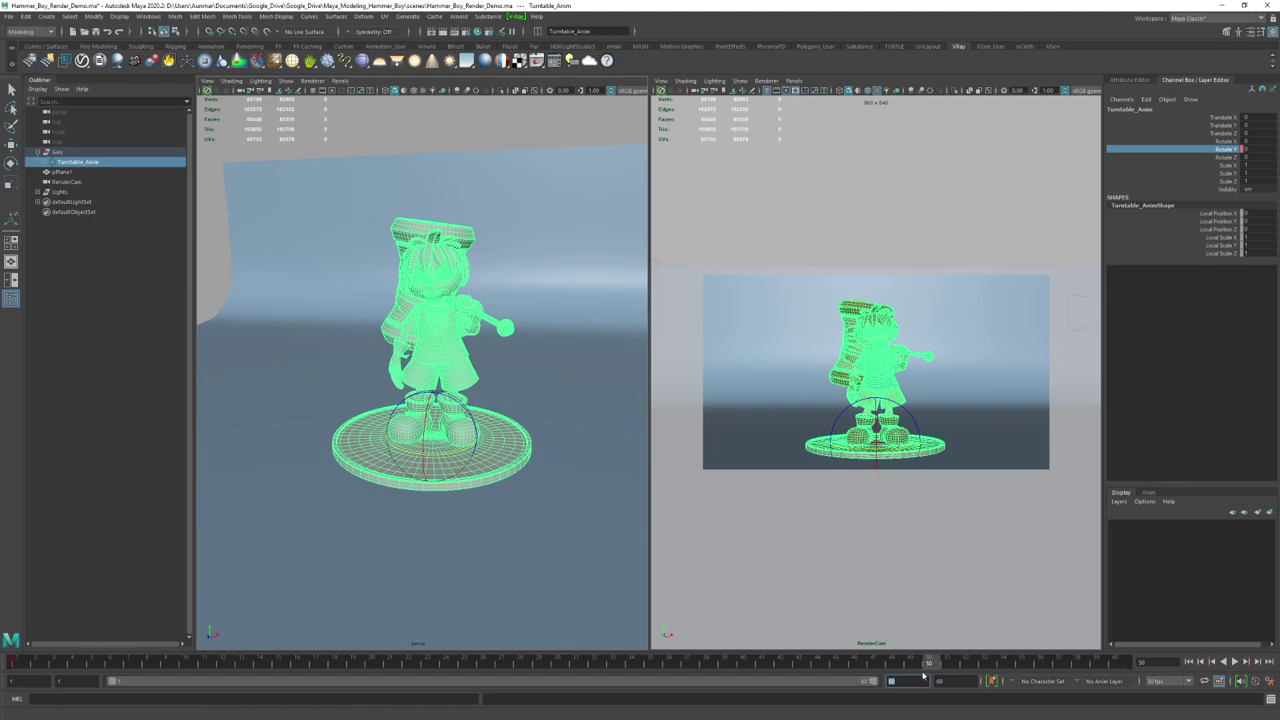
left_click_drag(440, 478, 516, 430, "alt")
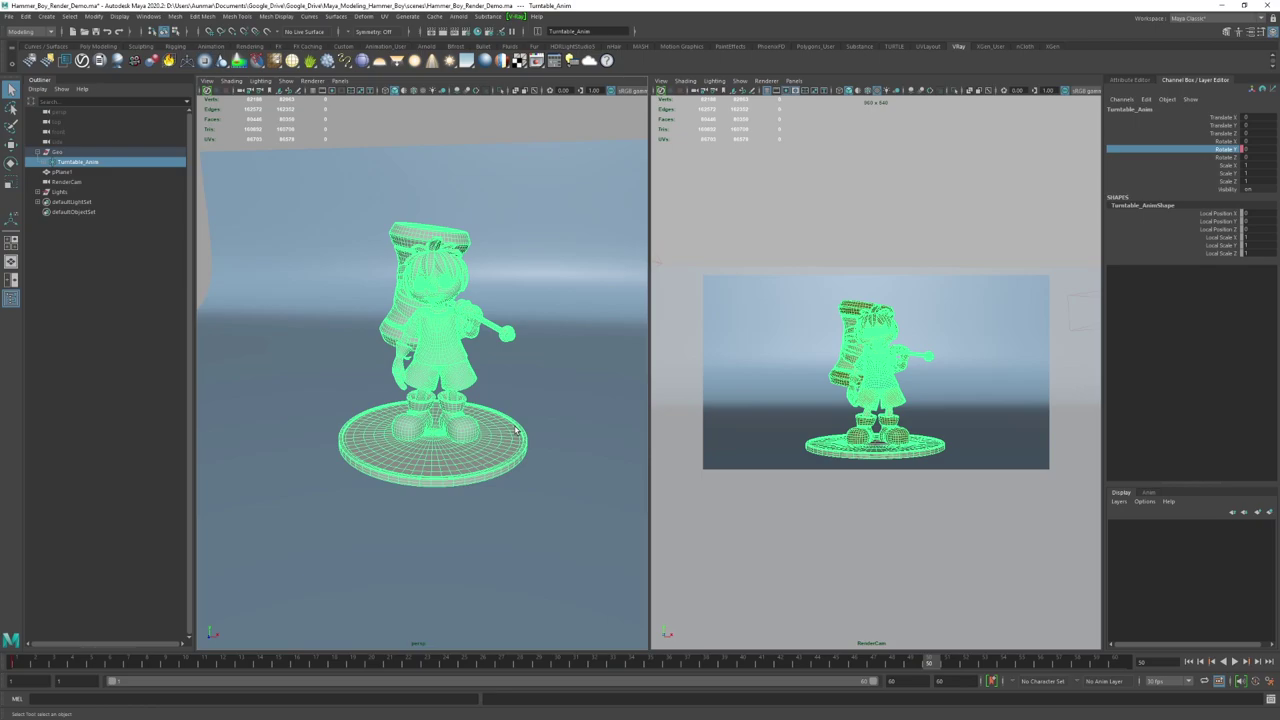
left_click(491, 119)
left_click_drag(515, 385, 558, 376, "alt")
right_click_drag(558, 430, 626, 459, "alt")
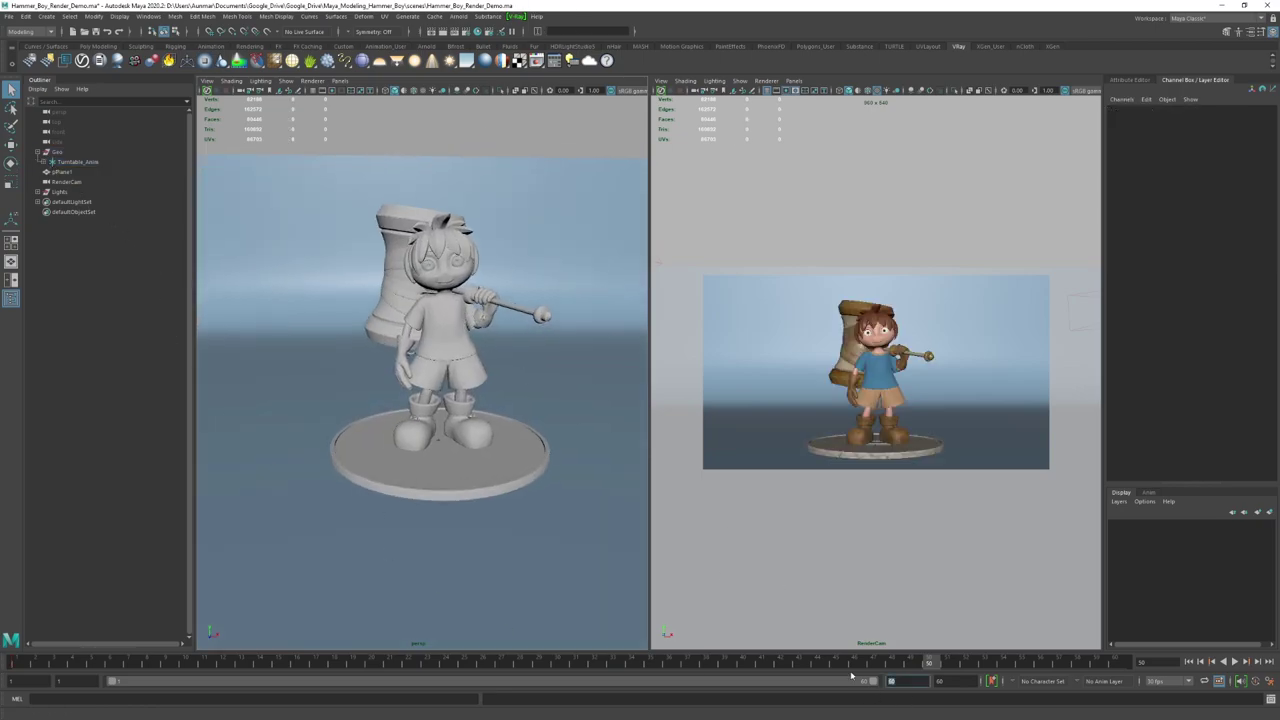
type("300")
key("Return")
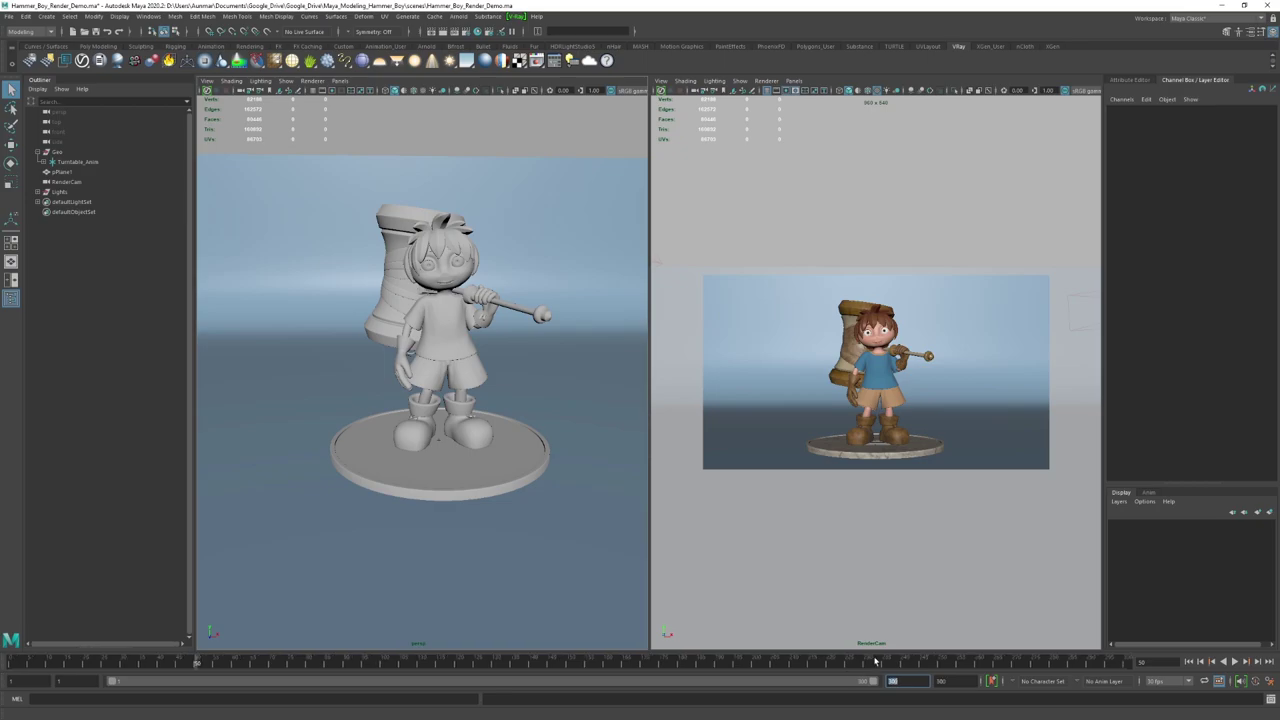
Step: At frame 300, set Turntable_Anim's Rotate Y to 360 and key that channel
left_click_drag(195, 668, 1148, 667)
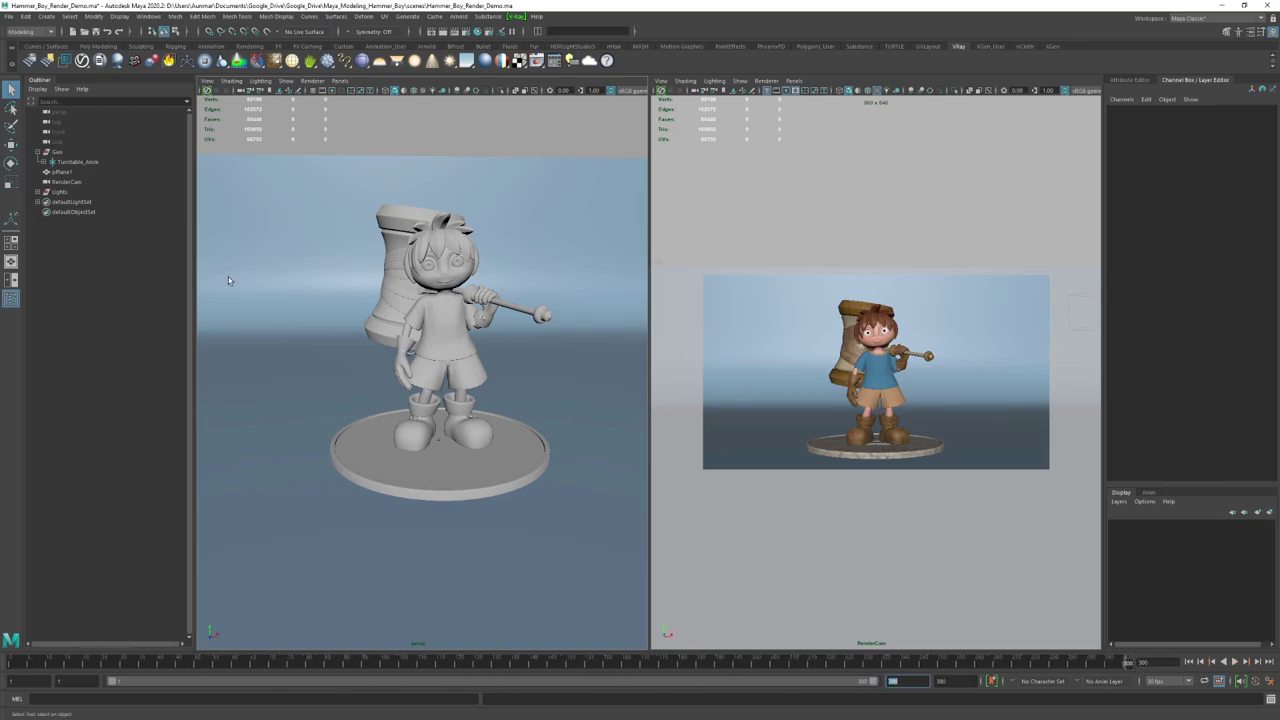
left_click(72, 162)
key("e")
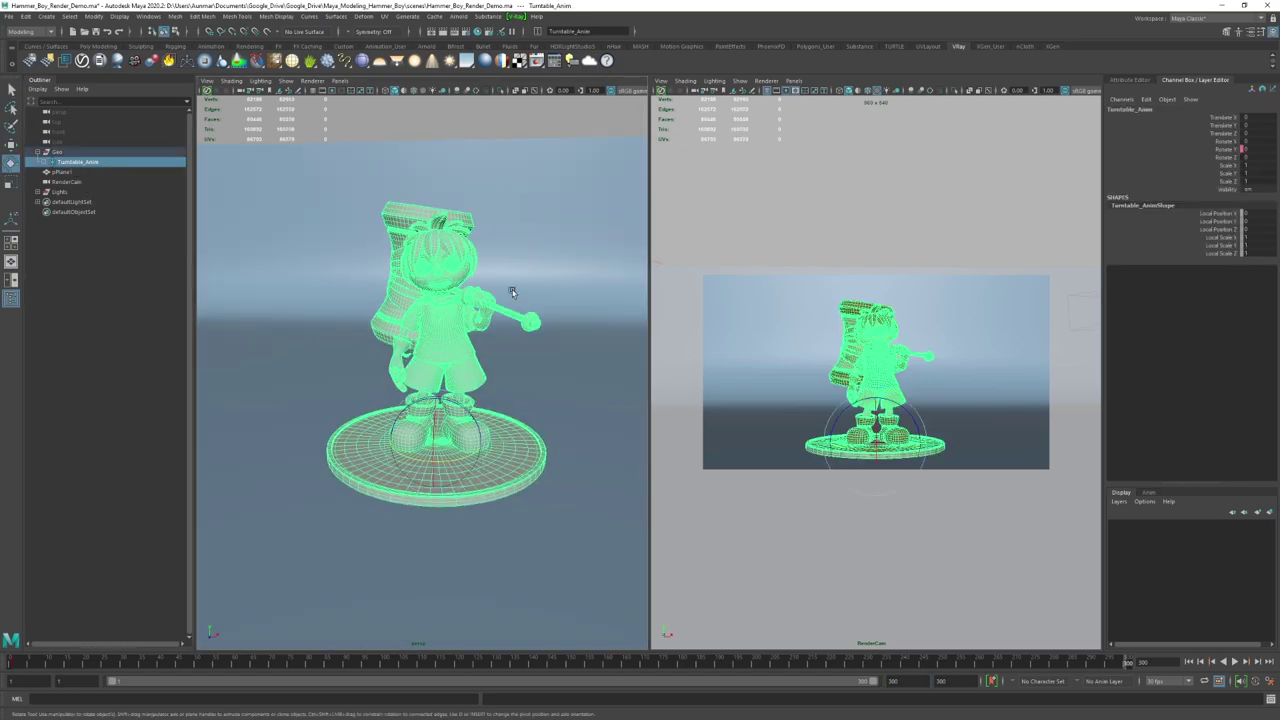
left_click_drag(447, 464, 561, 410)
double_click(1254, 149)
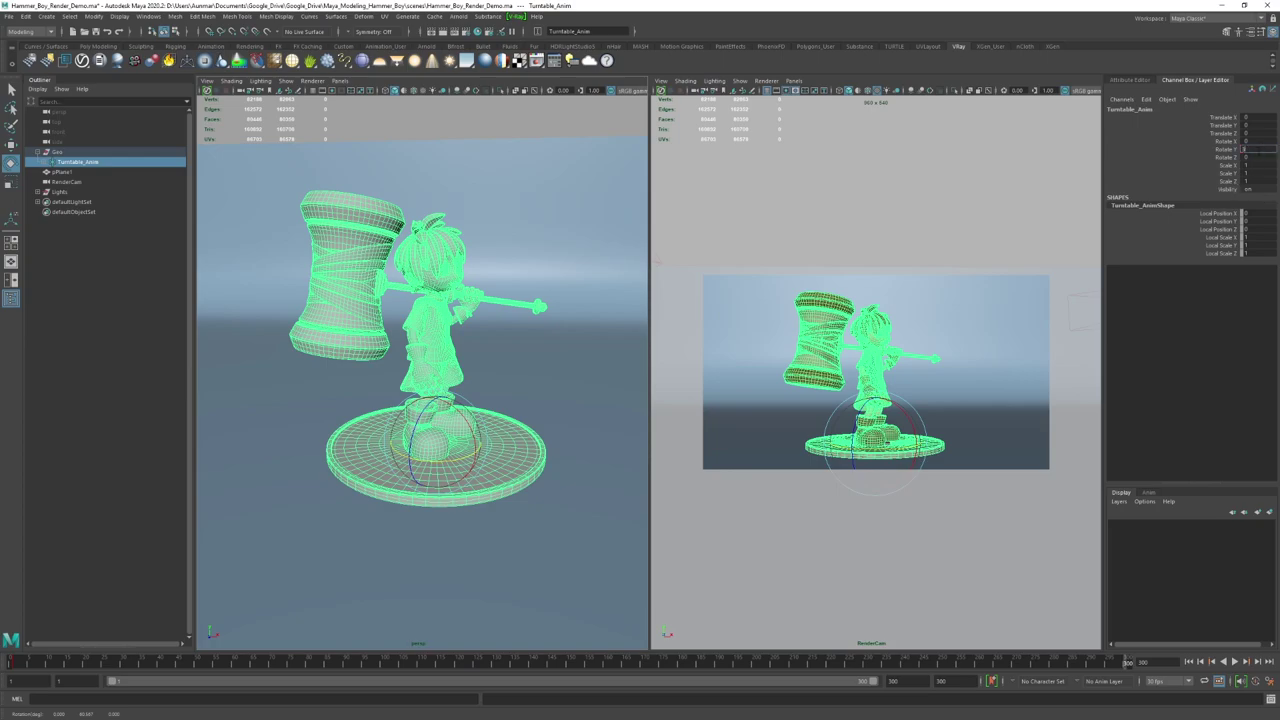
type("0")
key("Return")
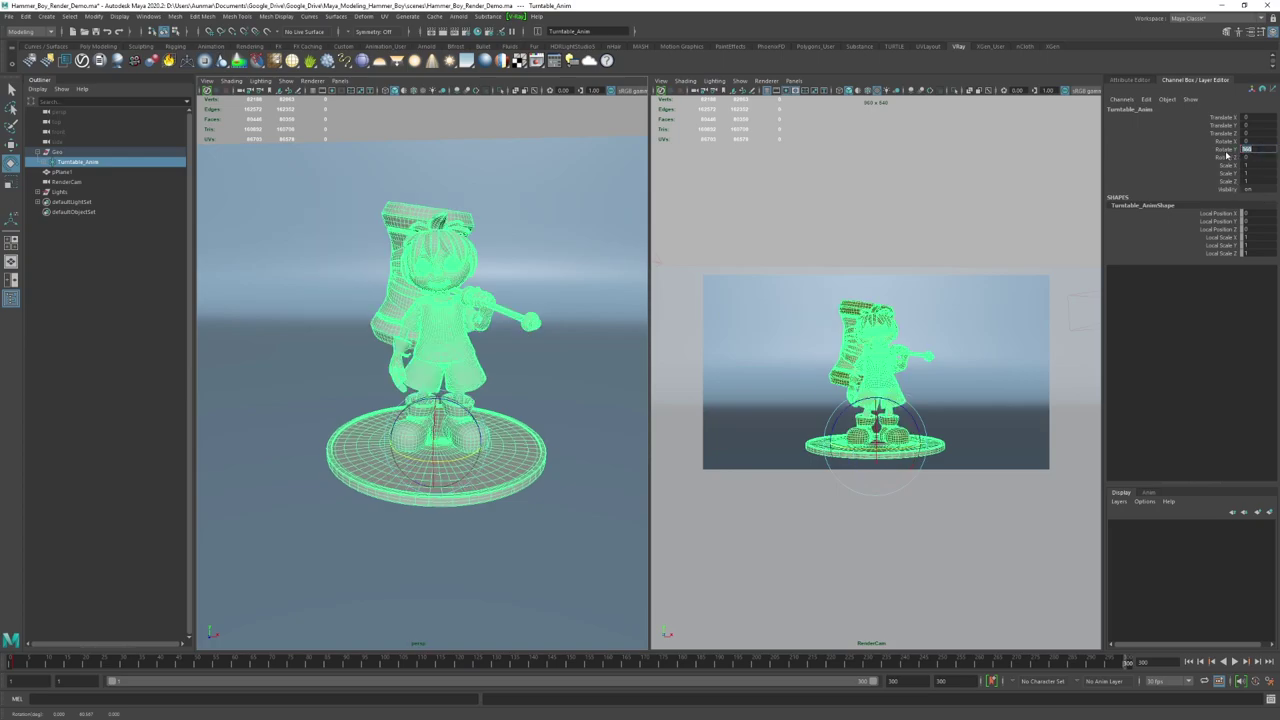
left_click(1225, 150)
right_click(1225, 151)
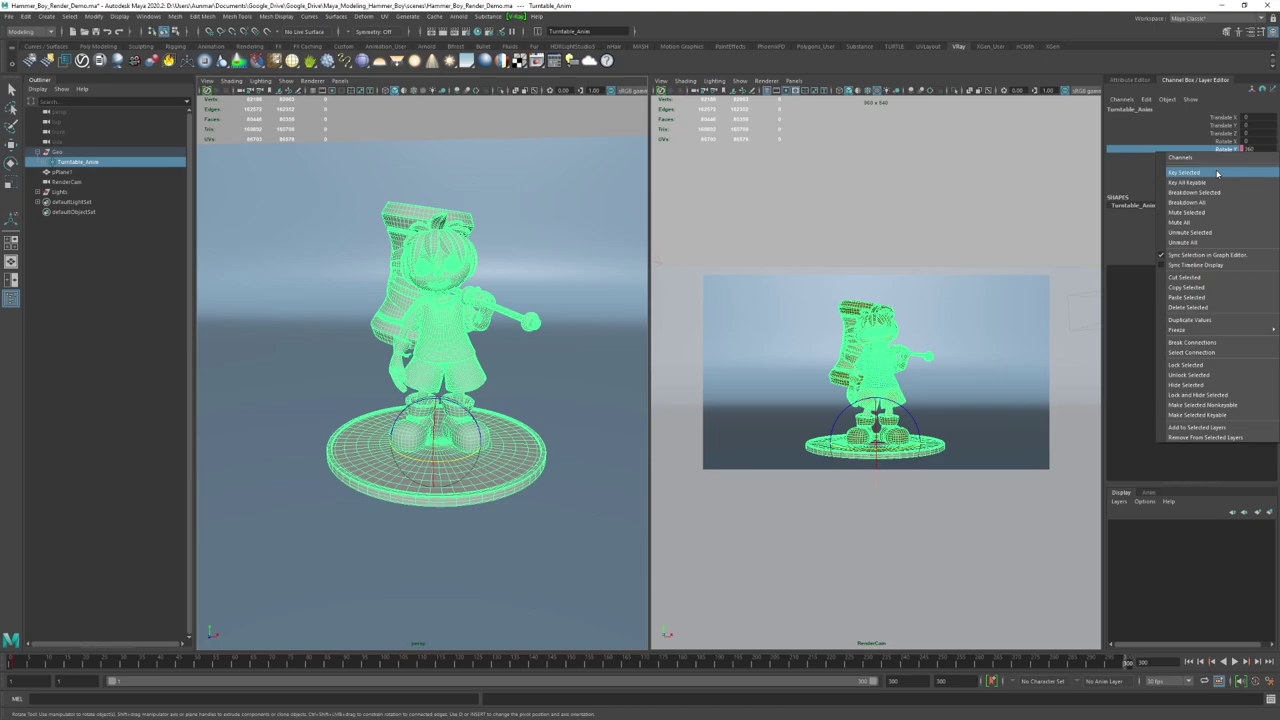
left_click(1217, 173)
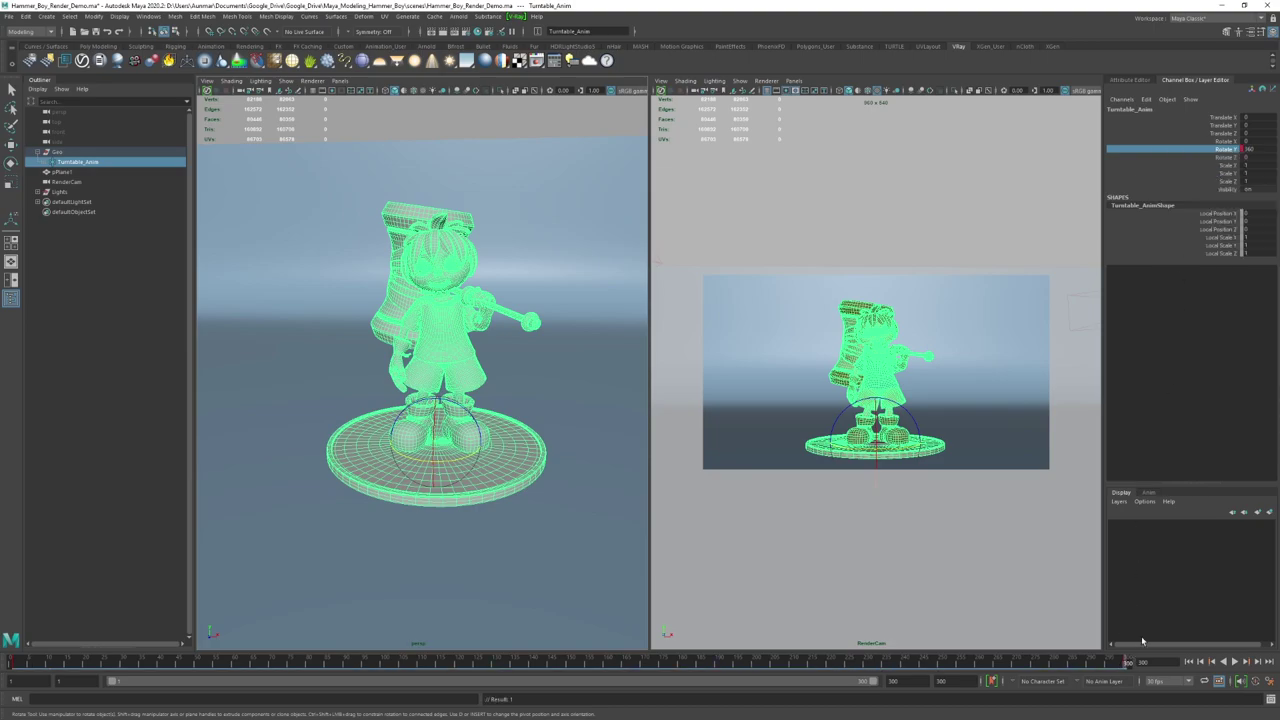
Step: Play the turntable animation from frame 1 with nothing selected and maximize the RenderCam view
left_click_drag(560, 343, 538, 352, "alt")
right_click_drag(538, 352, 620, 370, "alt")
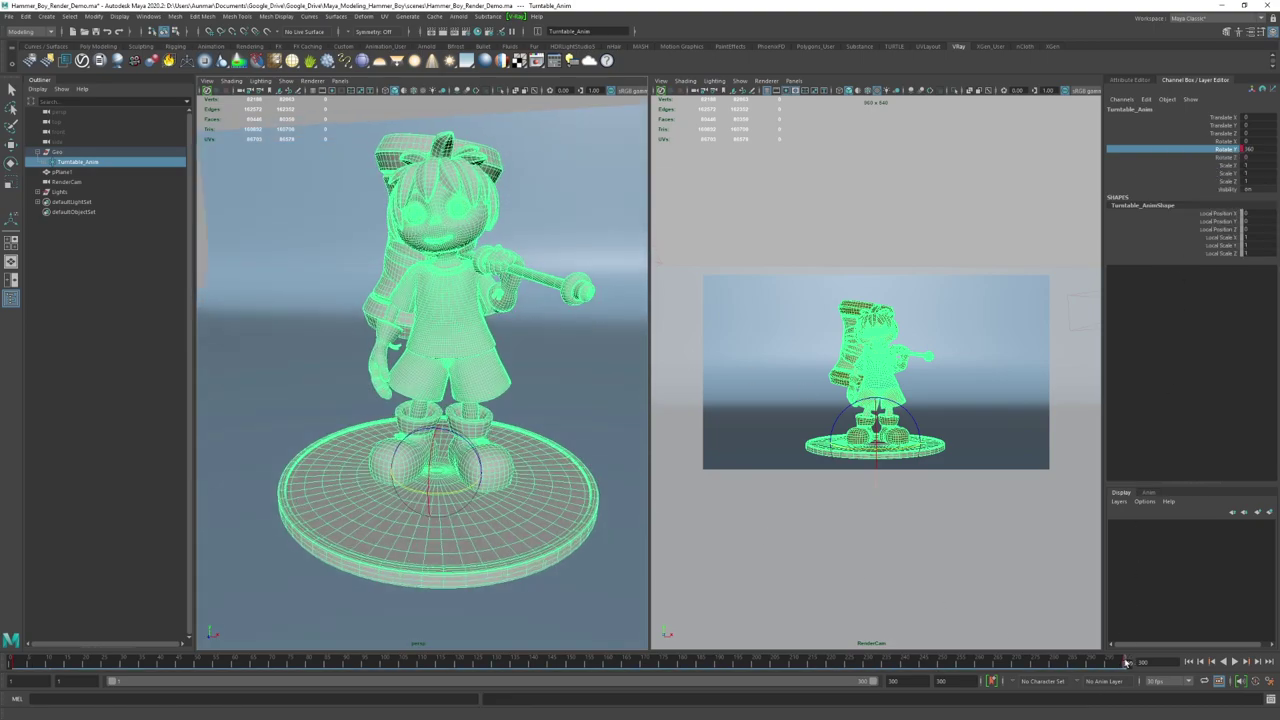
double_click(1252, 149)
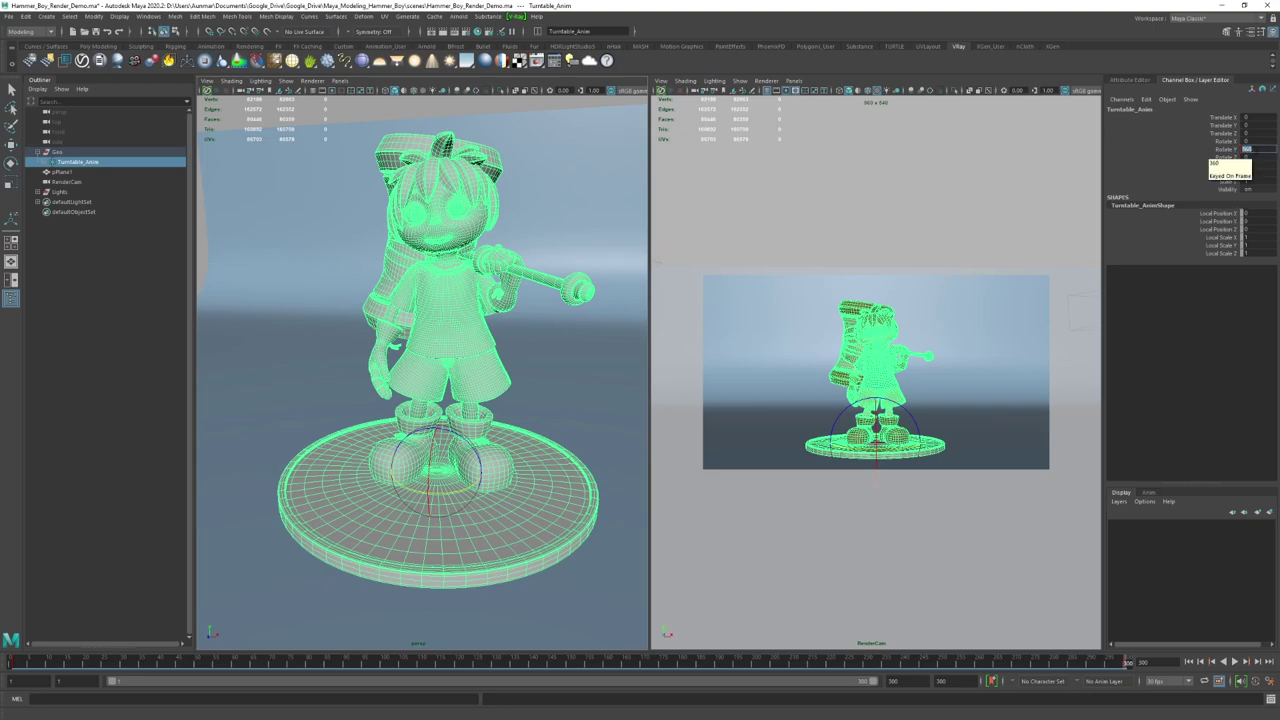
scroll(525, 402, "down", 4)
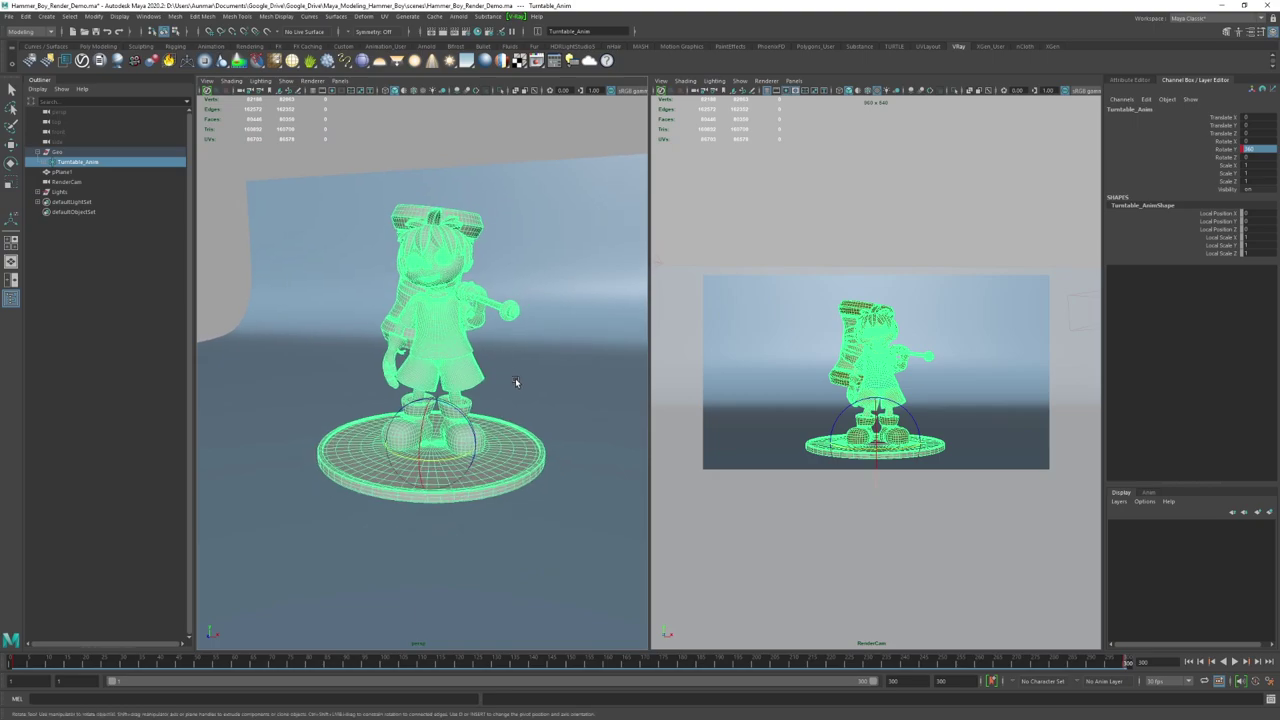
left_click(1051, 531)
left_click(1190, 662)
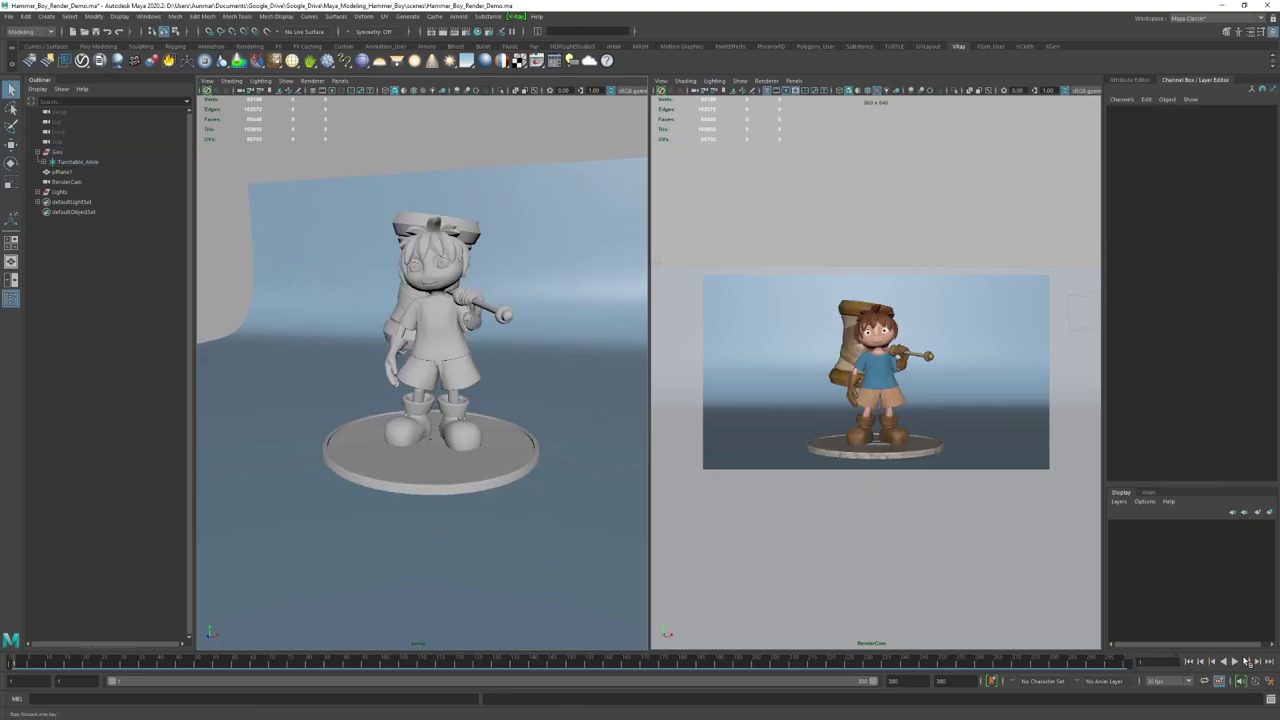
left_click(1234, 661)
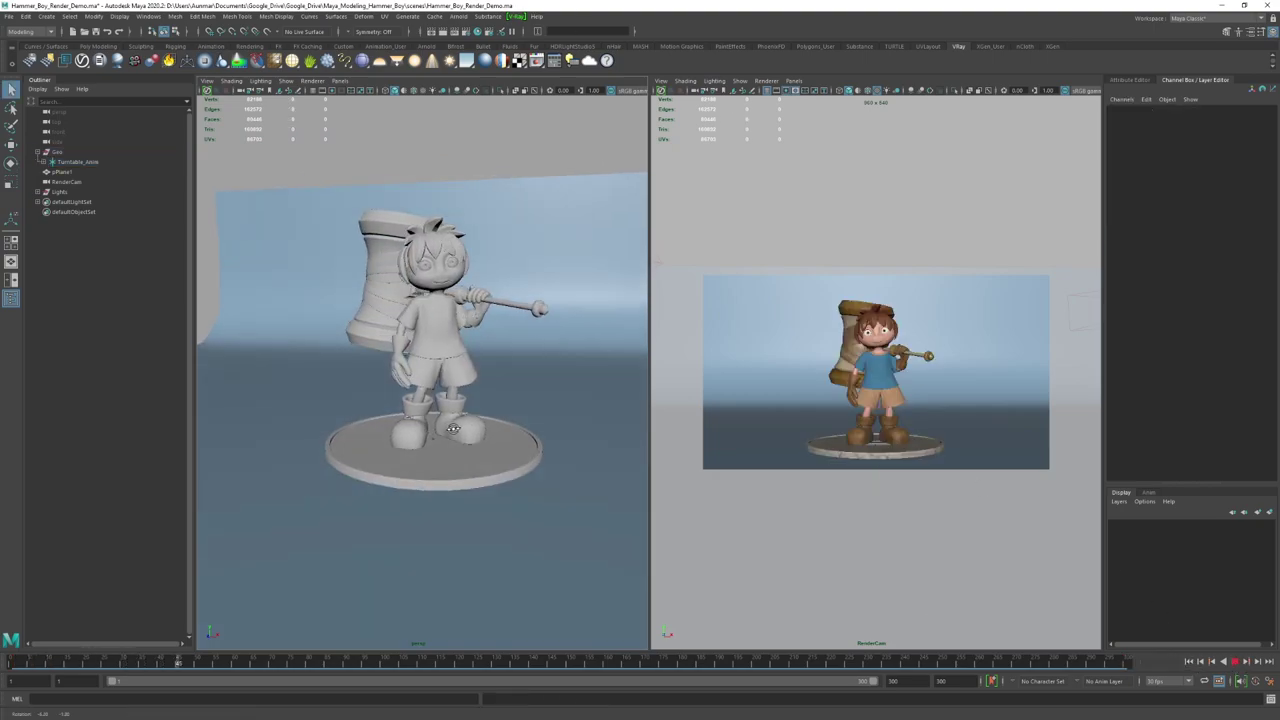
key("space")
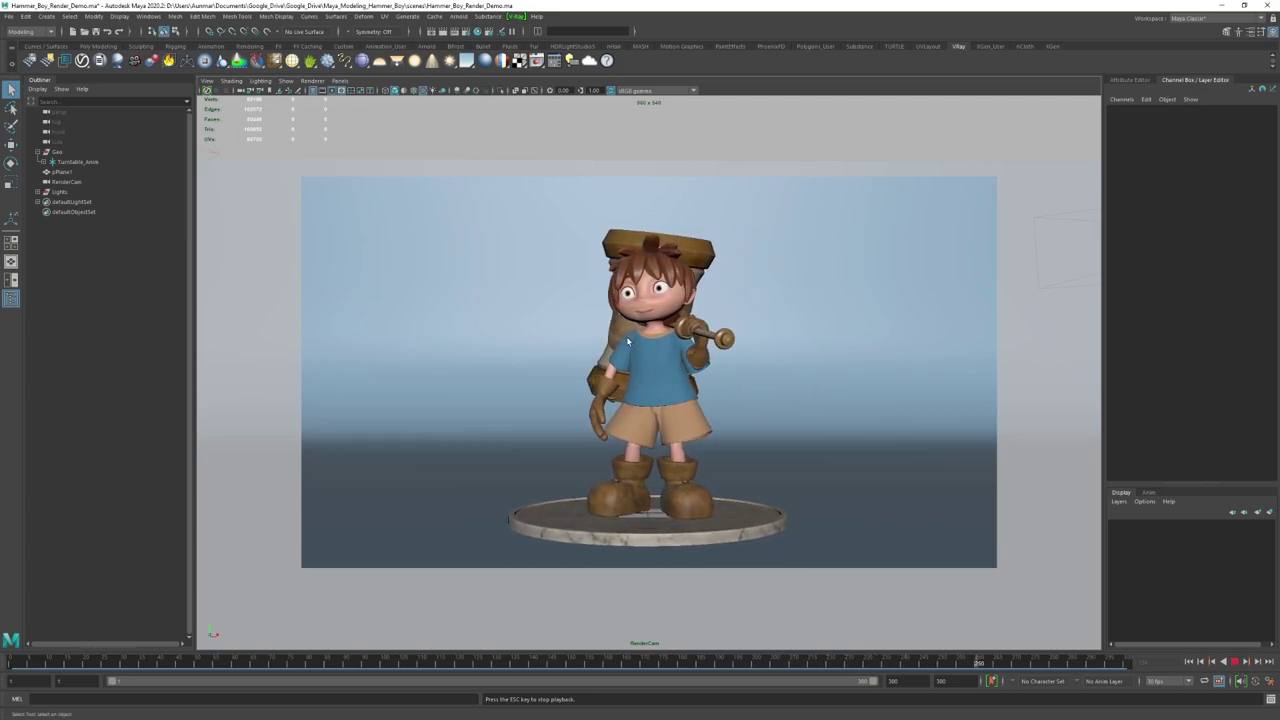
Step: Review the rotation at the loop point by scrubbing from the end of the timeline toward its start and replaying it
left_click(1234, 661)
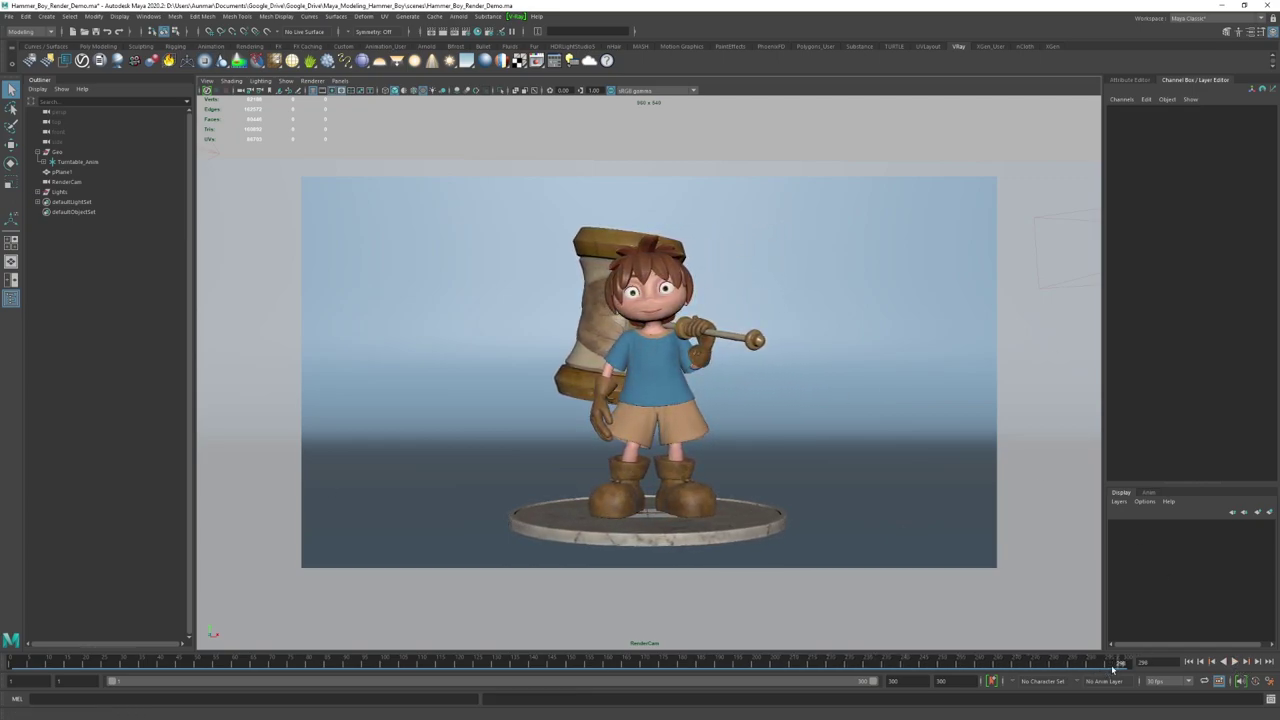
left_click_drag(1112, 668, 252, 599)
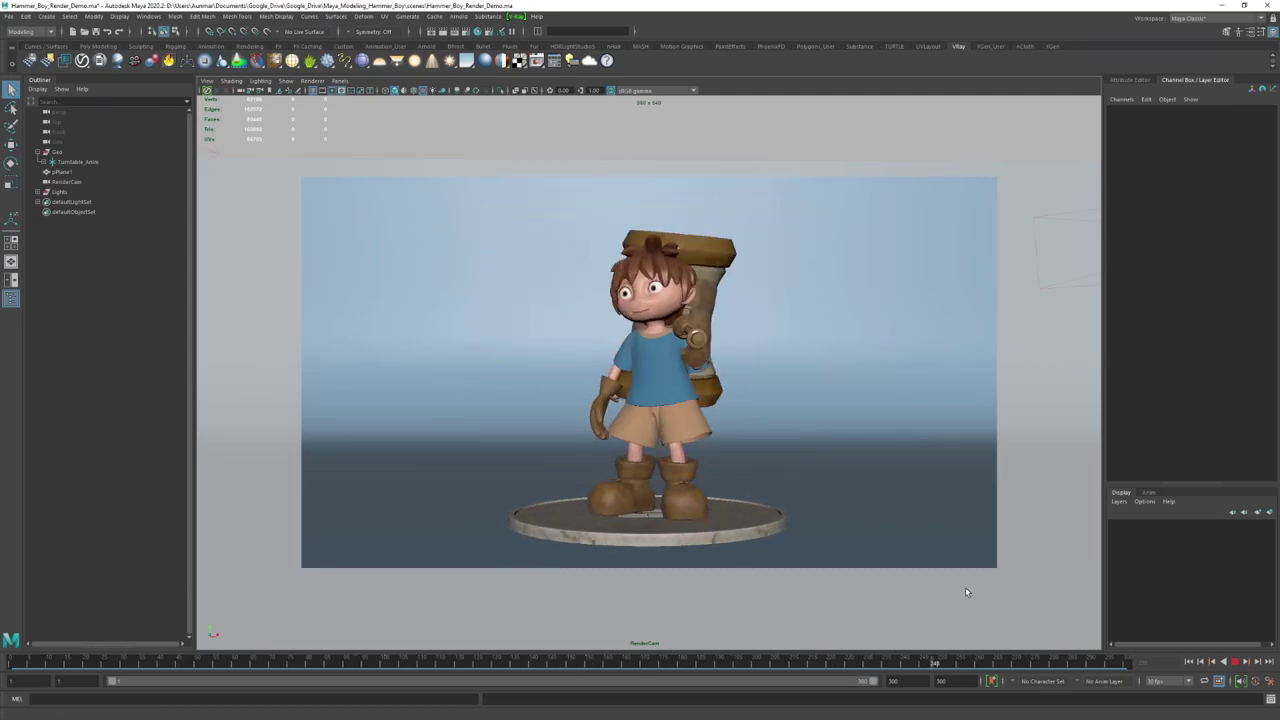
key("Escape")
Step: Give Turntable_Anim's Rotate Y keys linear tangents in the Graph Editor and return to frame 1
left_click(73, 162)
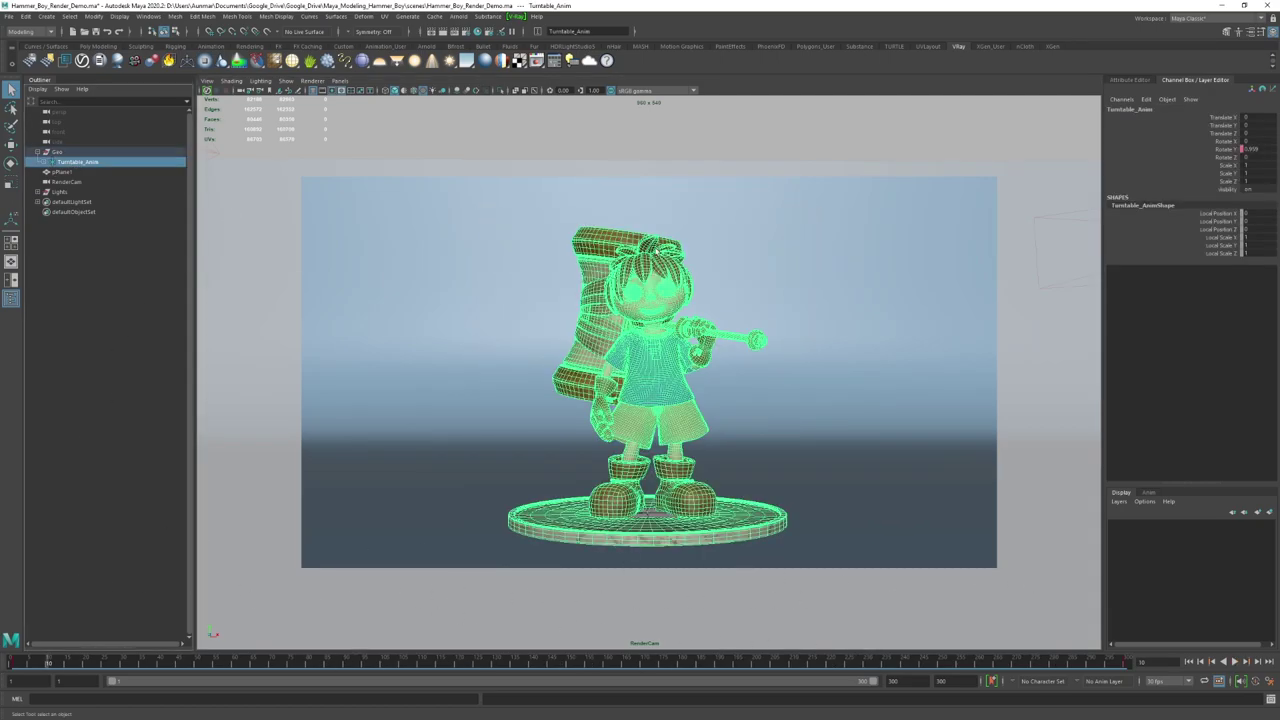
left_click(149, 16)
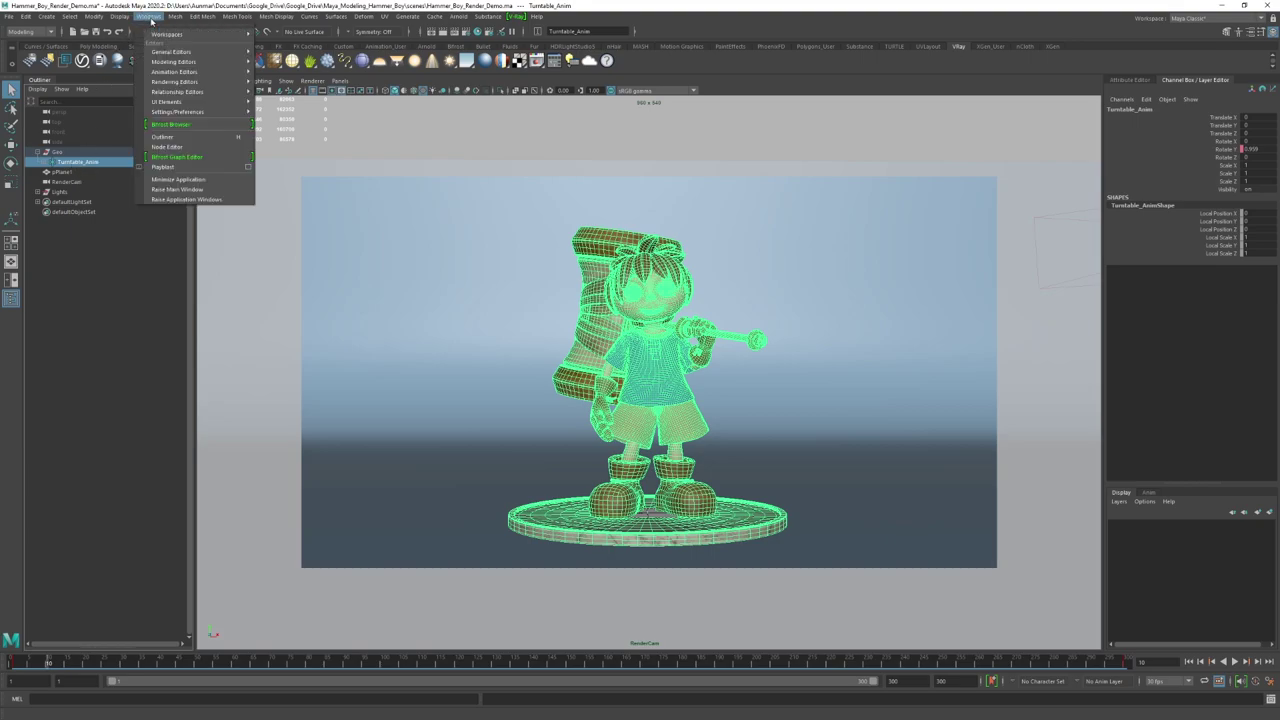
mouse_move(198, 71)
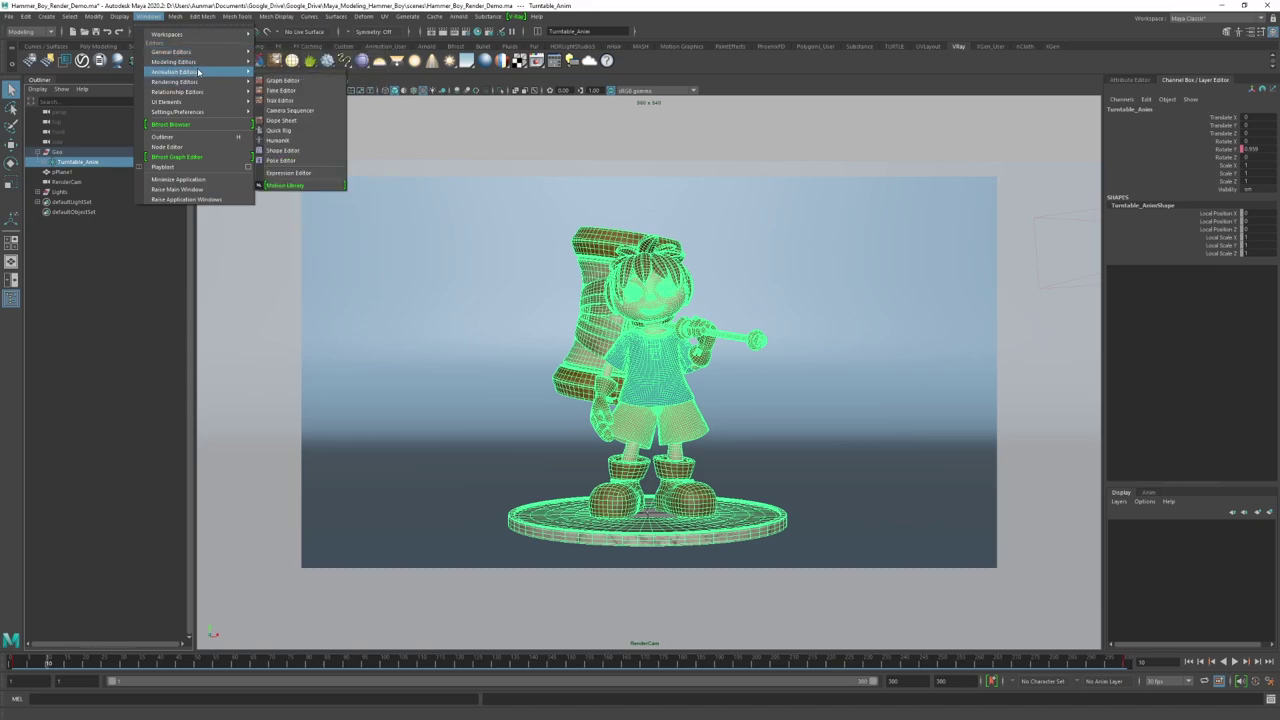
left_click(283, 80)
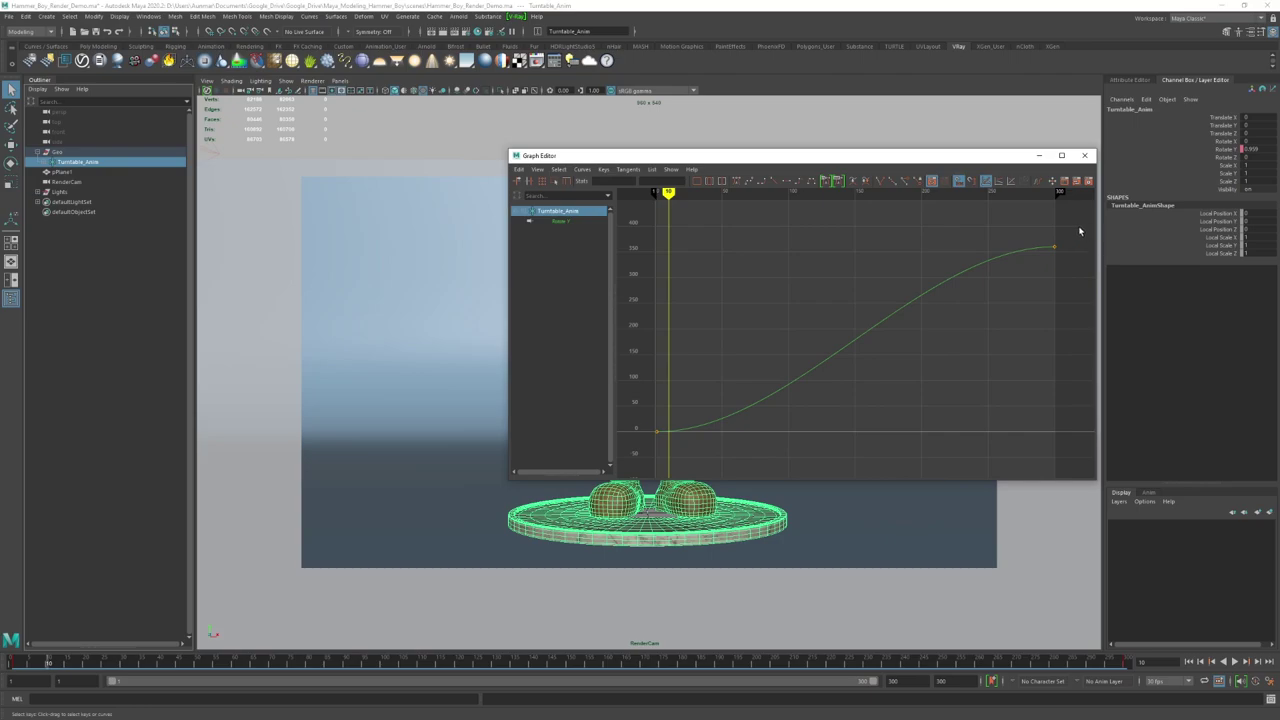
left_click_drag(1080, 231, 647, 466)
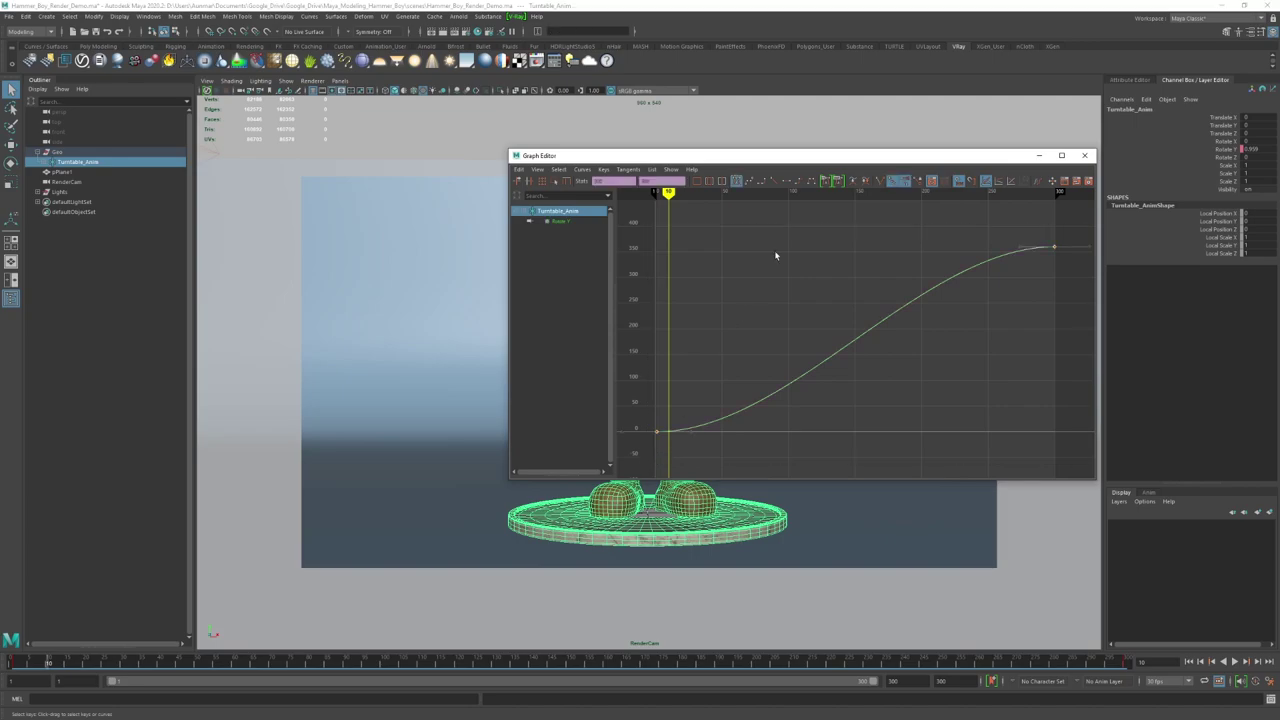
left_click(777, 182)
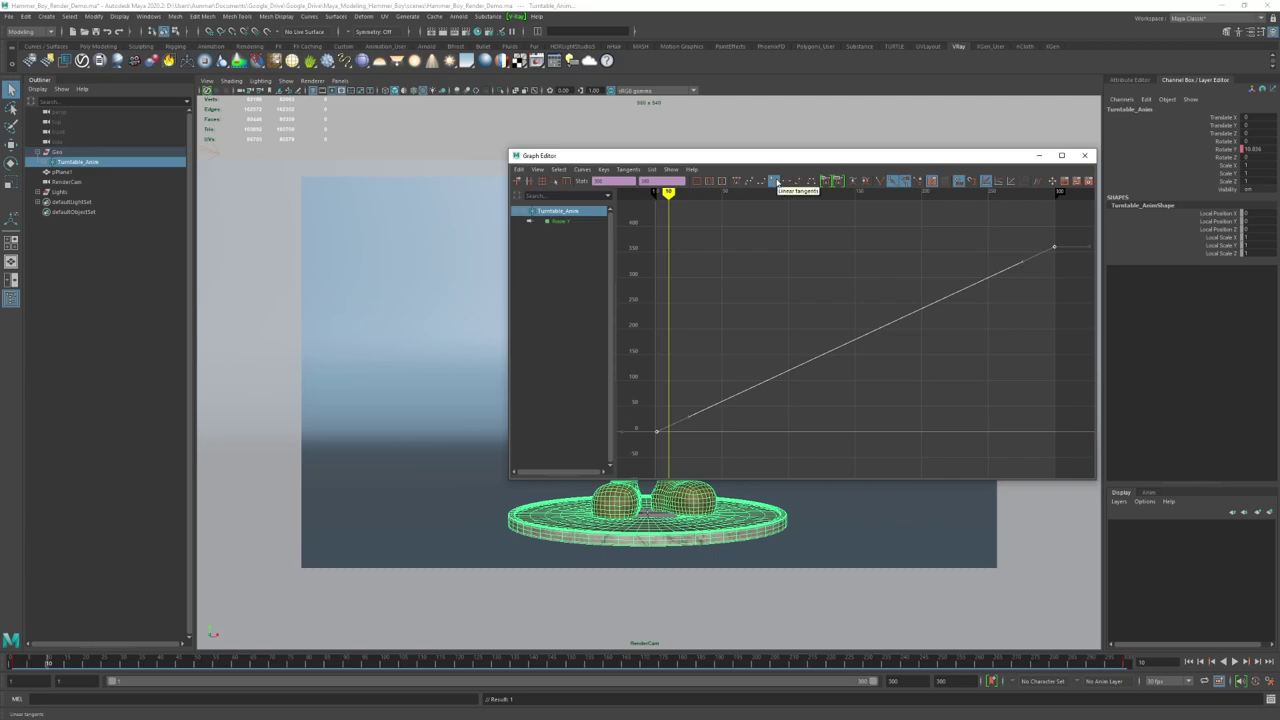
left_click_drag(811, 156, 1279, 180)
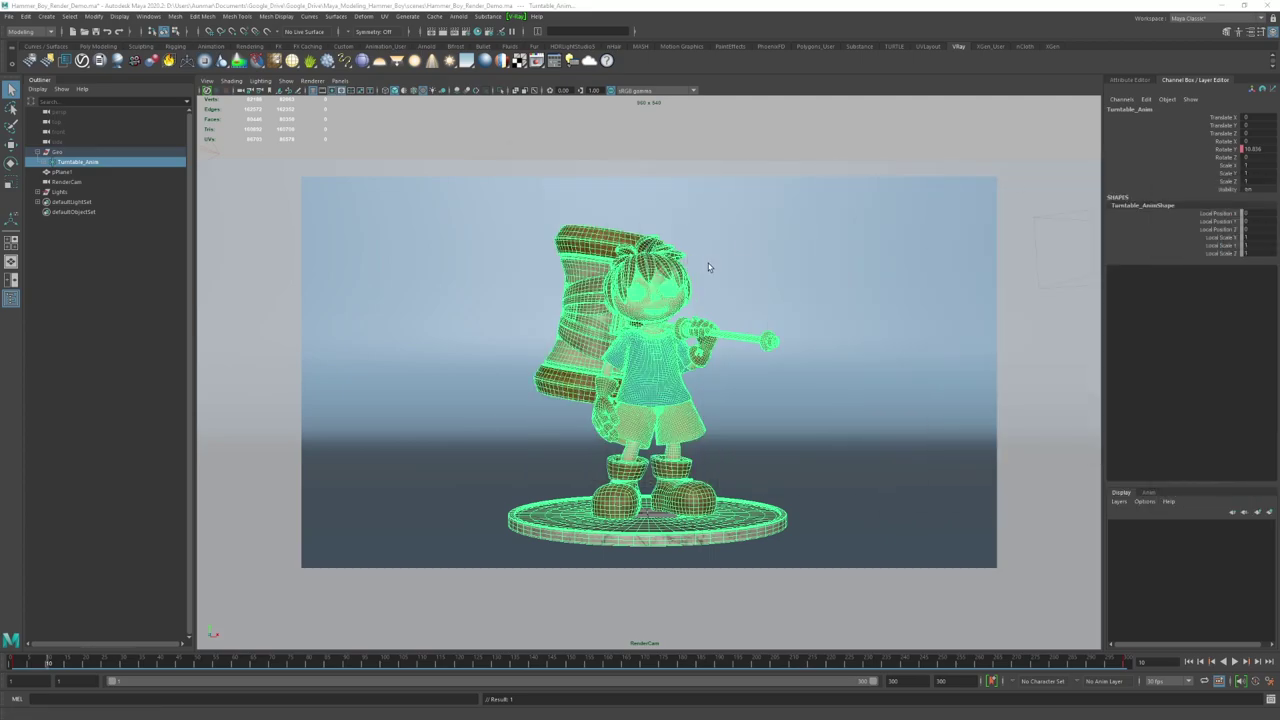
left_click(1189, 661)
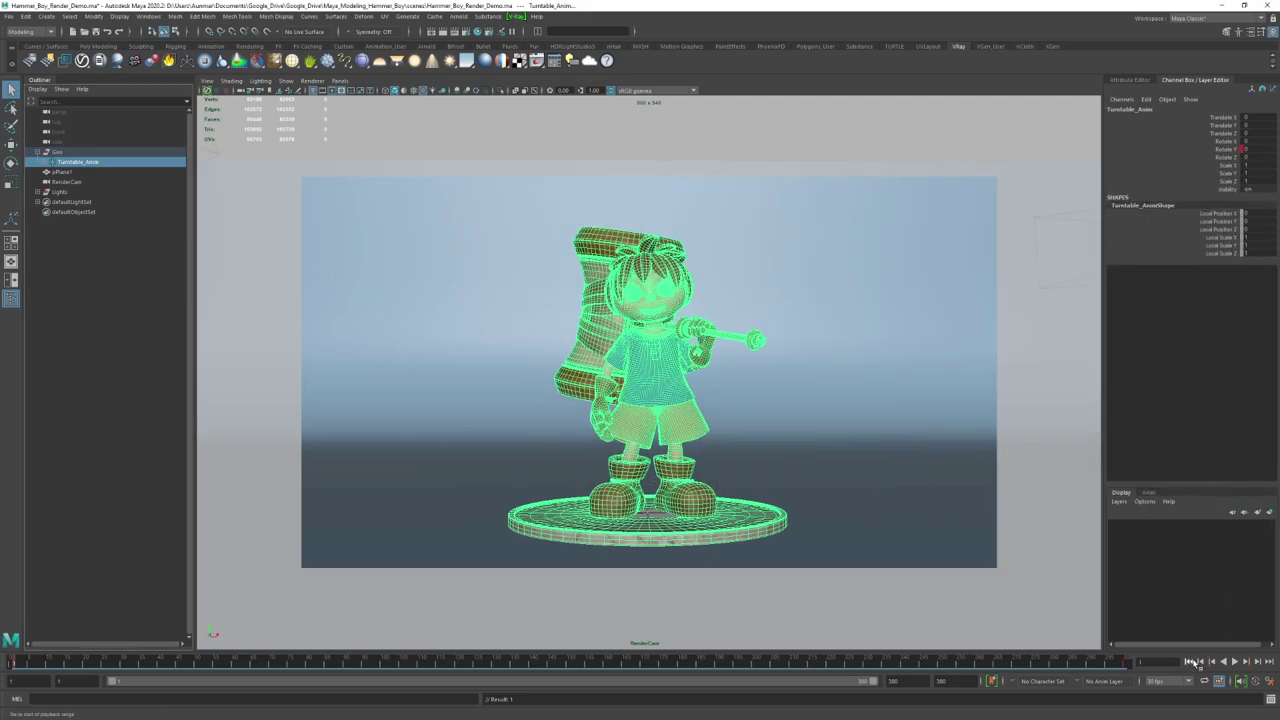
Step: Deselect everything, play the turntable animation, and scrub it through the full range to review the constant-speed rotation
left_click(952, 424)
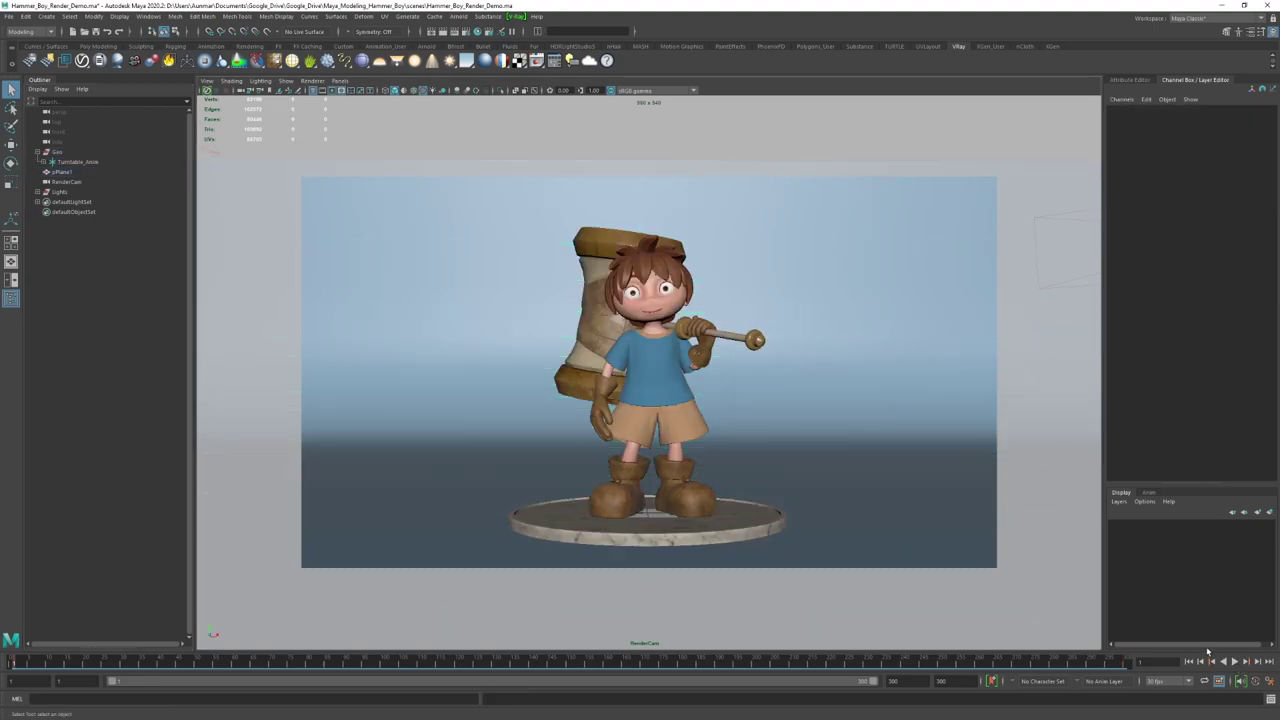
left_click(1236, 661)
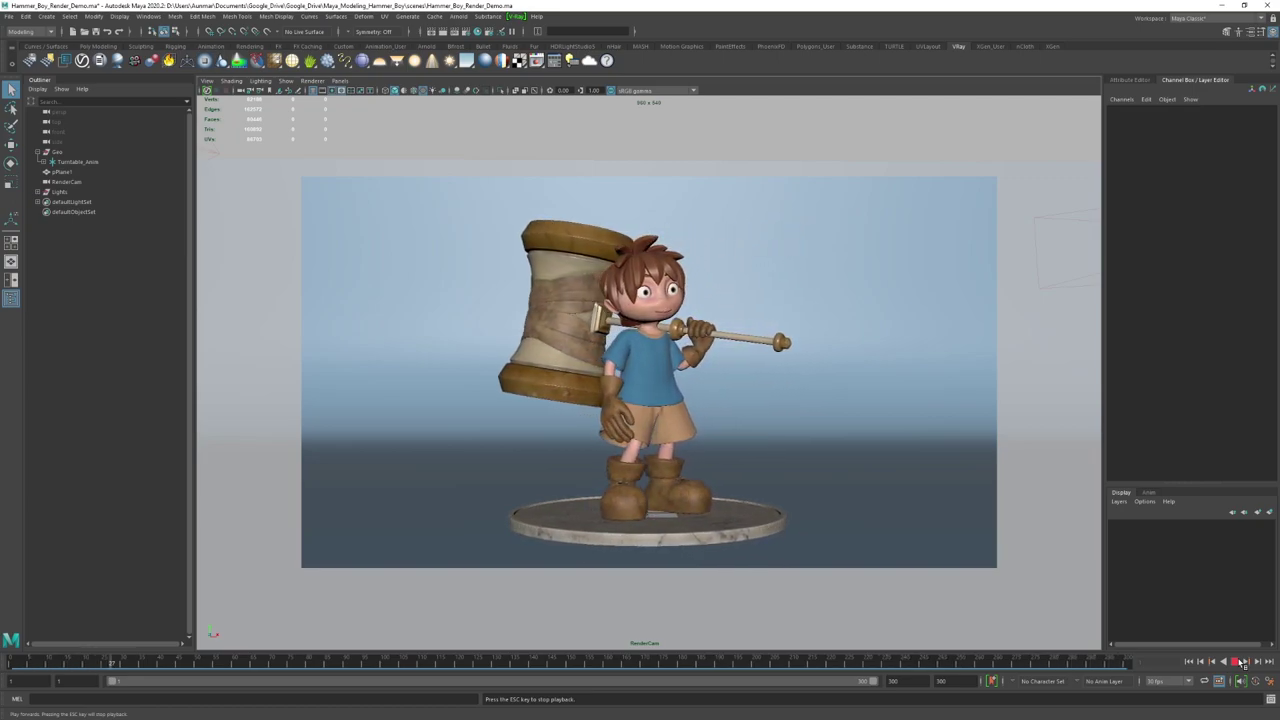
left_click(1236, 663)
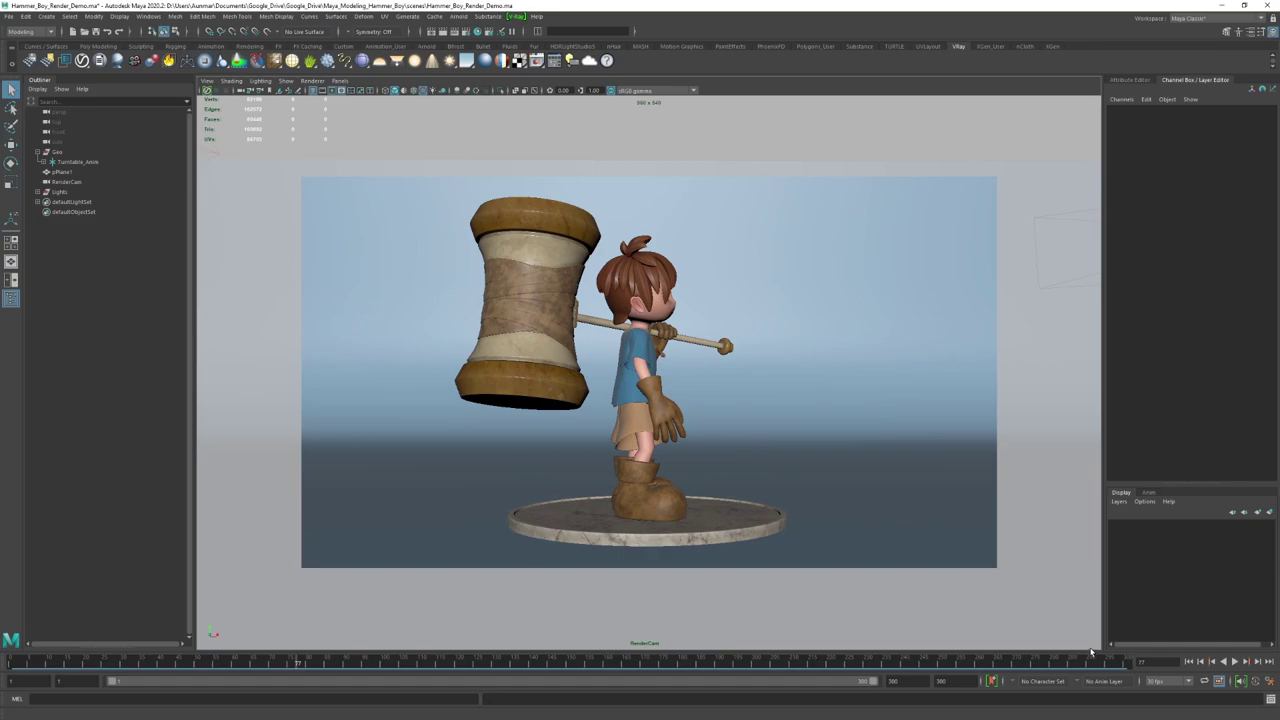
left_click_drag(298, 668, 1131, 633)
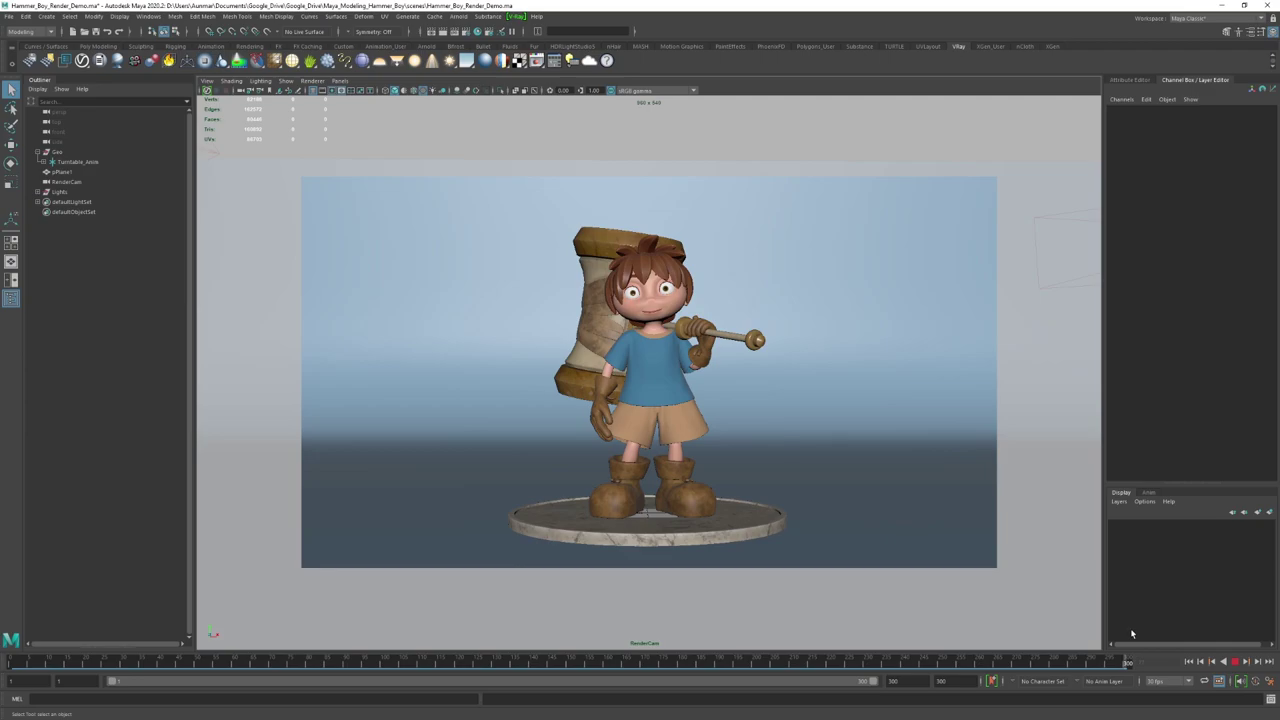
left_click_drag(1132, 633, 3, 599)
Step: Undo the linear tangent change on Turntable_Anim's Rotate Y keys, close the Graph Editor, and return to frame 1
left_click(779, 256)
key("ctrl+z")
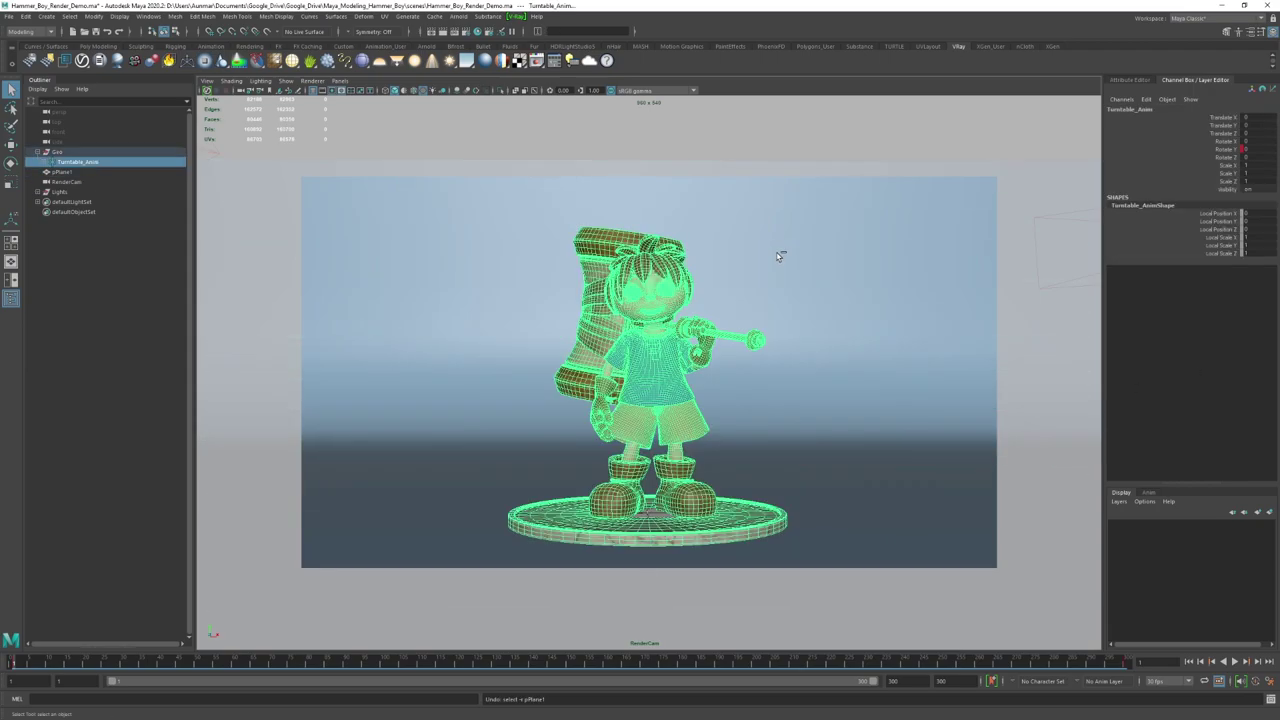
key("alt+v")
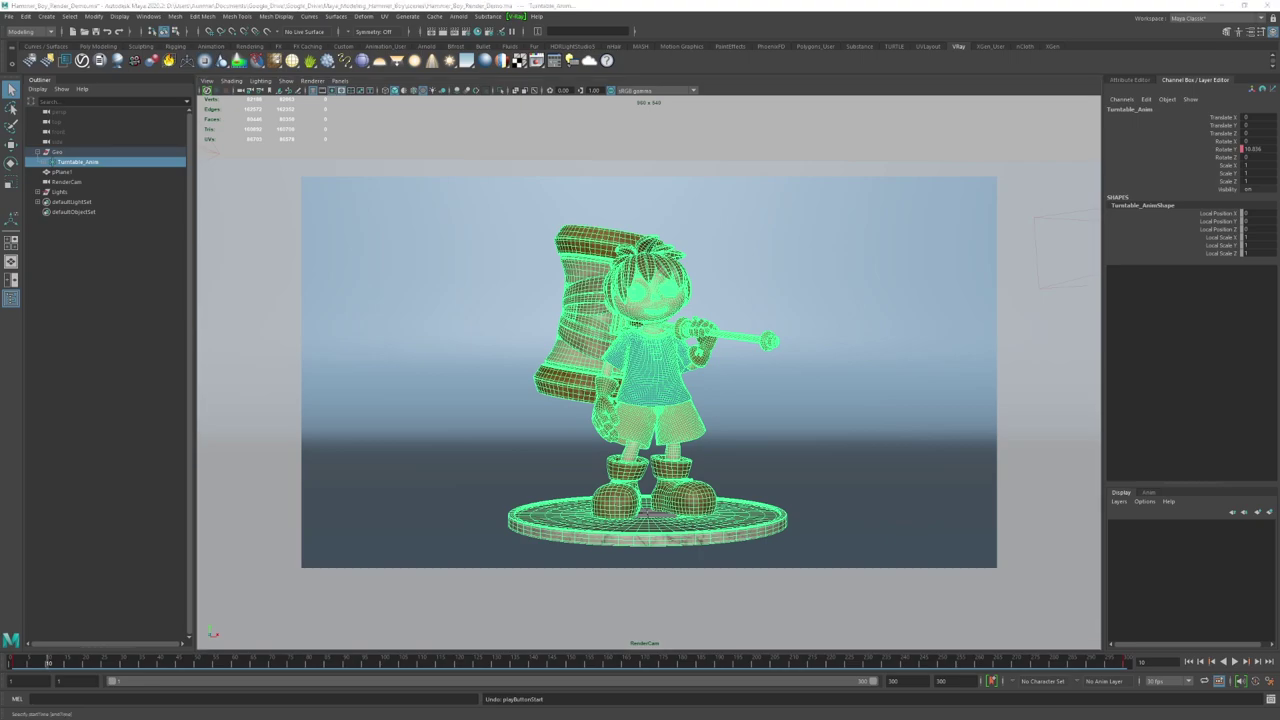
left_click_drag(1279, 158, 785, 148)
key("ctrl+z")
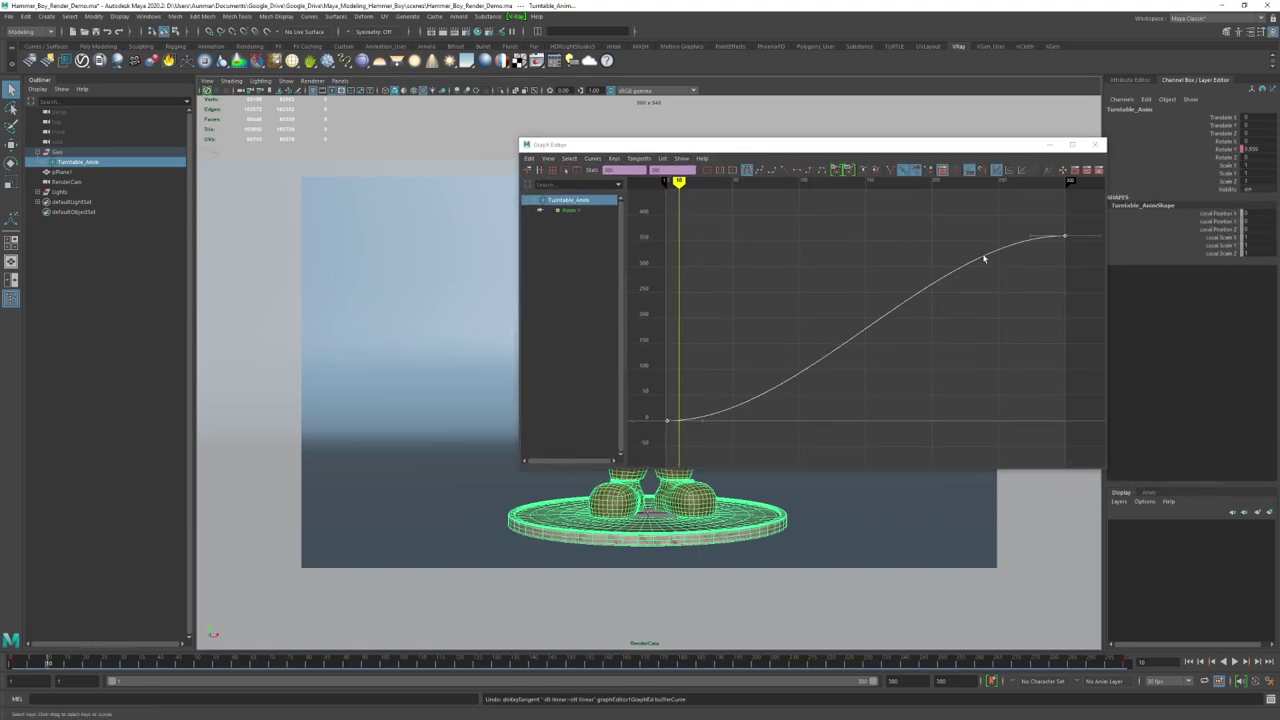
left_click(1095, 144)
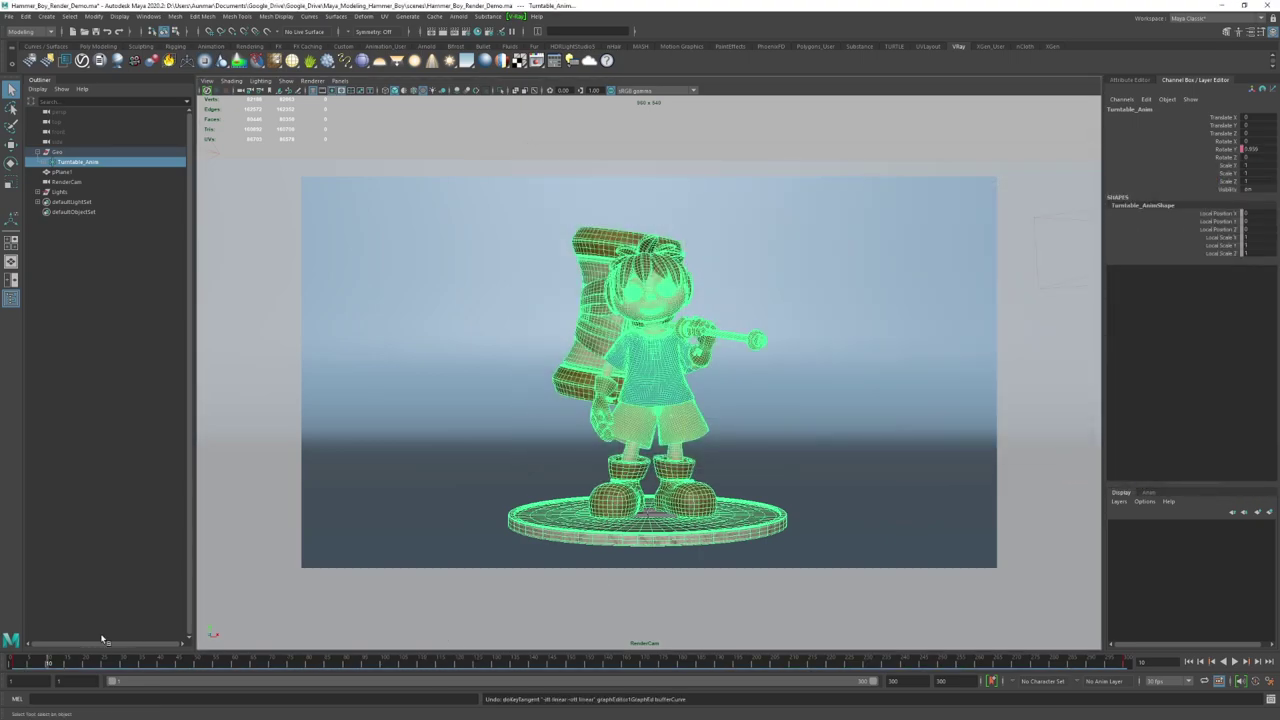
left_click_drag(48, 663, 13, 663)
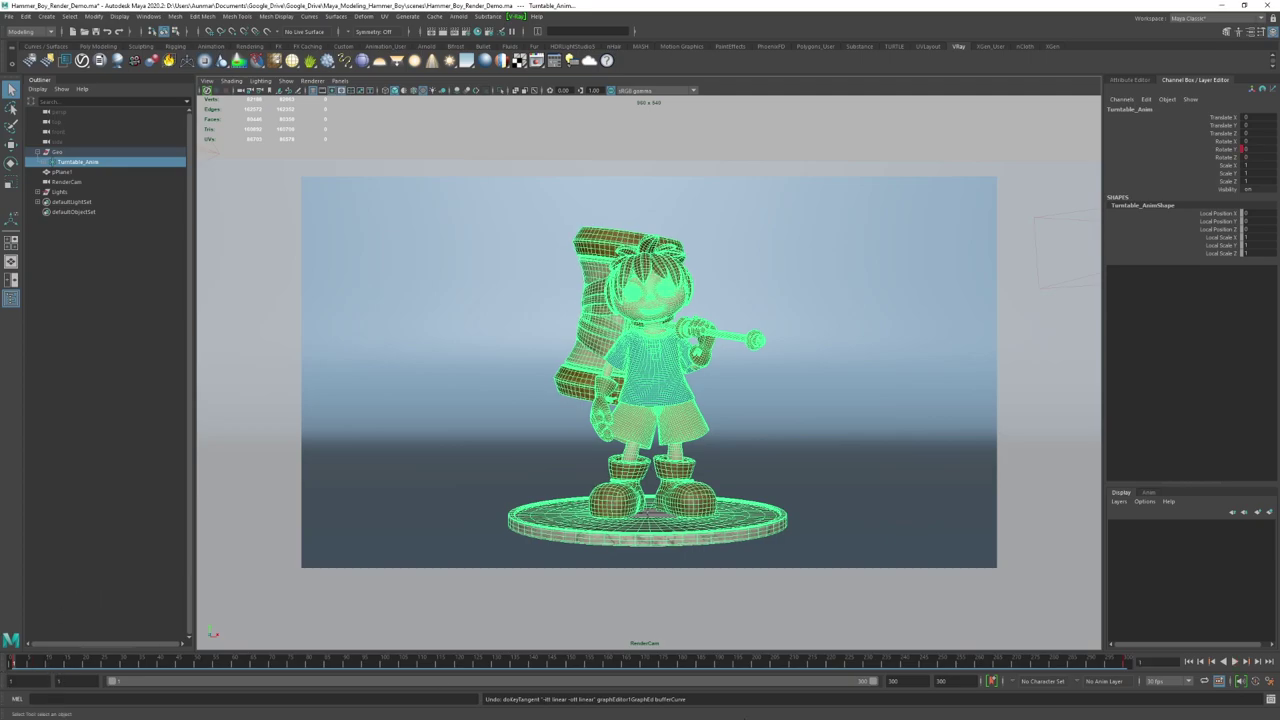
left_click(994, 664)
left_click(1187, 662)
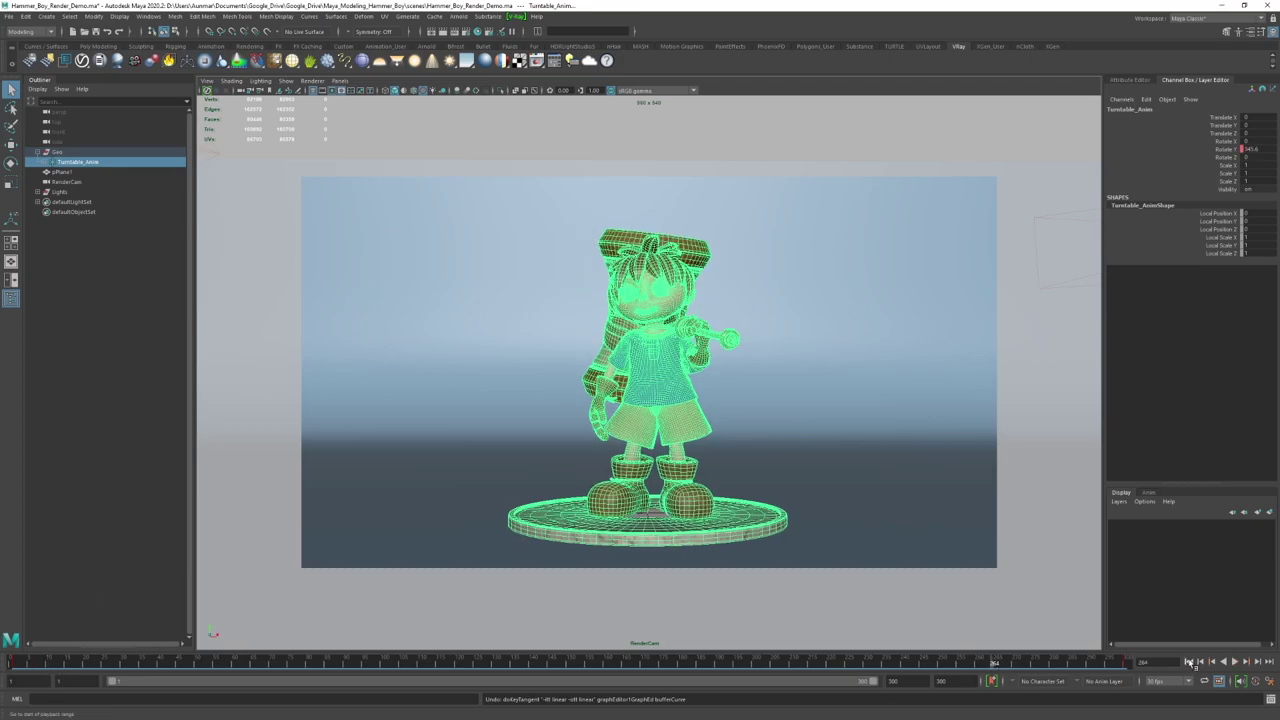
Step: Select RenderCam and reframe it slightly farther back and higher so the character and platform sit lower in the image
left_click(72, 183)
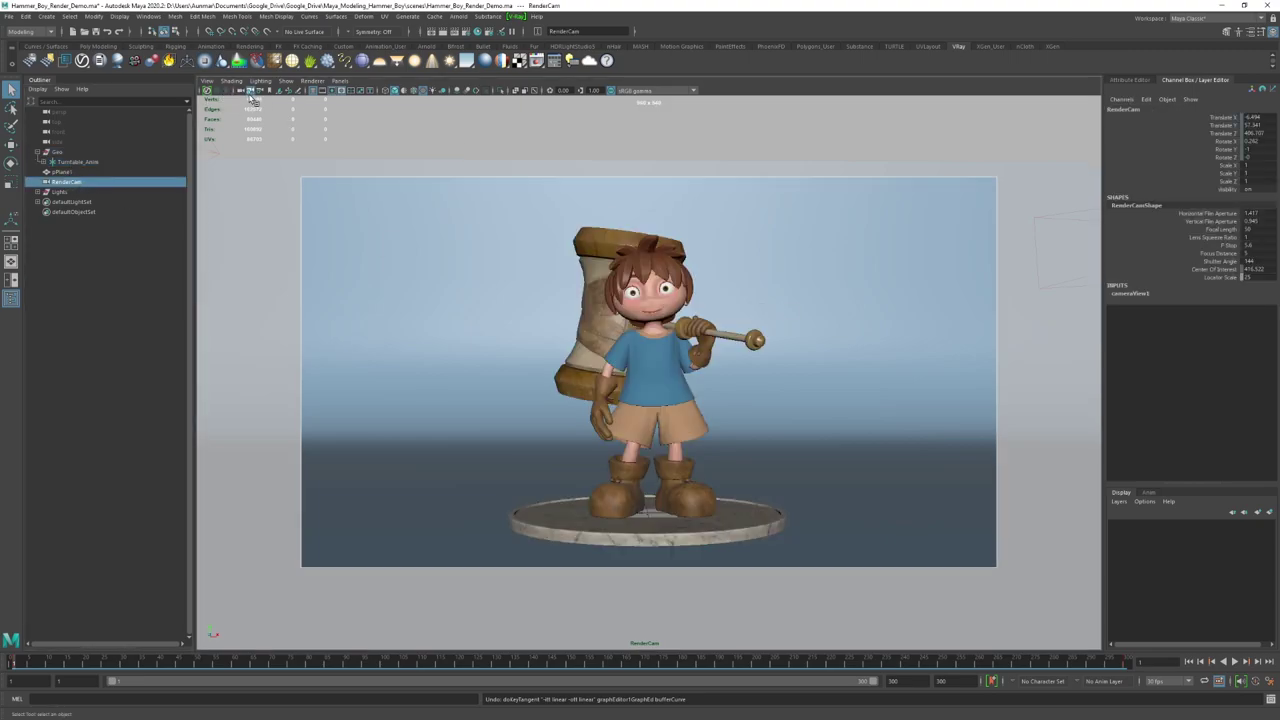
scroll(710, 345, "down", 4)
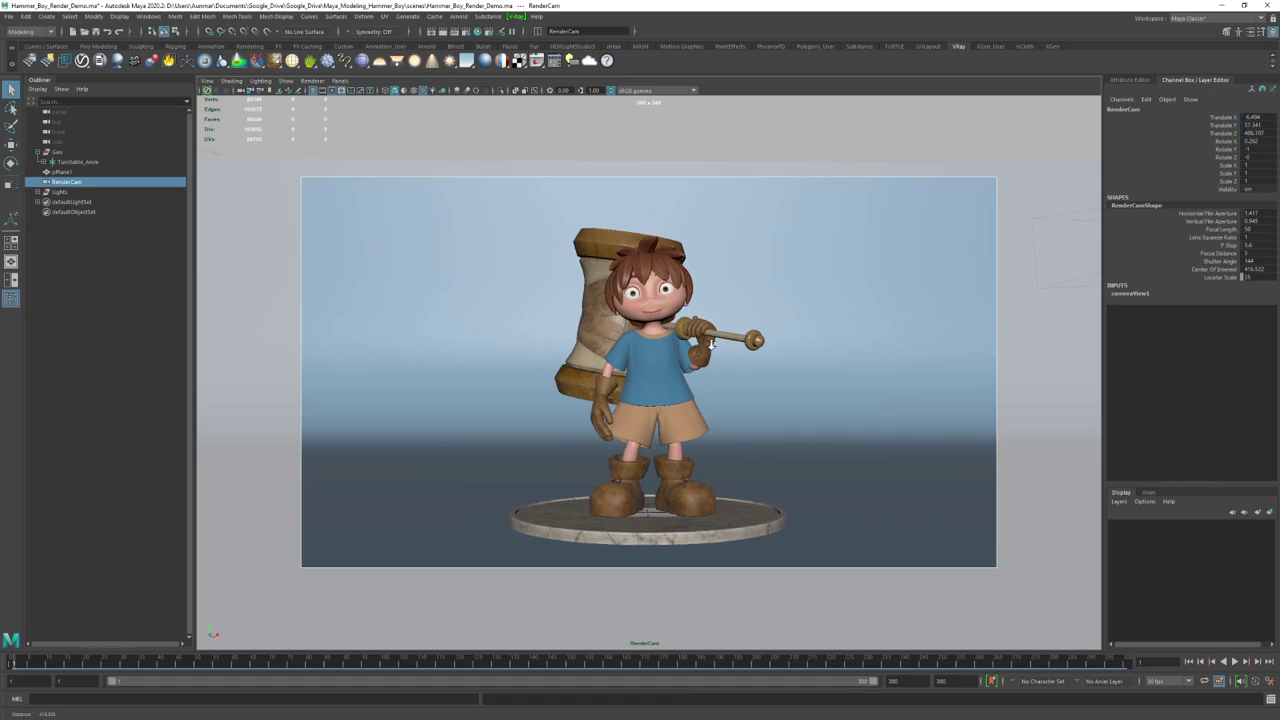
scroll(706, 343, "down", 3)
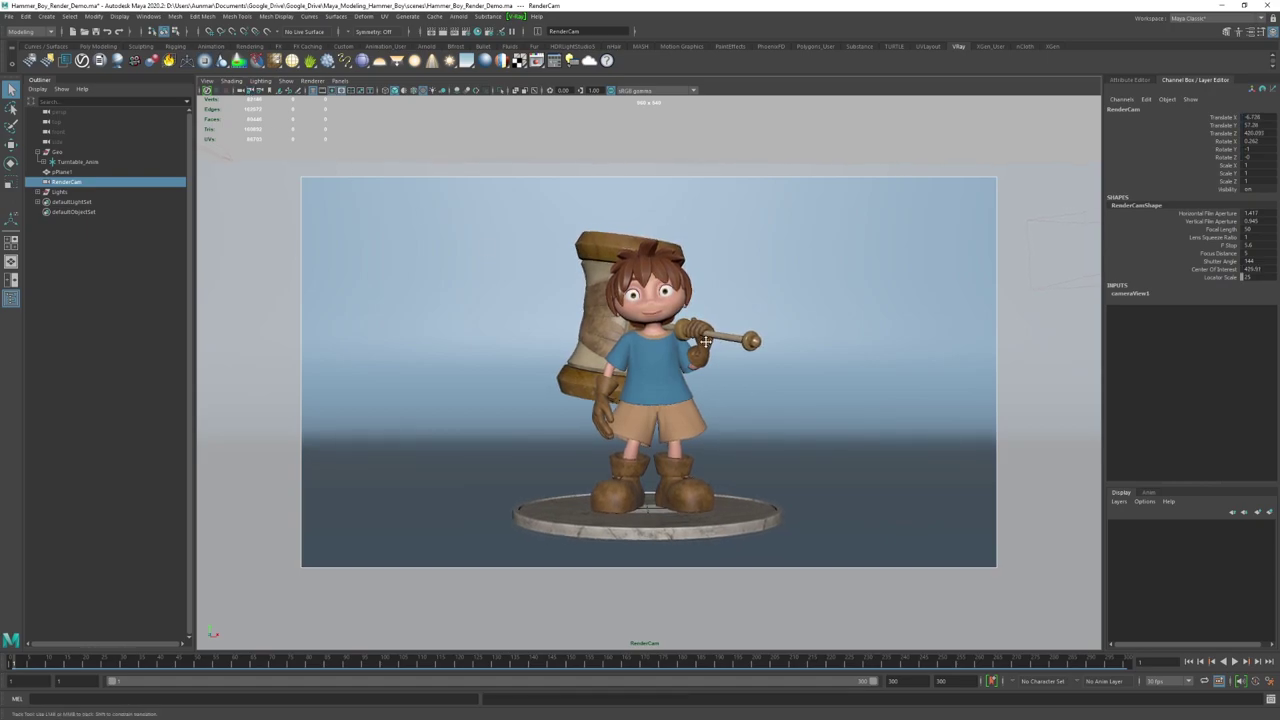
middle_click_drag(706, 345, 705, 350, "alt")
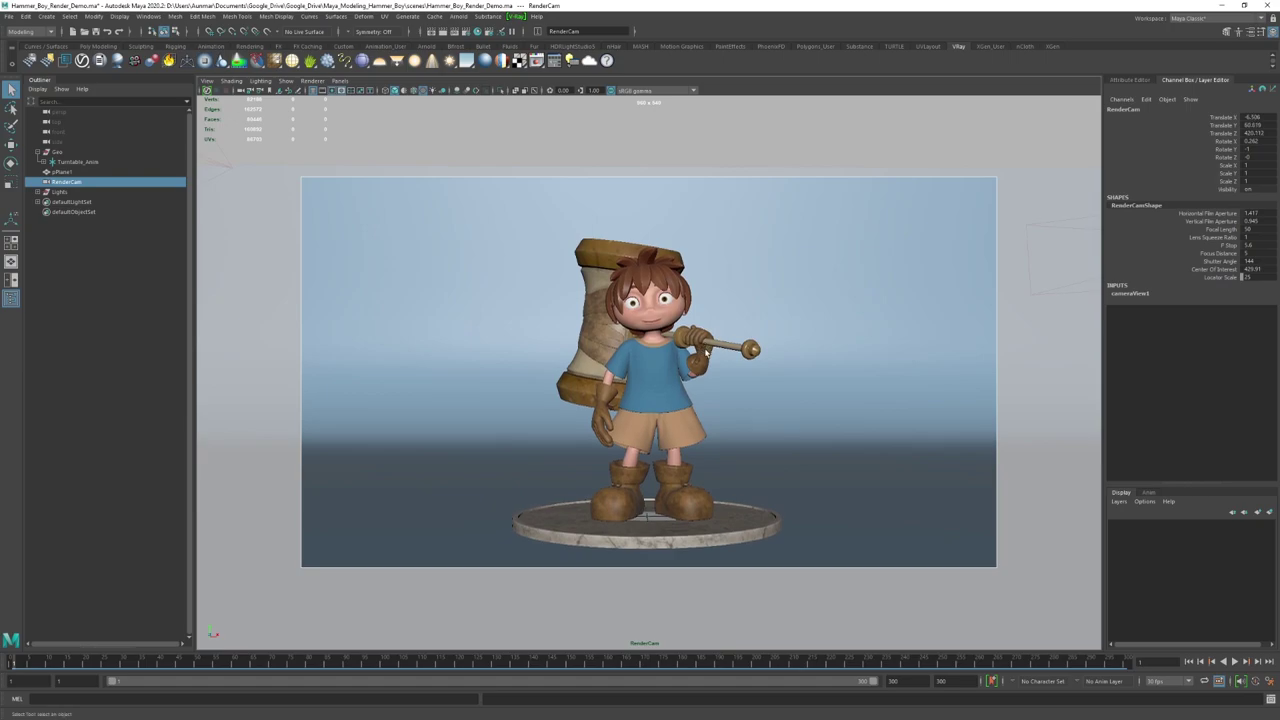
right_click_drag(705, 350, 705, 359, "alt")
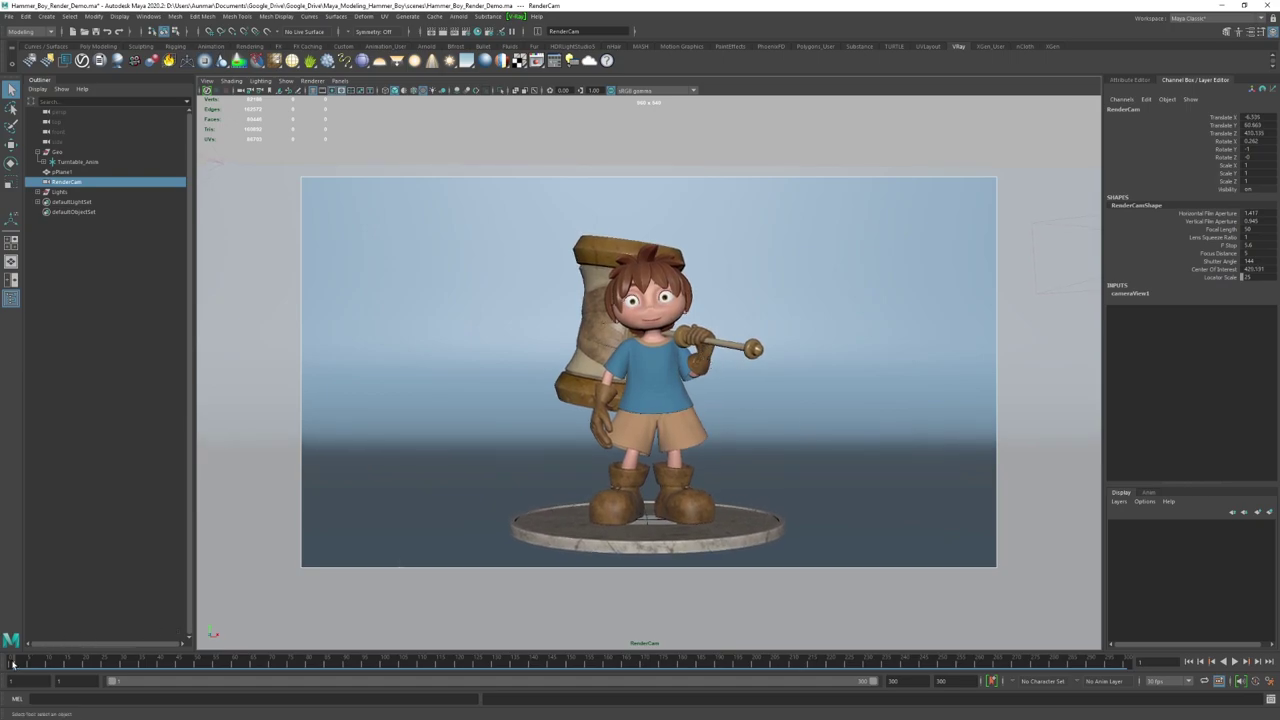
Step: Scrub and briefly play the turntable to check that the hammer stays within the RenderCam frame from behind
left_click_drag(12, 664, 520, 667)
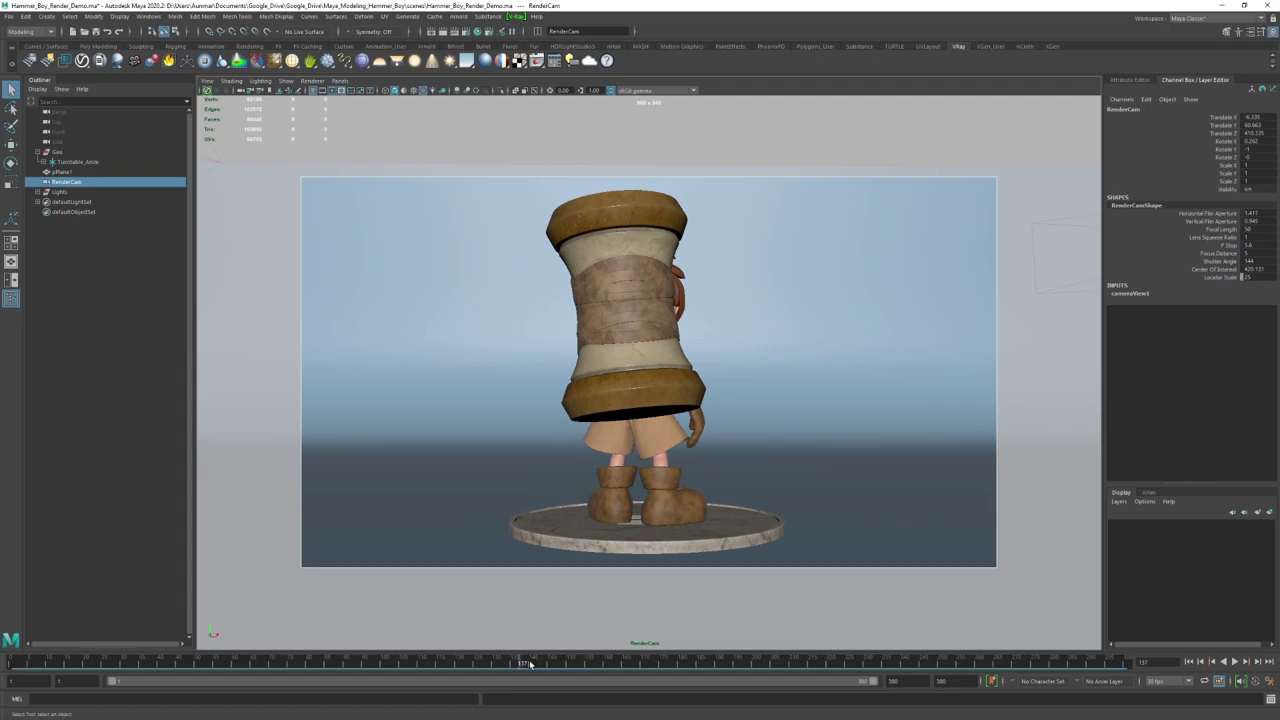
key("alt+v")
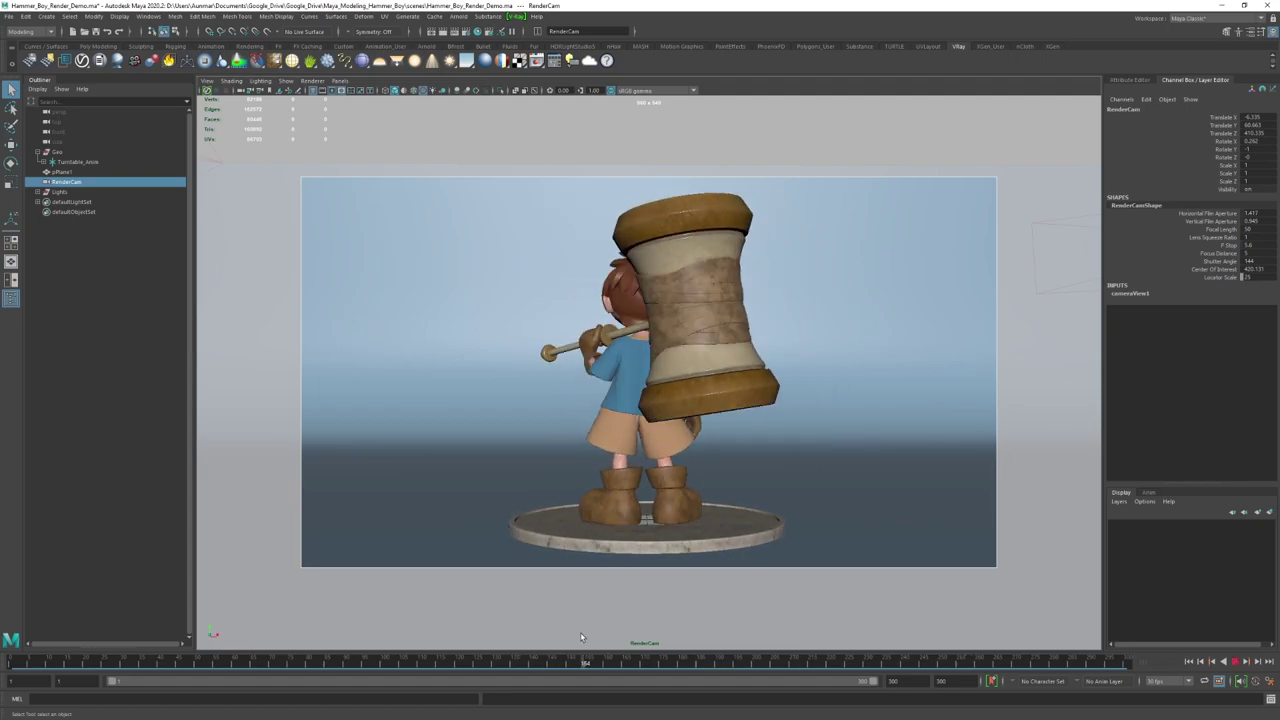
key("alt+v")
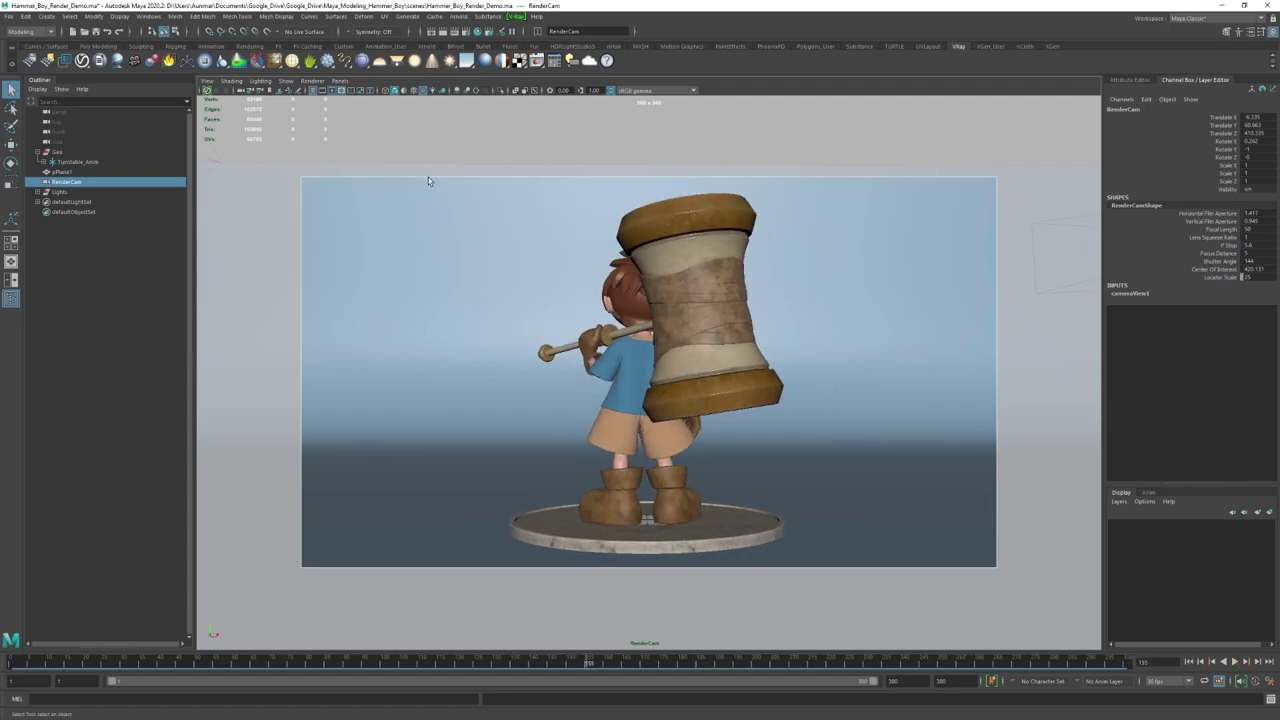
Step: Try the film gate and safe title guides in the RenderCam view, leaving only the resolution gate and safe action displayed
left_click(323, 90)
left_click(324, 90)
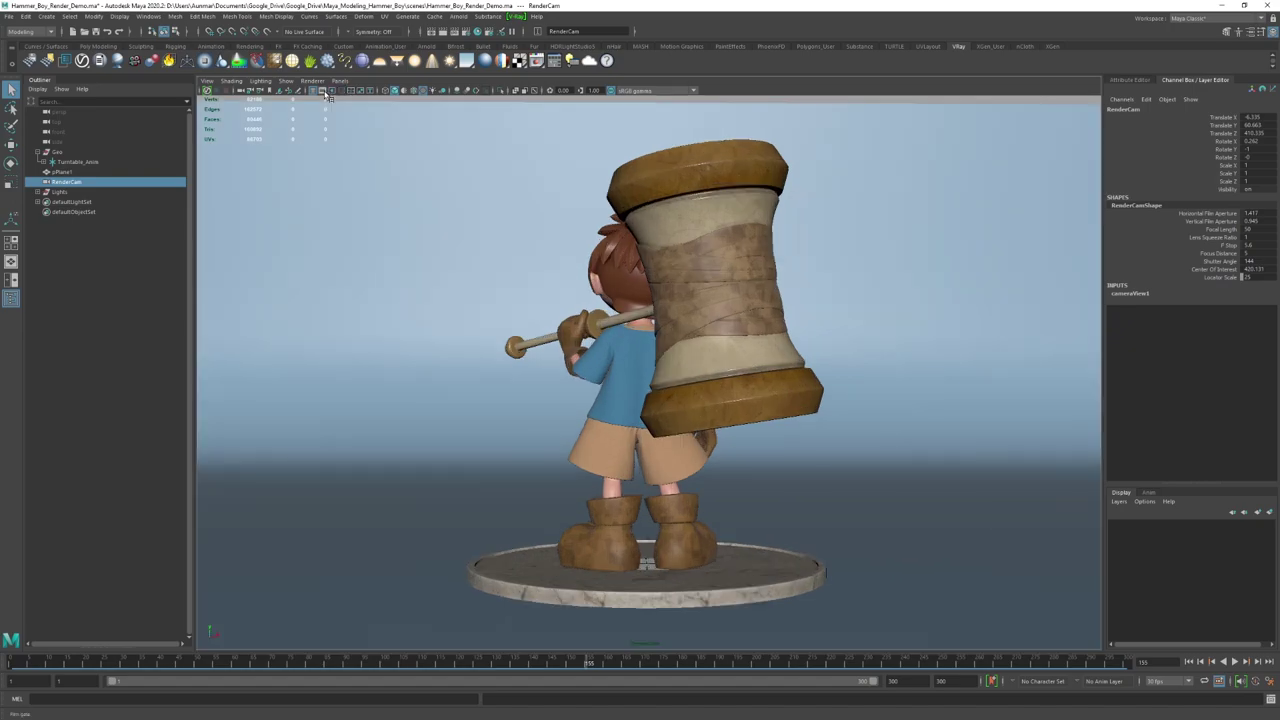
left_click(332, 90)
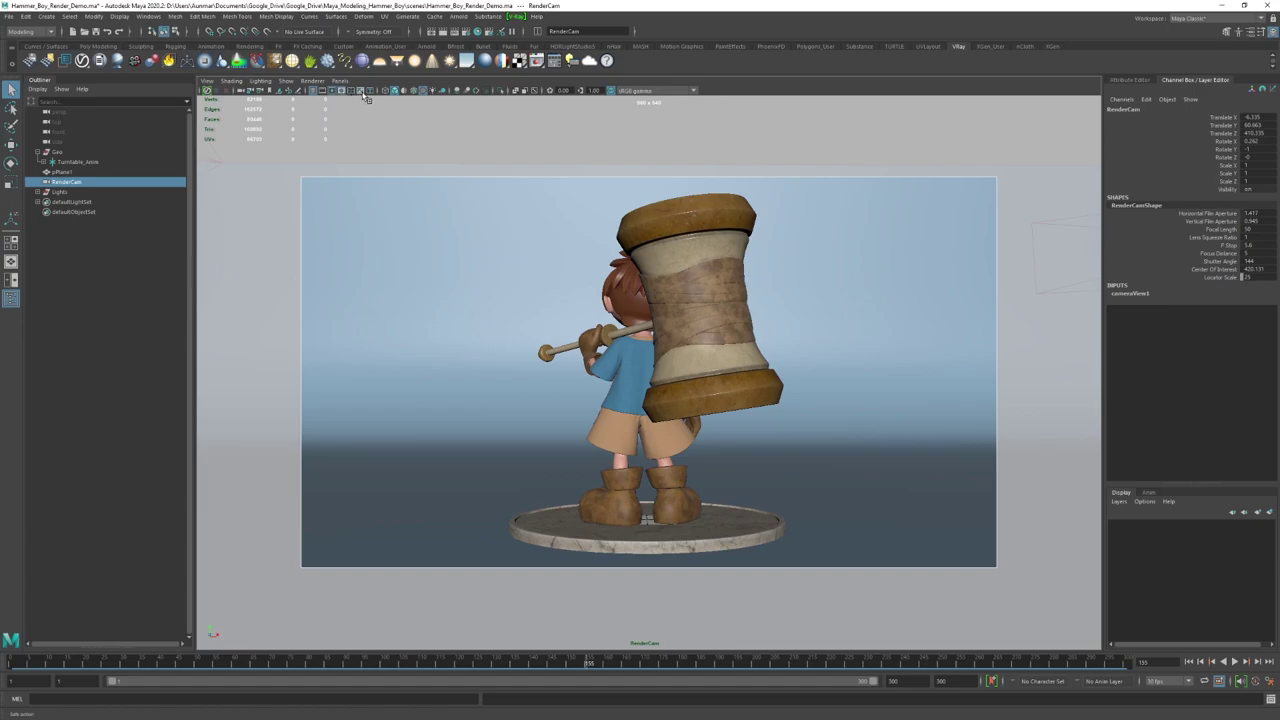
left_click(371, 91)
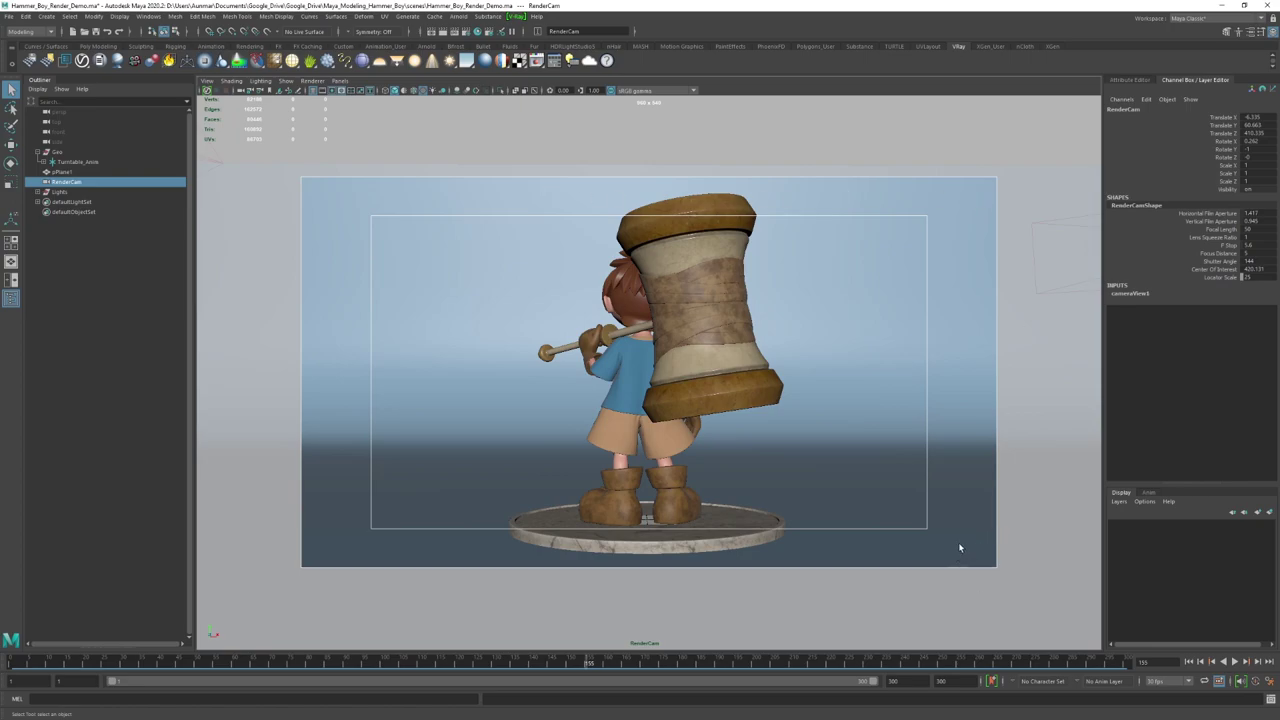
left_click(362, 91)
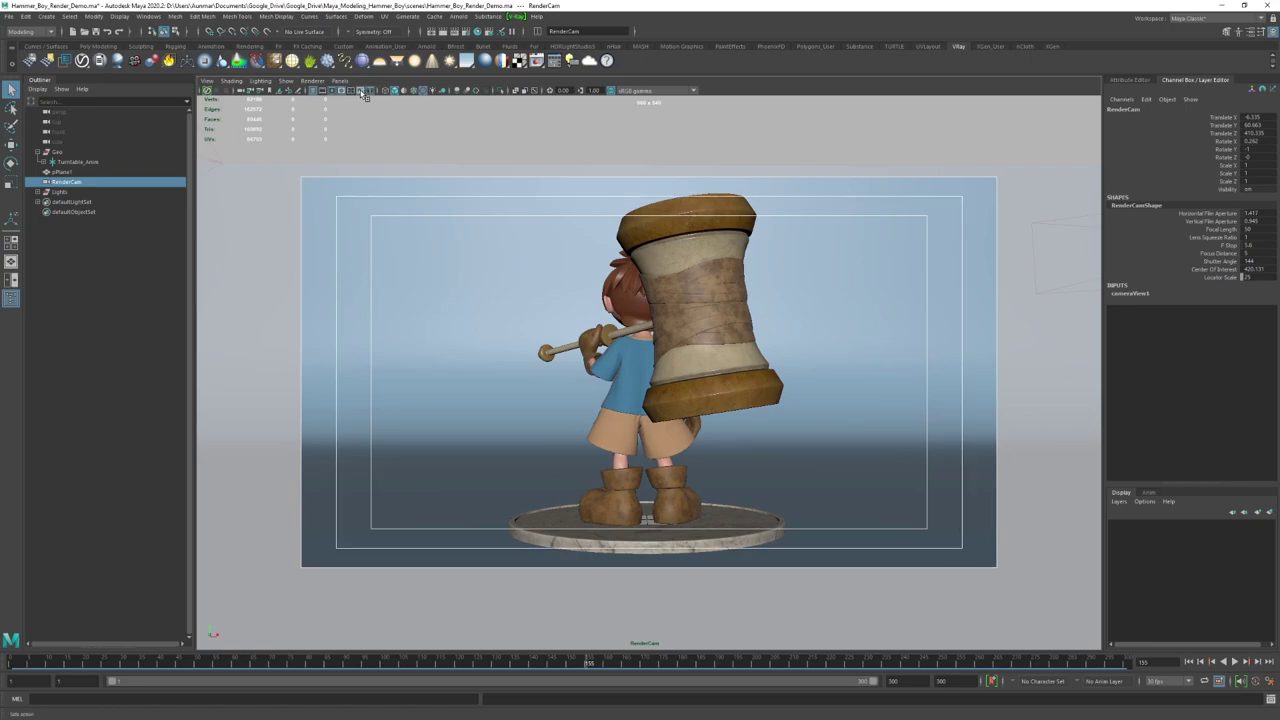
left_click(372, 91)
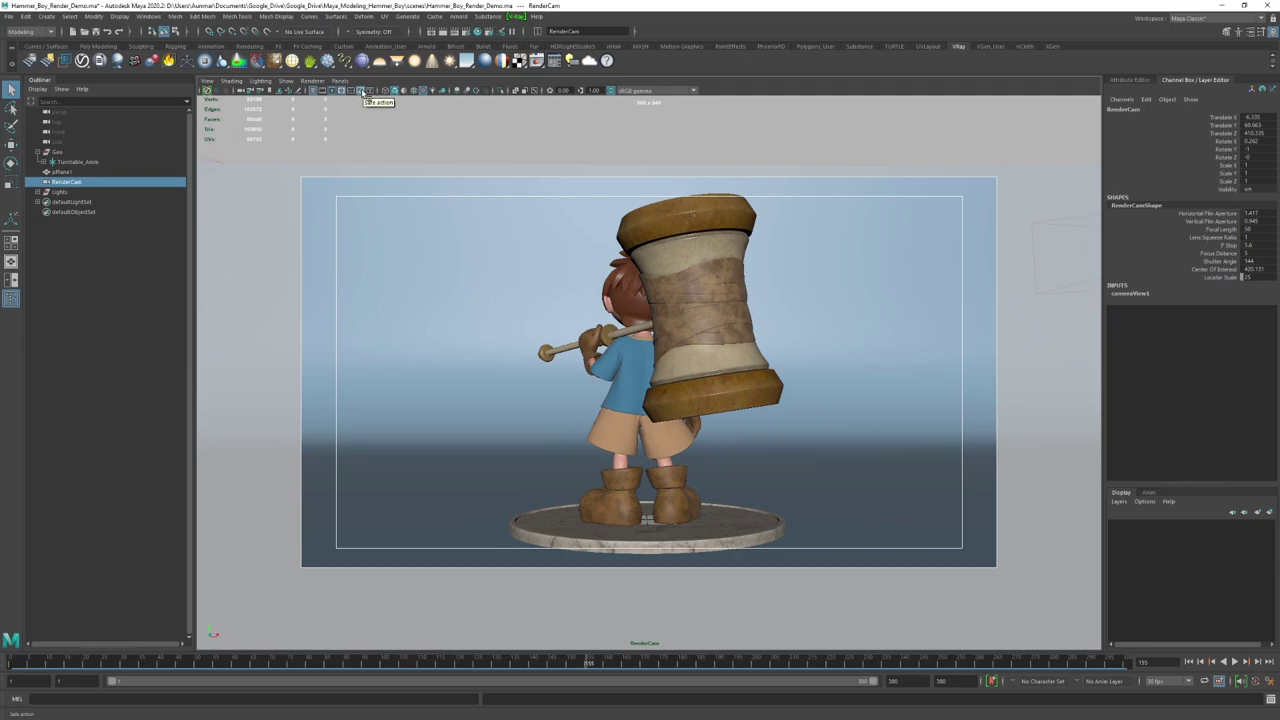
Step: Check the rotating hammer against the safe action guide, pull RenderCam back slightly to fit it, and return to frame 1
left_click_drag(586, 663, 513, 663)
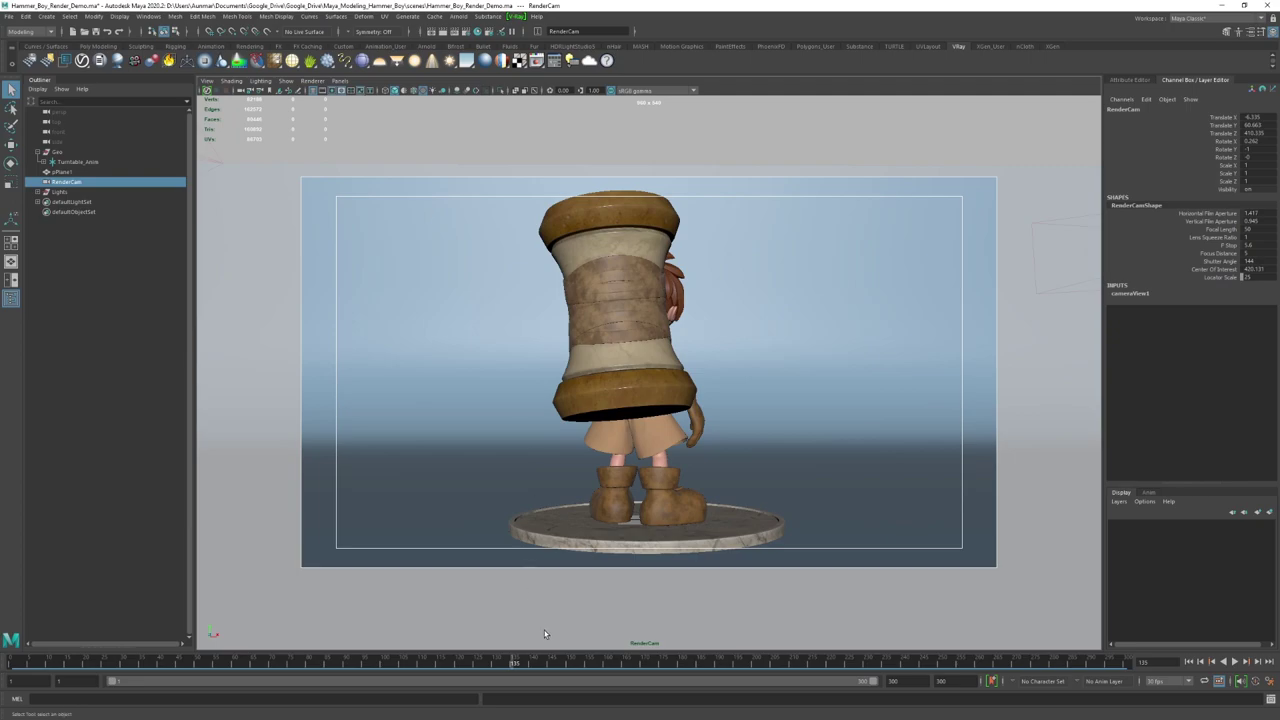
key("alt+v")
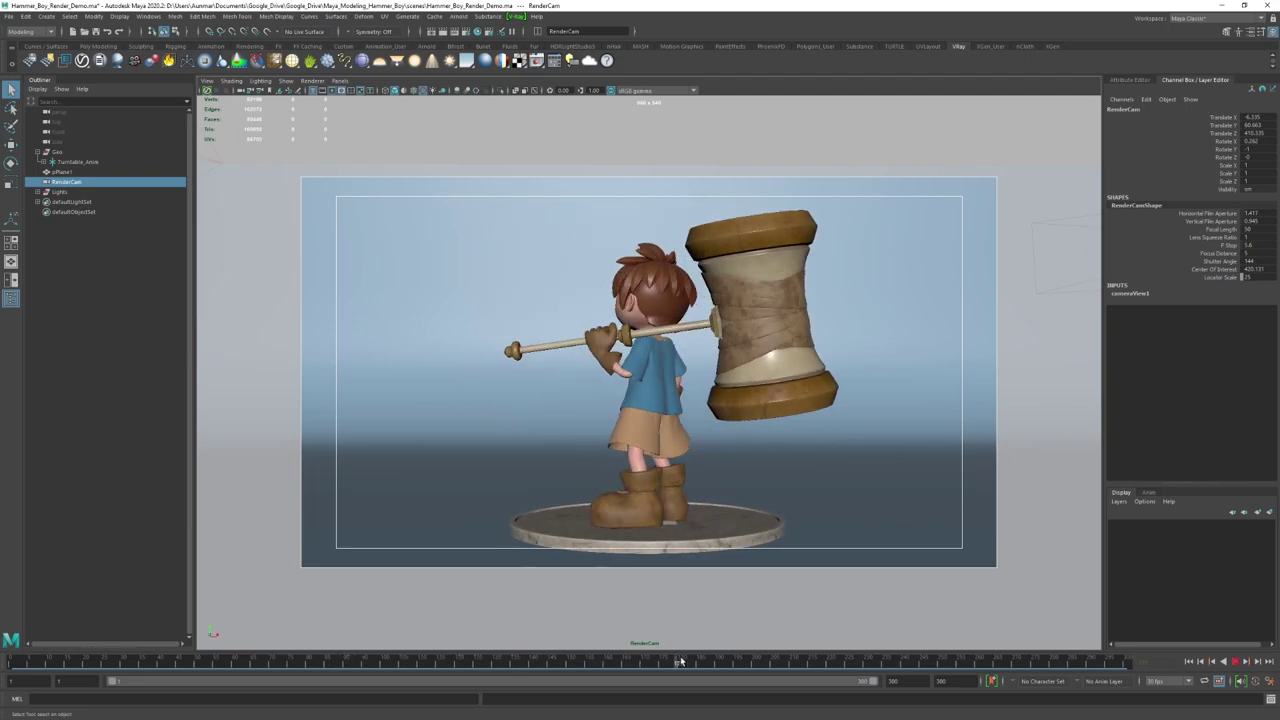
left_click_drag(461, 657, 437, 659)
right_click_drag(666, 438, 661, 435, "alt")
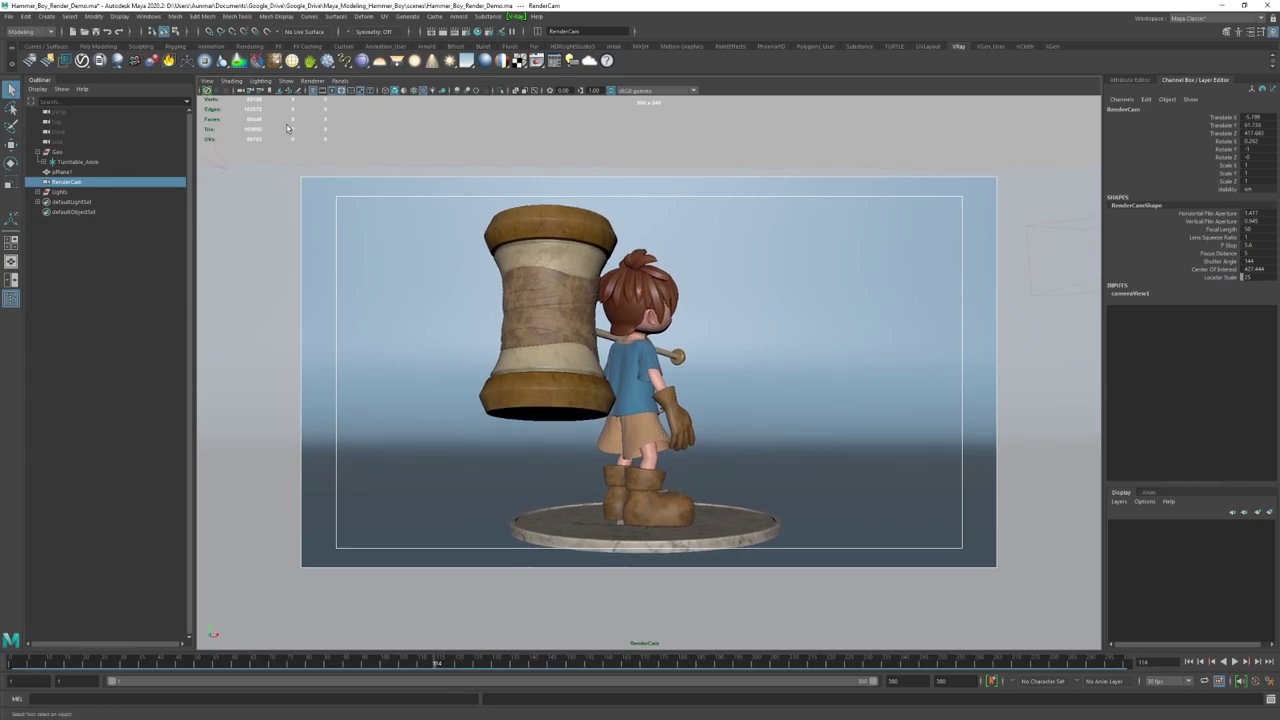
left_click_drag(425, 663, 0, 599)
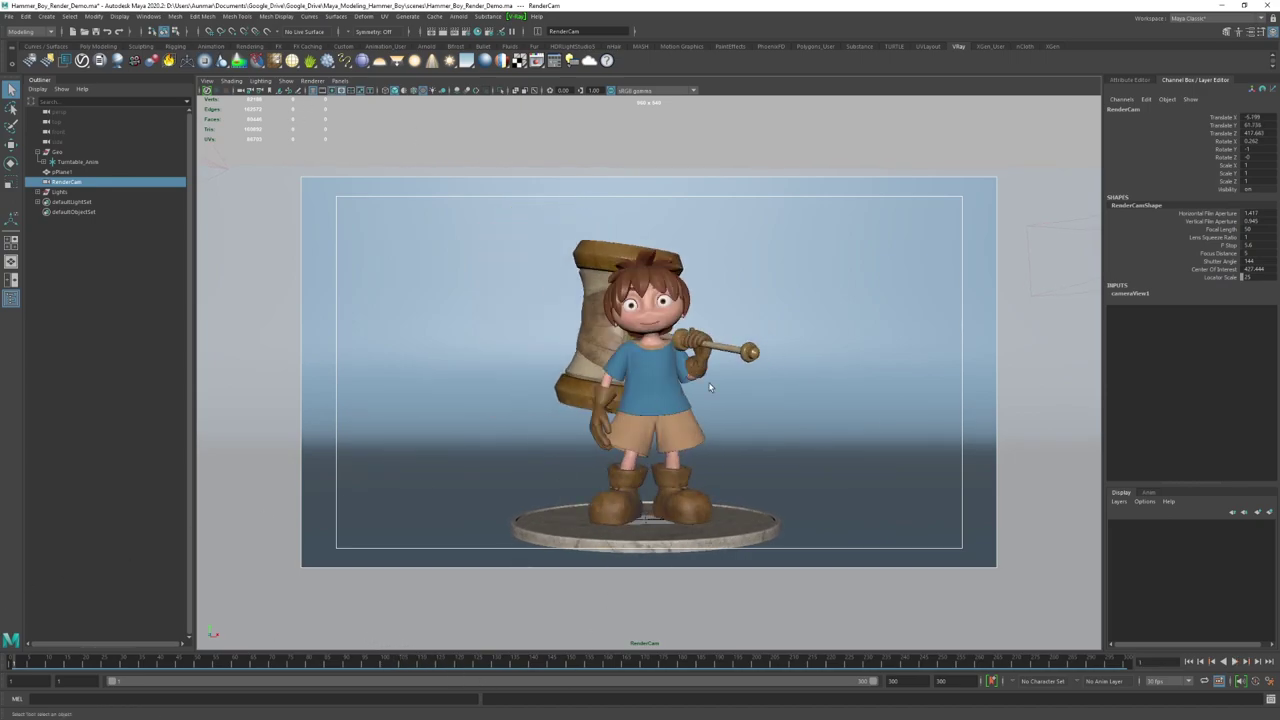
key("alt+v")
Step: Replace RenderCam's existing view bookmark with a new one of the current framing and save the scene
left_click(207, 80)
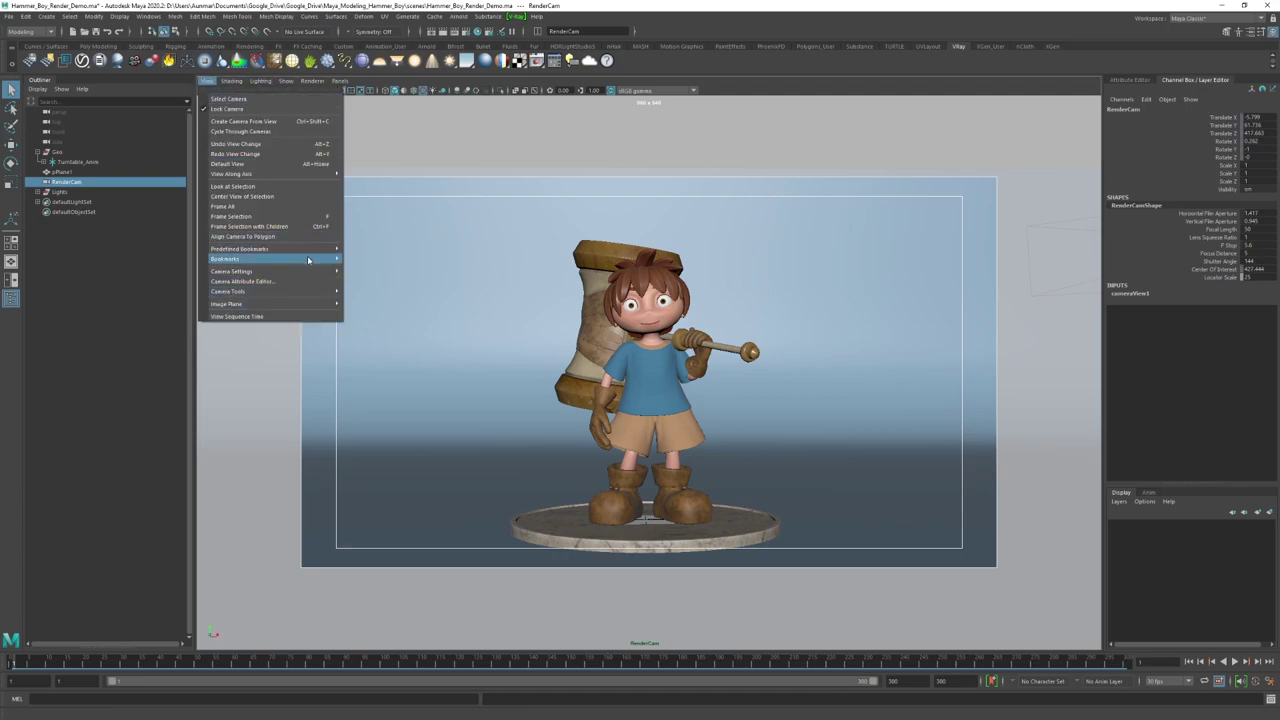
mouse_move(310, 258)
left_click(385, 258)
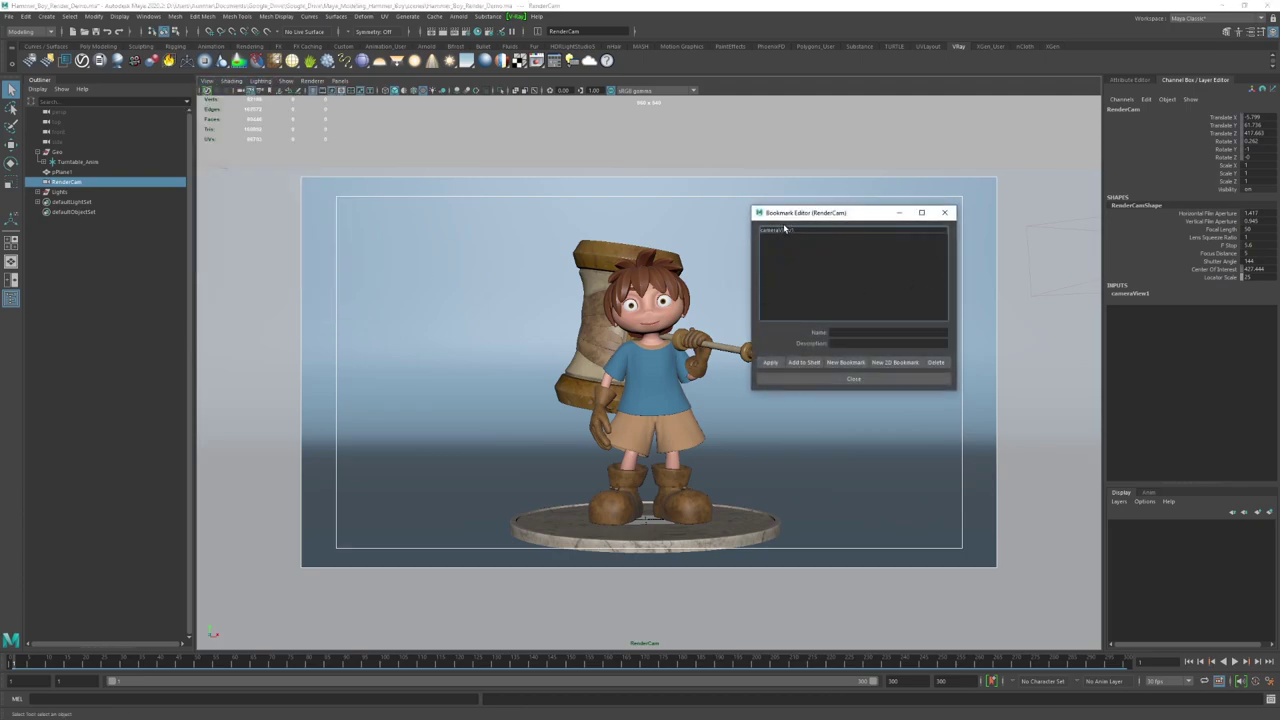
left_click(788, 231)
left_click(936, 362)
left_click(849, 363)
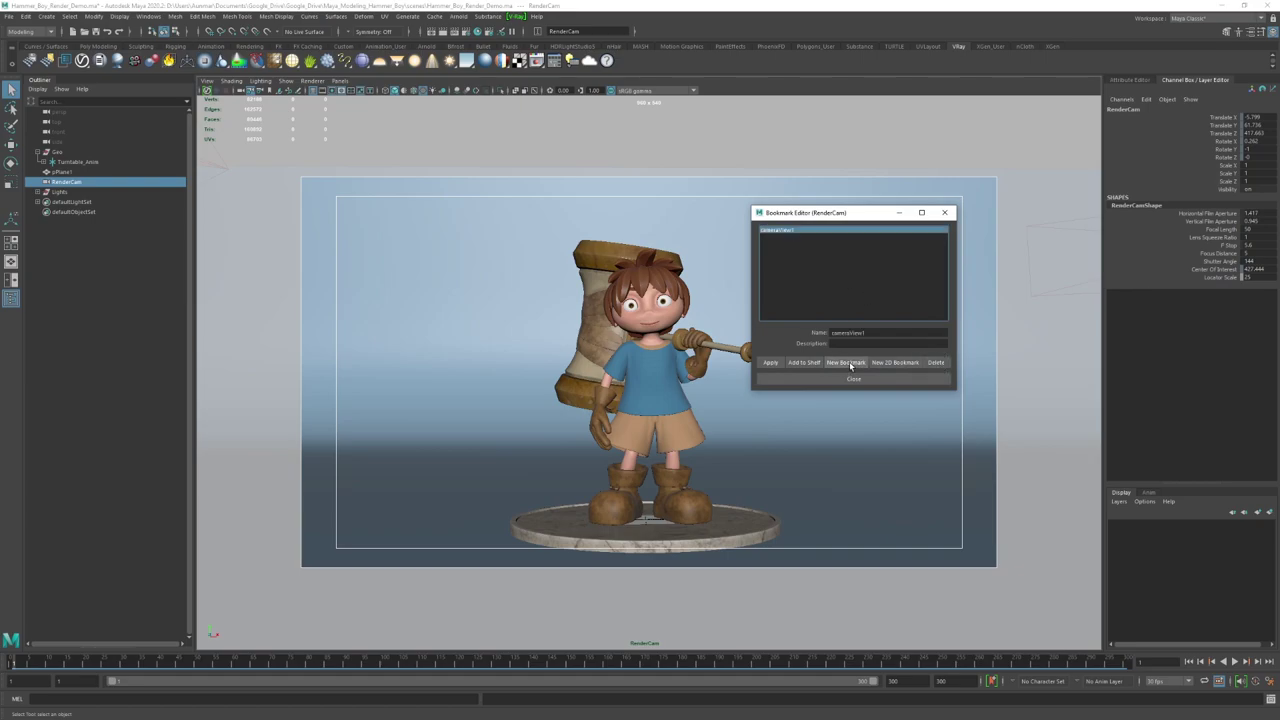
left_click(853, 378)
key("ctrl+s")
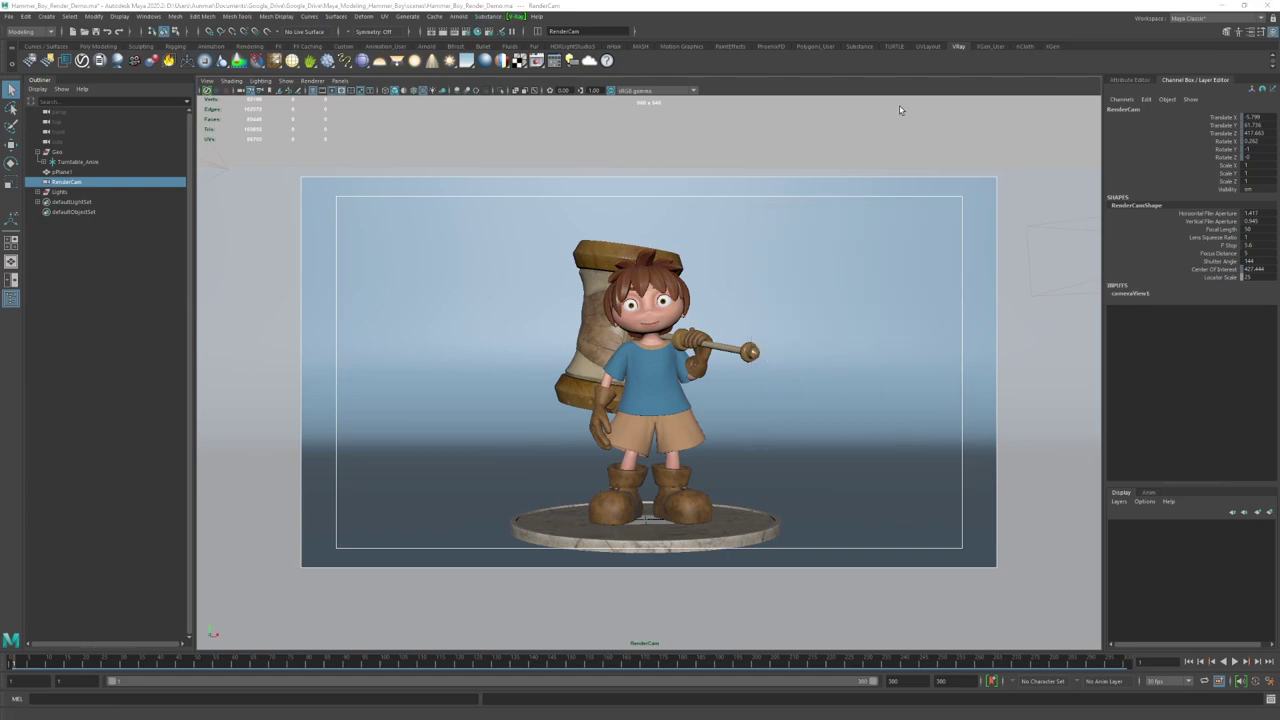
Step: Show the common render settings beside the view and set the animation mode to Standard
left_click_drag(1279, 126, 928, 126)
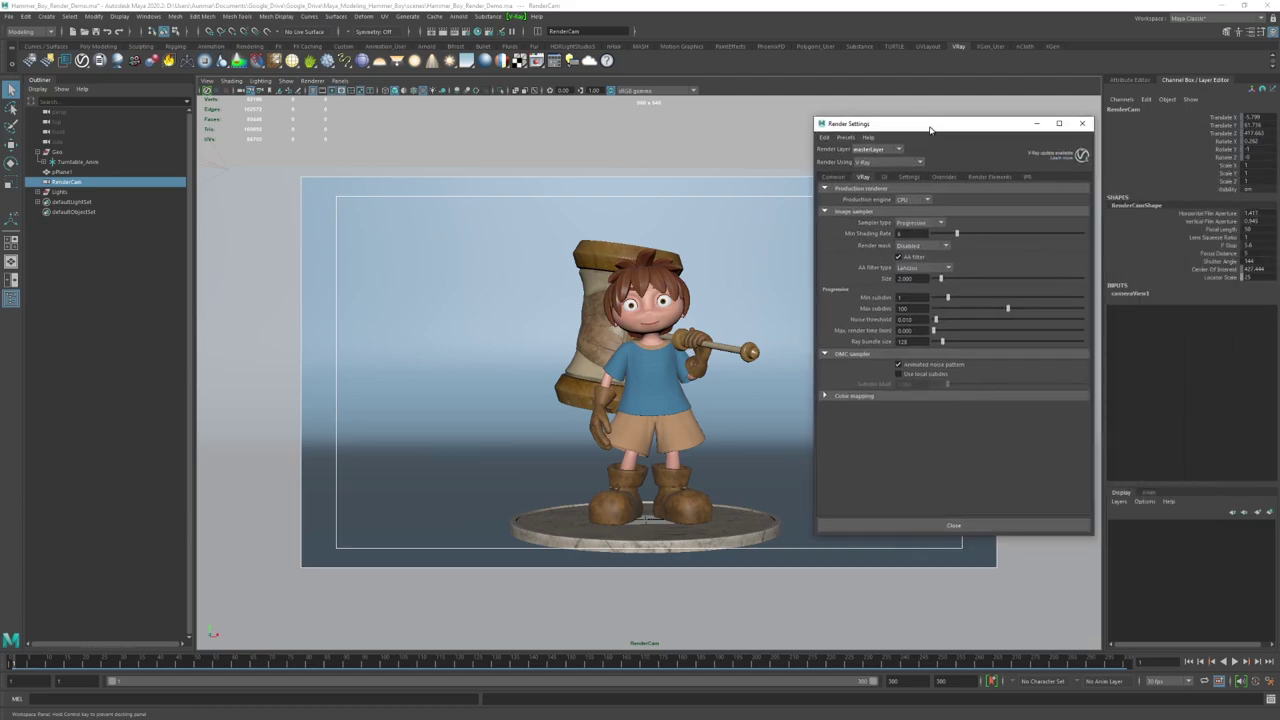
left_click(839, 180)
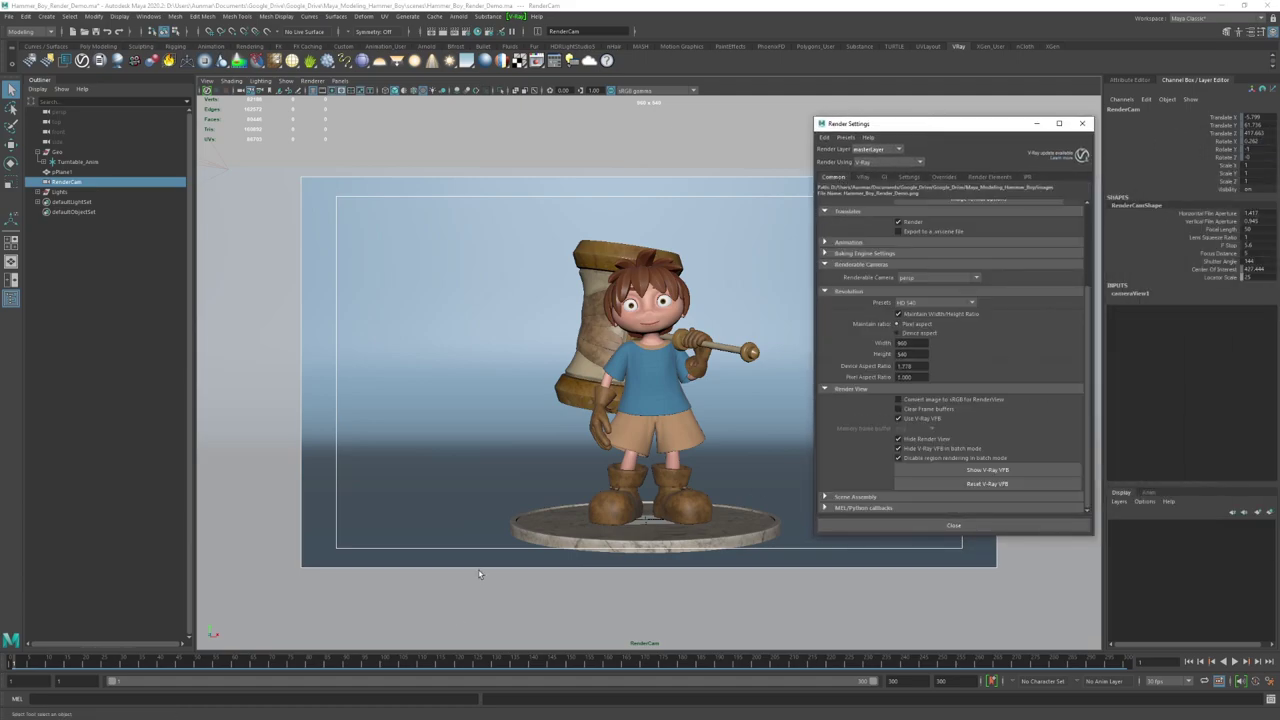
mouse_move(15, 667)
left_mouse_down()
mouse_move(236, 672)
mouse_move(12, 668)
left_mouse_up()
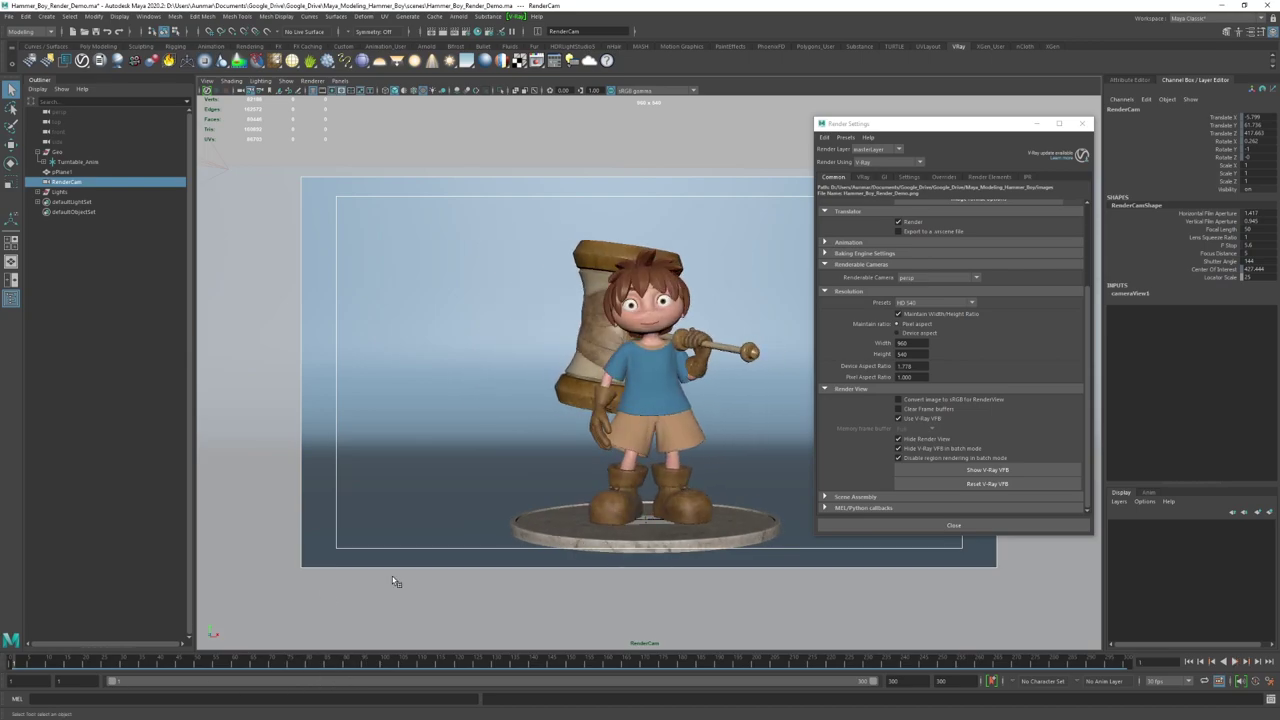
left_click(825, 264)
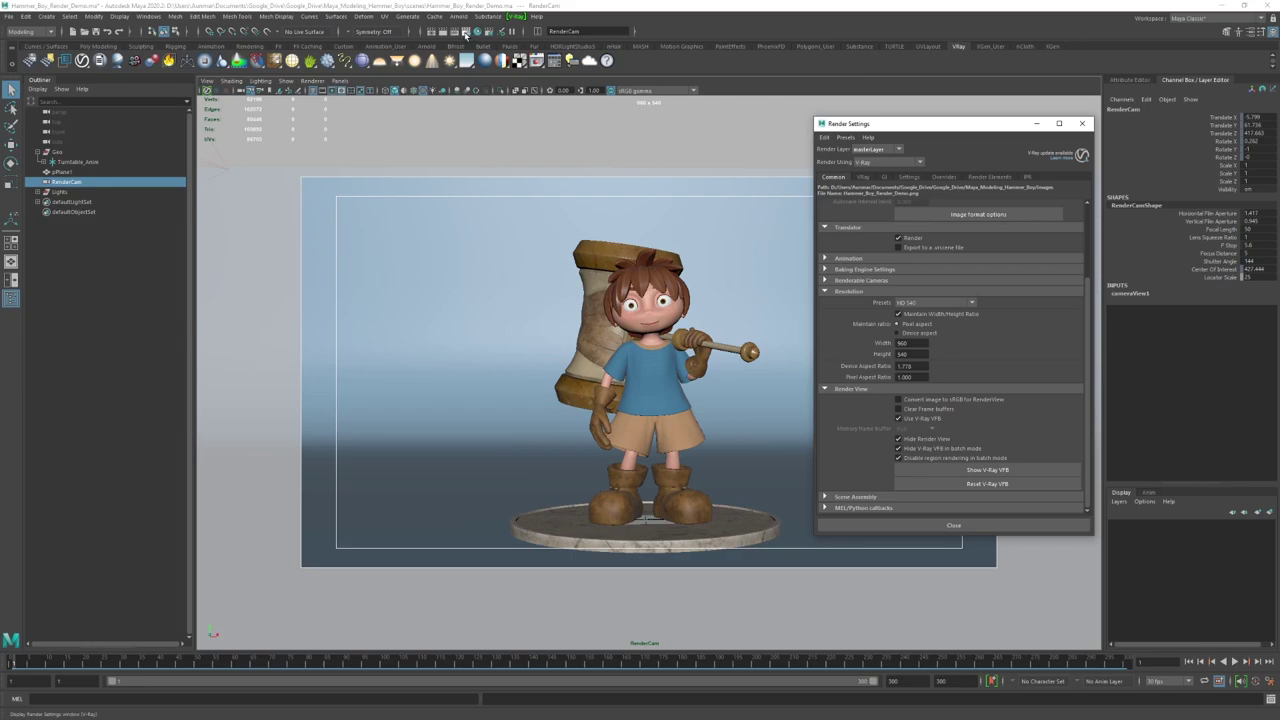
left_click(464, 35)
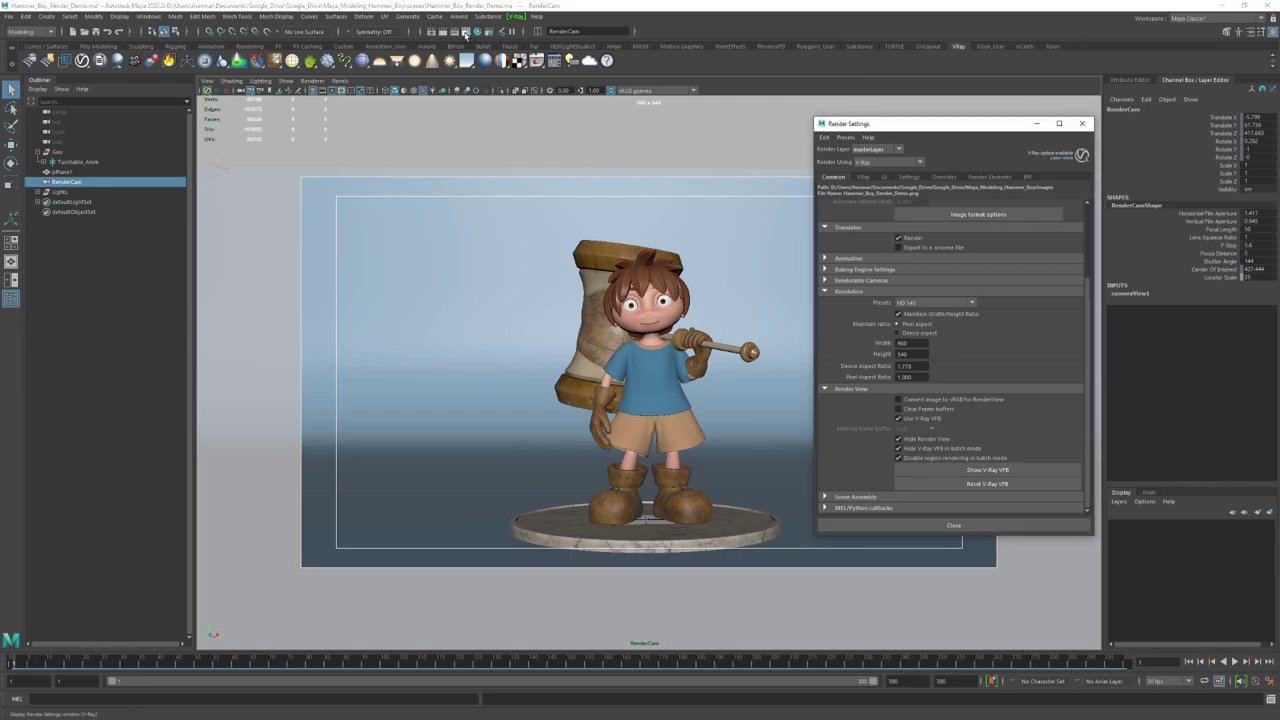
left_click(849, 259)
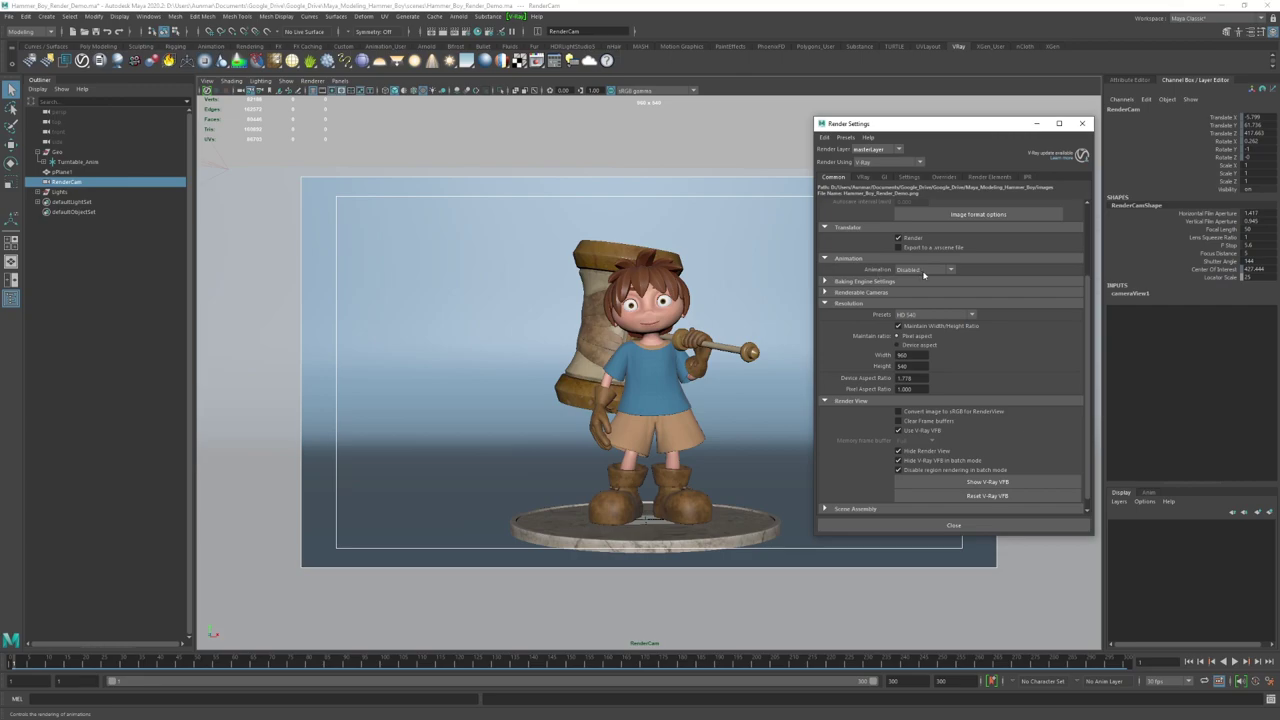
left_click(924, 271)
left_click(914, 285)
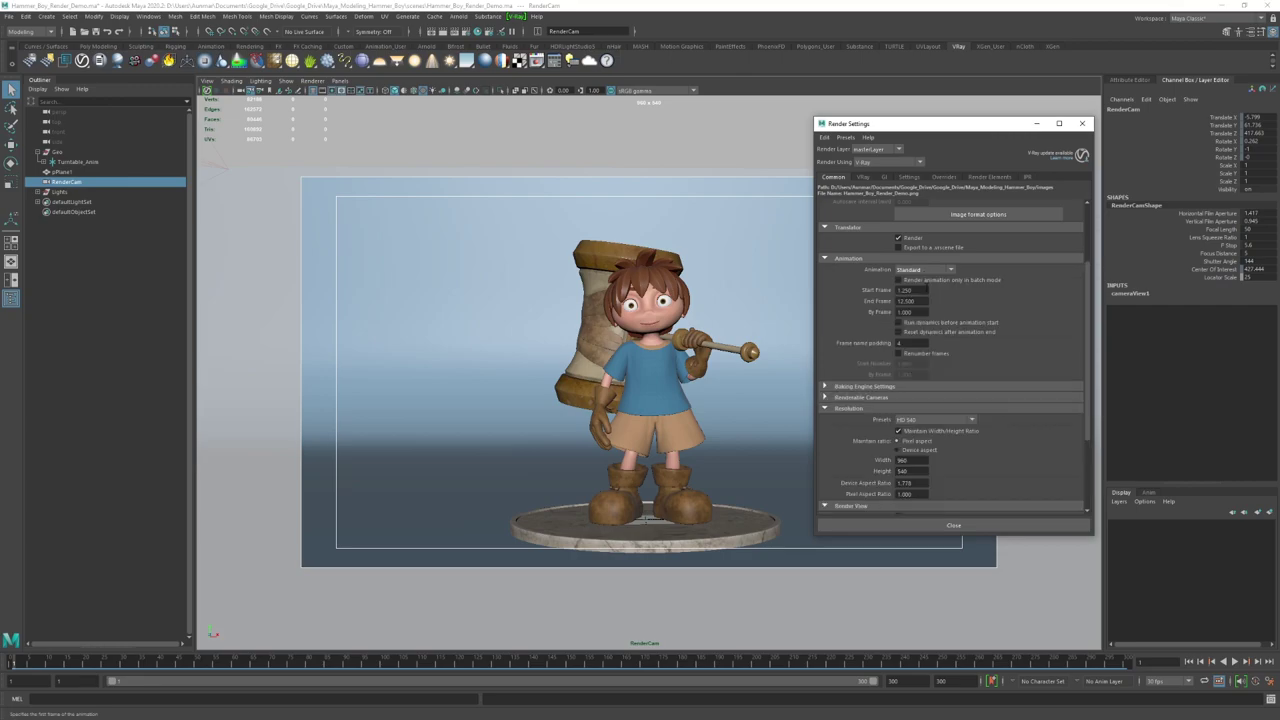
Step: Set the render animation's start frame to 1 and its end frame to 300
left_click_drag(921, 291, 851, 289)
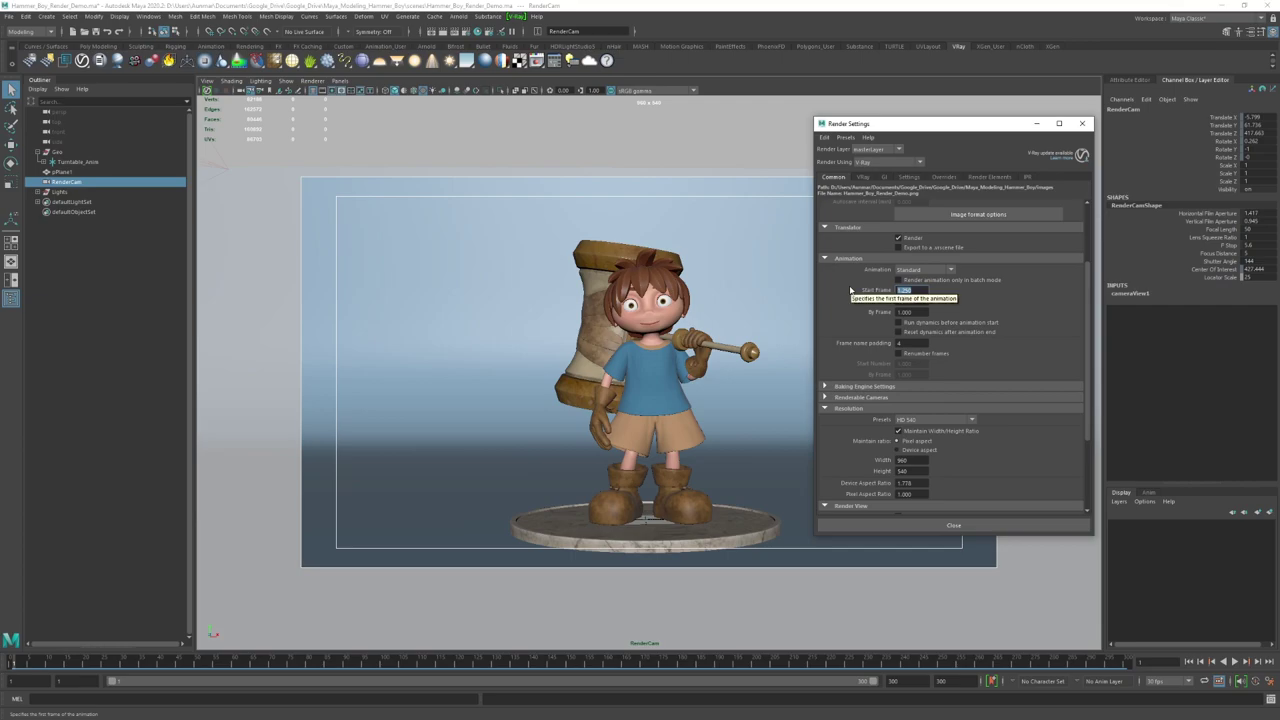
type("11")
key("Tab")
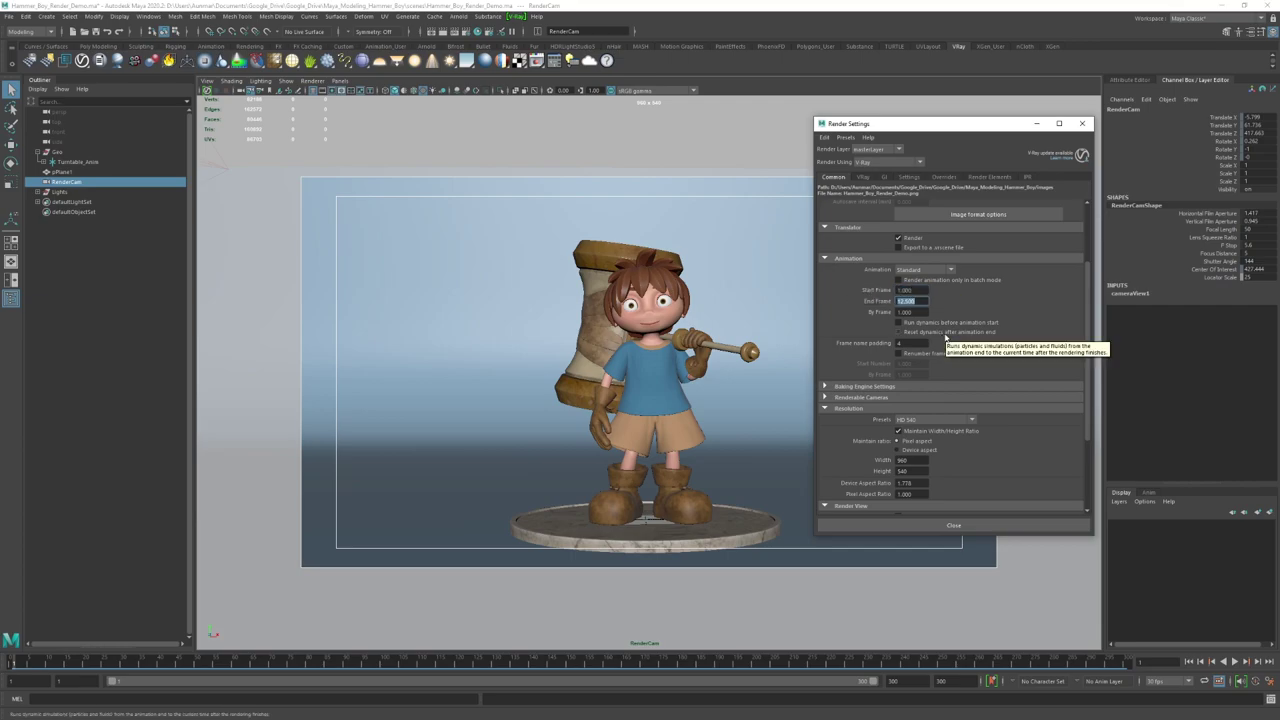
type("300")
key("Tab")
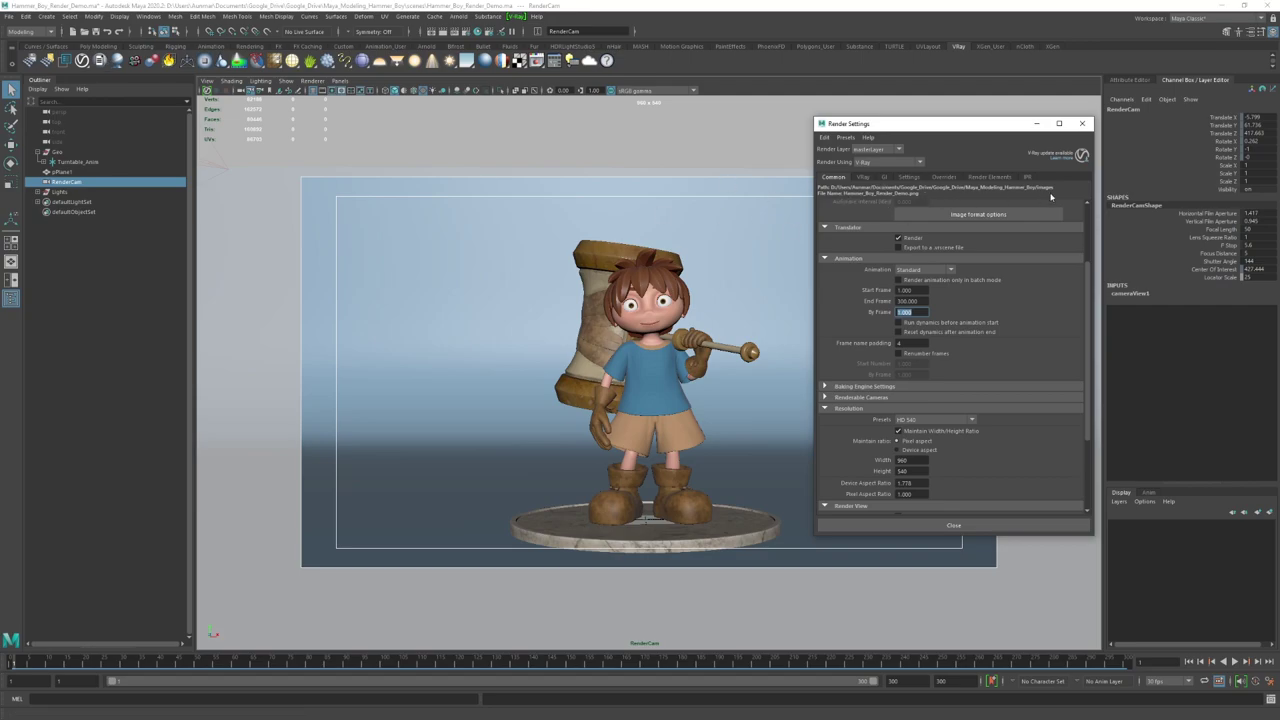
Step: Look into the images folder and set the Maya project to the Maya_Modeling_Hammer_Boy folder
left_click(8, 18)
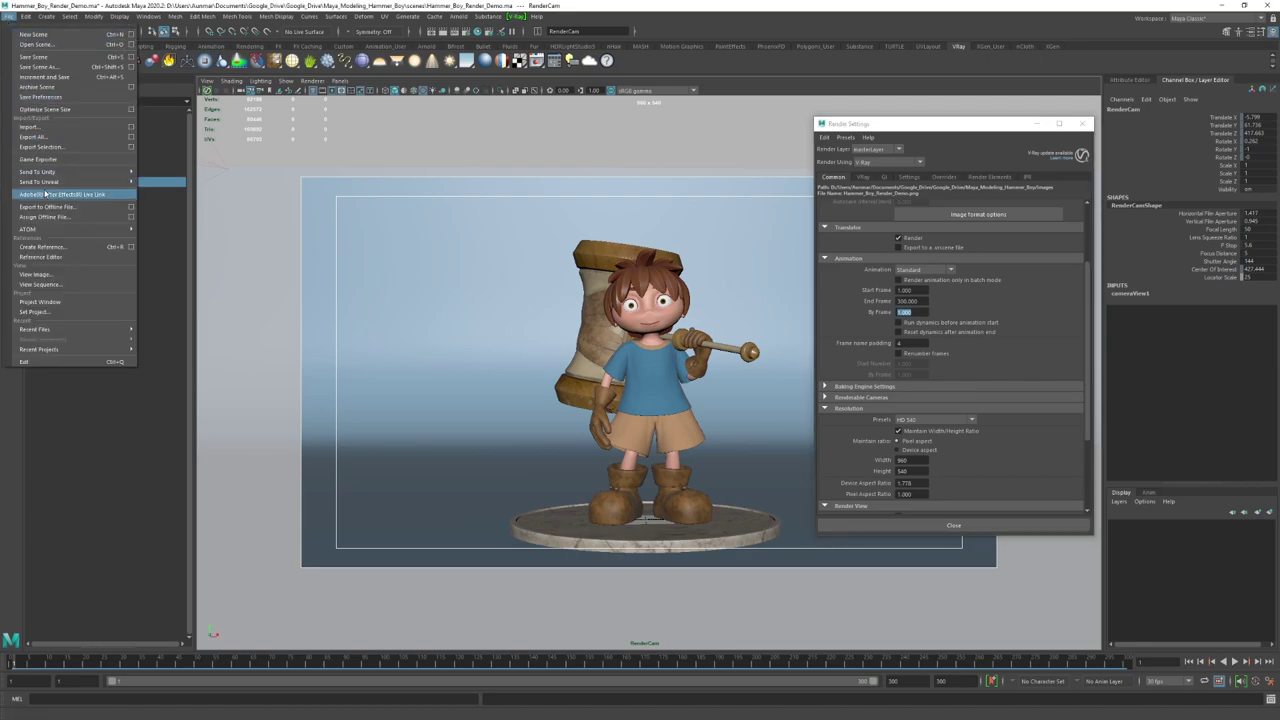
left_click(40, 312)
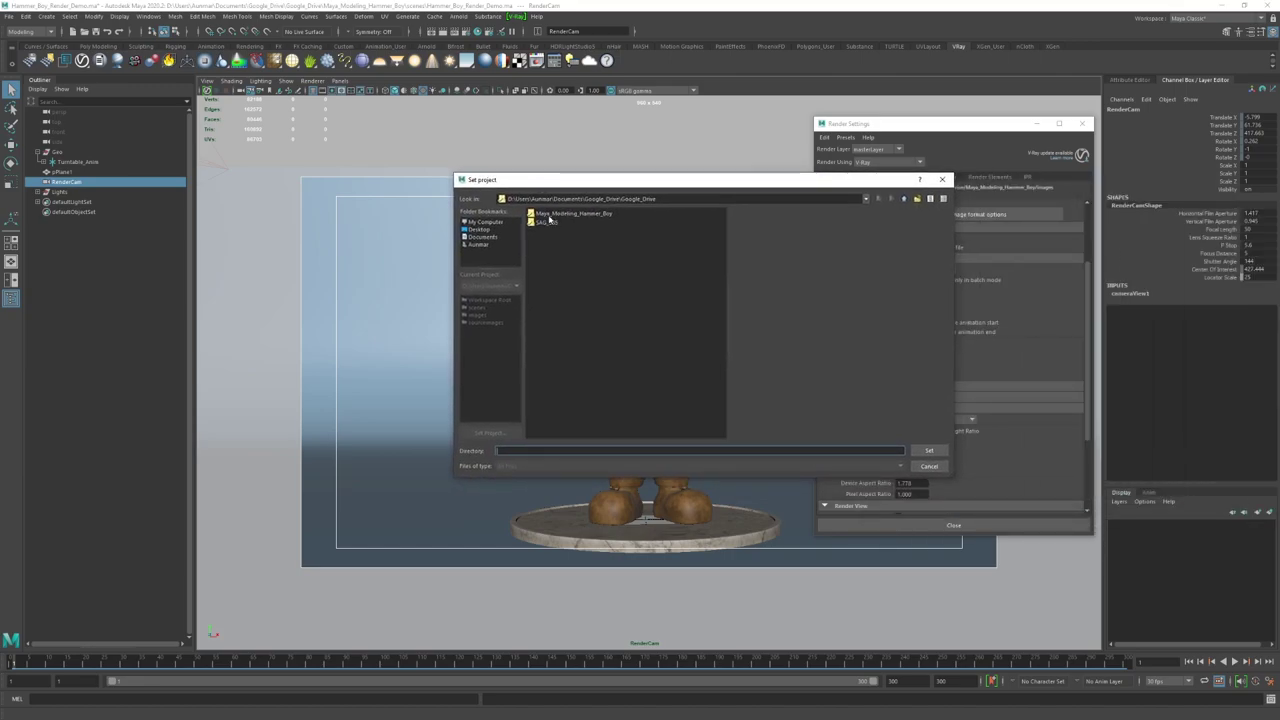
double_click(552, 215)
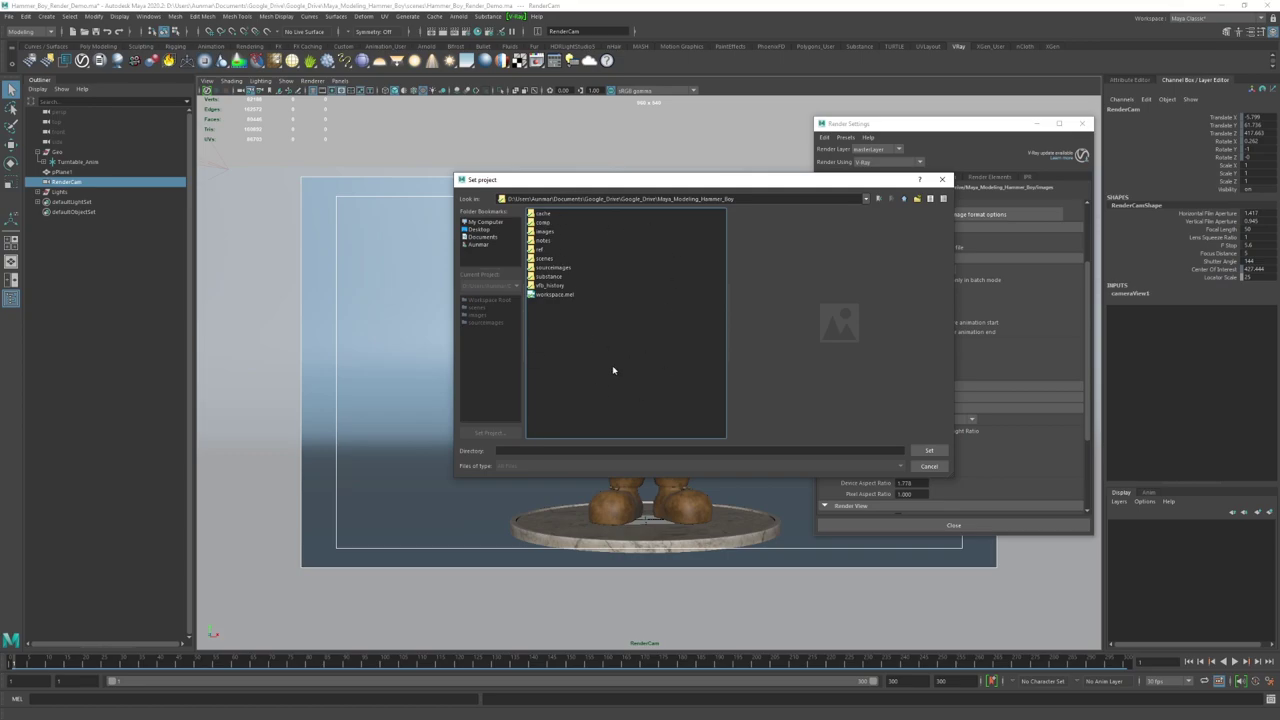
double_click(538, 233)
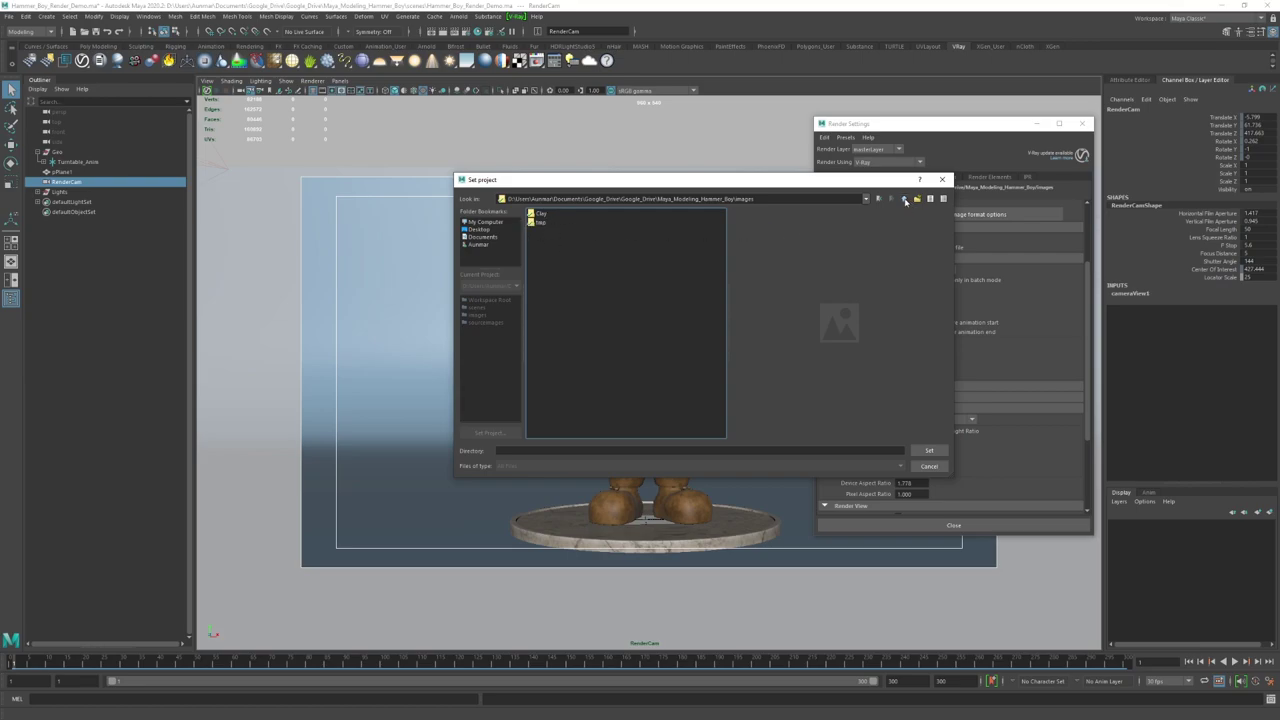
left_click(905, 199)
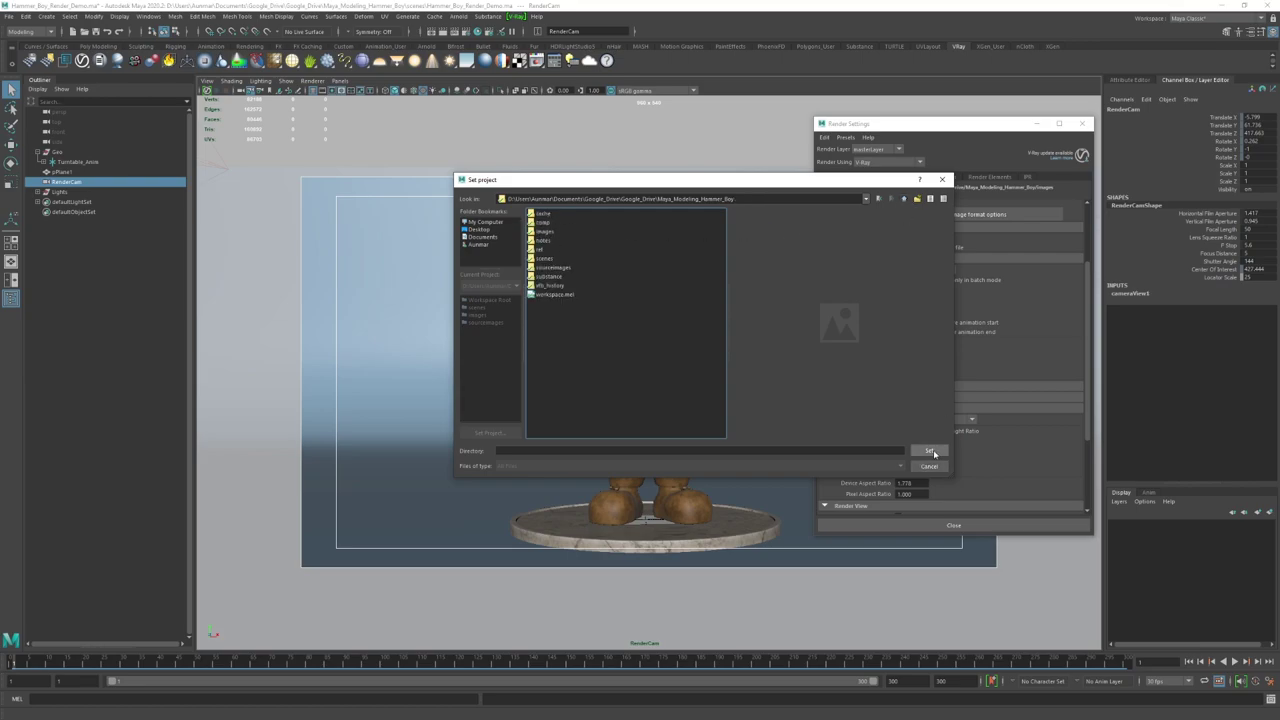
left_click(929, 450)
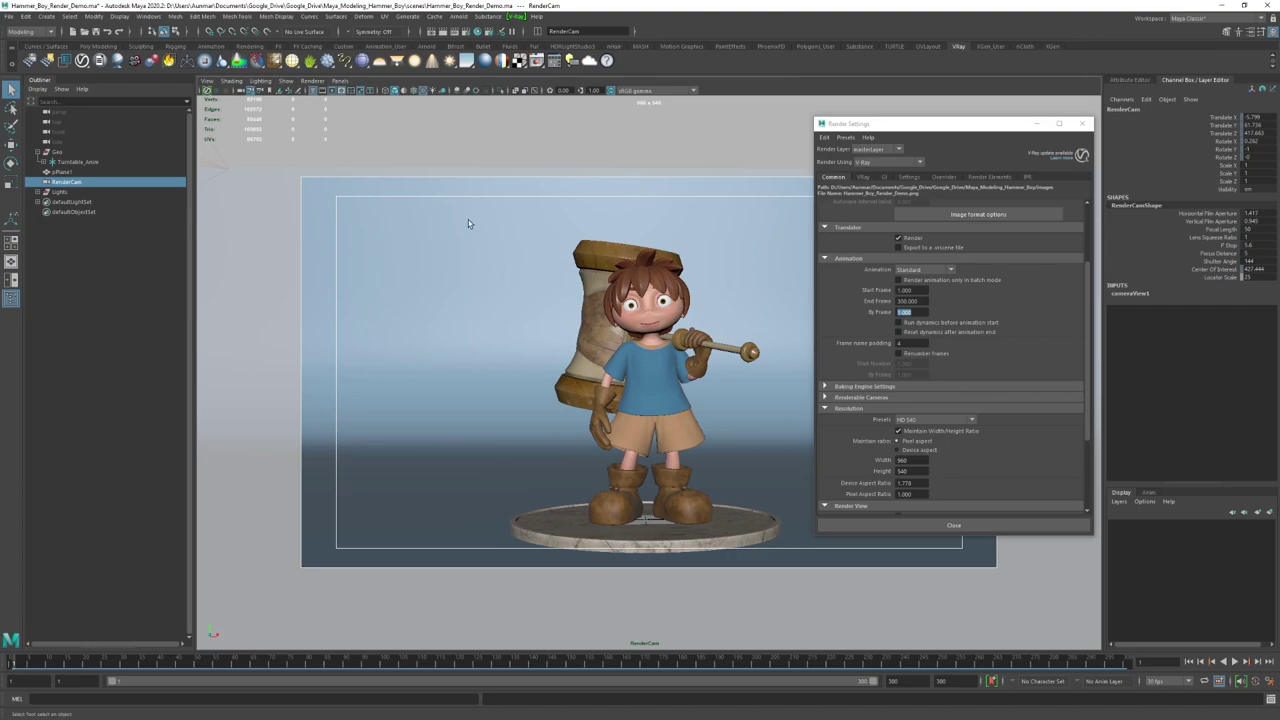
Step: Switch to the Rendering menu set and start a batch render of the turntable, trying its options first
left_click(30, 32)
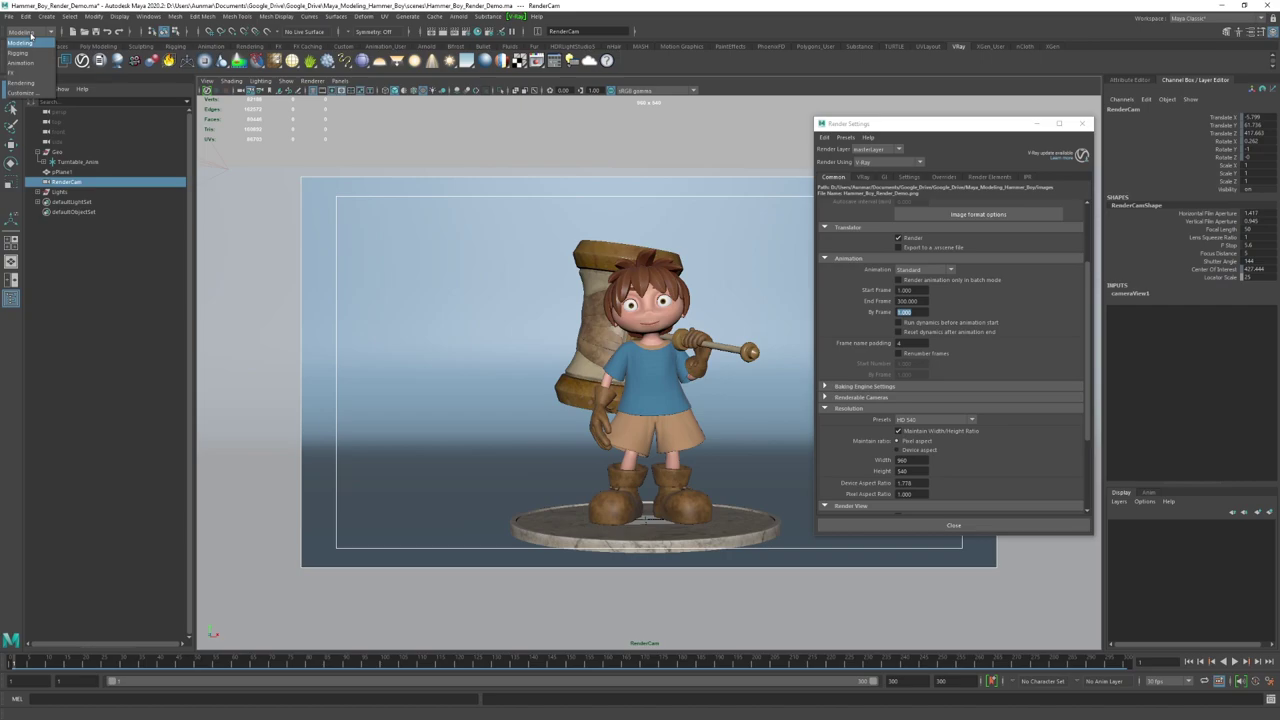
left_click(30, 83)
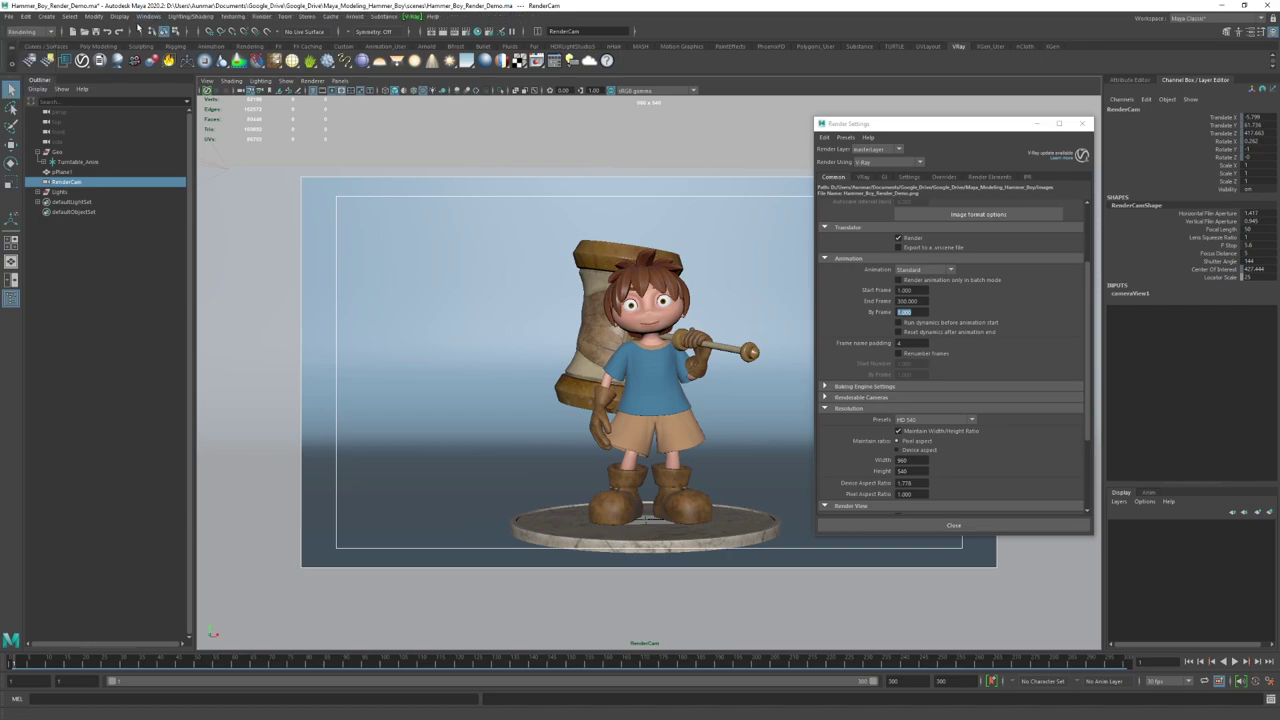
left_click(262, 16)
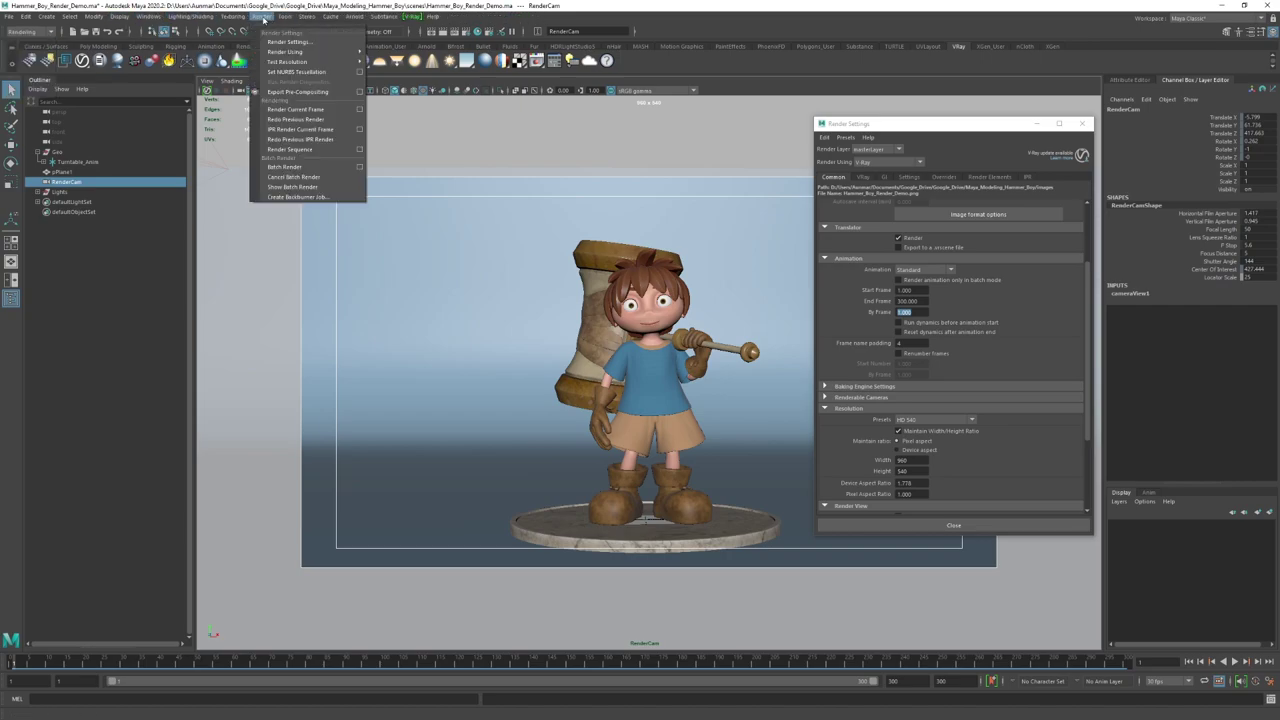
left_click(361, 168)
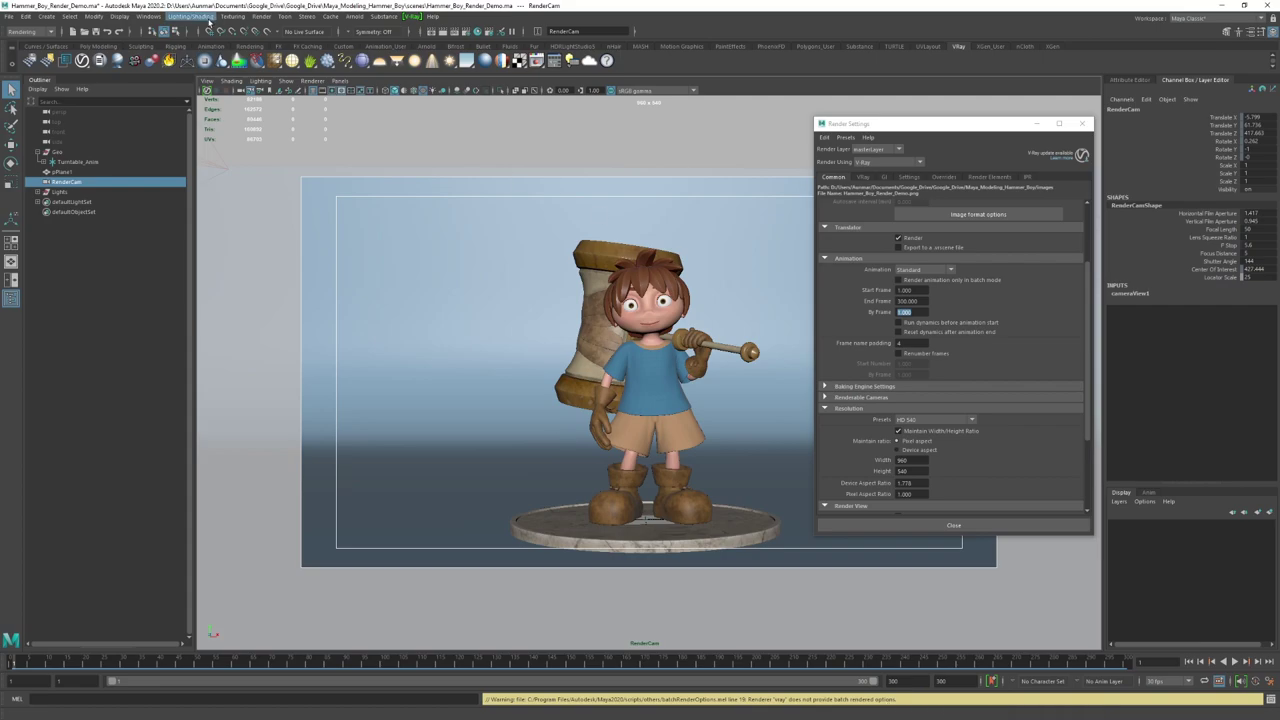
left_click(261, 18)
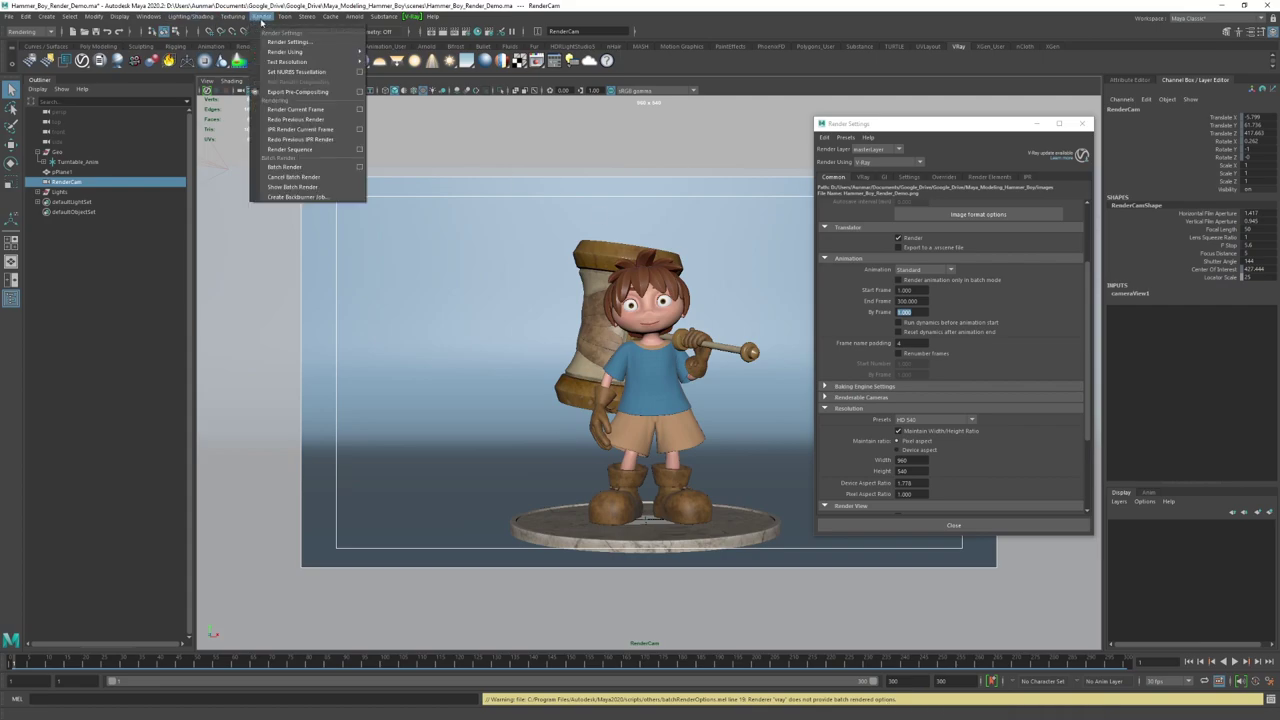
left_click(287, 166)
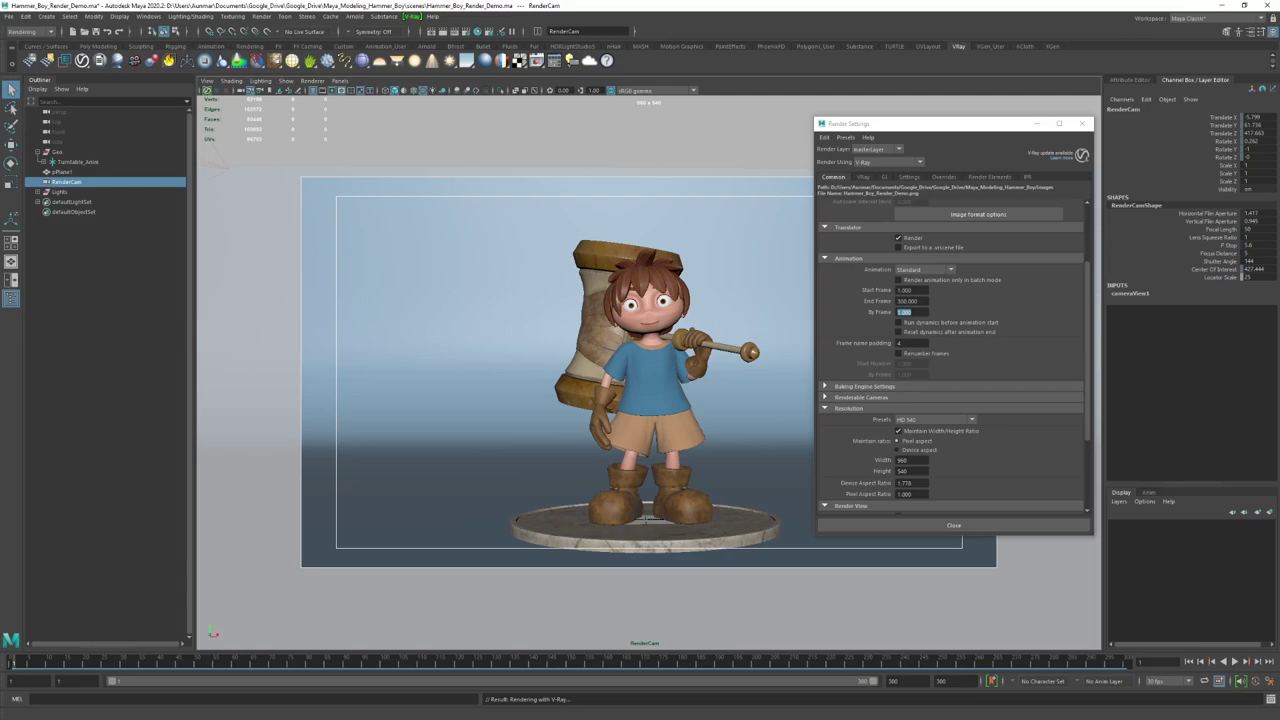
Step: Set the renderable camera to RenderCam and review the resolution presets, keeping HD 540
scroll(982, 454, "up", 3)
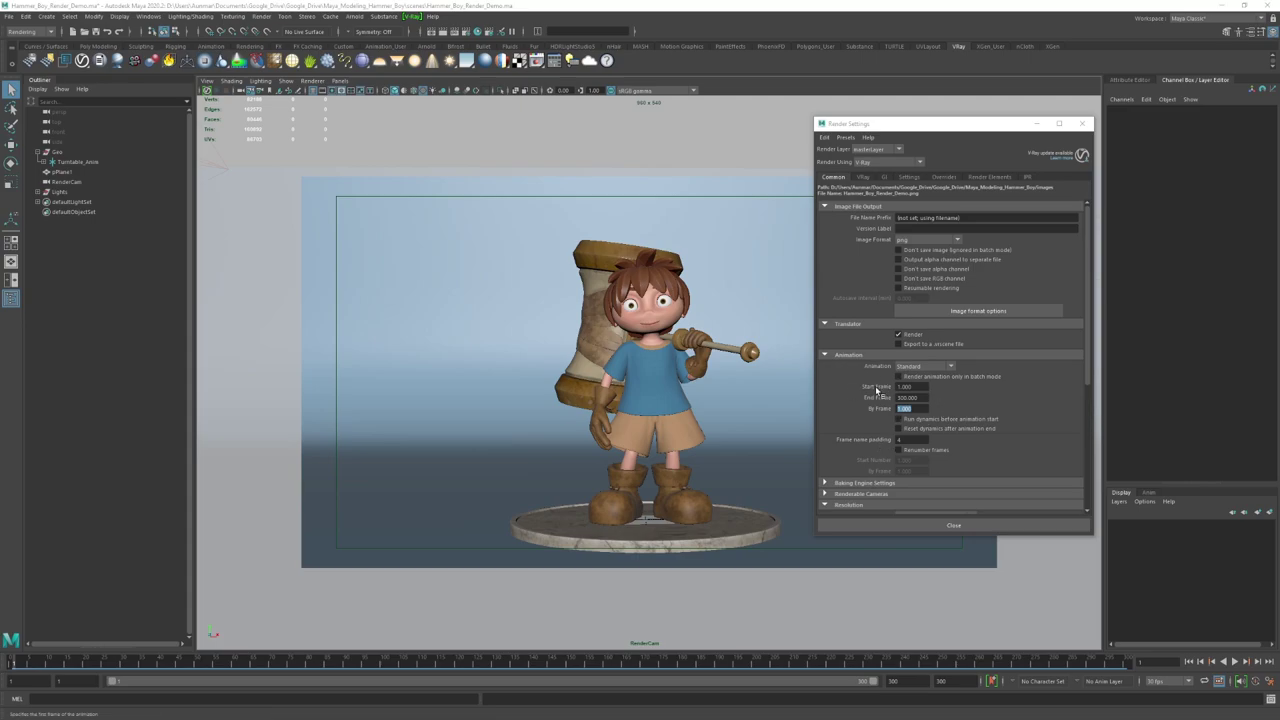
scroll(890, 390, "down", 1)
left_click(853, 465)
scroll(855, 467, "down", 1)
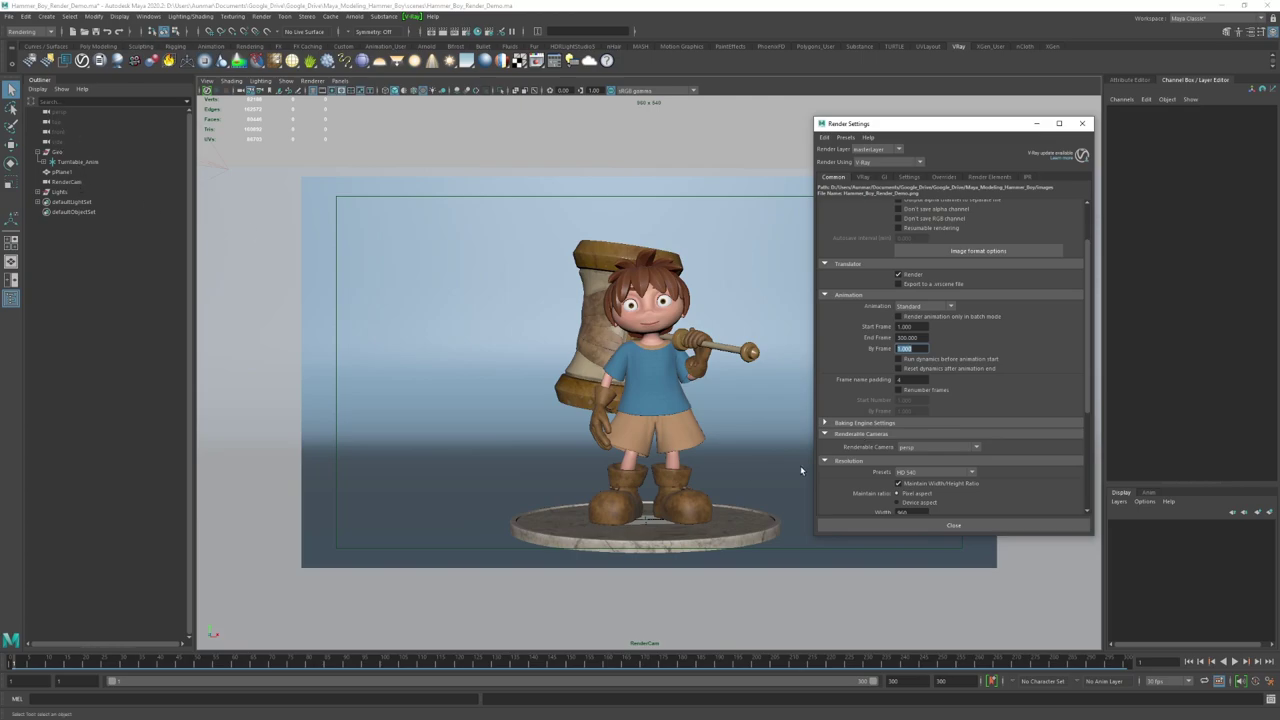
left_click(922, 447)
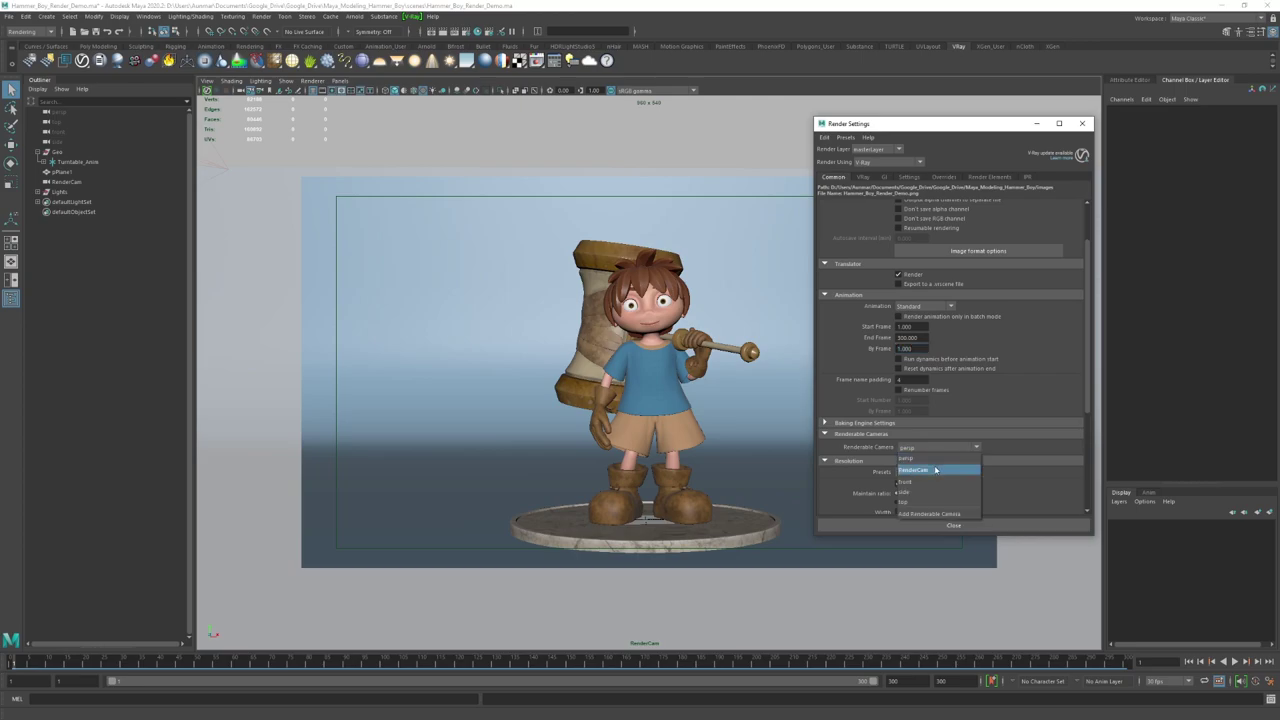
left_click(935, 470)
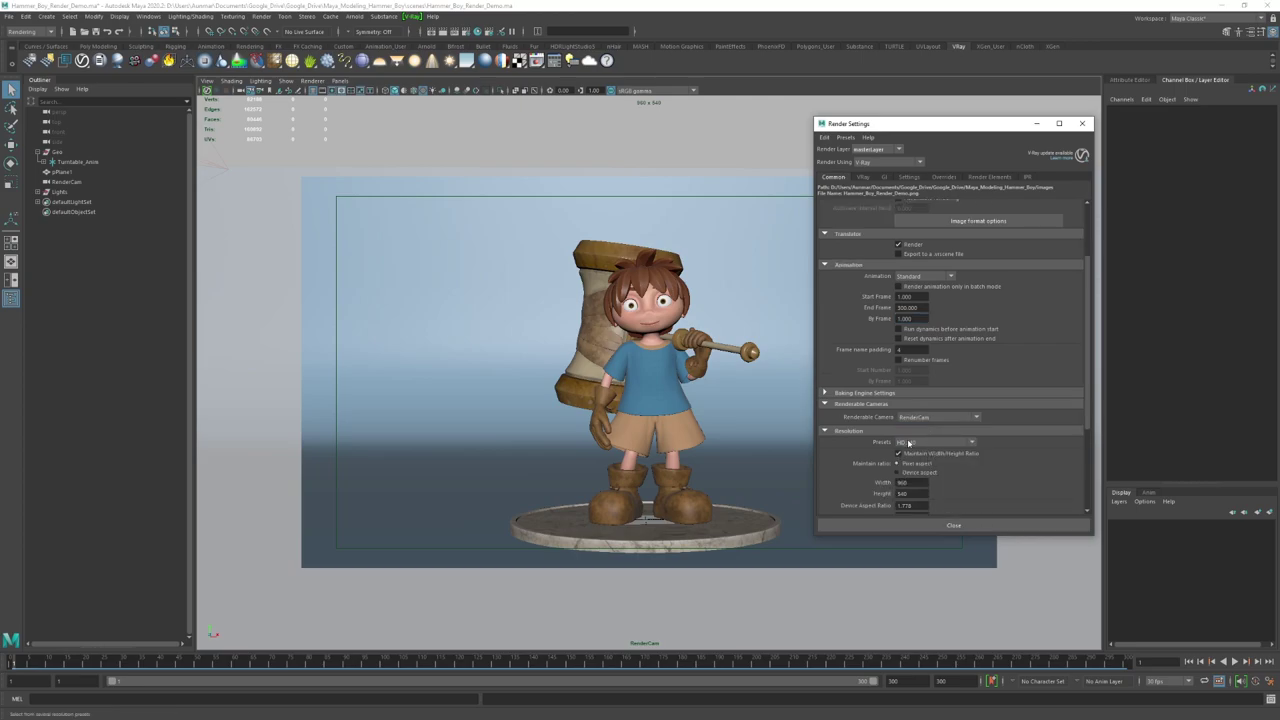
left_click(914, 444)
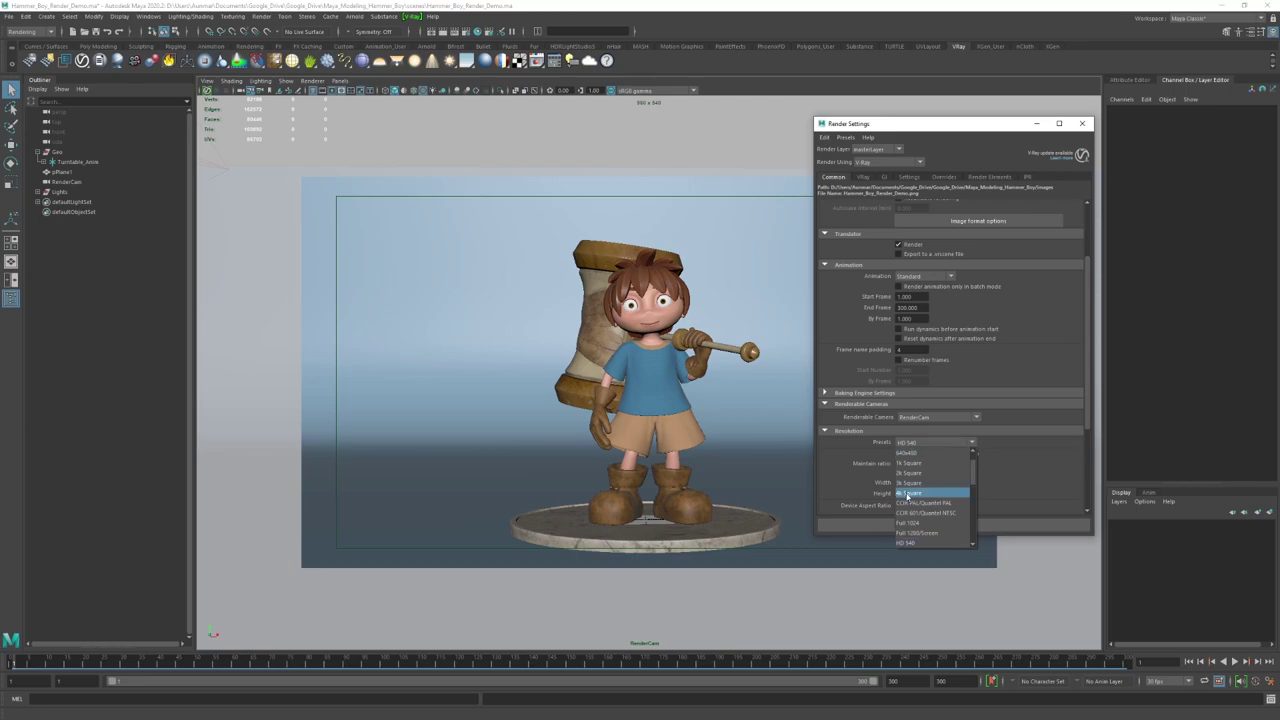
scroll(922, 522, "down", 1)
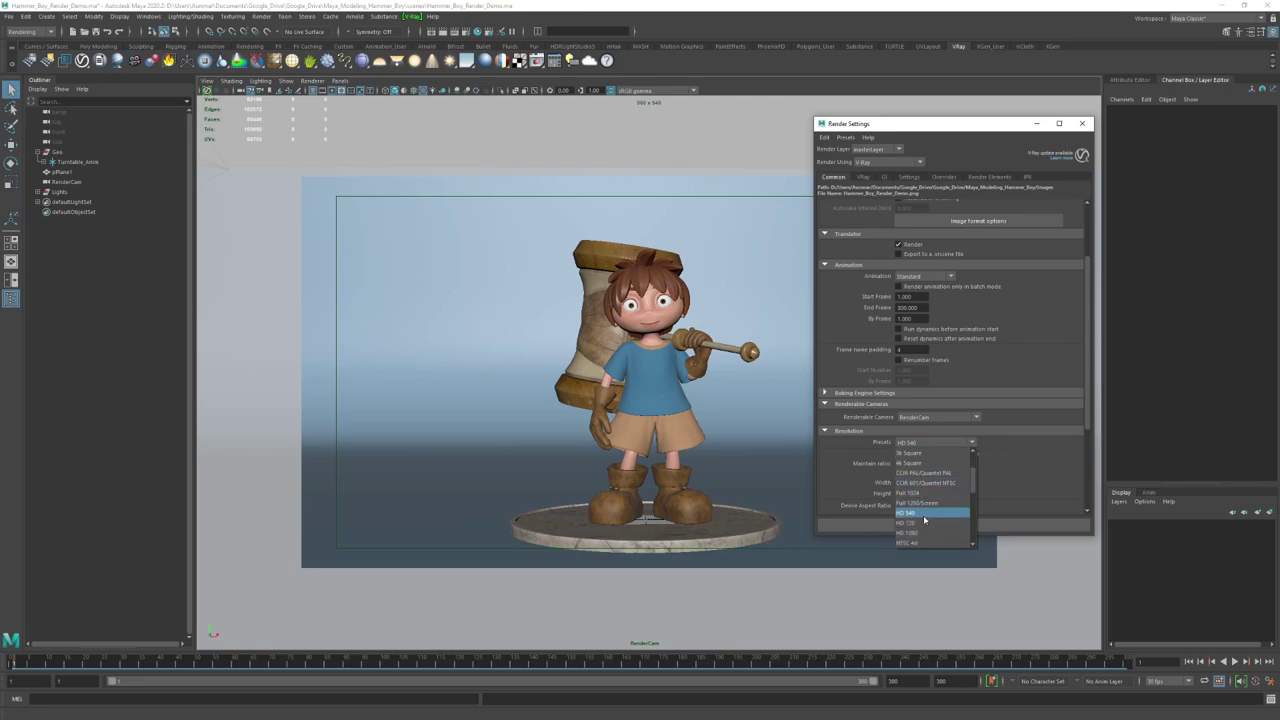
left_click(917, 443)
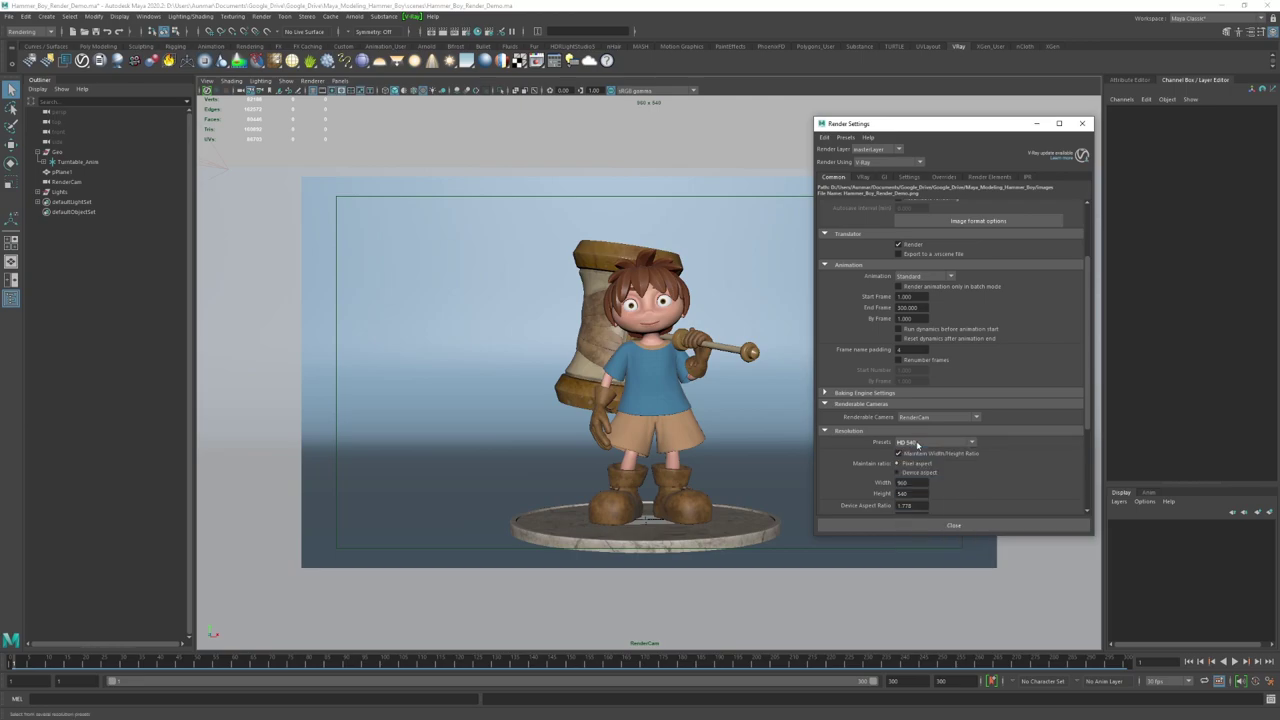
Step: Switch the V-Ray image sampler to Bucket, with a linked render region size of 24 and a threshold of 0.015
left_click(864, 178)
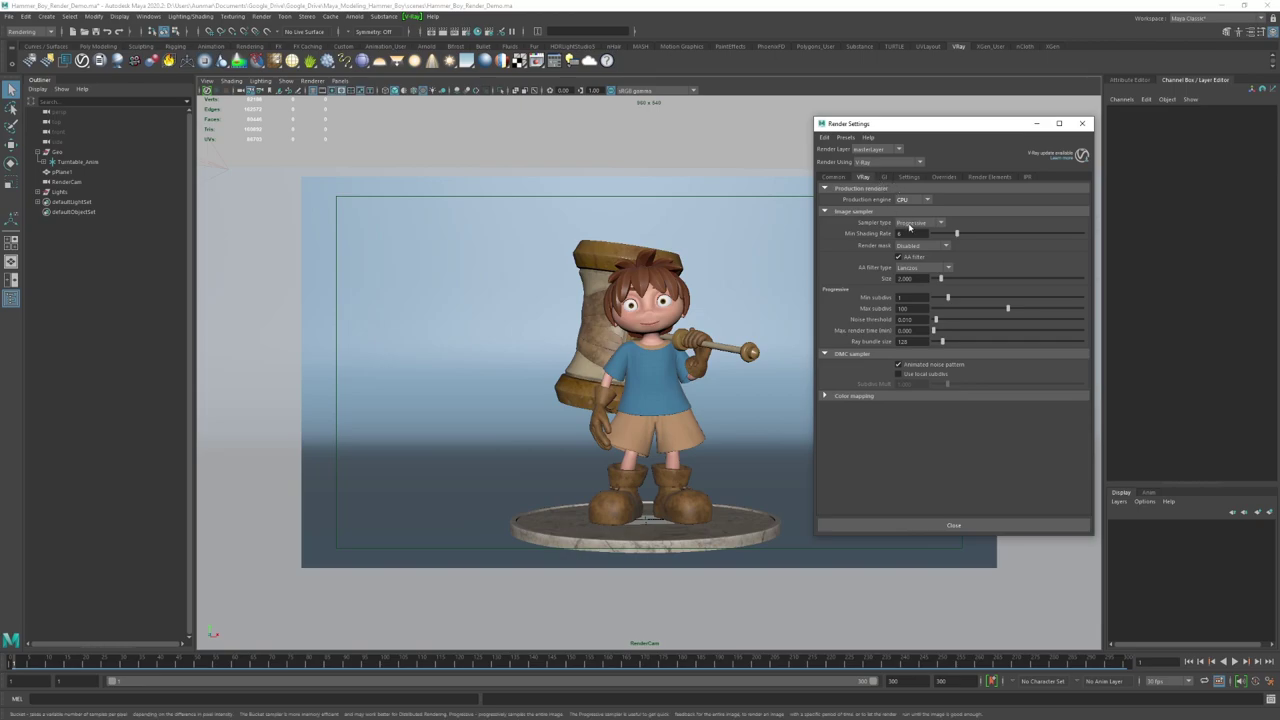
left_click(884, 177)
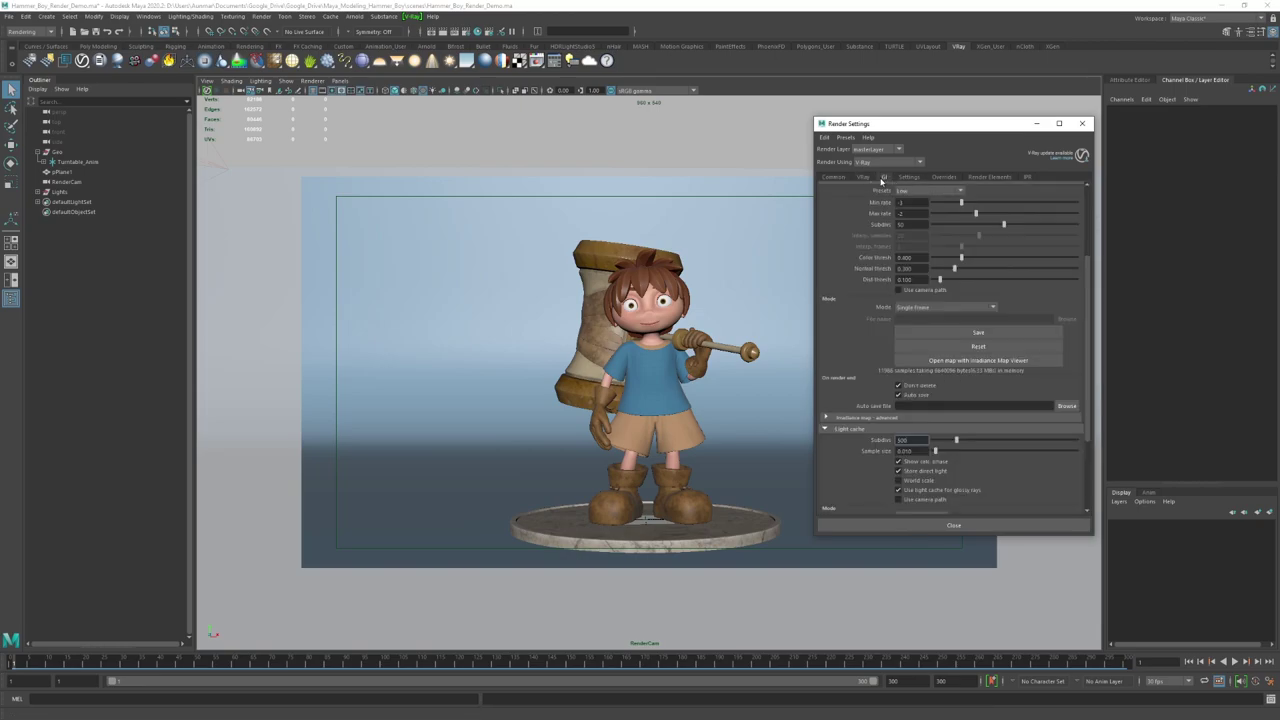
left_click(864, 177)
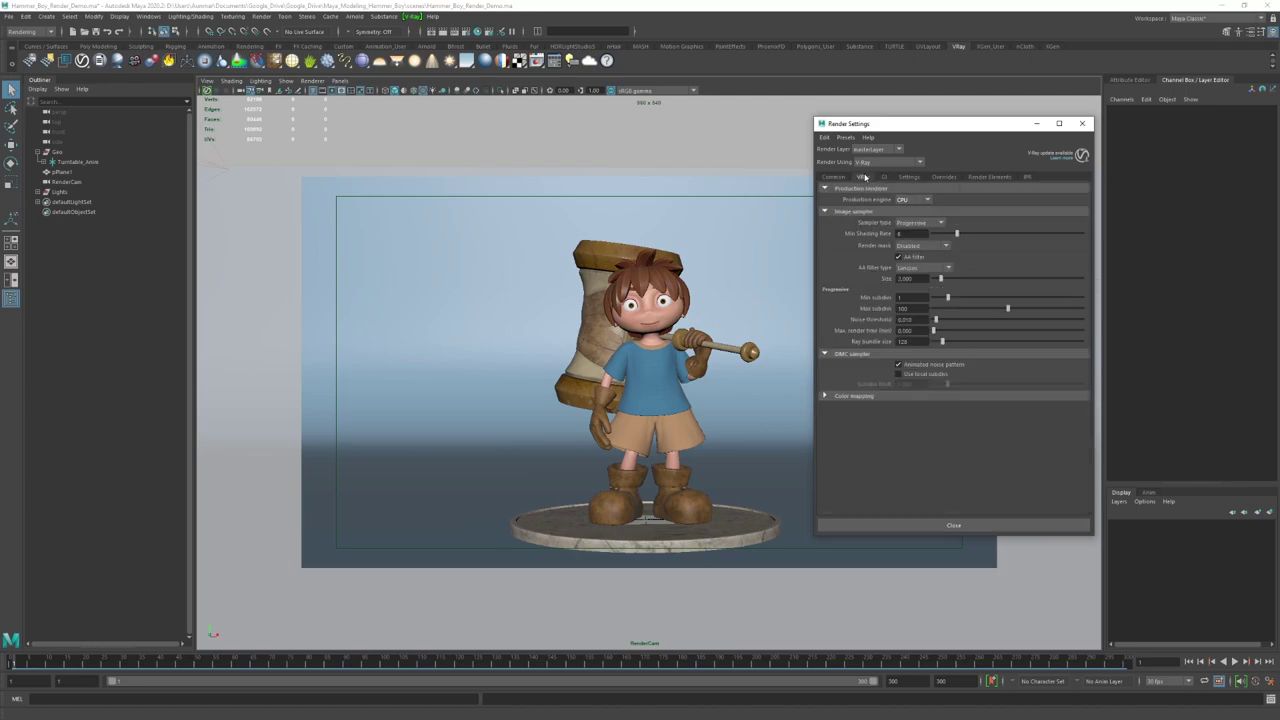
left_click(905, 224)
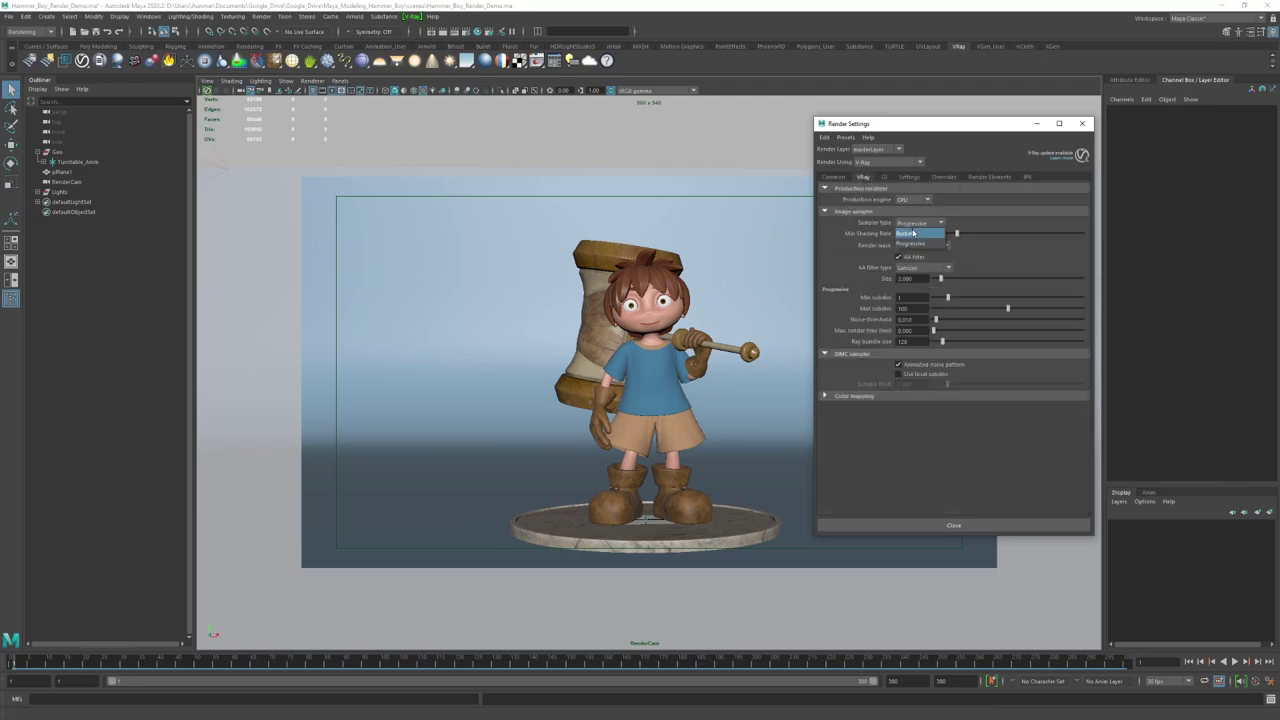
left_click(913, 234)
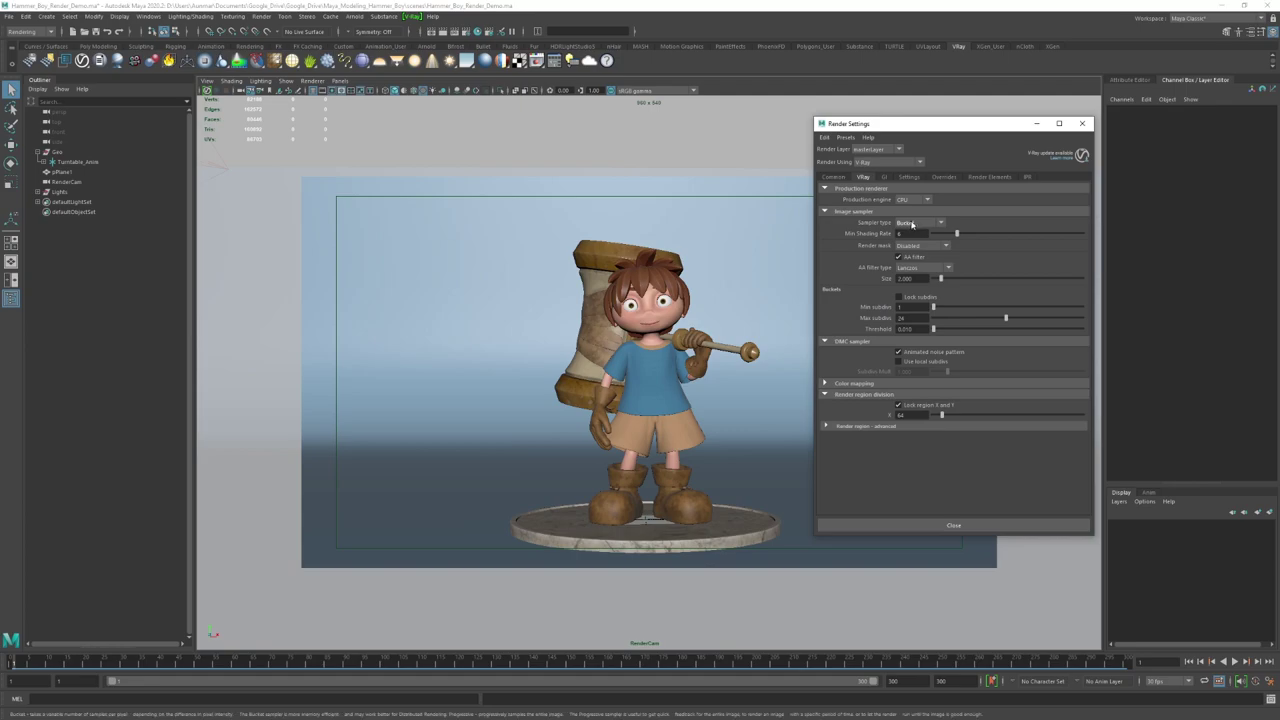
left_click(903, 414)
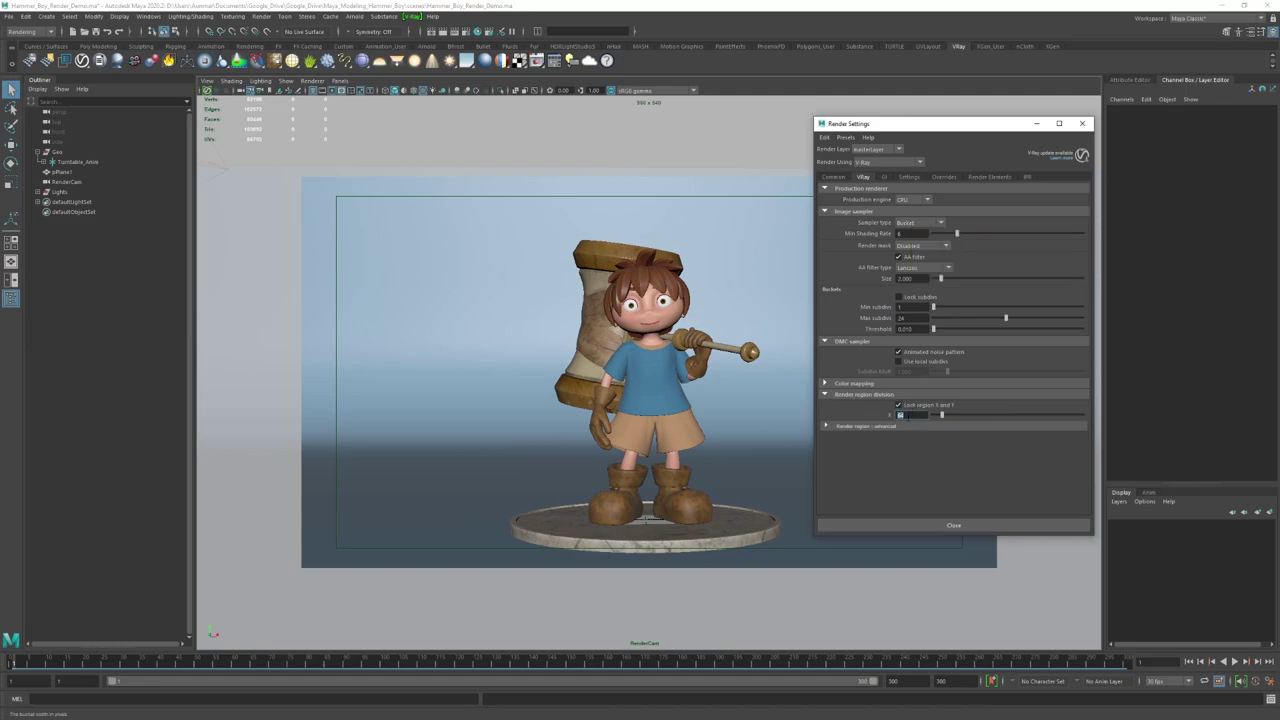
type("24")
key("Return")
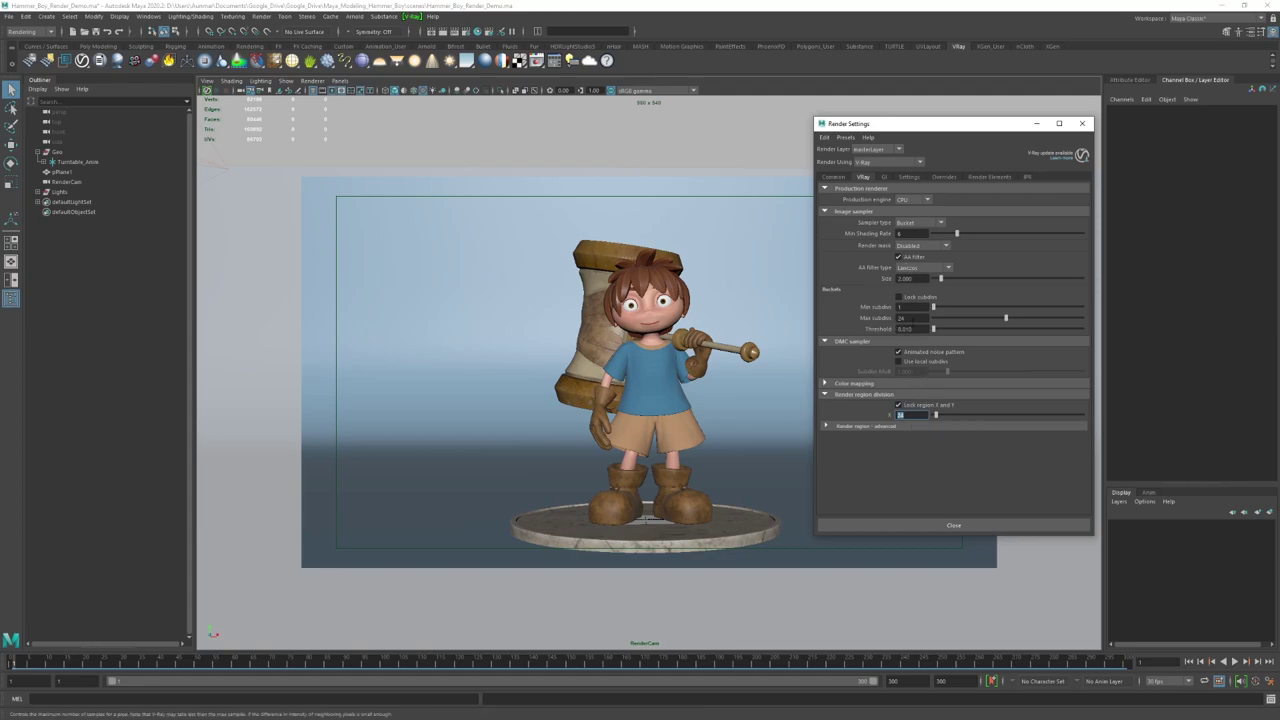
left_click(905, 329)
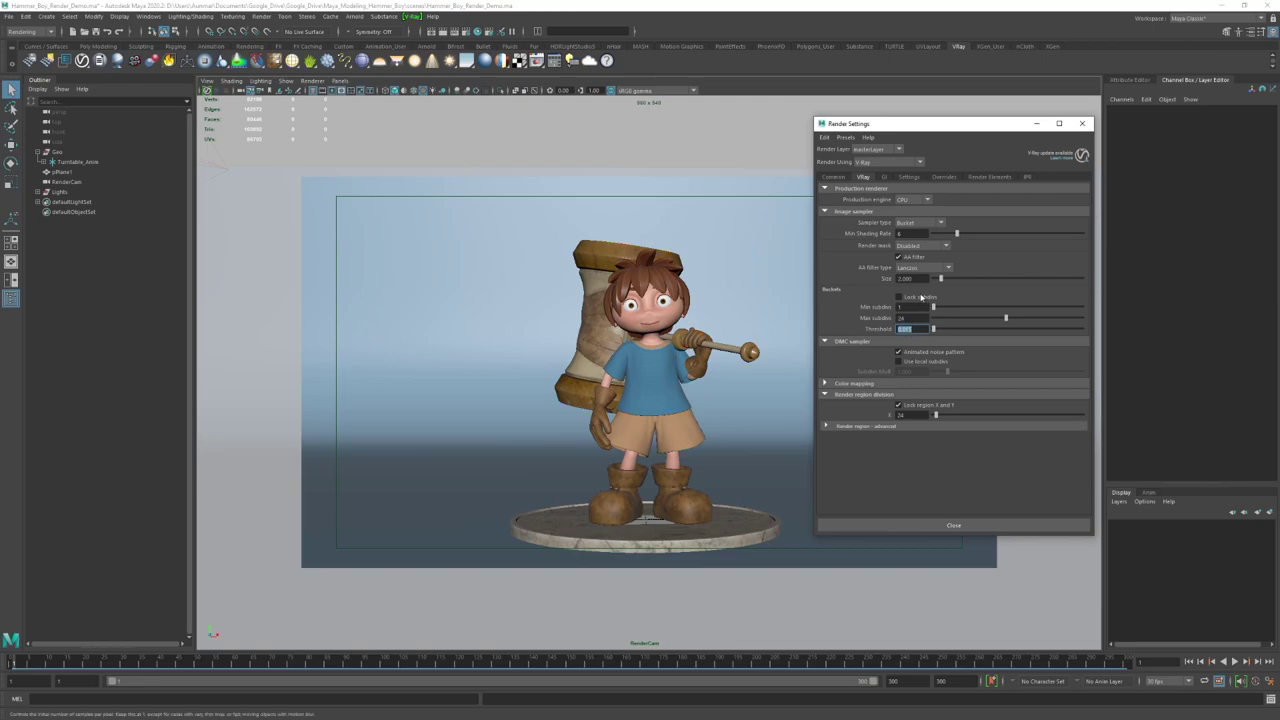
Step: Add the Denoiser render element to the V-Ray render
left_click(987, 178)
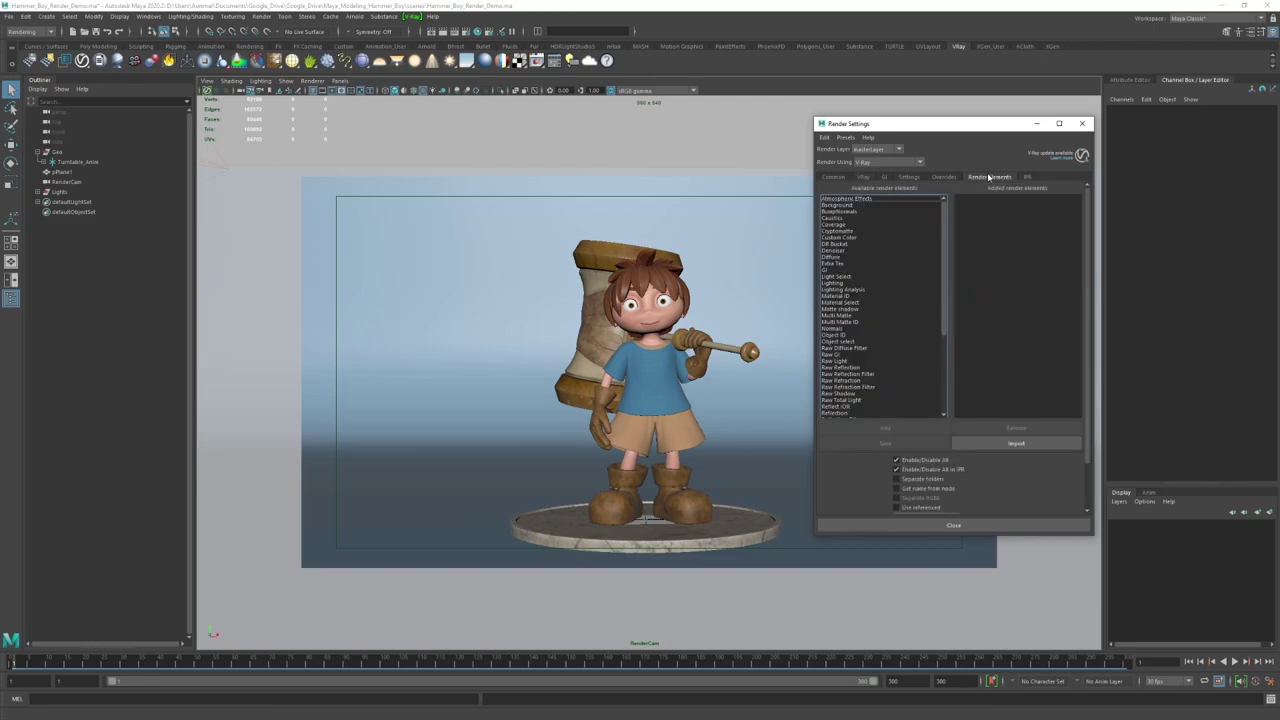
left_click(838, 250)
left_click(885, 427)
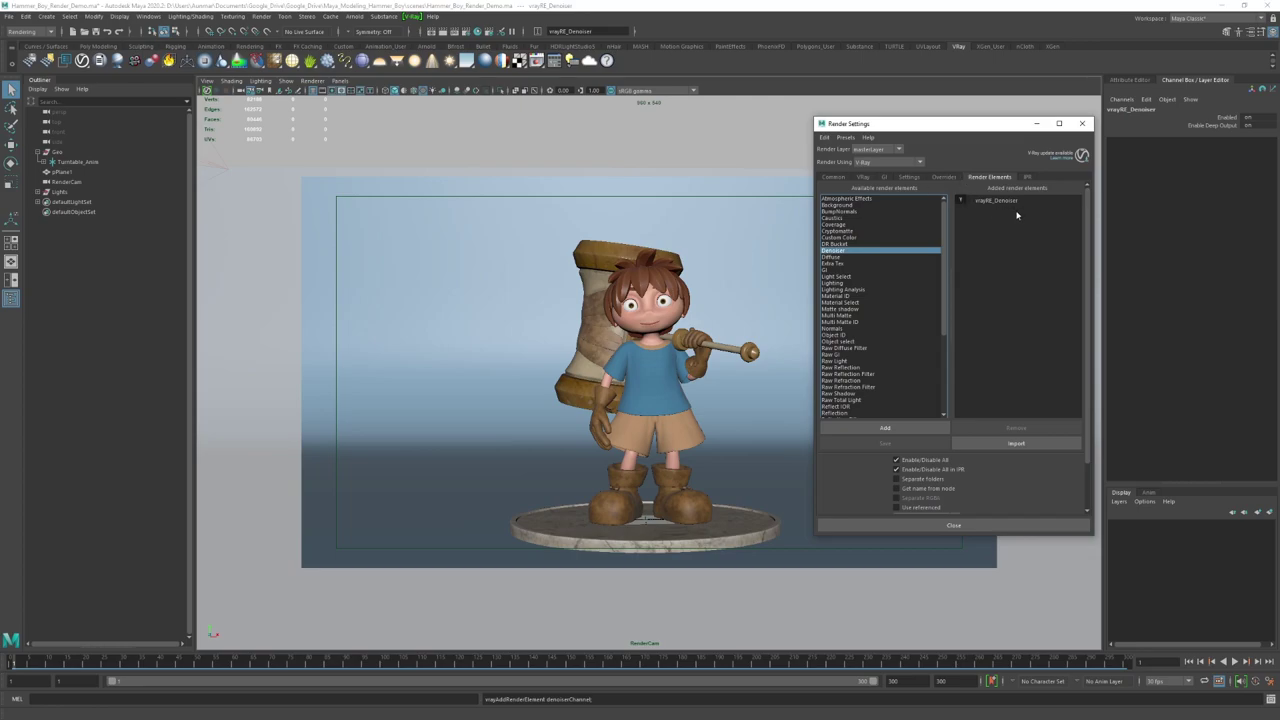
Step: Set the GI irradiance map preset to Medium and the light cache subdivs to 1000
left_click(946, 177)
left_click(907, 177)
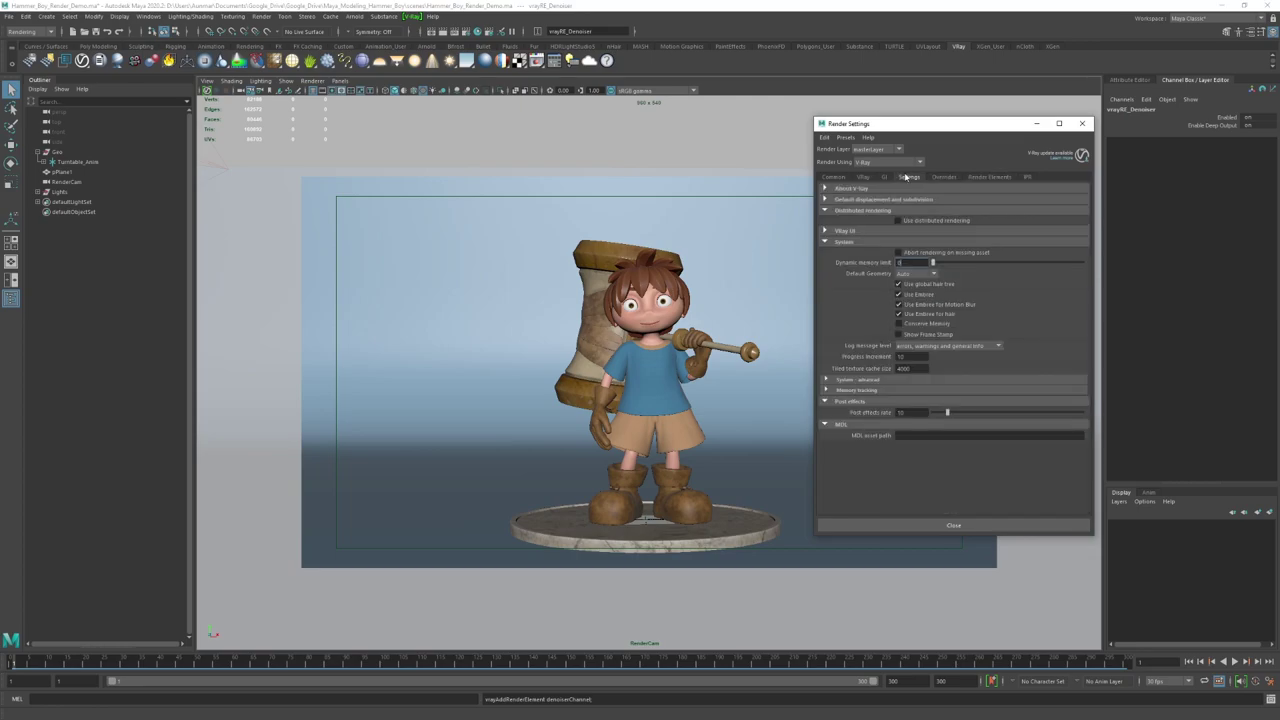
left_click(884, 177)
scroll(907, 290, "up", 3)
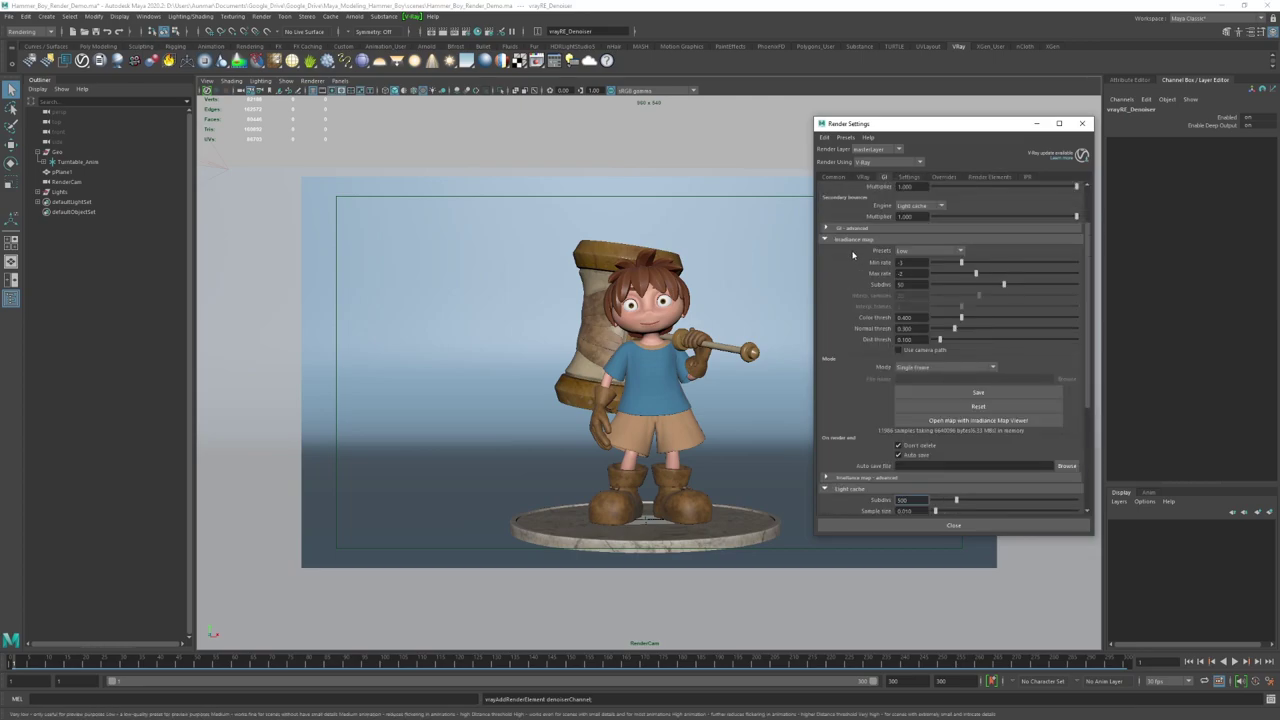
left_click(908, 282)
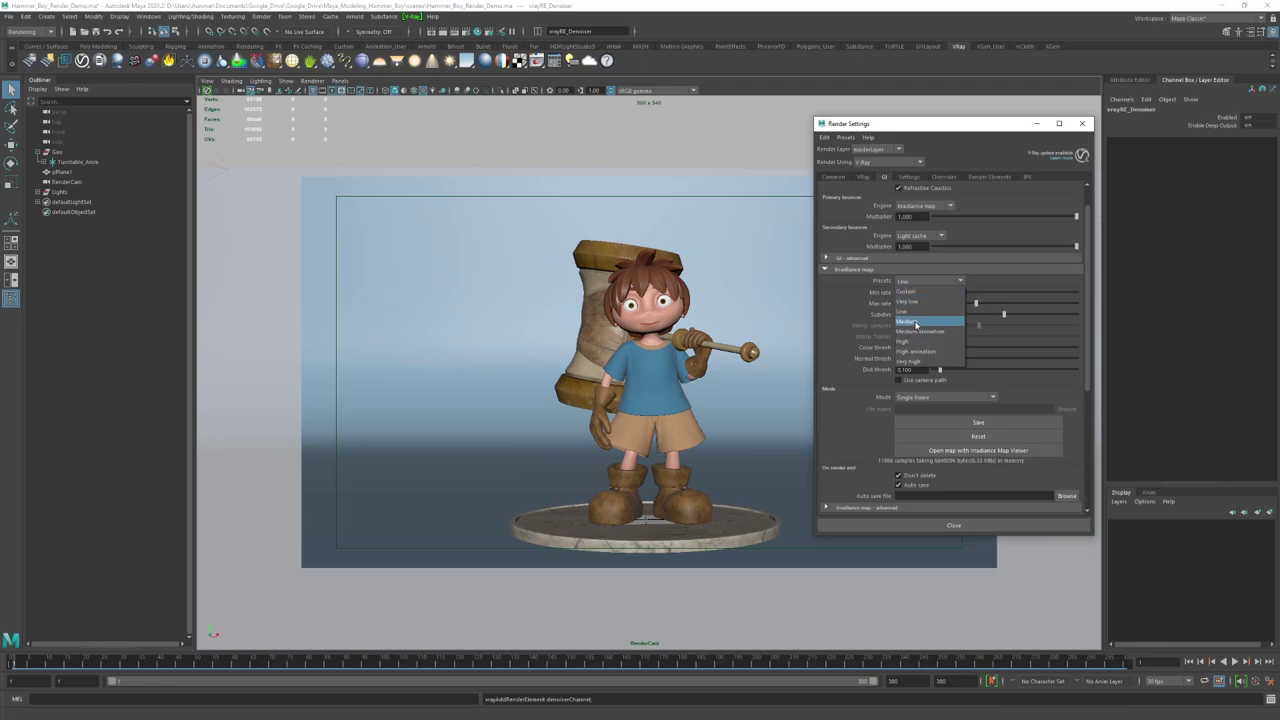
left_click(915, 323)
scroll(860, 326, "down", 3)
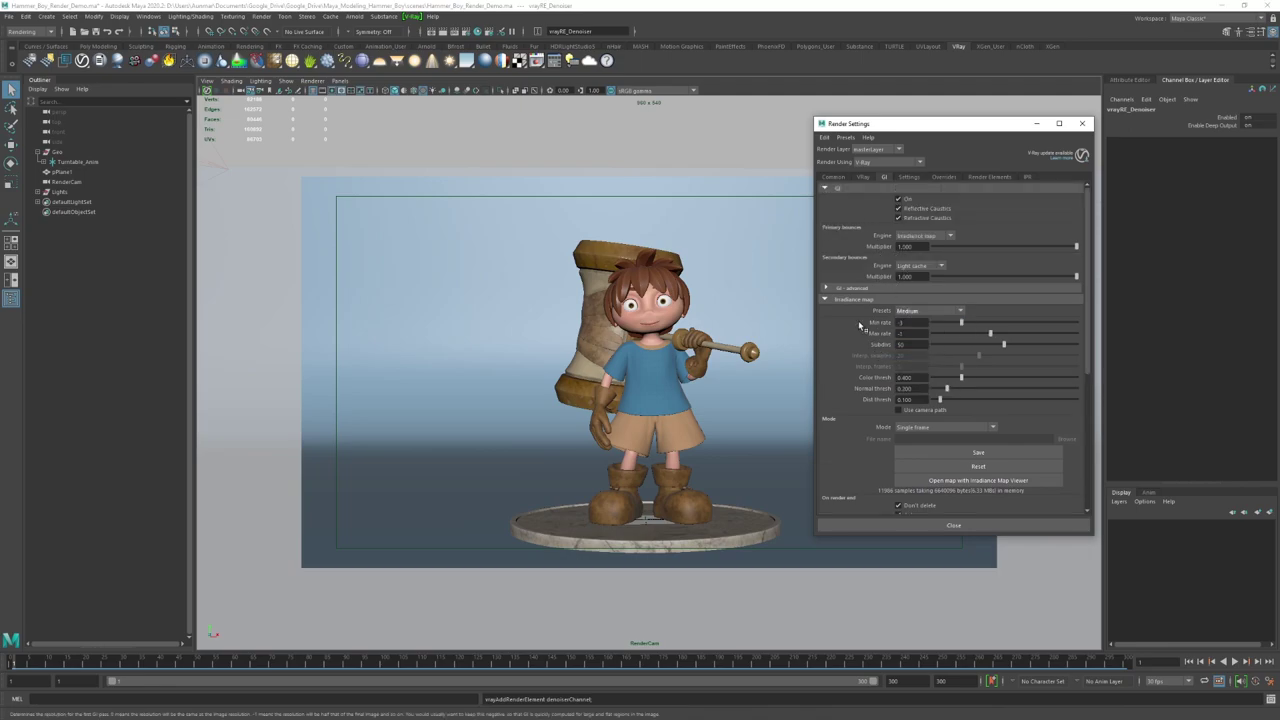
scroll(855, 333, "down", 1)
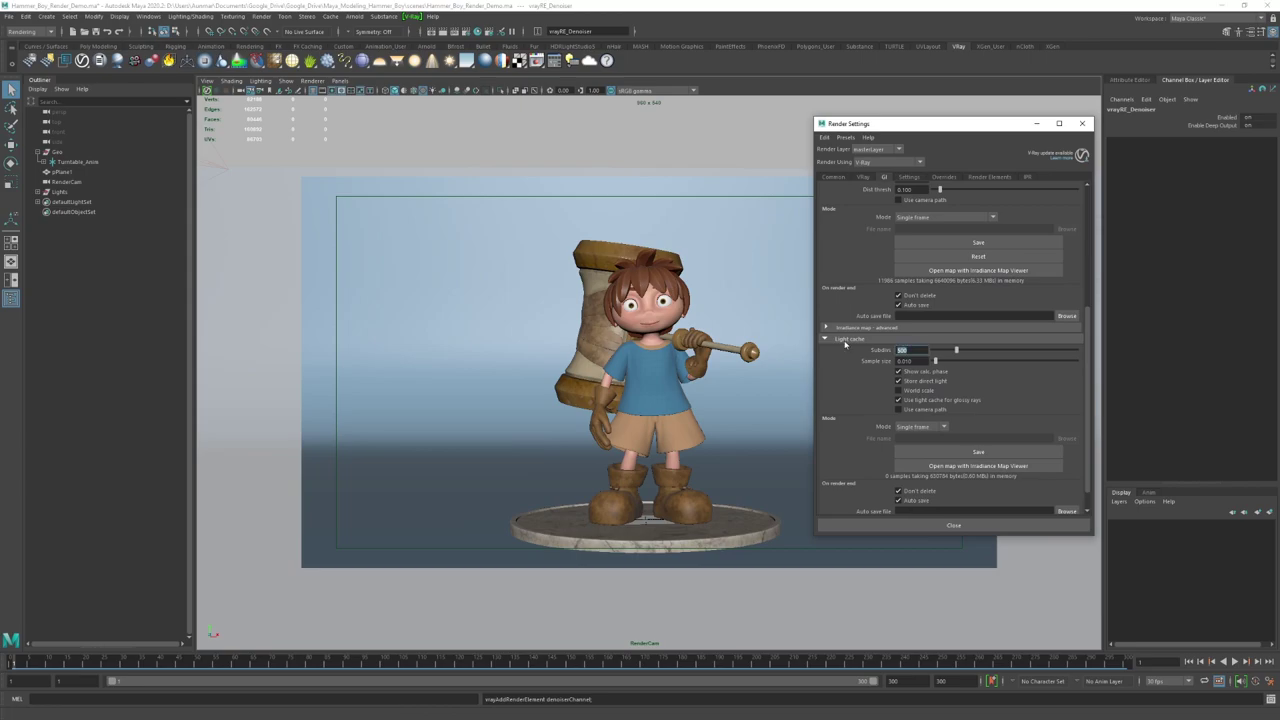
type("1000")
key("Return")
Step: Set the render resolution preset to HD 1080
left_click(863, 177)
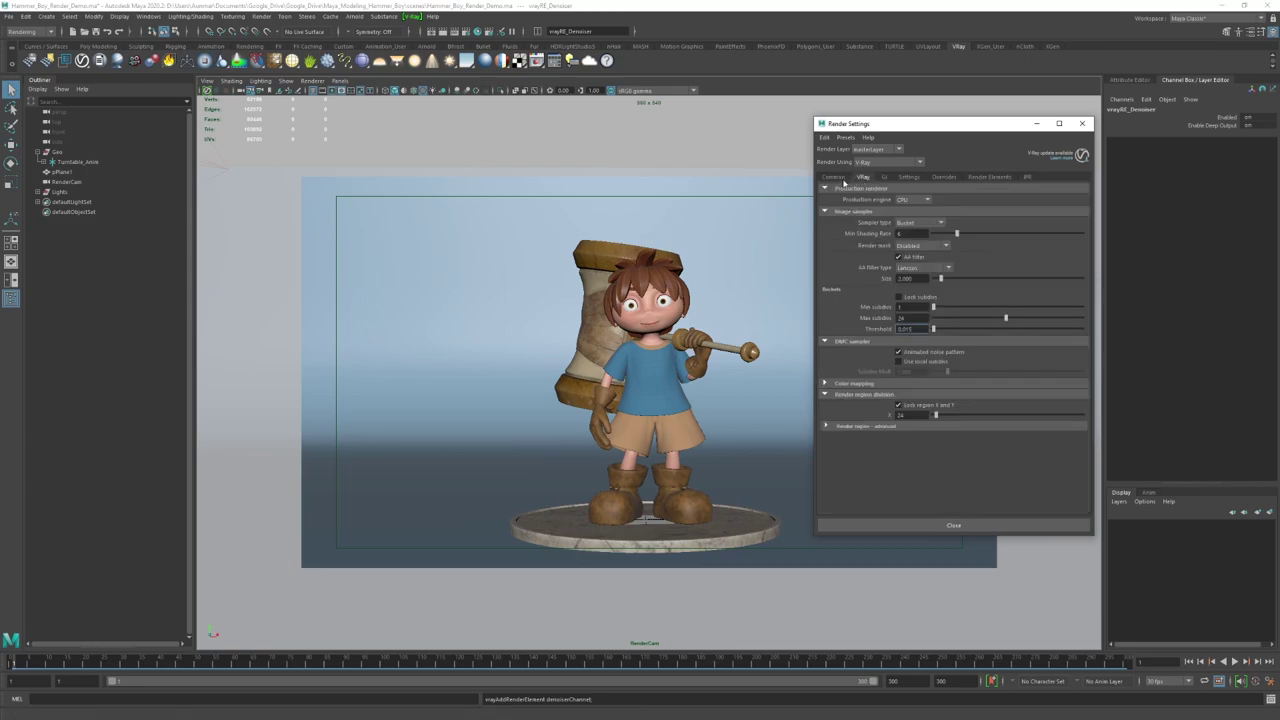
left_click(833, 177)
left_click(917, 443)
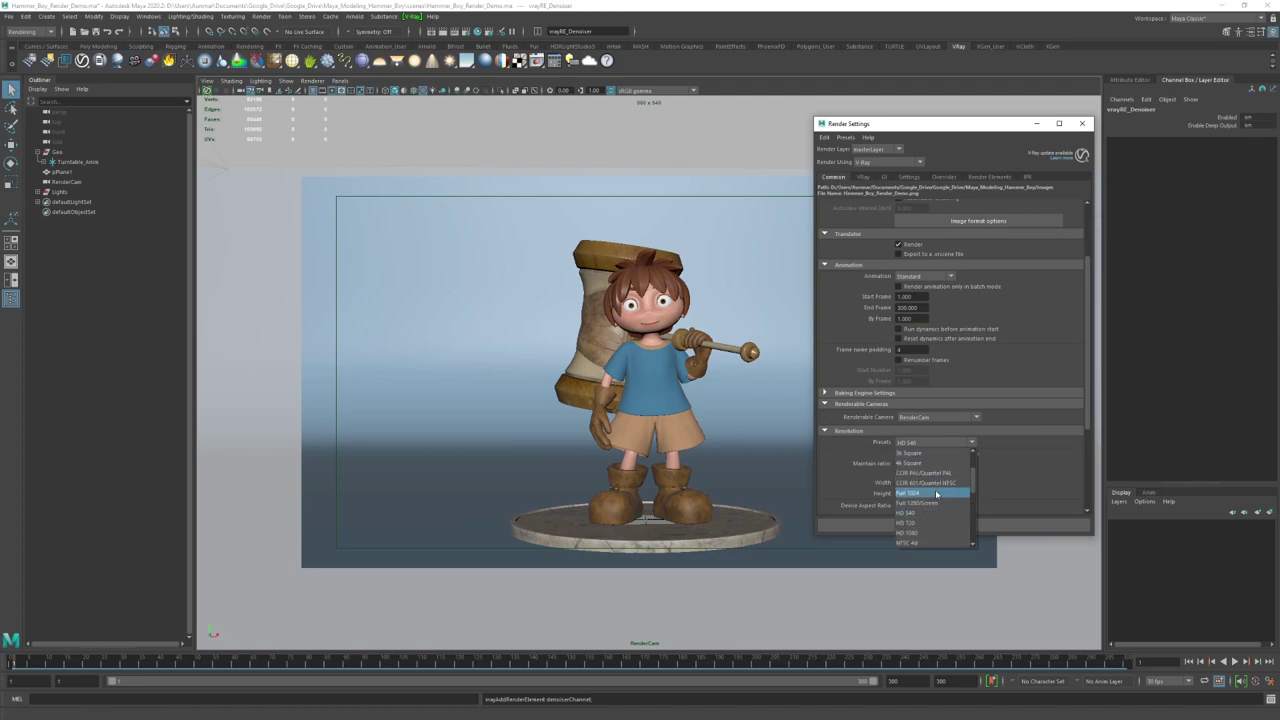
left_click(908, 533)
left_click_drag(961, 131, 965, 115)
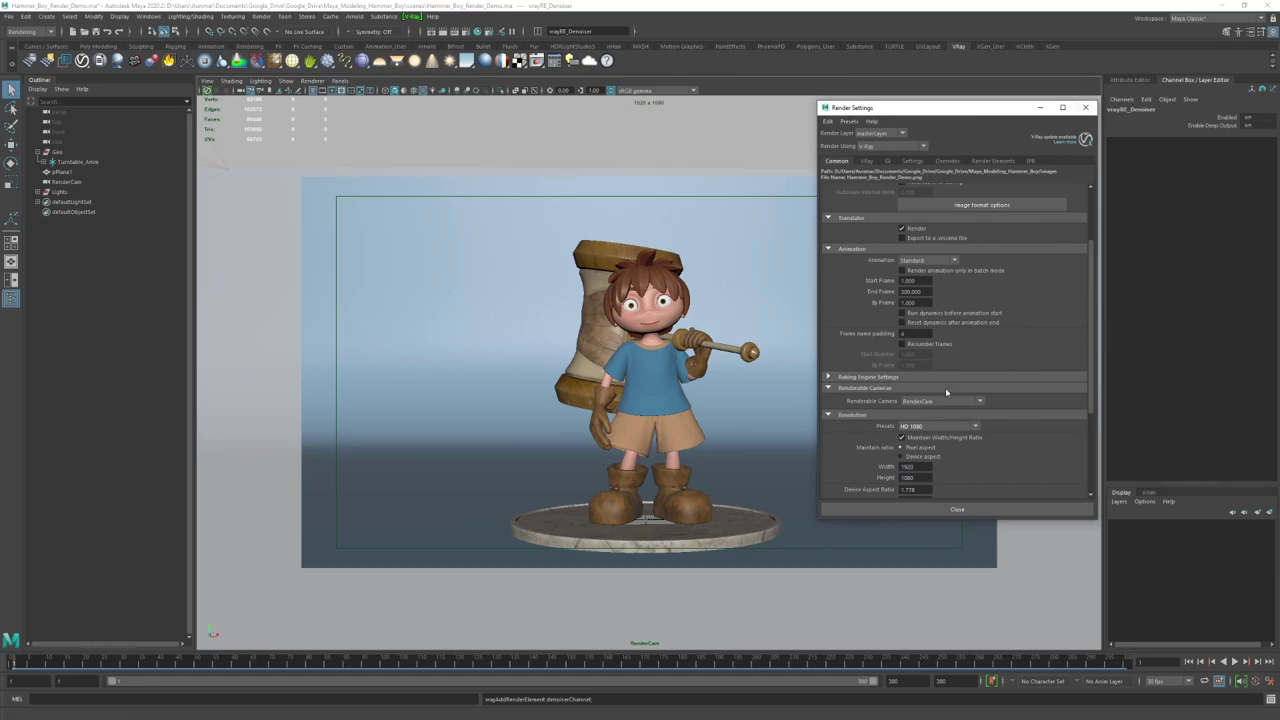
Step: Set the output file name prefix to Char_Render
scroll(975, 215, "up", 3)
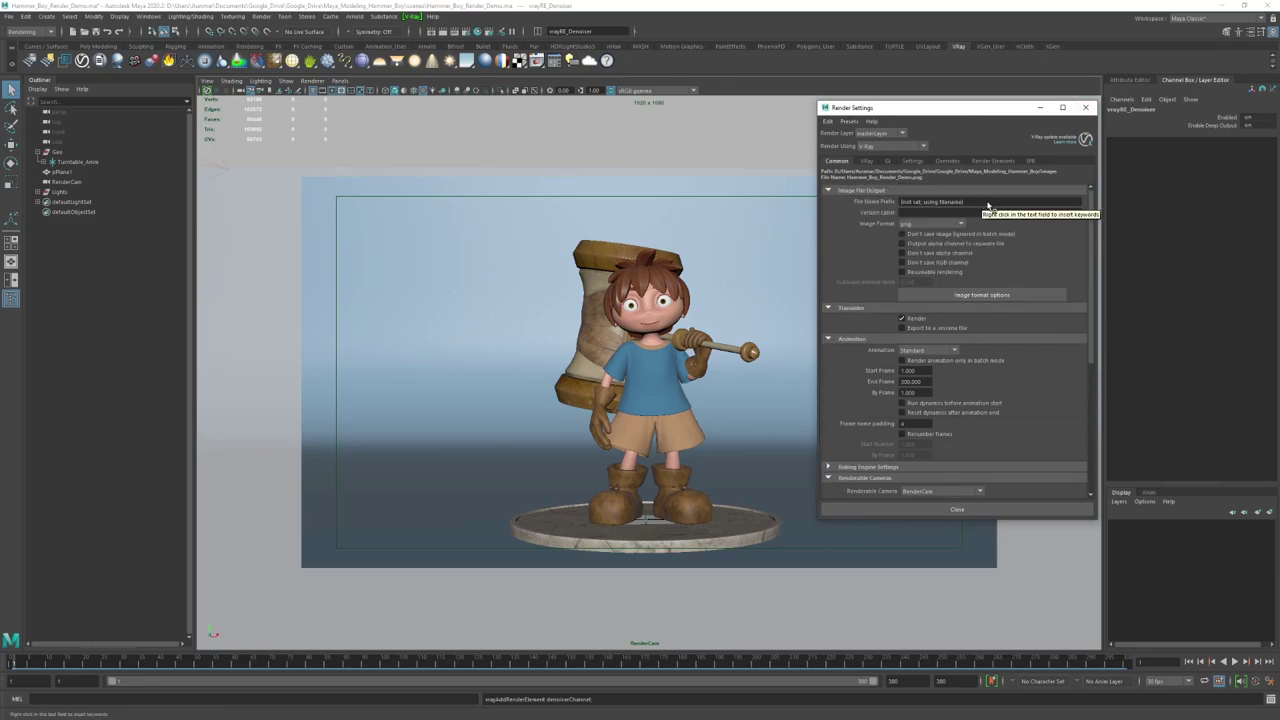
left_click_drag(966, 203, 882, 192)
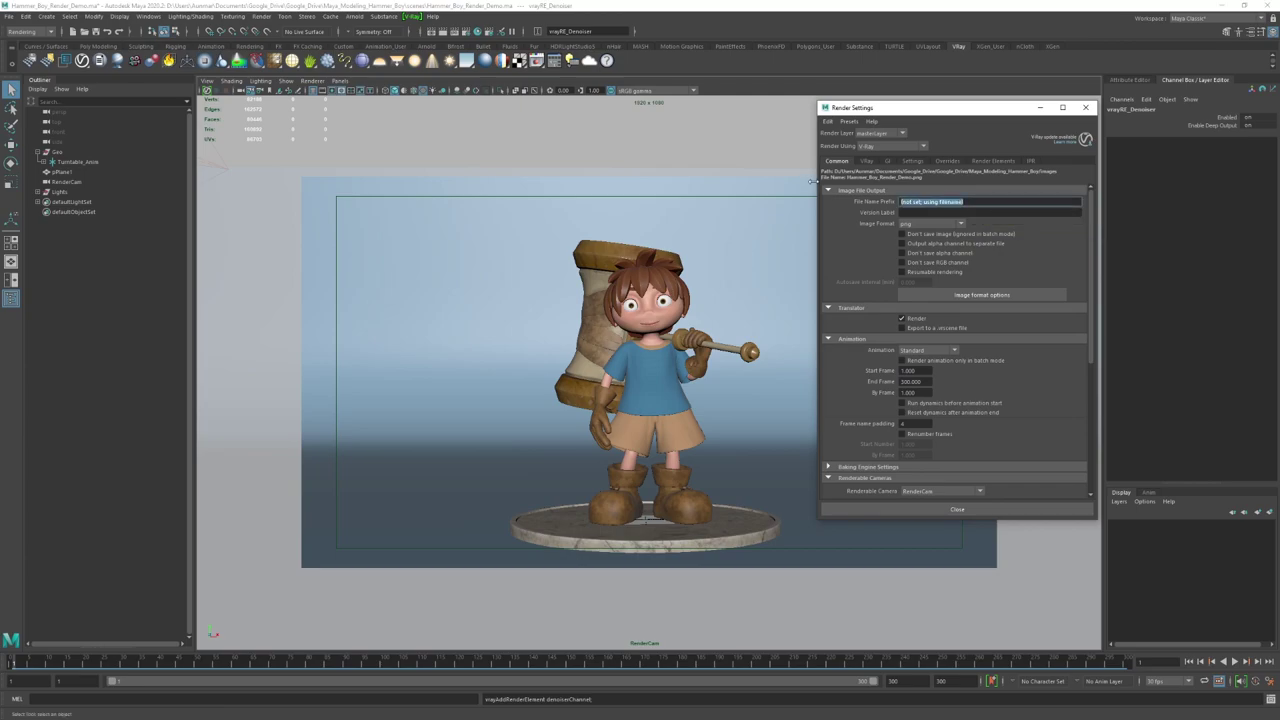
type("Hamm")
key("BackSpace")
key("BackSpace")
key("BackSpace")
key("BackSpace")
key("BackSpace")
type("Char_Render")
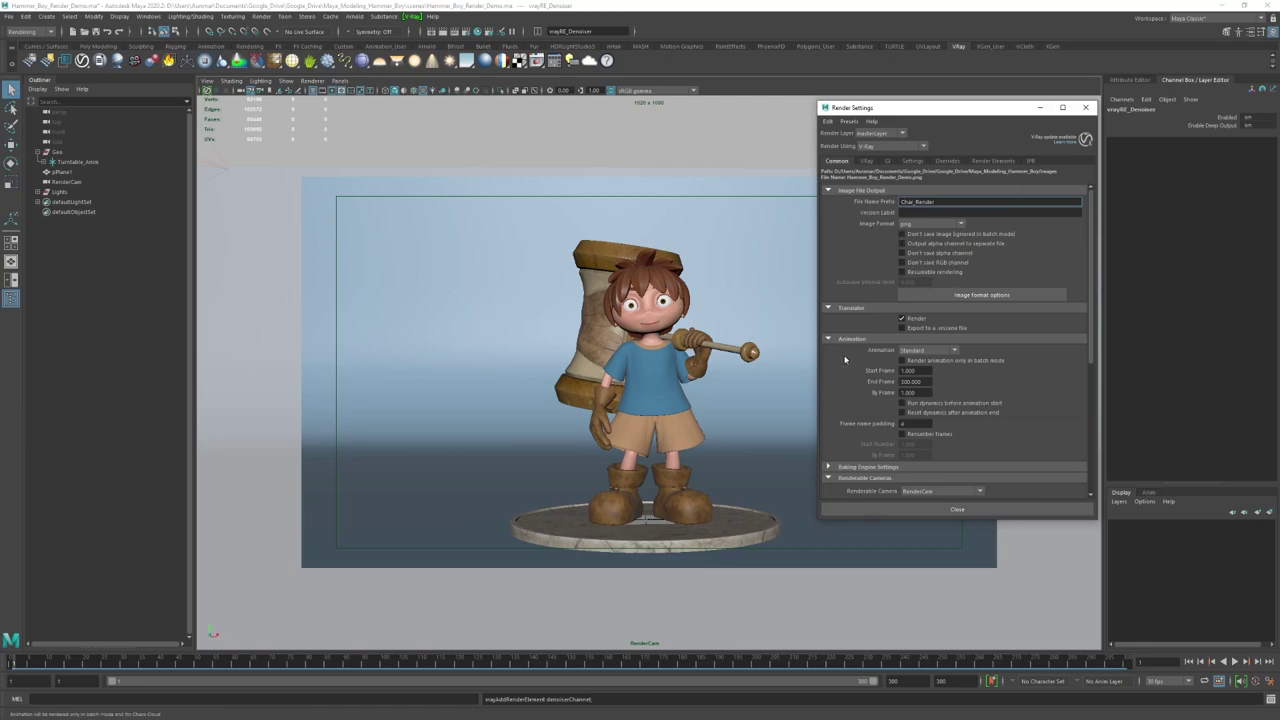
Step: Check the common, sampler and GI render settings once more and start the batch render
scroll(886, 375, "down", 1)
scroll(900, 440, "down", 3)
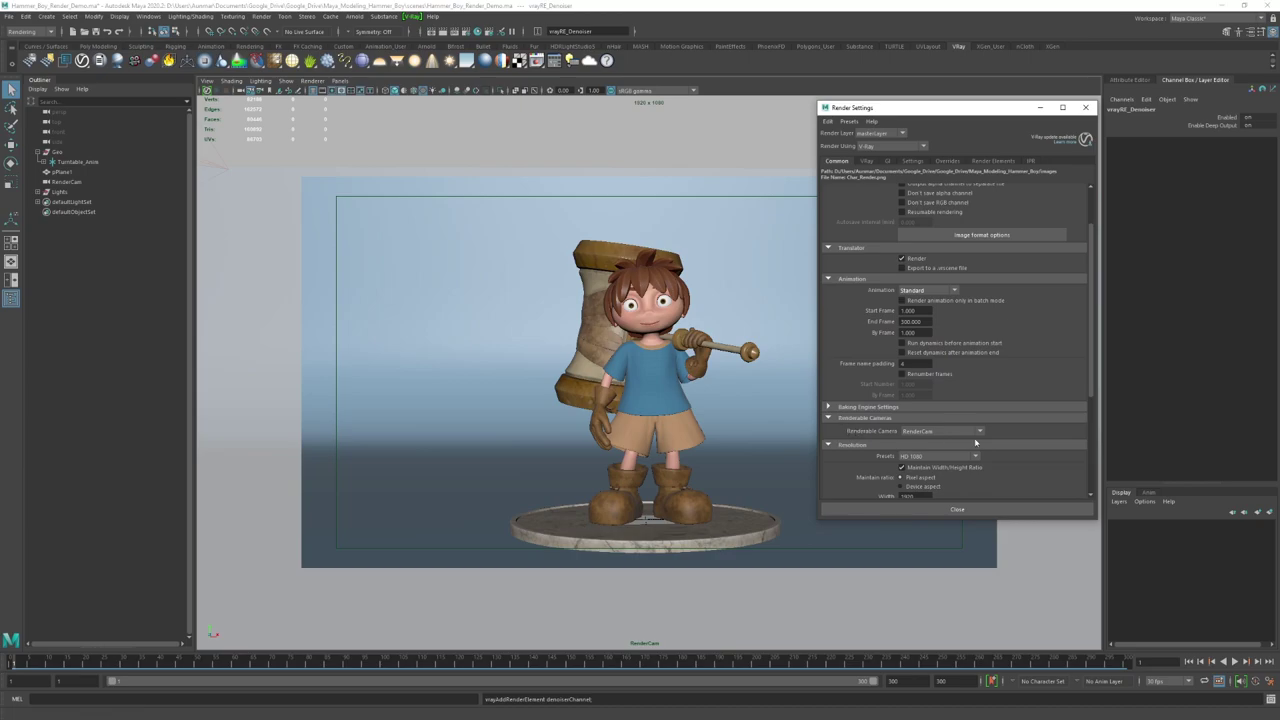
scroll(965, 403, "down", 3)
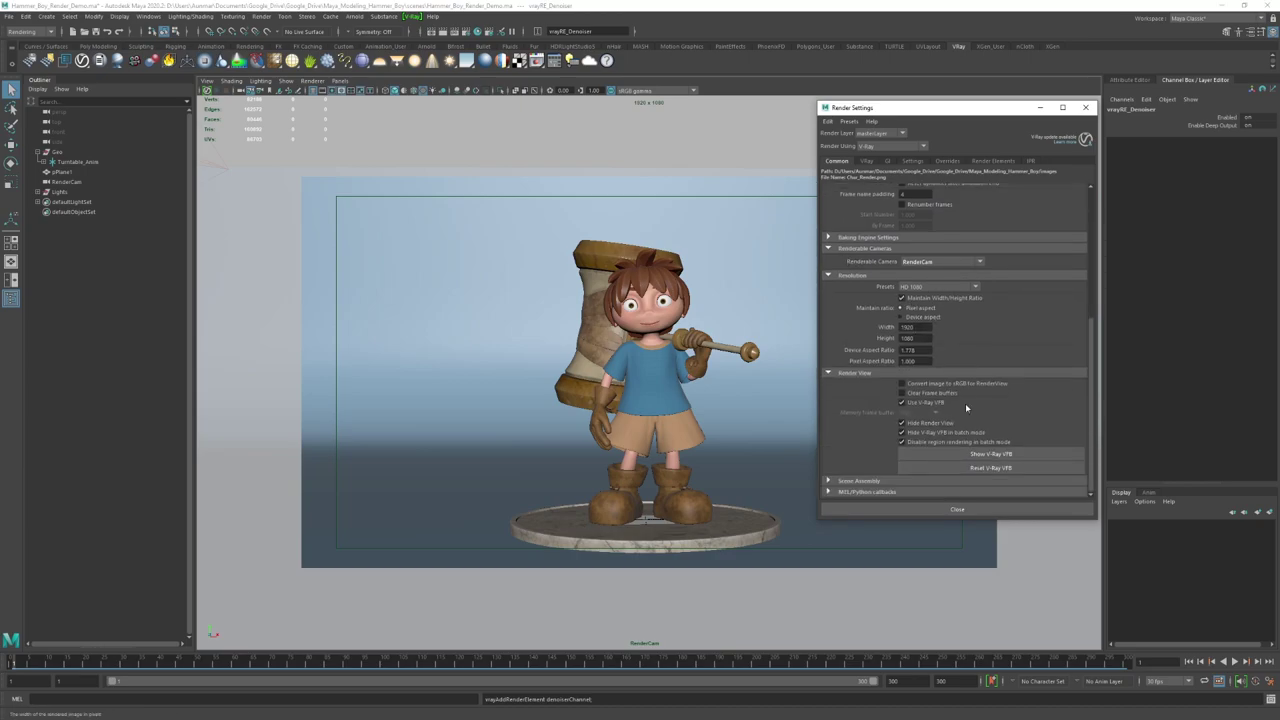
left_click(866, 161)
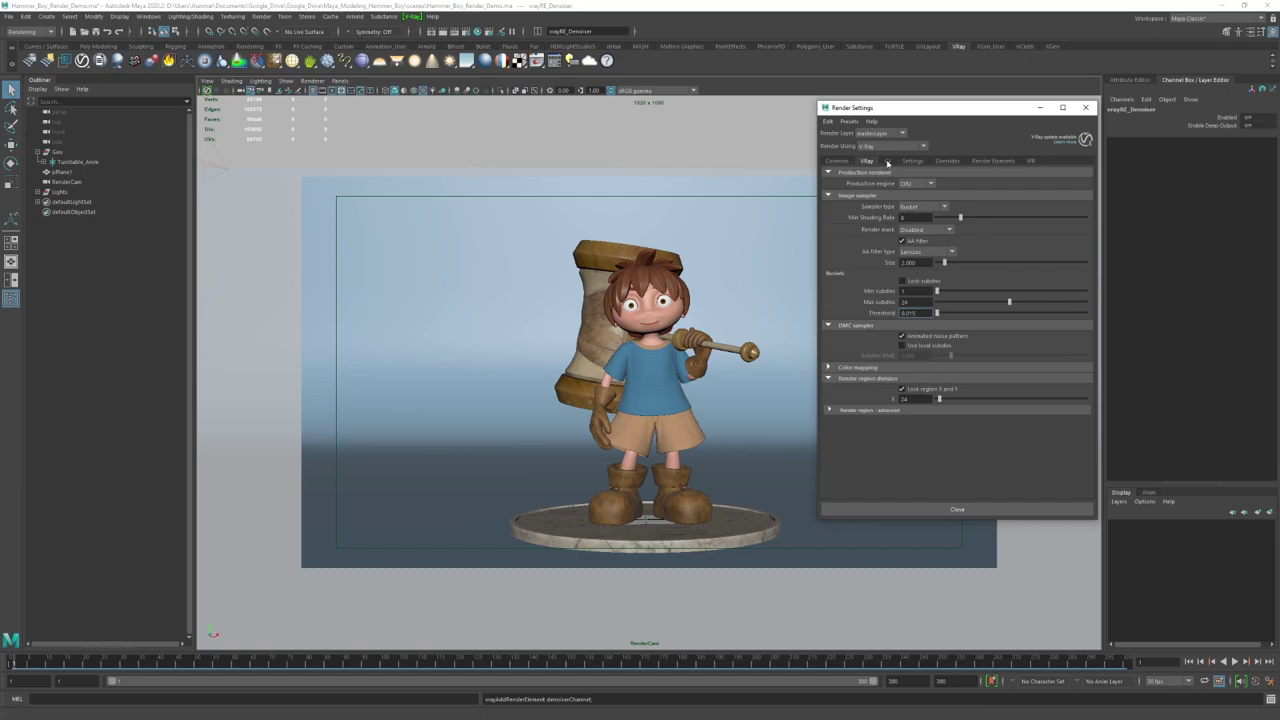
left_click(887, 161)
scroll(926, 235, "down", 5)
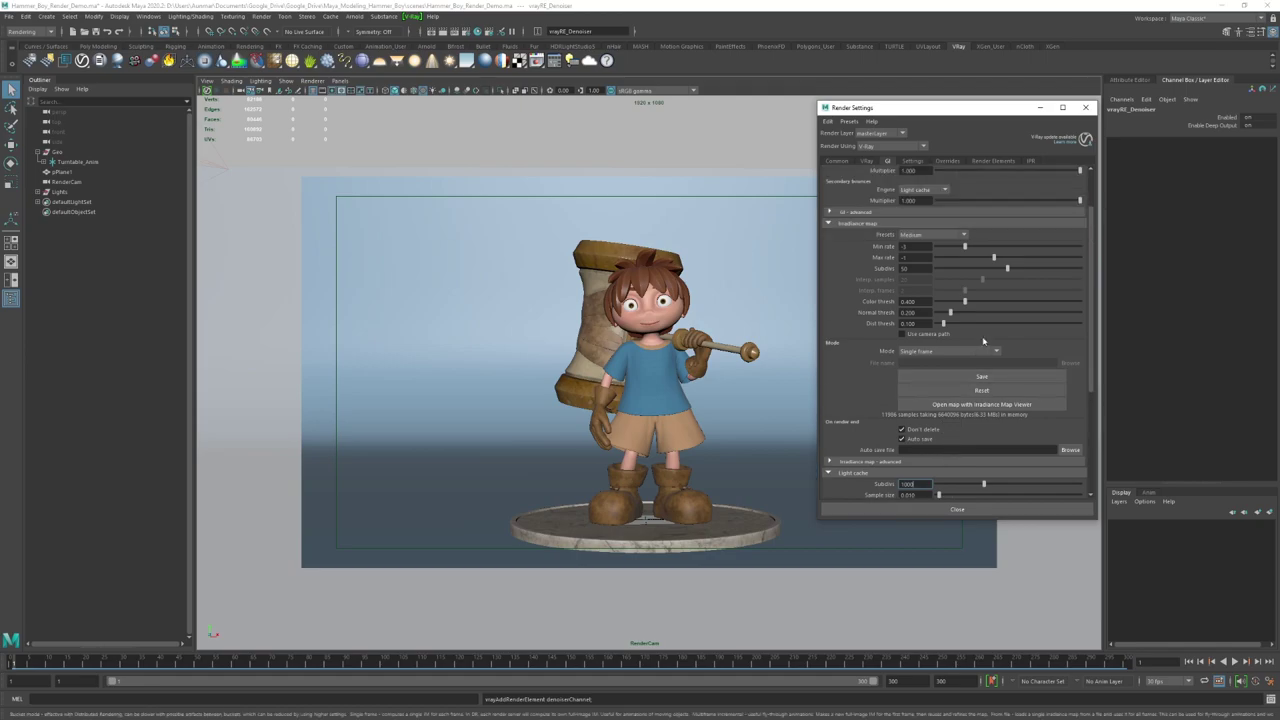
left_click(261, 16)
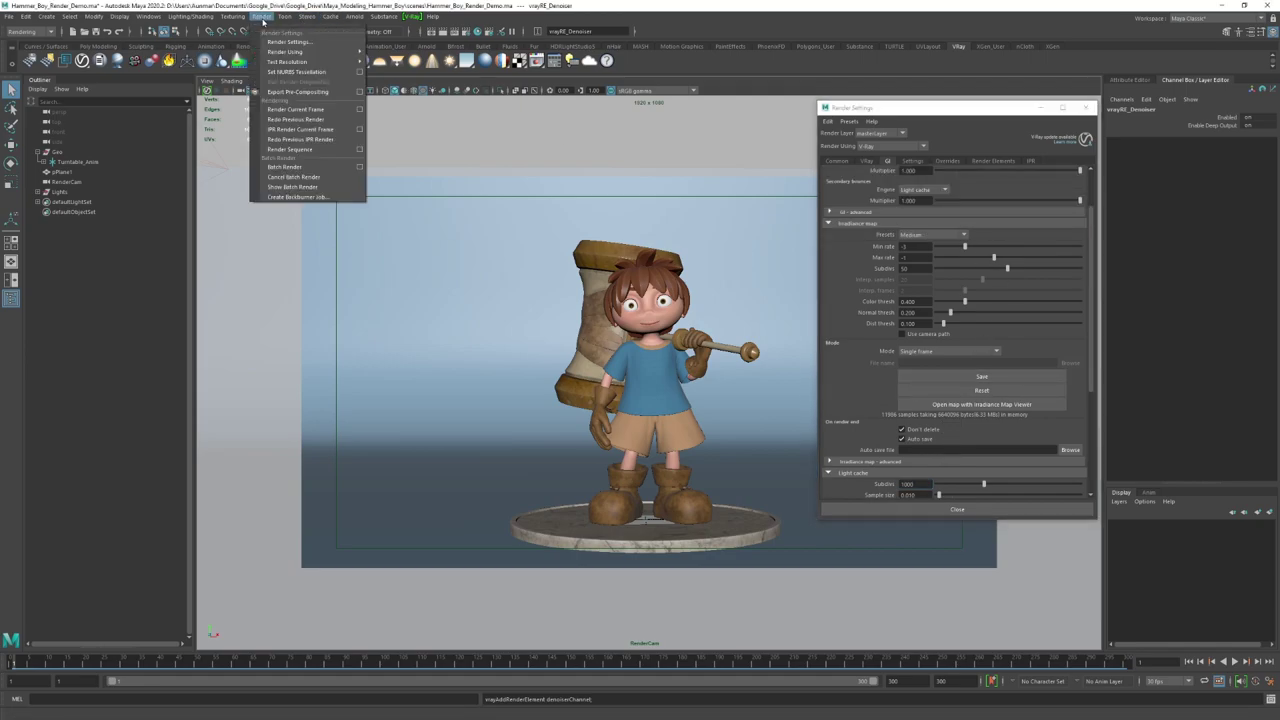
left_click(329, 169)
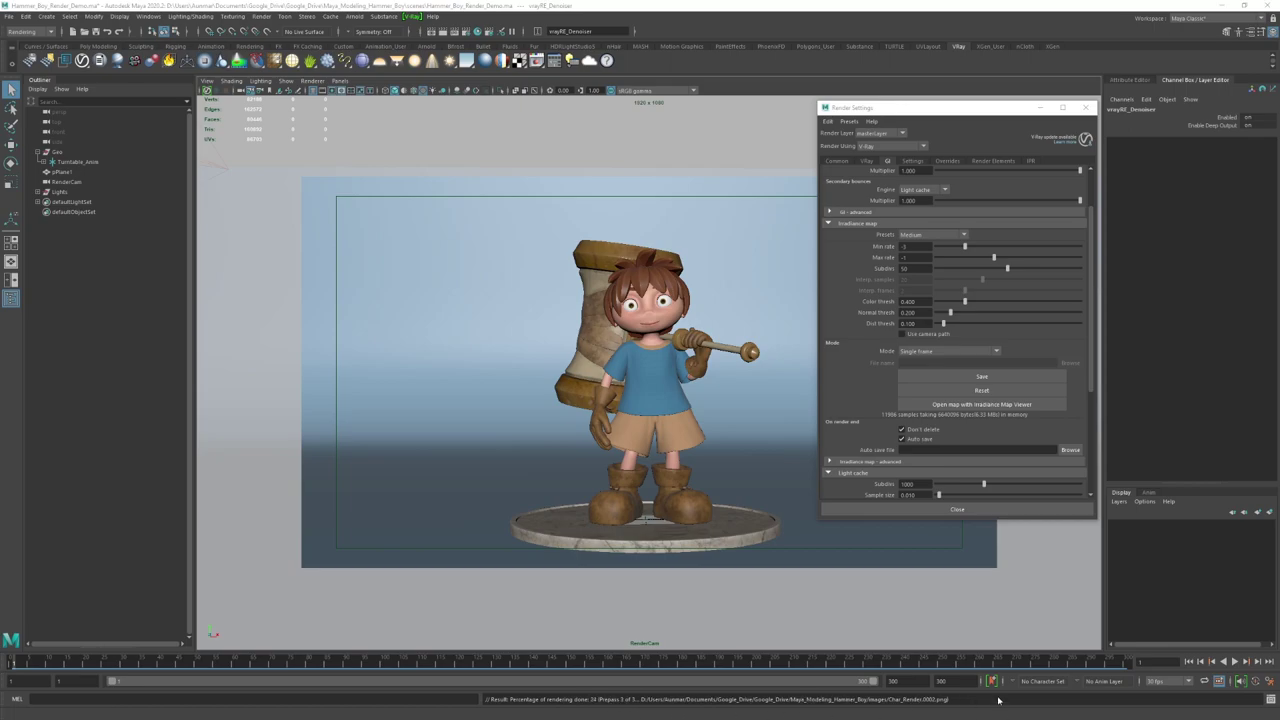
Step: Cancel the running batch render and confirm the cancellation
left_click(259, 17)
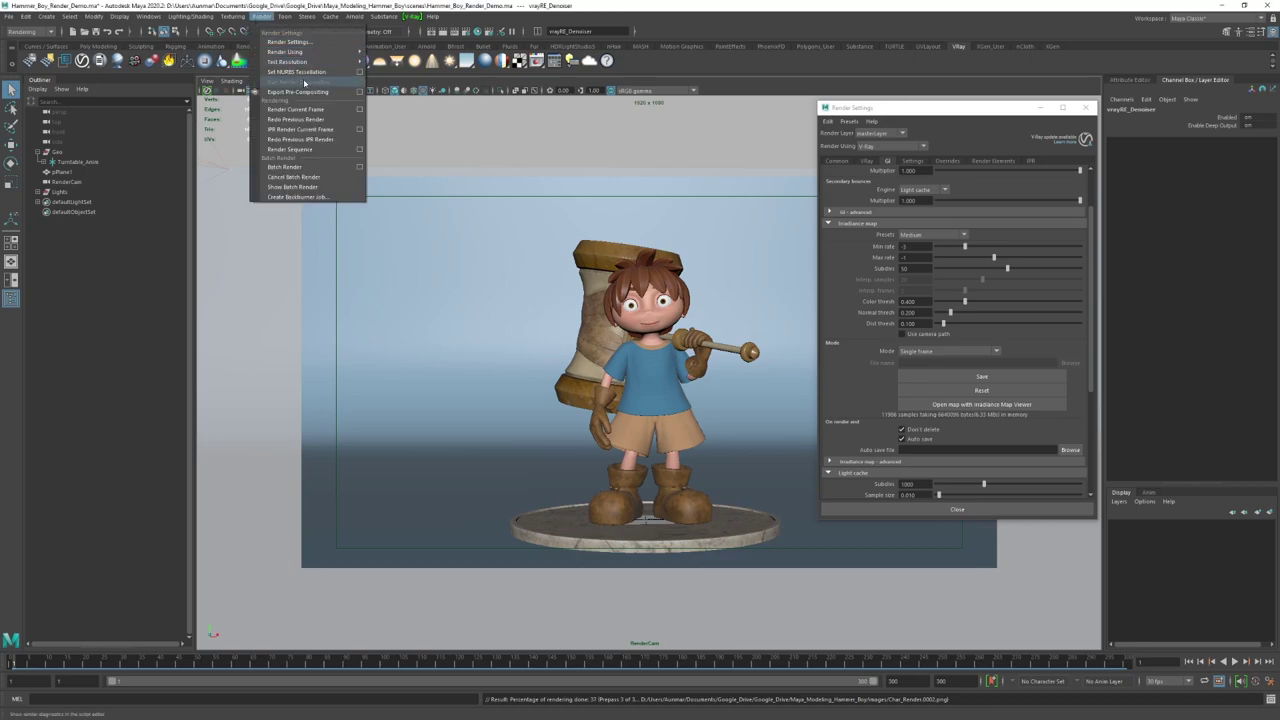
left_click(300, 177)
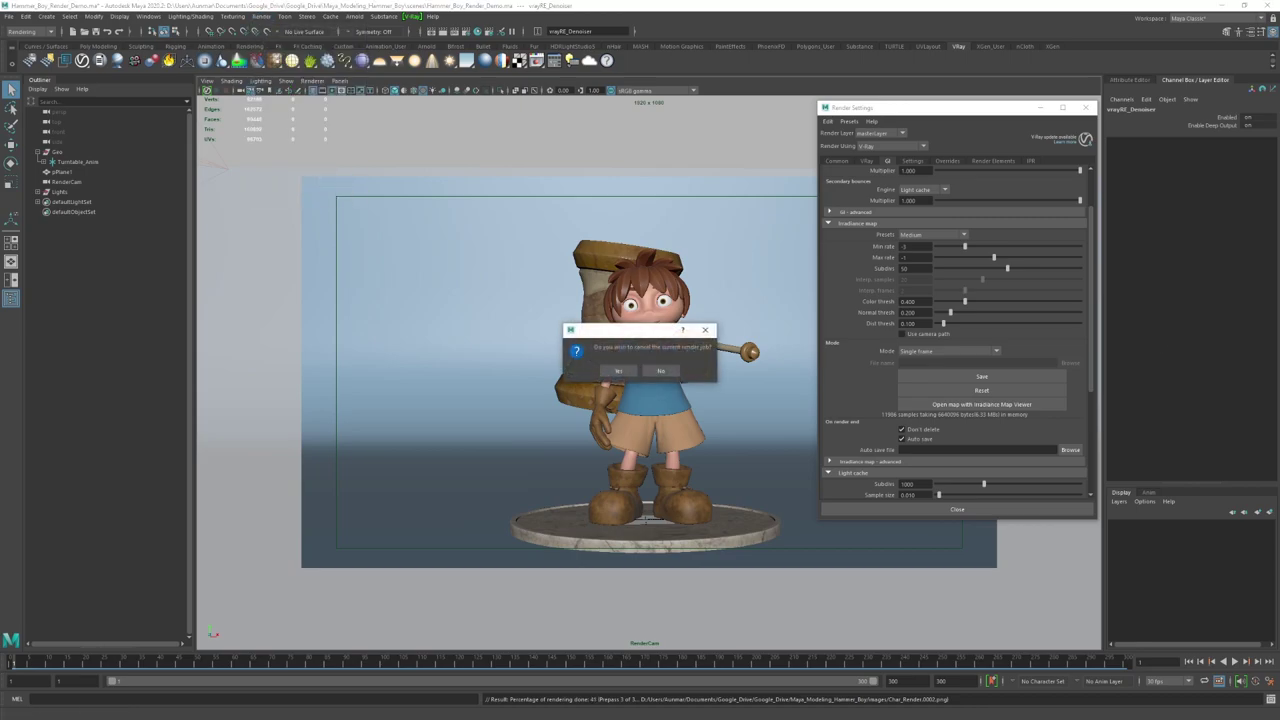
left_click(618, 371)
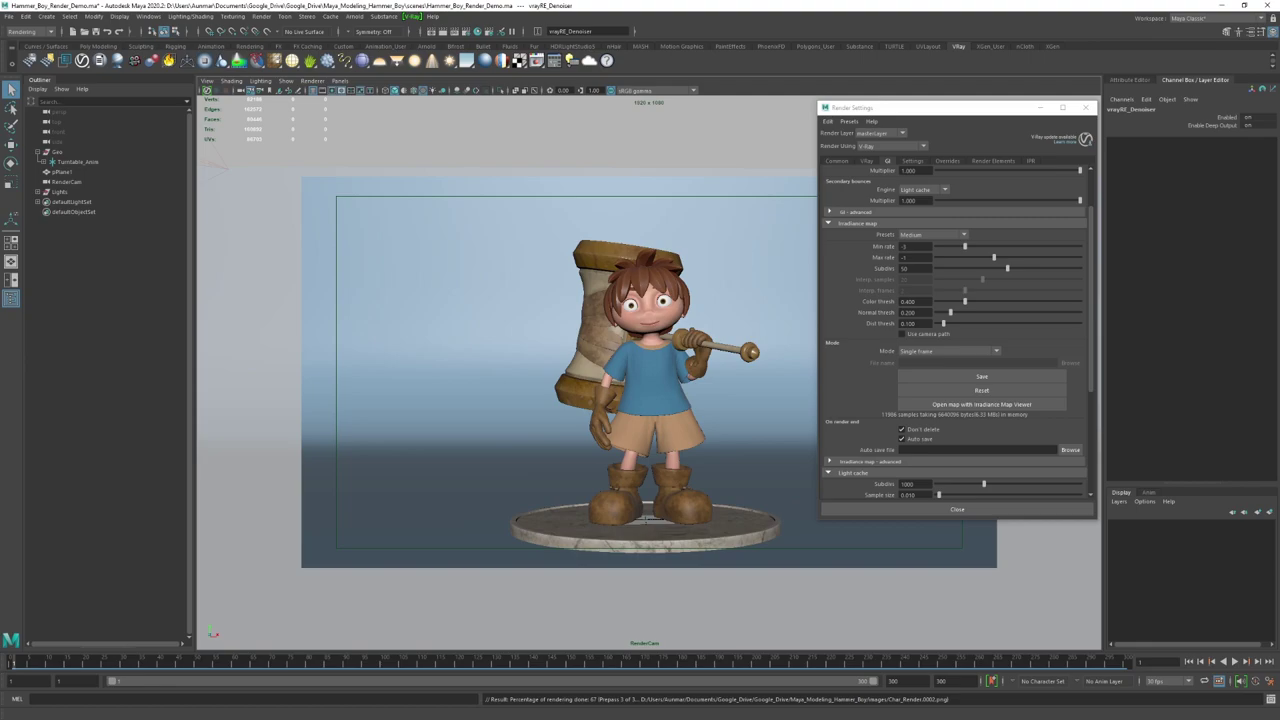
Step: Preview the denoiser and effectsResult images in the images folder, and view Char_Render.0001.png in a maximized Photos window
left_click_drag(1279, 240, 649, 162)
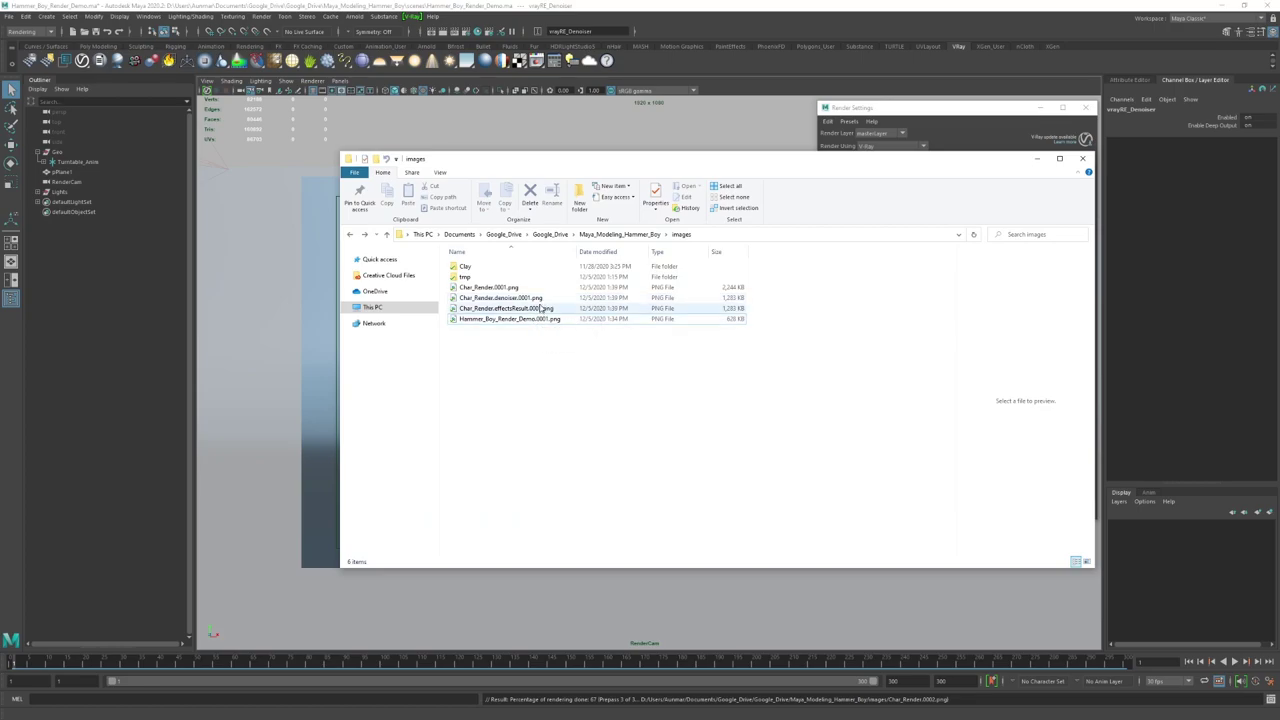
left_click(548, 306)
left_click(548, 299)
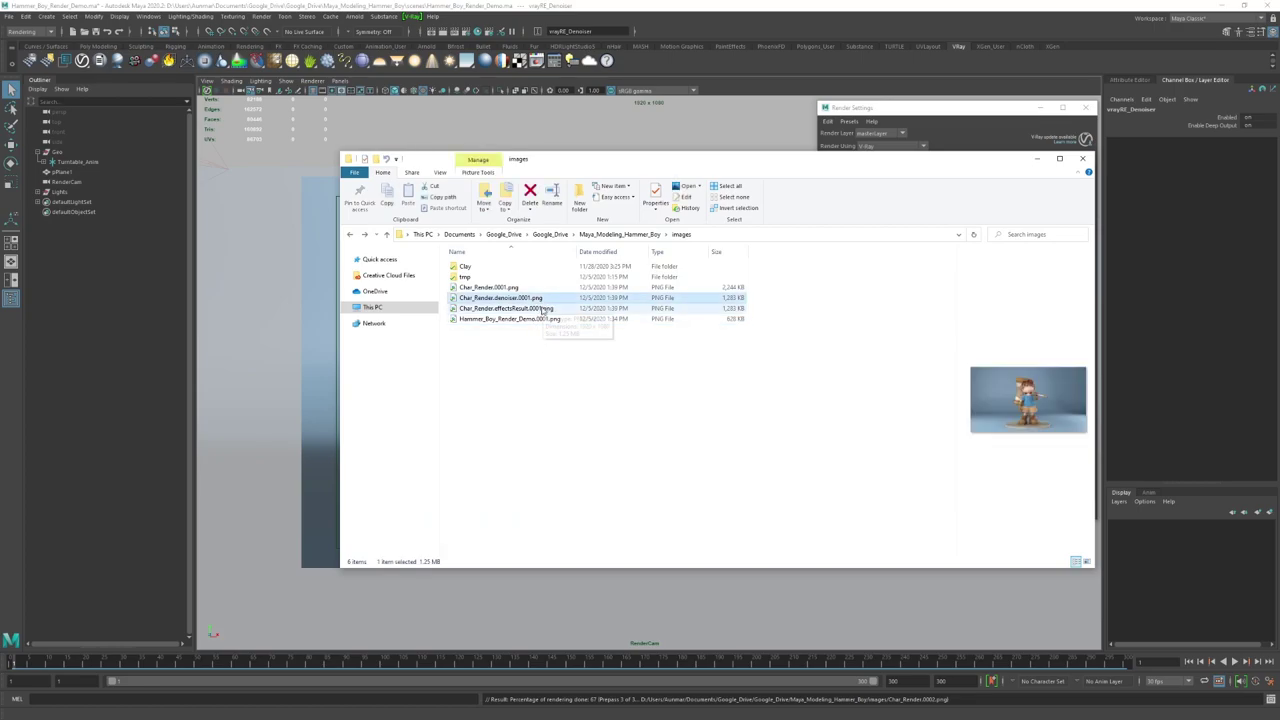
left_click(507, 308)
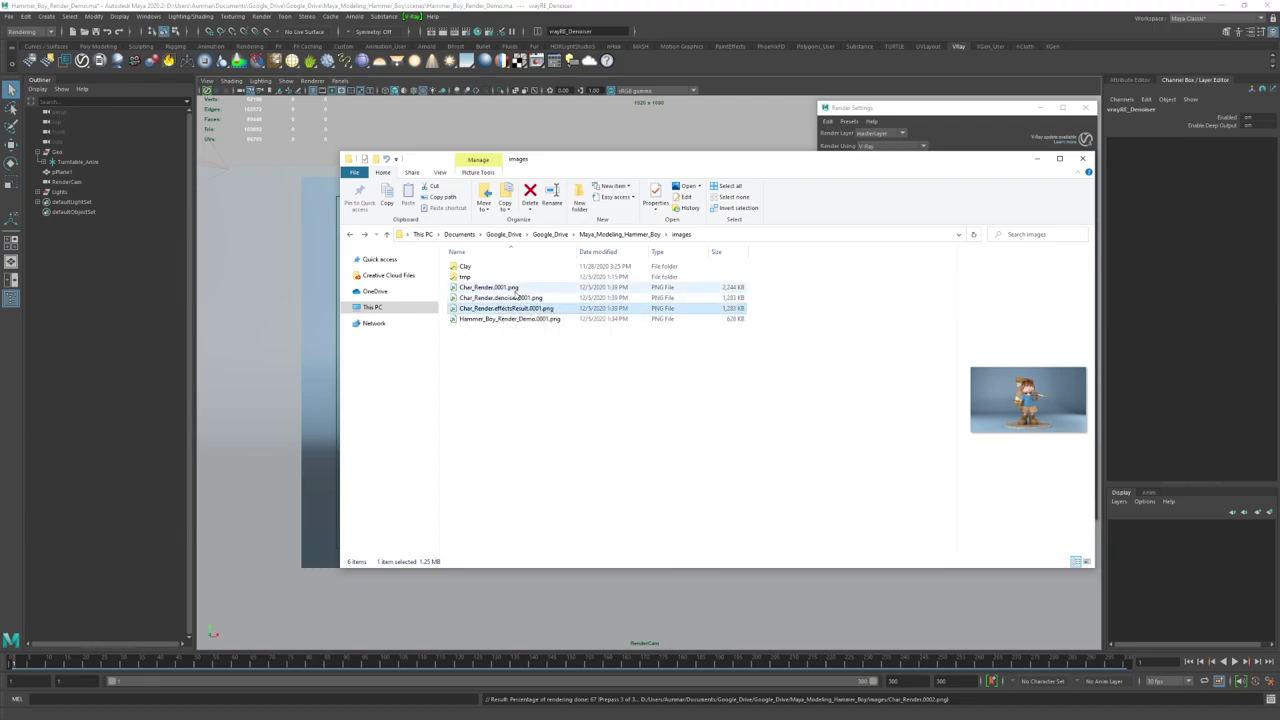
left_click(517, 288)
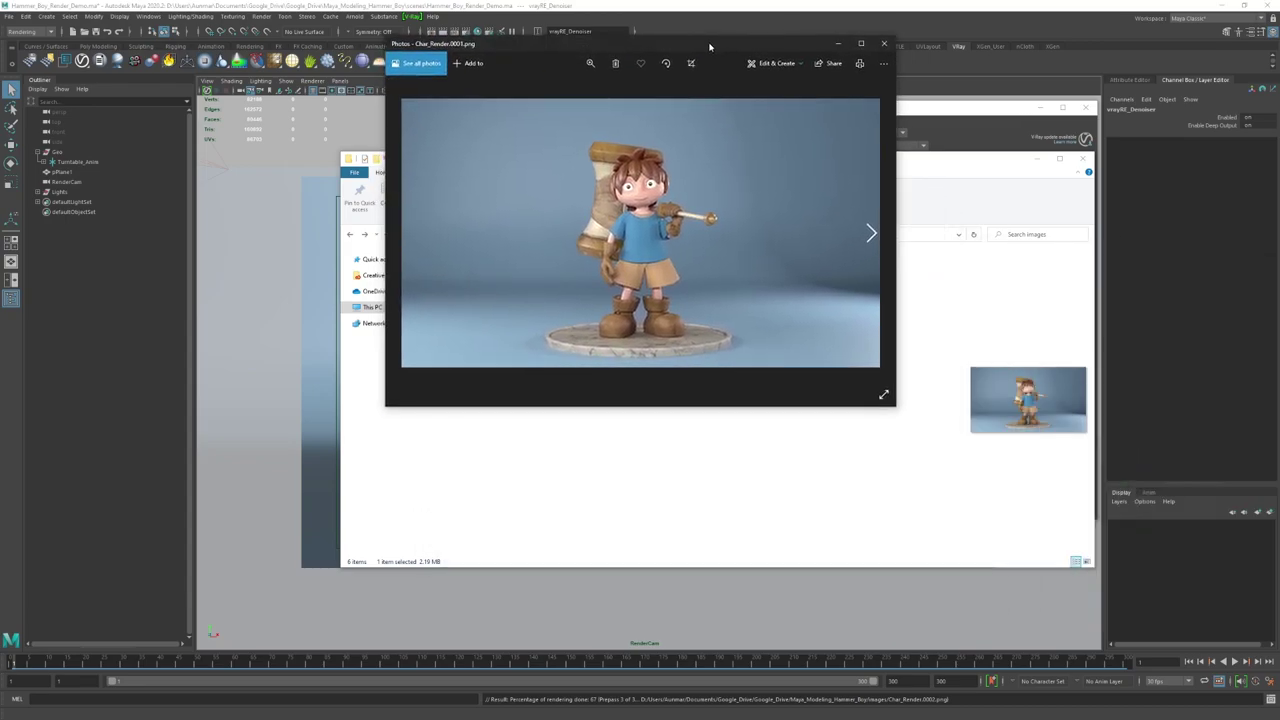
left_click_drag(710, 86, 683, 4)
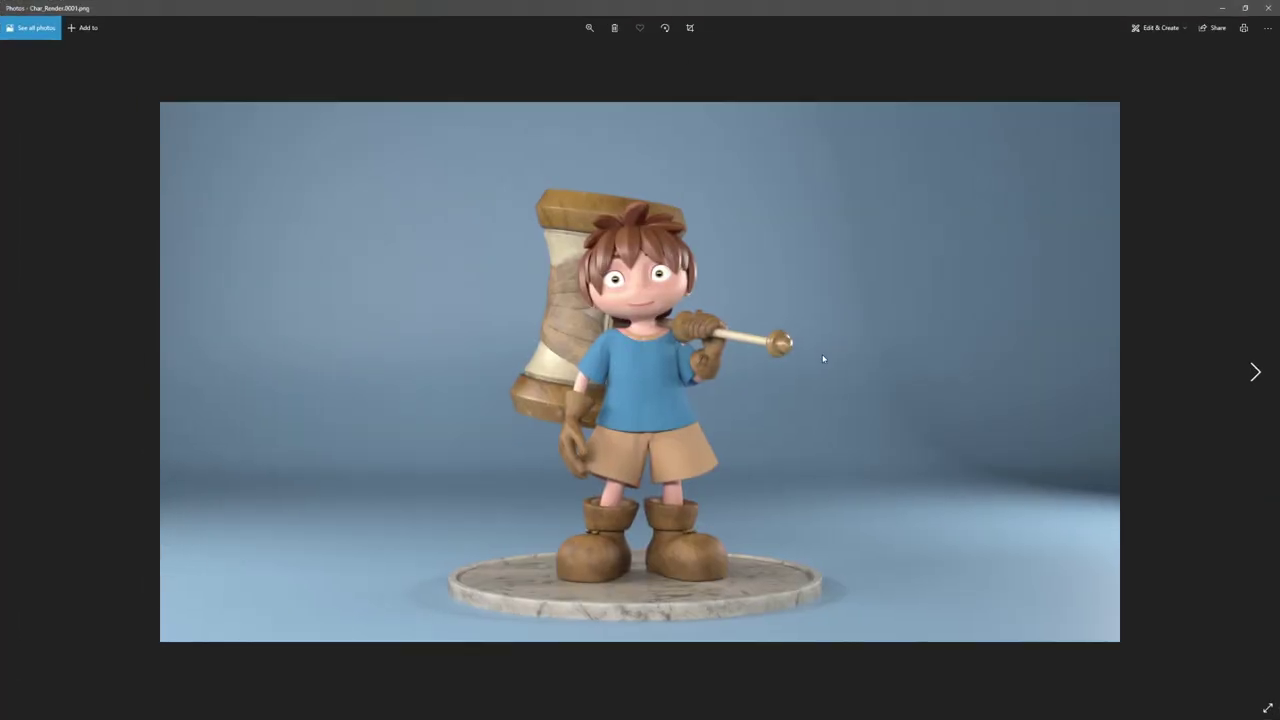
Step: Inspect Char_Render.denoiser.0001.png zoomed in and back at full view, and close the image viewer and the images folder
key("Right")
left_click(590, 28)
left_click(572, 57)
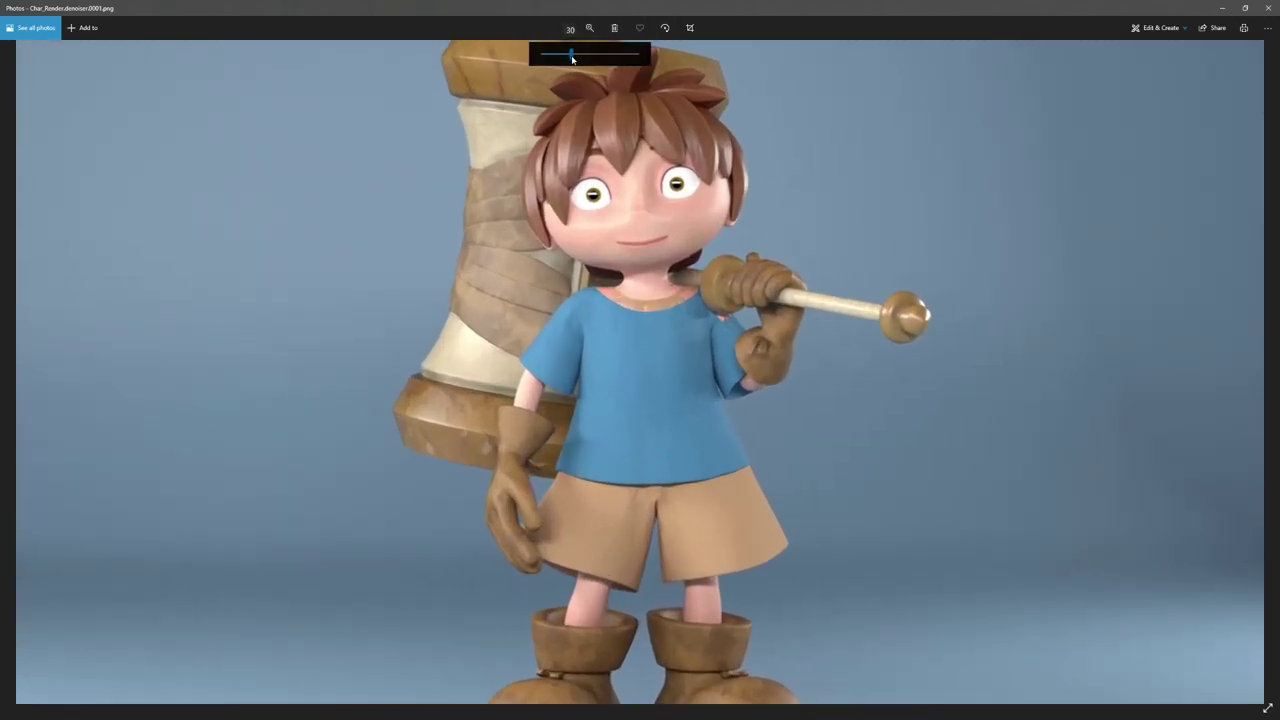
left_click_drag(572, 57, 543, 55)
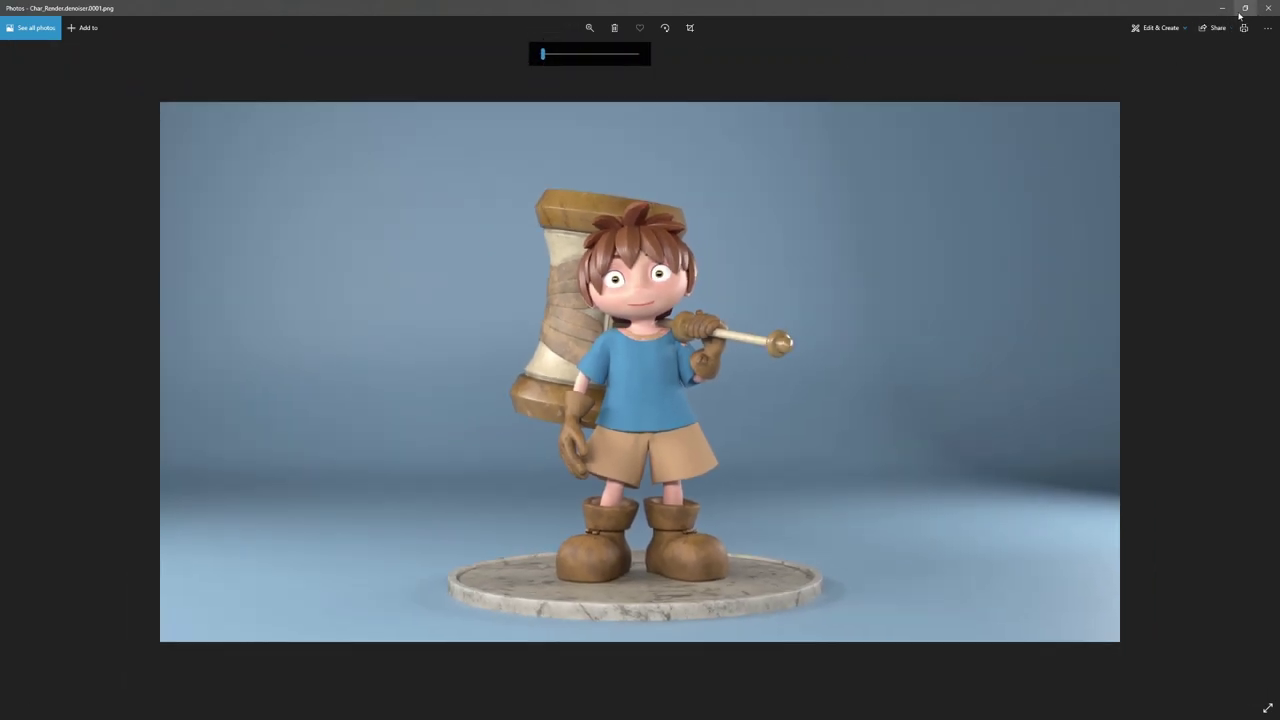
left_click(1271, 8)
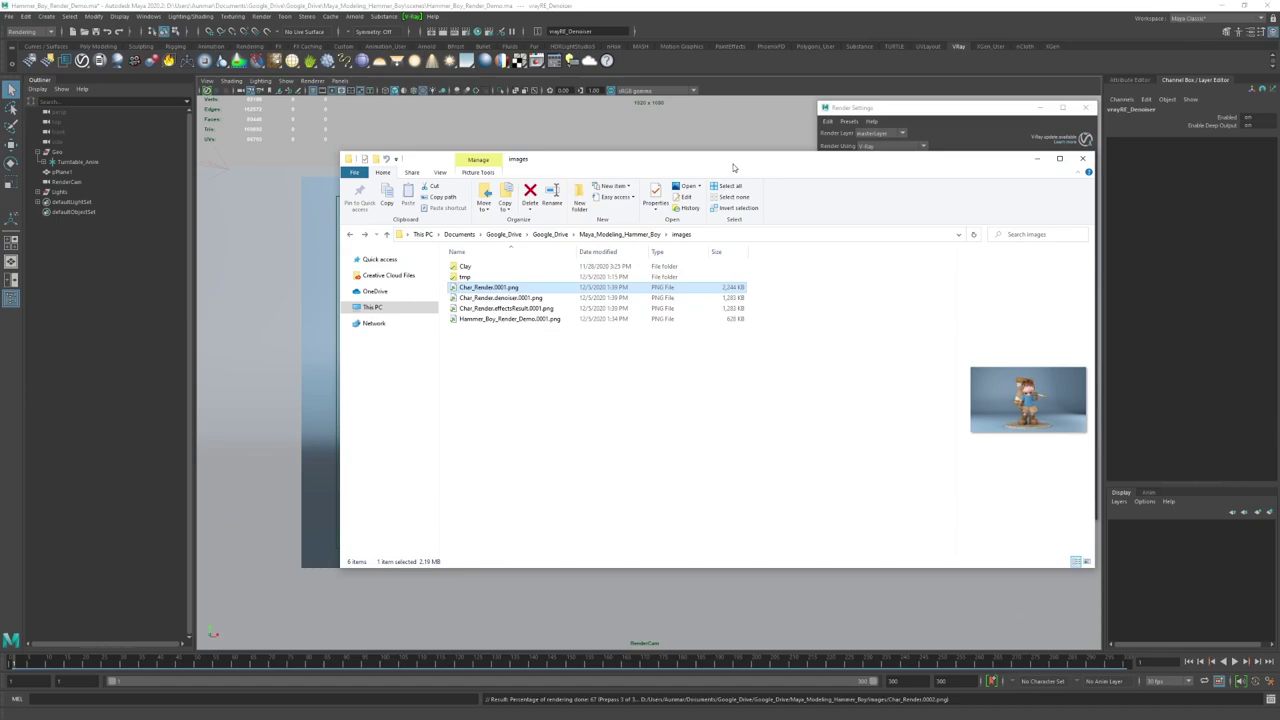
left_click(1083, 159)
Step: Open the Render Setup window and arrange it and the Render Settings window on opposite sides of the character
left_click_drag(958, 115, 1025, 115)
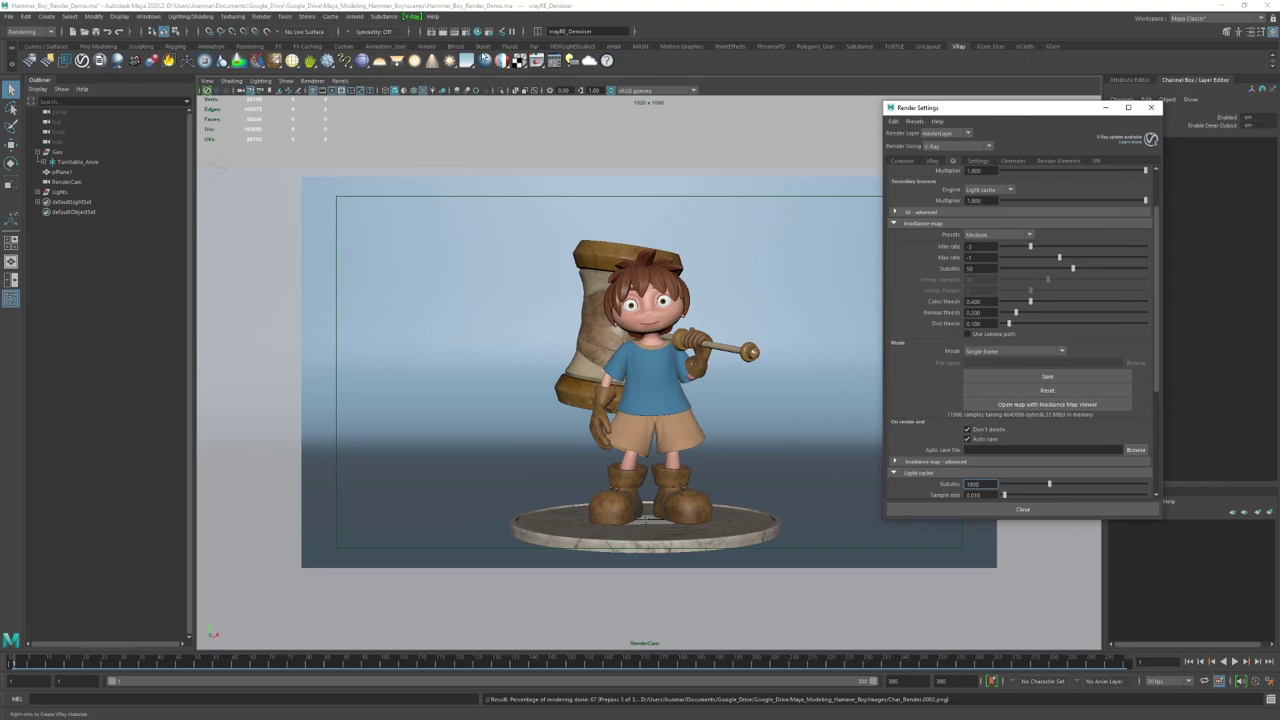
left_click(489, 37)
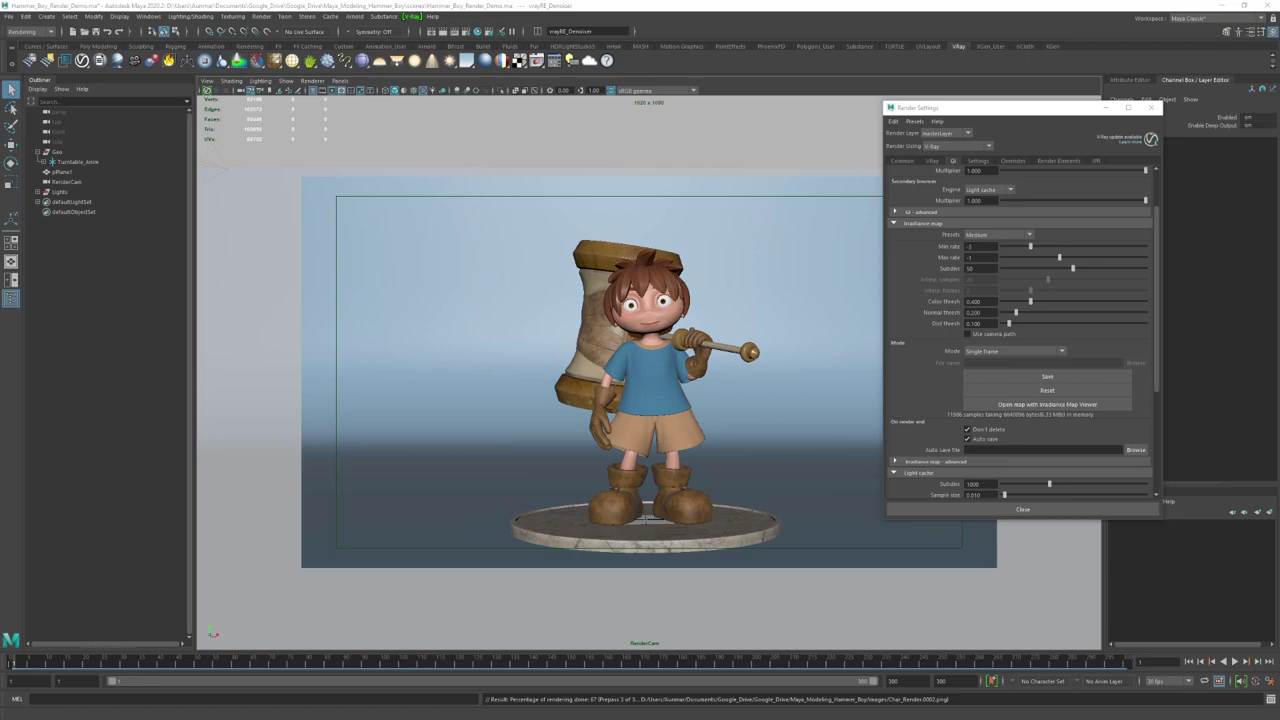
left_click_drag(1217, 172, 350, 178)
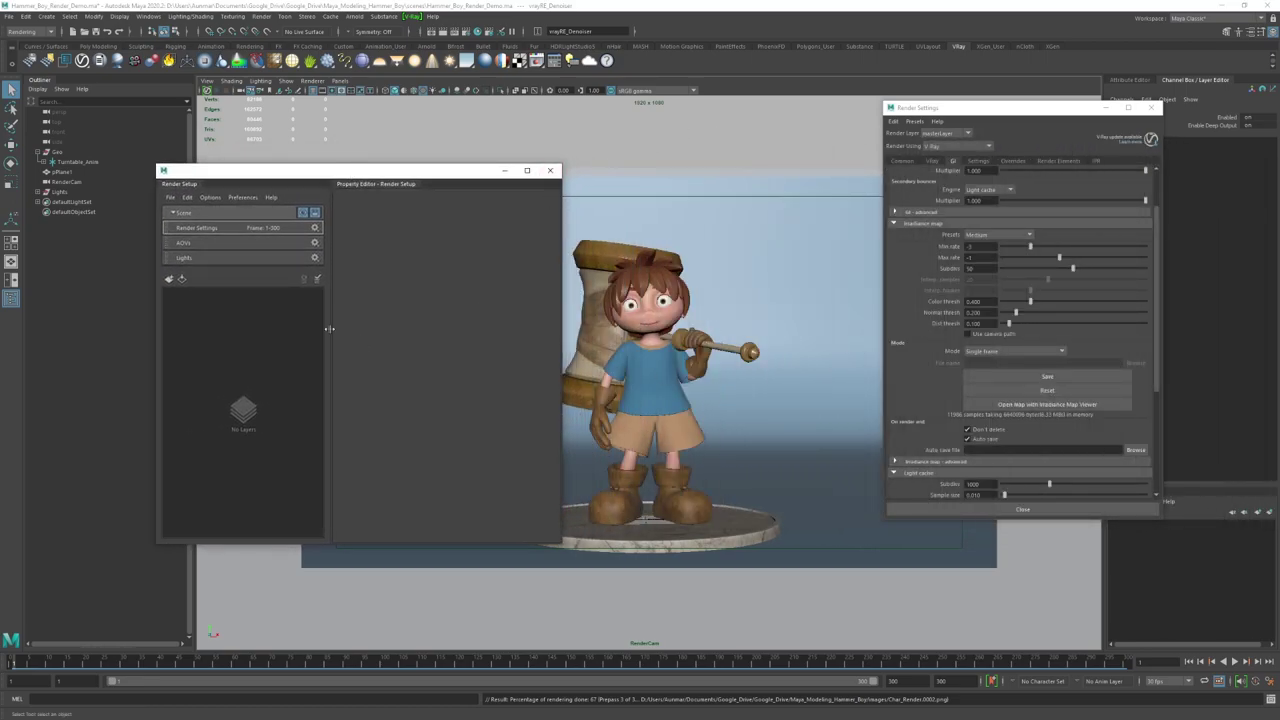